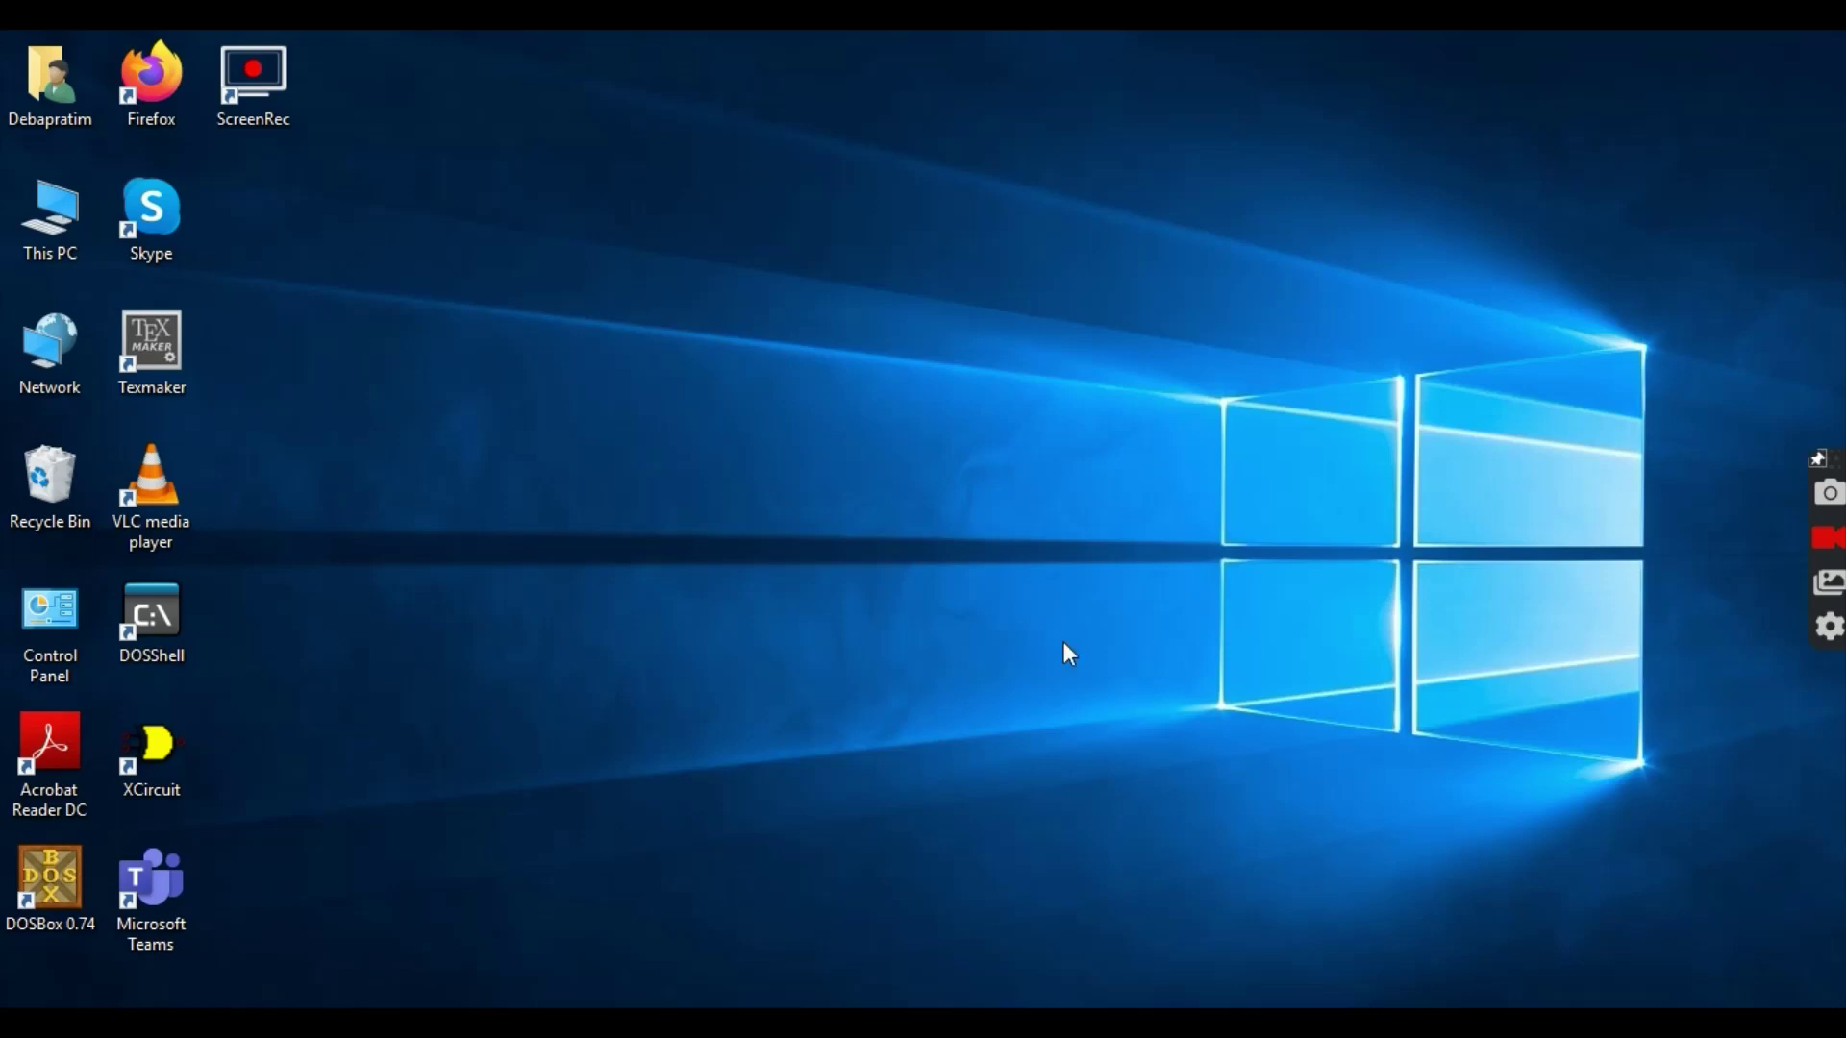
Select the XCircuit shortcut on the desktop, then deselect it.
{"action": "left_click", "coordinate": [158, 750]}
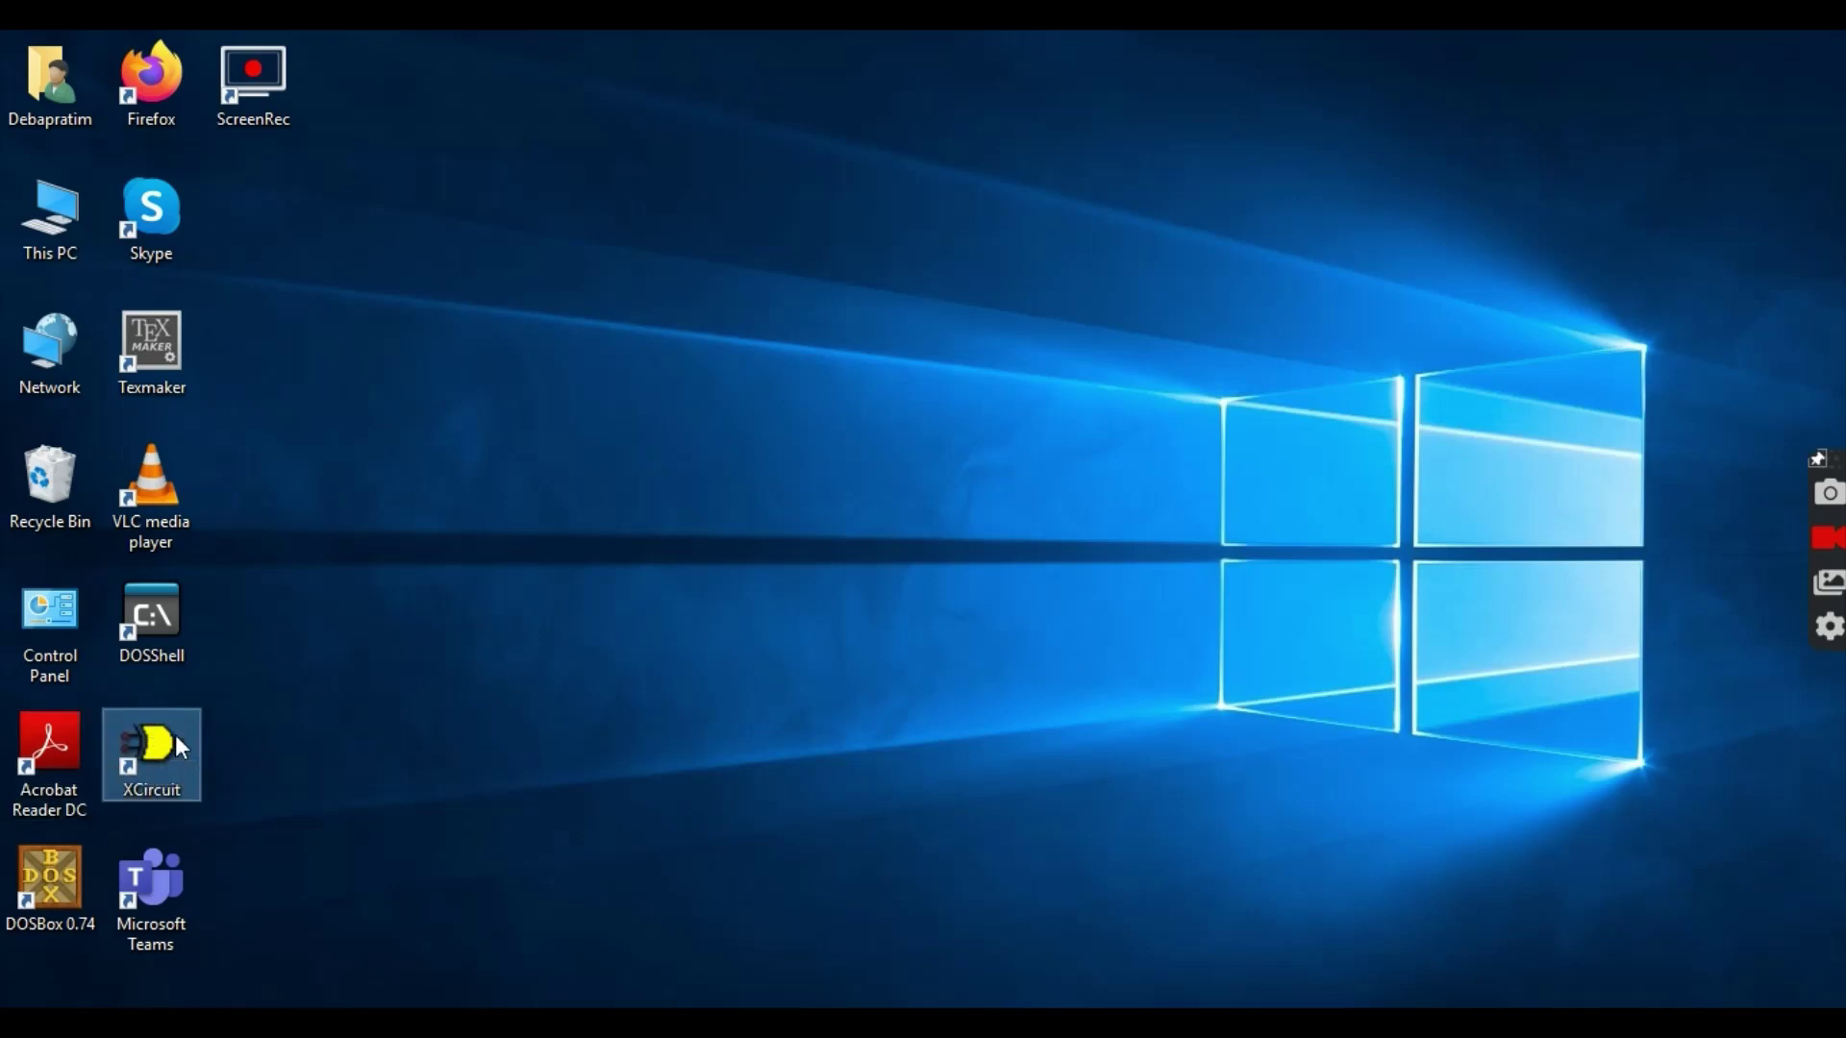
{"action": "left_click", "coordinate": [487, 787]}
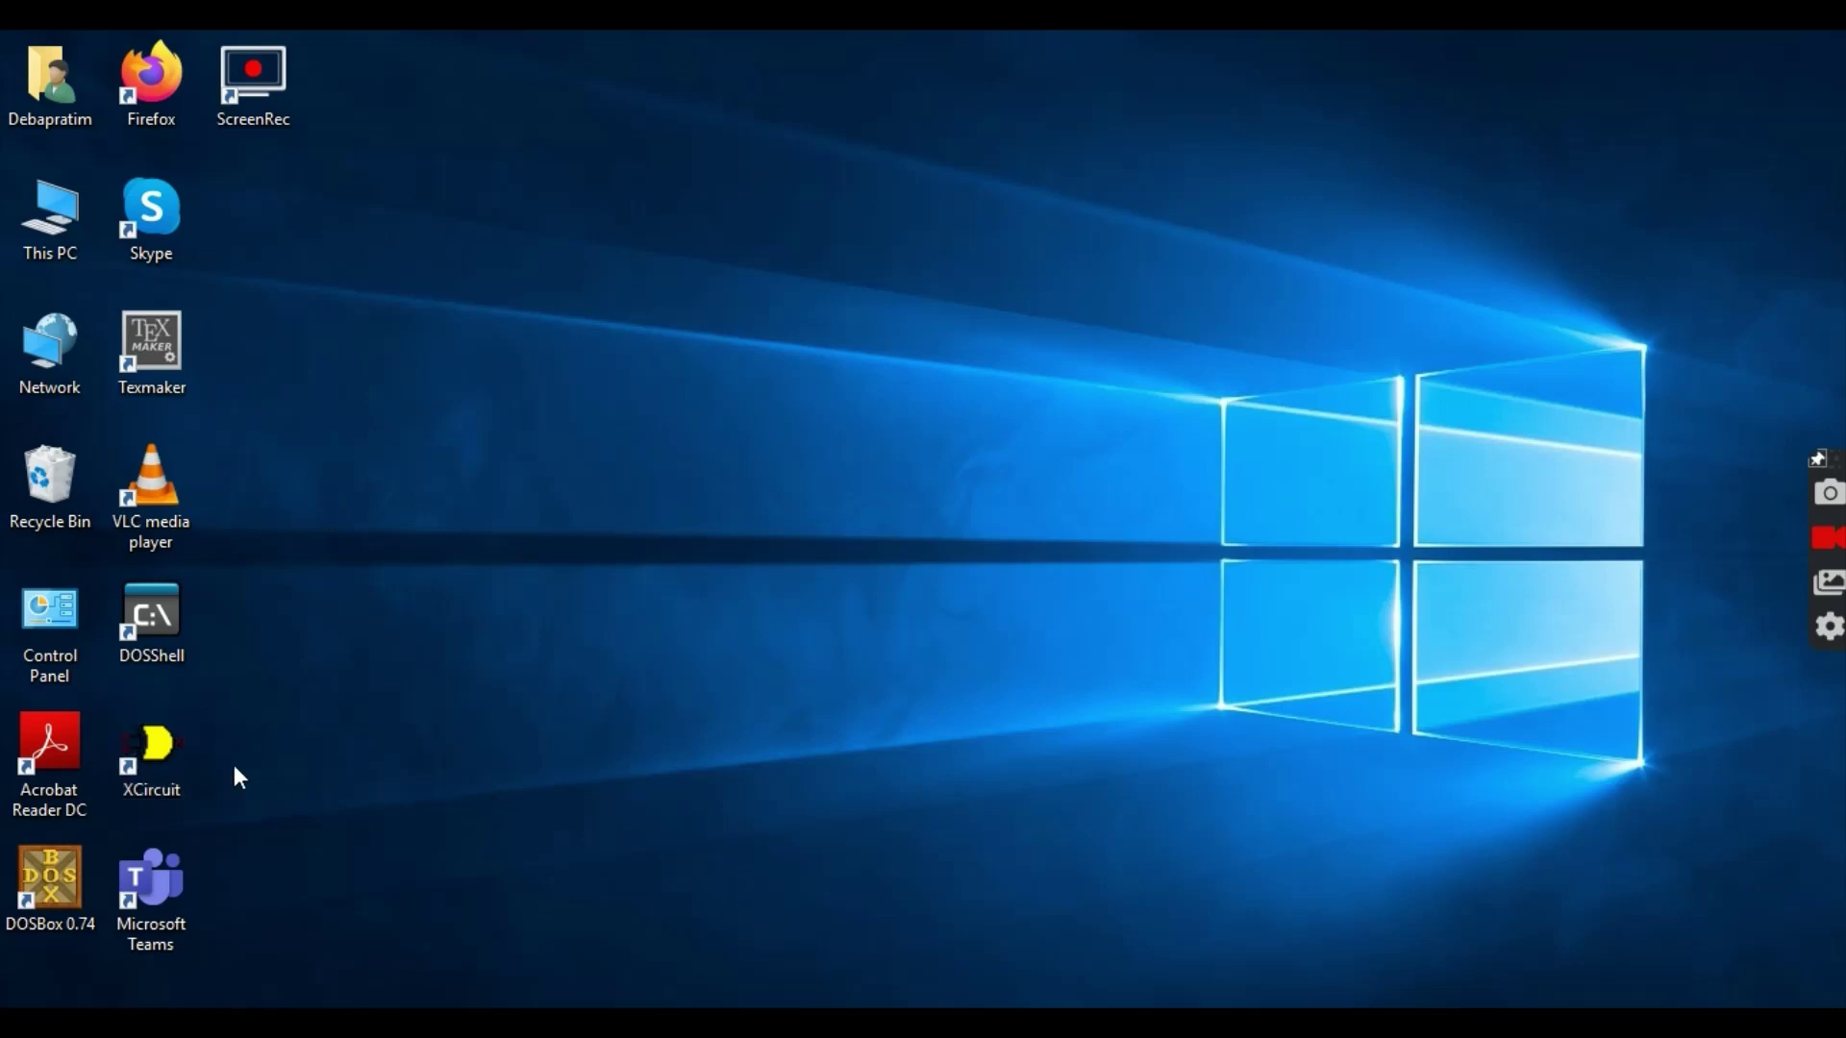
Launch XCircuit from its desktop shortcut and maximize the window to full screen.
{"action": "double_click", "coordinate": [147, 746]}
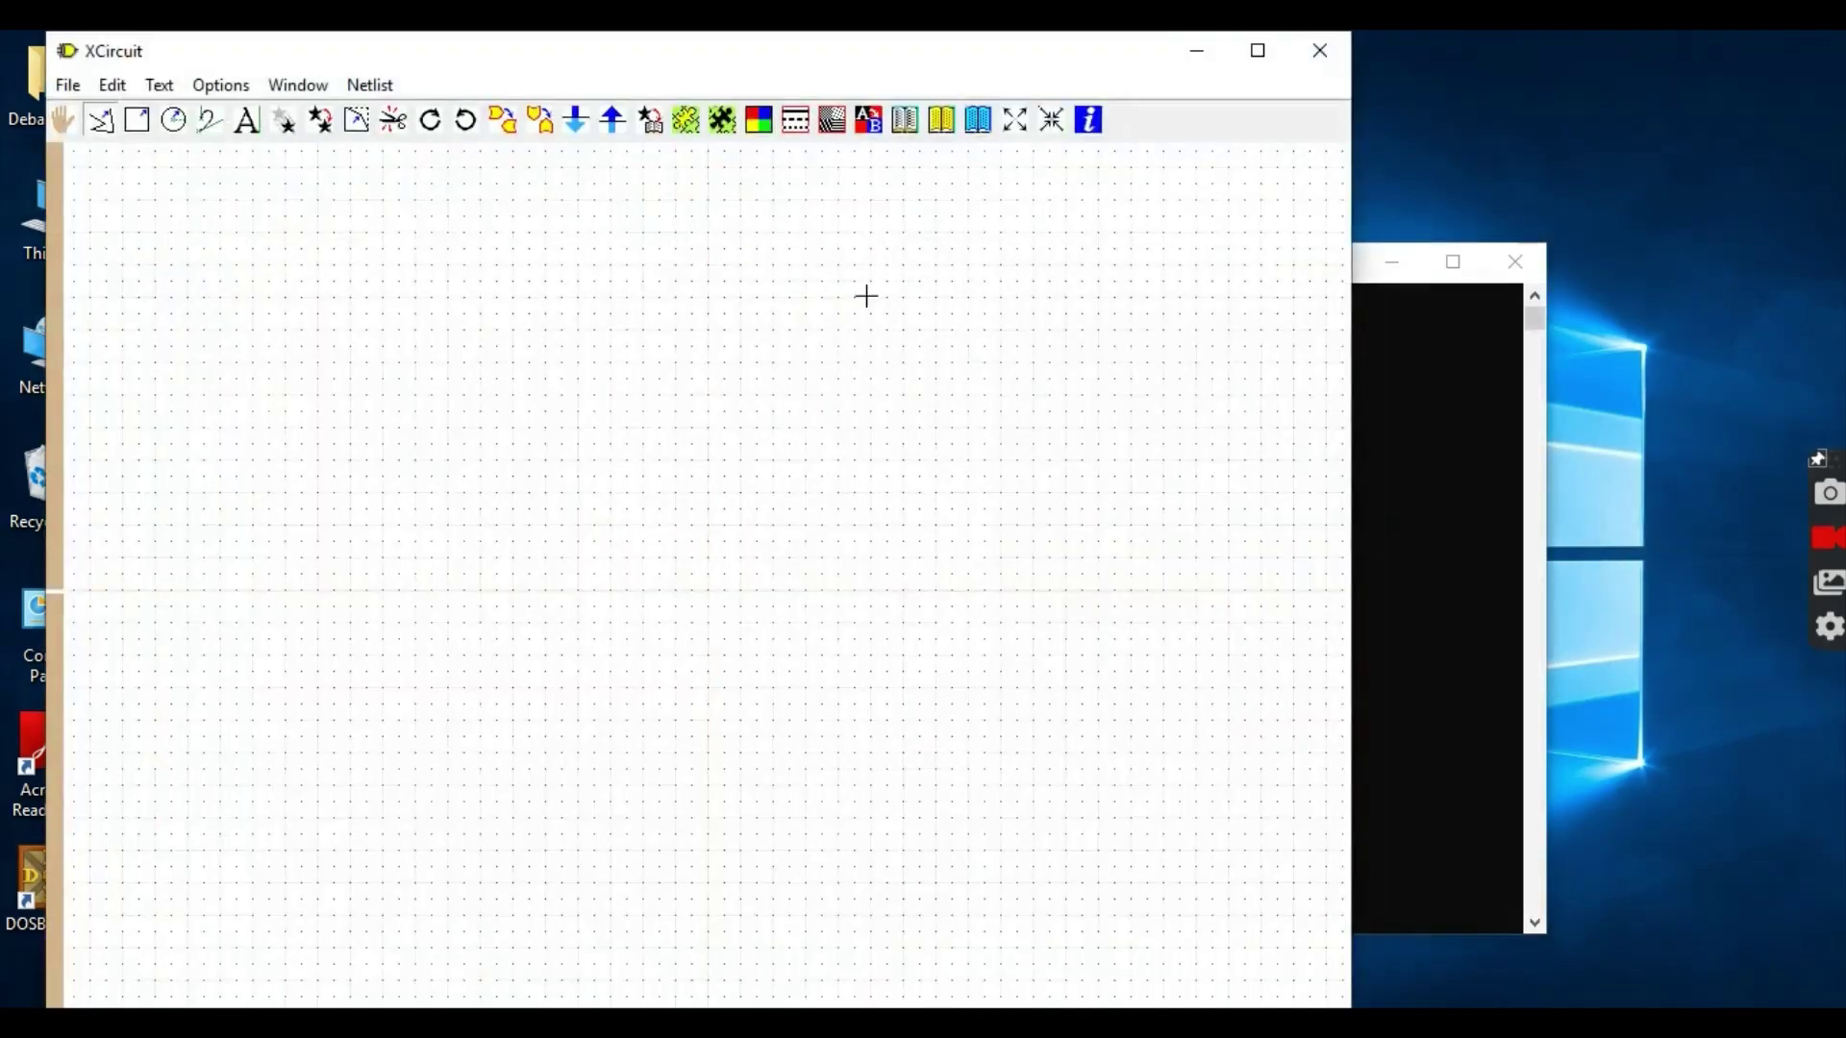
{"action": "double_click", "coordinate": [988, 51]}
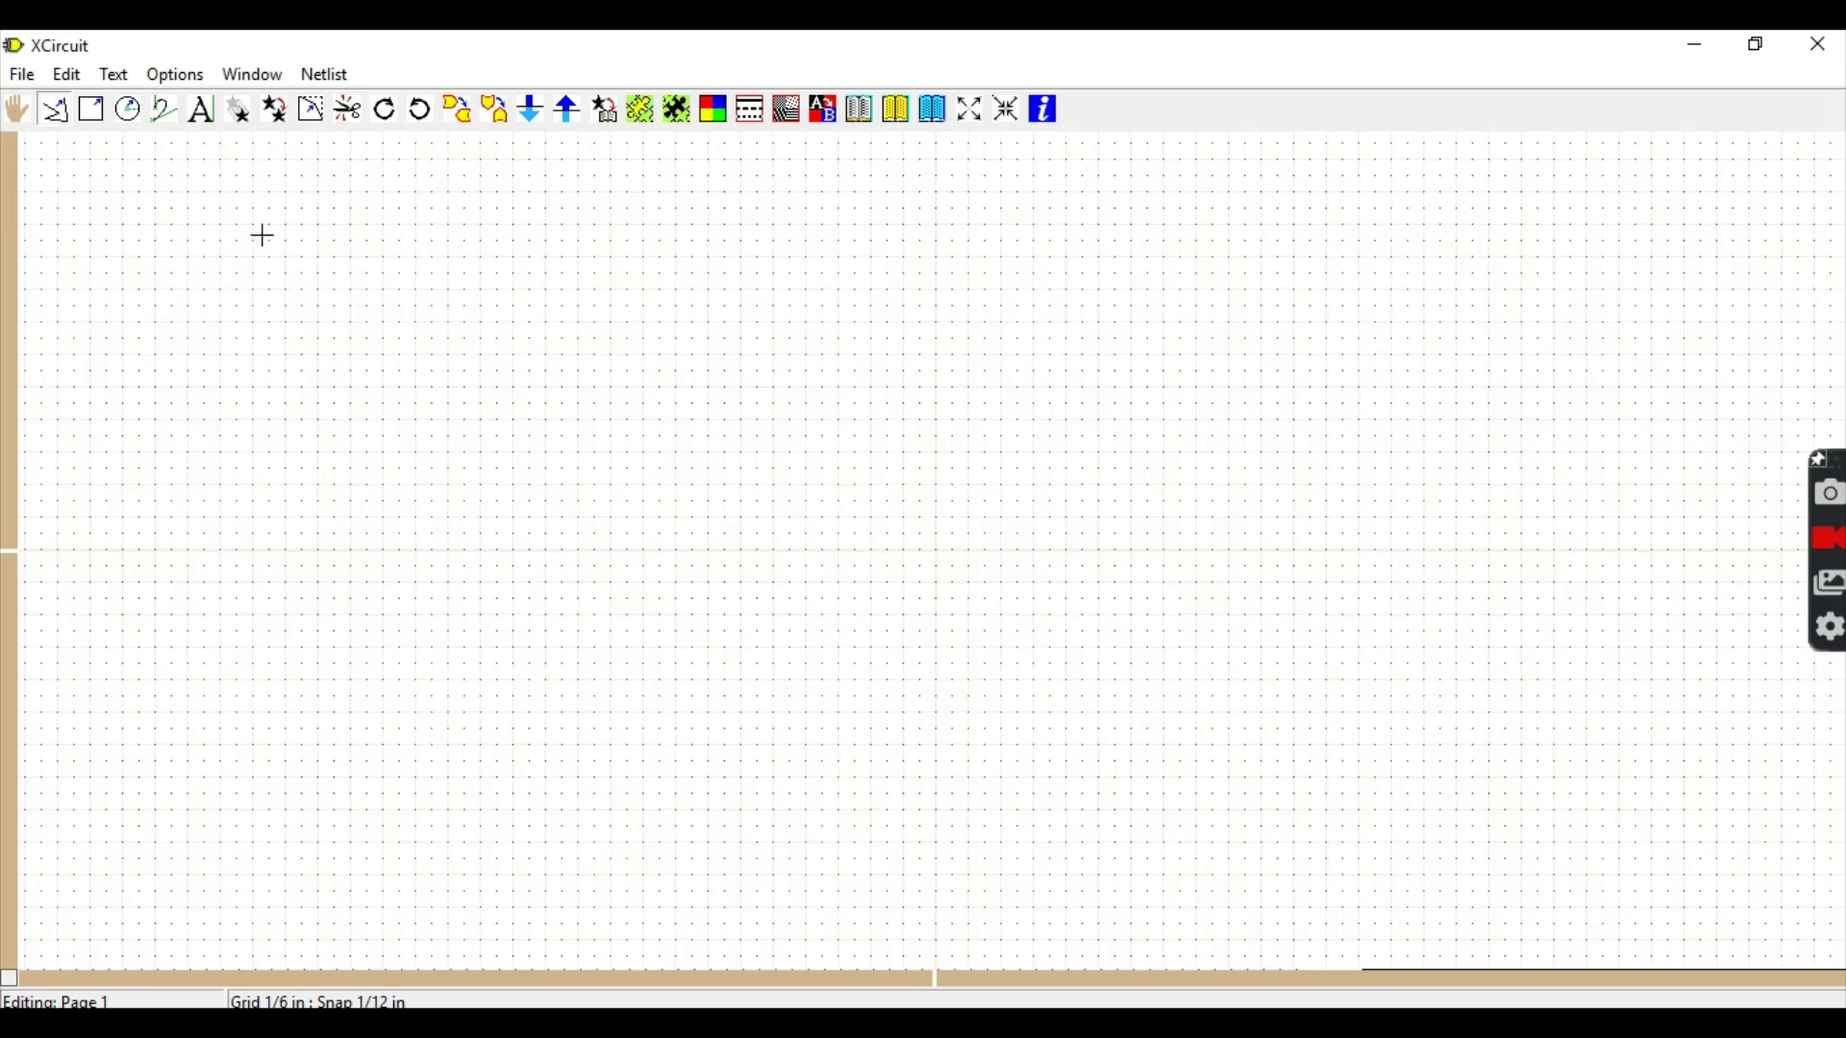
Place the opamp symbol from the generic library near the centre of Page 1.
{"action": "left_click", "coordinate": [247, 85]}
{"action": "mouse_move", "coordinate": [342, 297]}
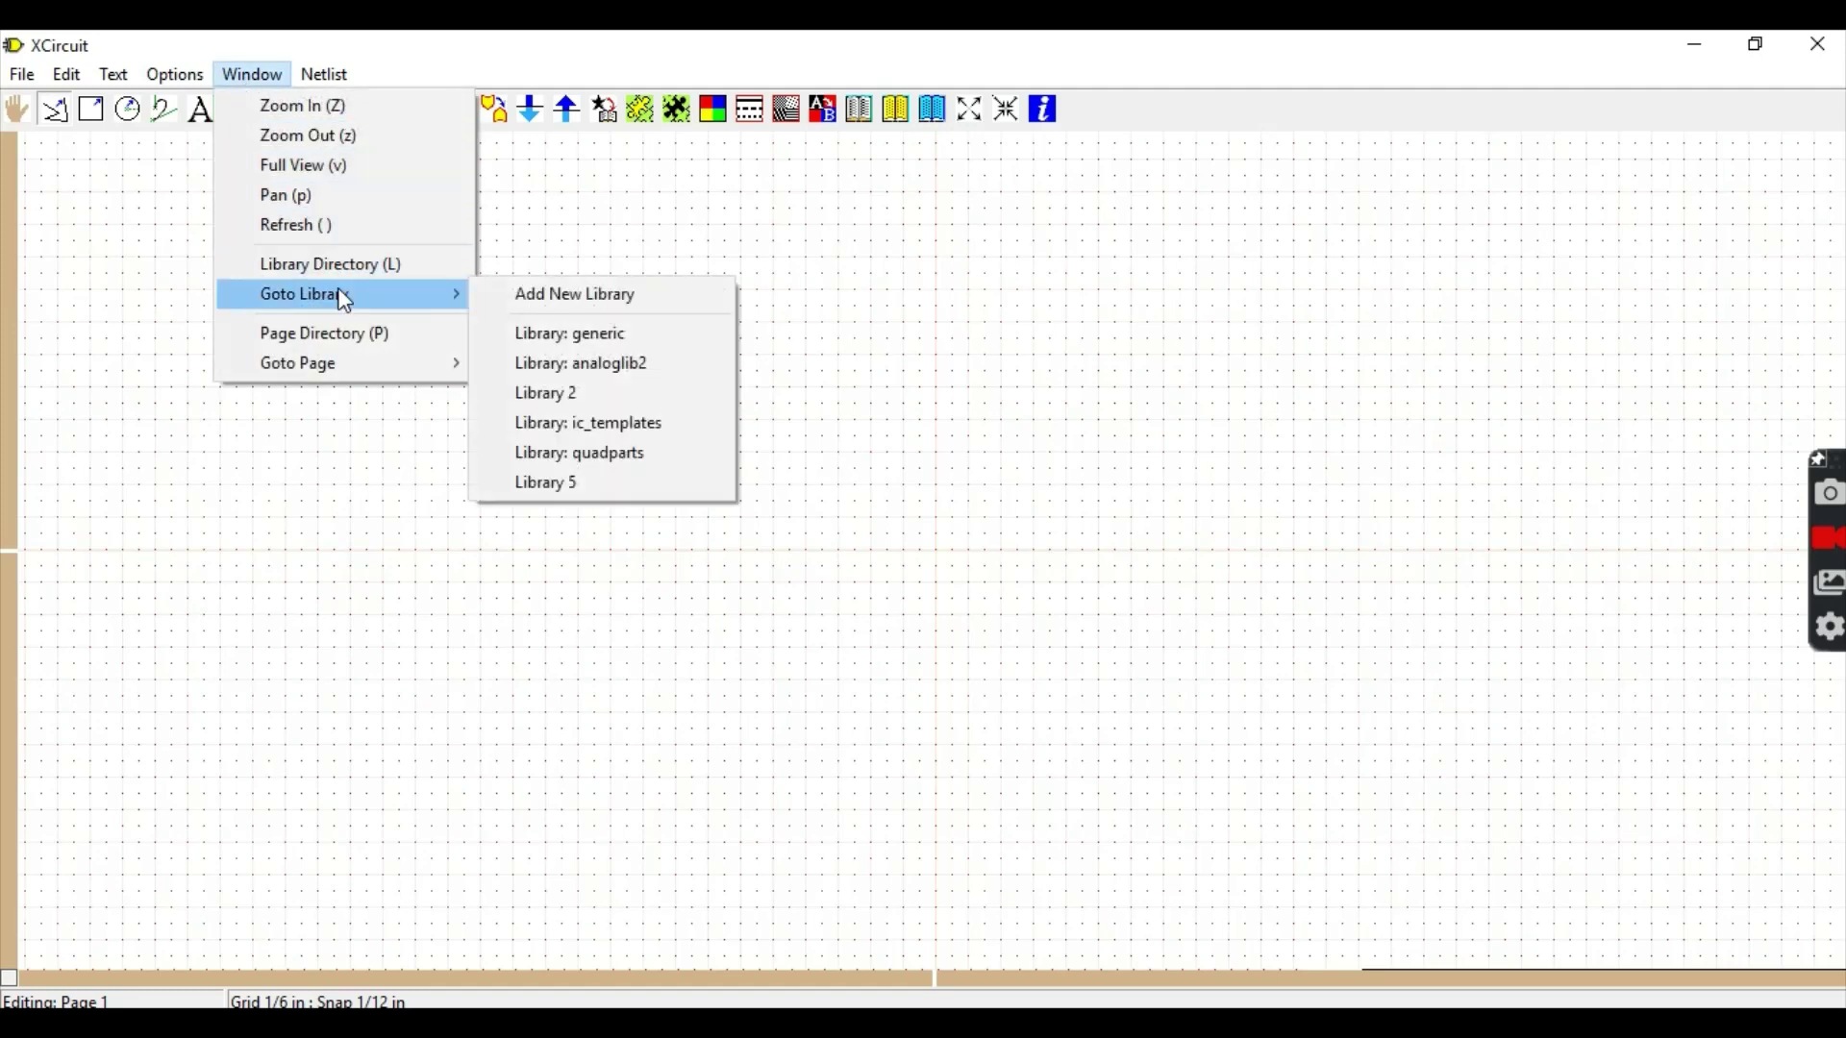
{"action": "left_click", "coordinate": [602, 339]}
{"action": "scroll", "coordinate": [603, 339], "scroll_direction": "up", "scroll_amount": 2}
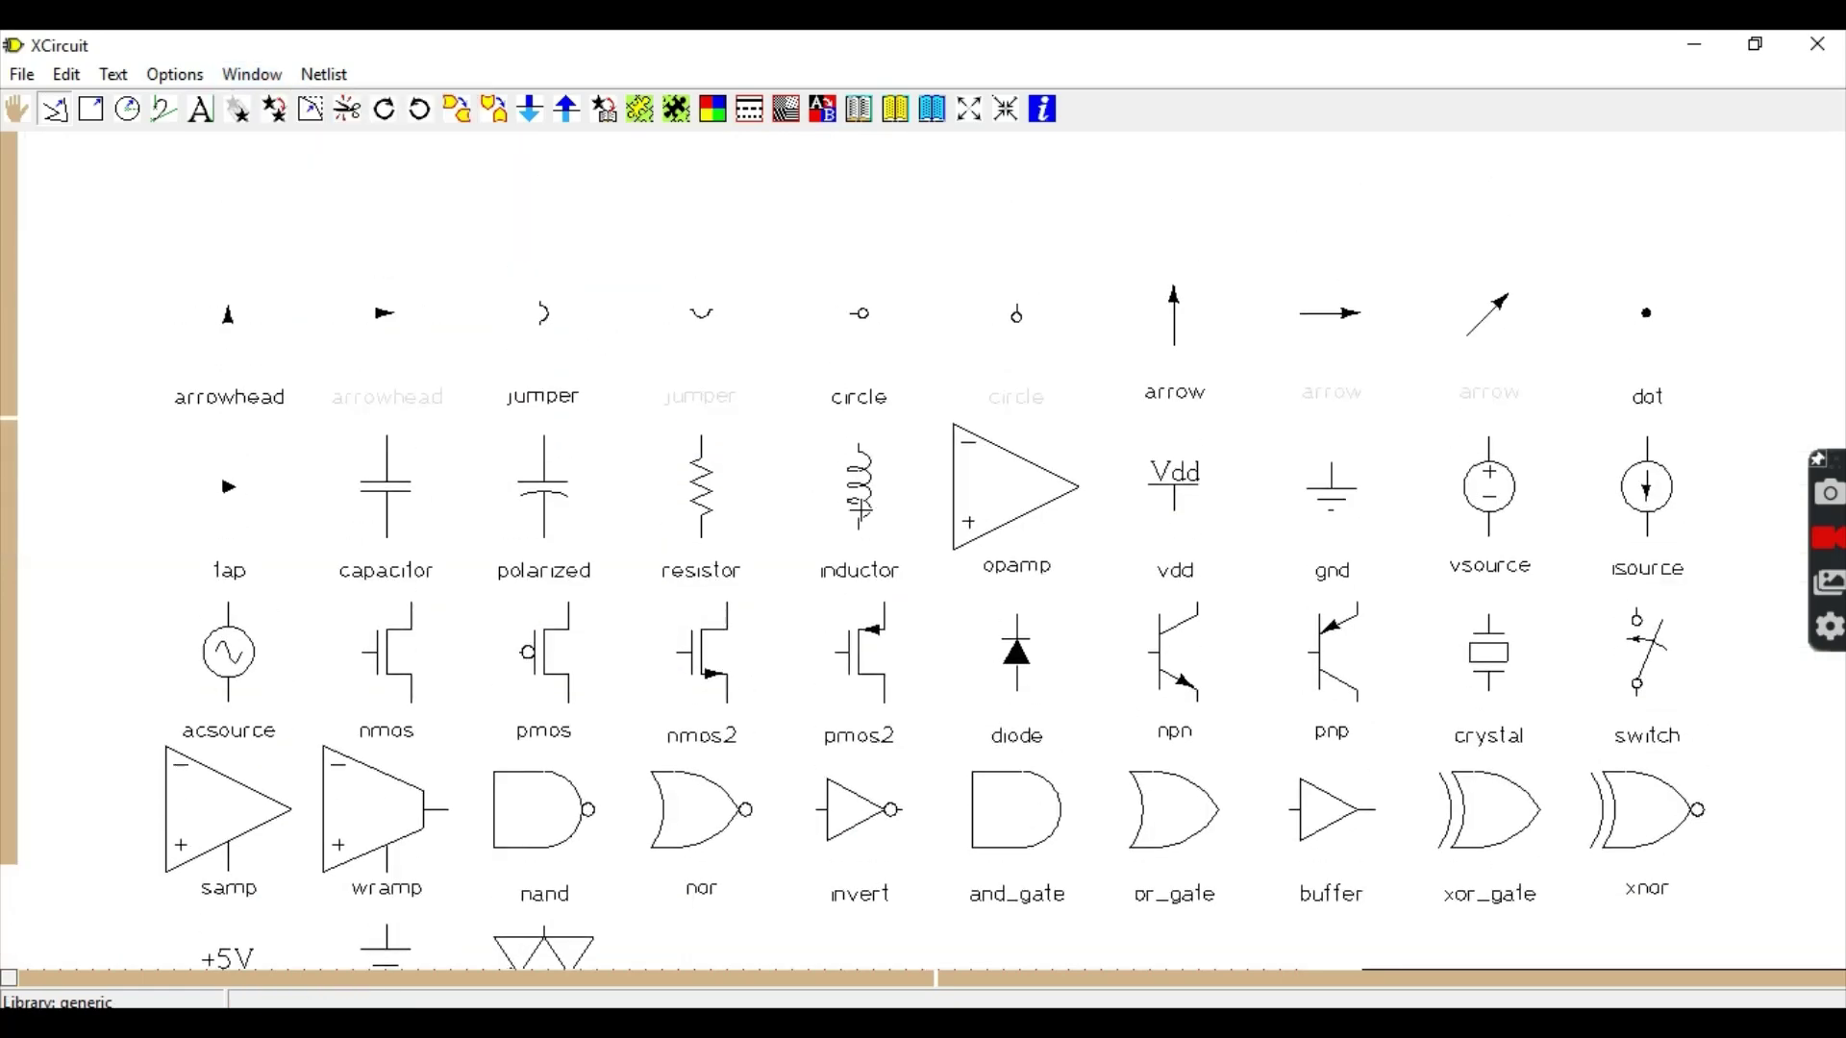
{"action": "scroll", "coordinate": [860, 510], "scroll_direction": "down", "scroll_amount": 1}
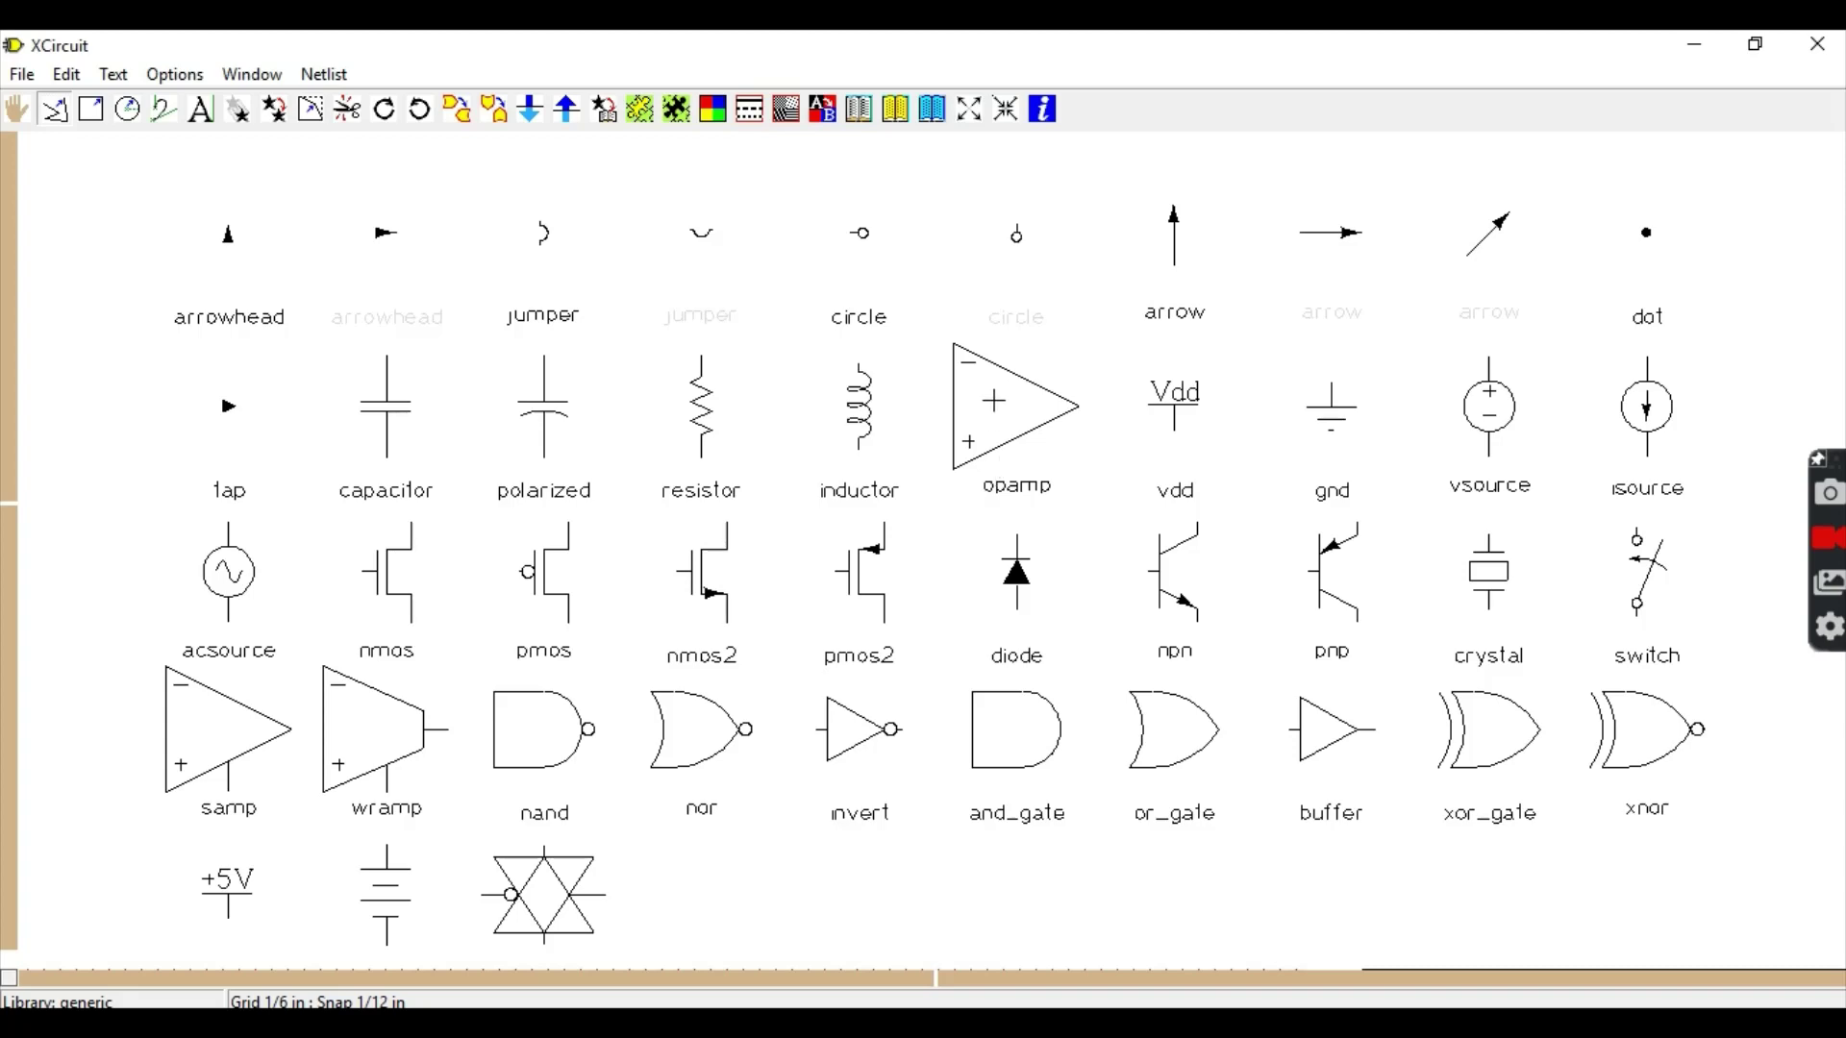
{"action": "left_click", "coordinate": [994, 396]}
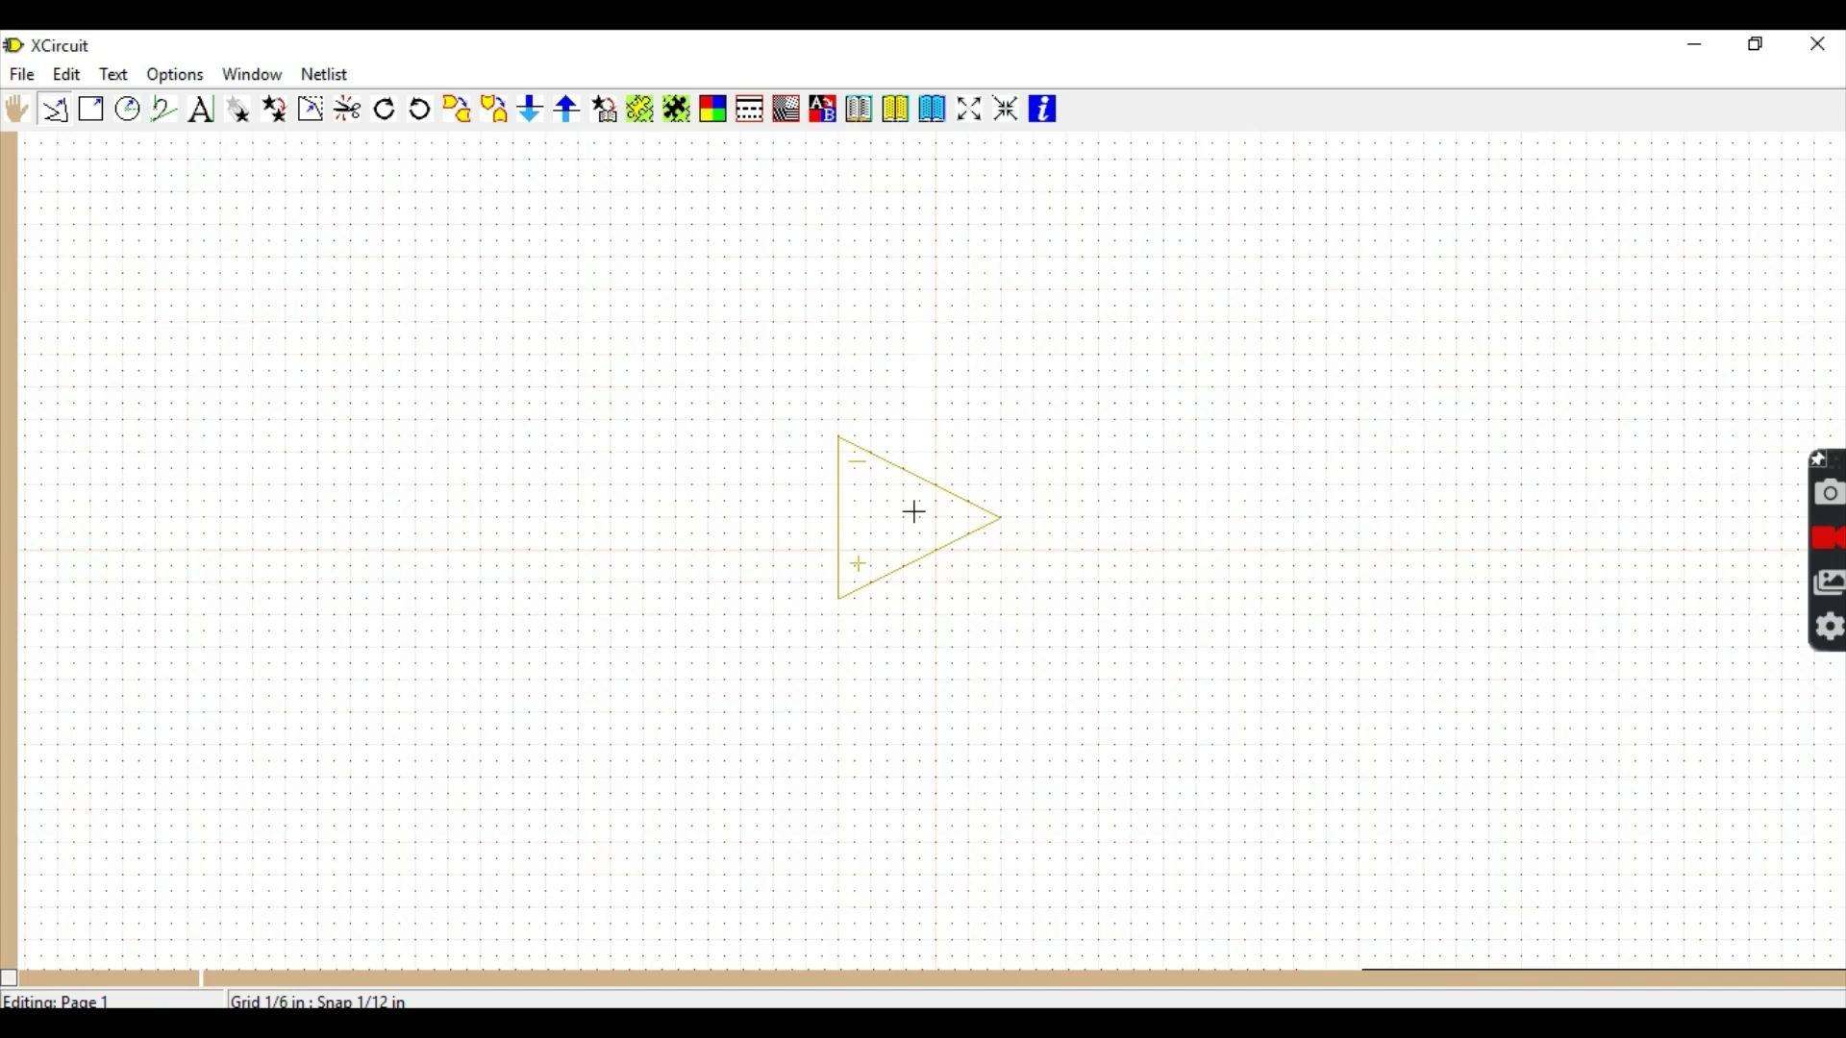
{"action": "left_click", "coordinate": [914, 513]}
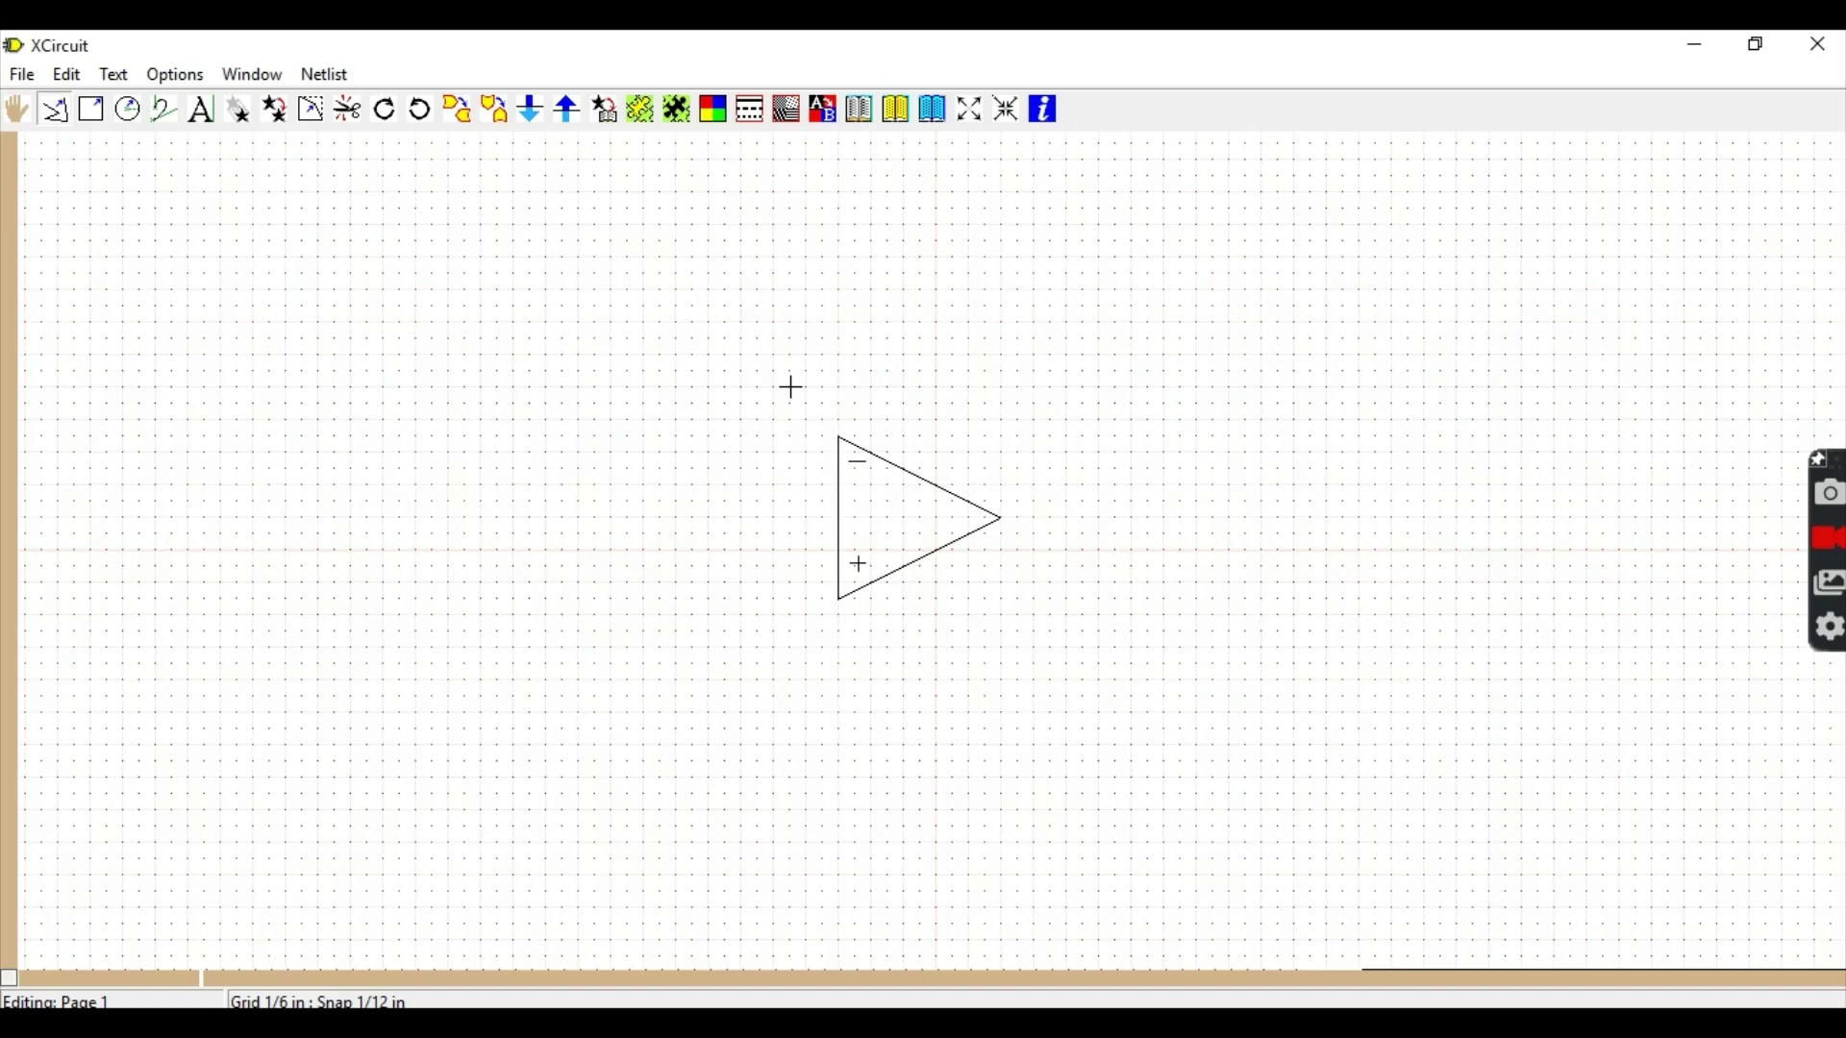
Place a resistor from the generic library to the left of the op-amp.
{"action": "key", "text": "shift+l"}
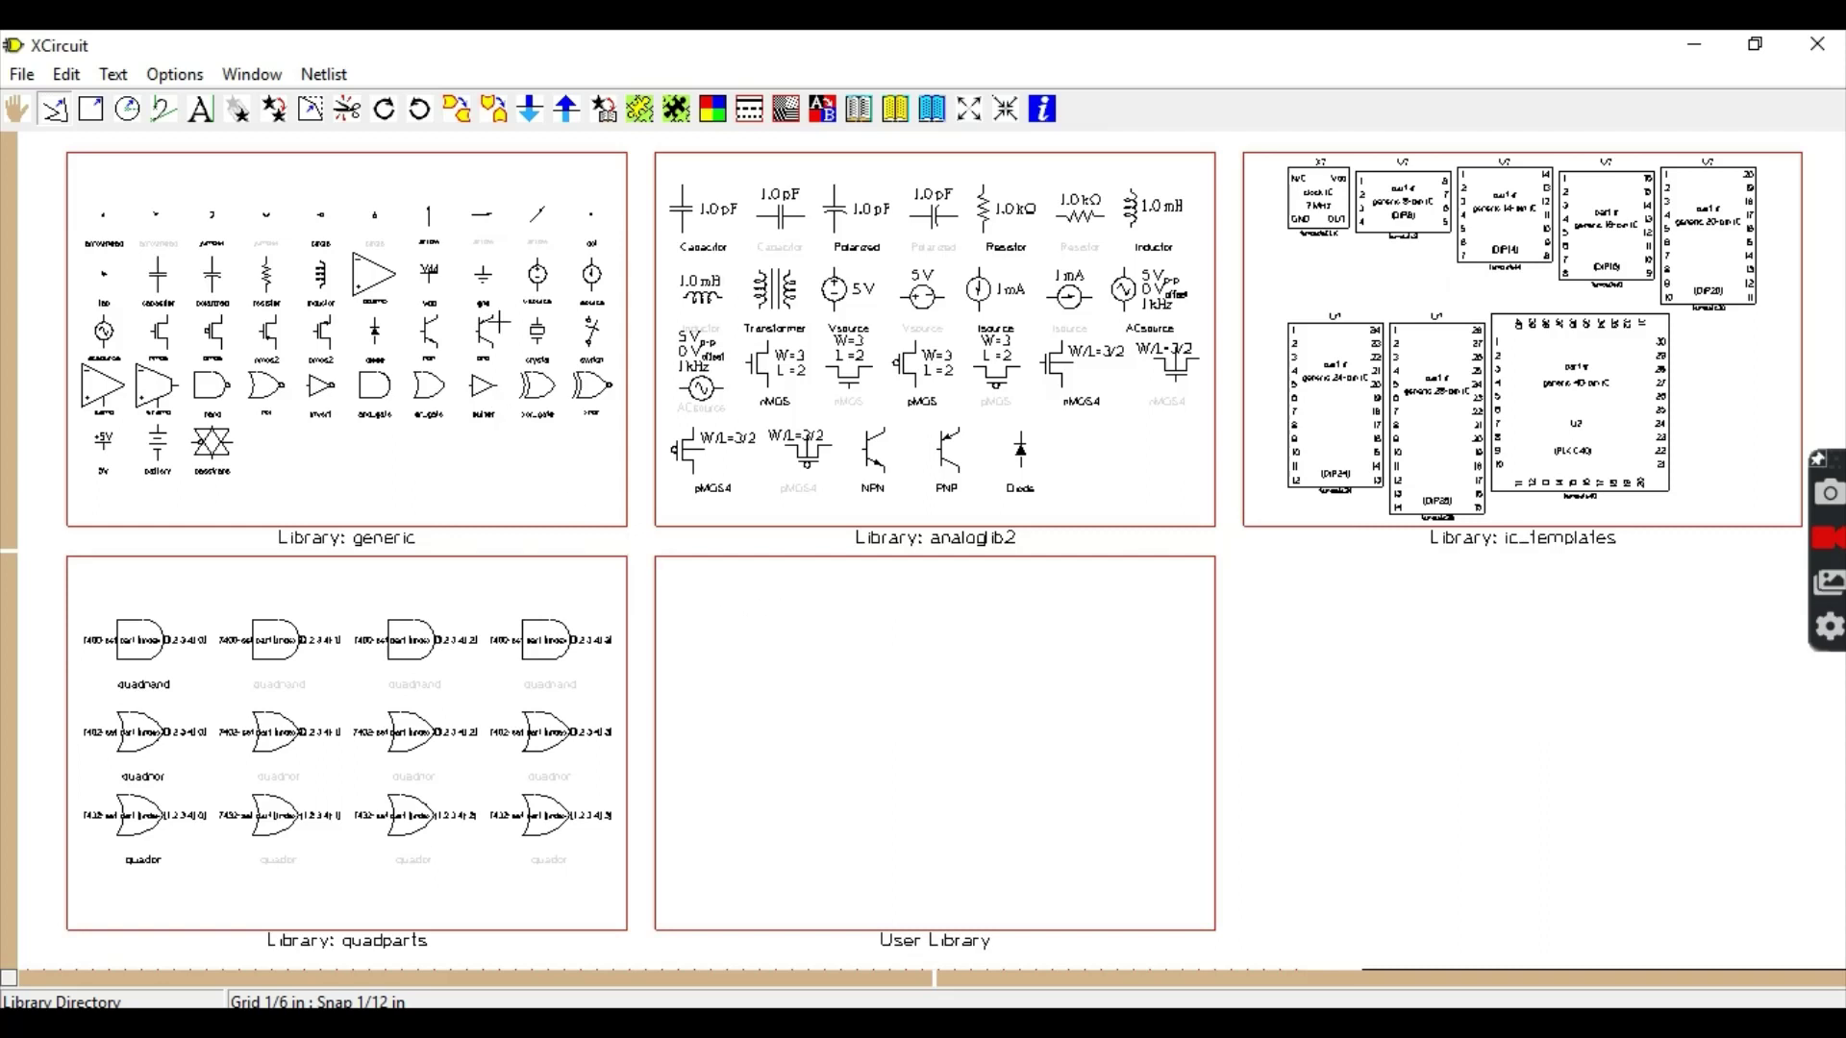
{"action": "left_click", "coordinate": [489, 479]}
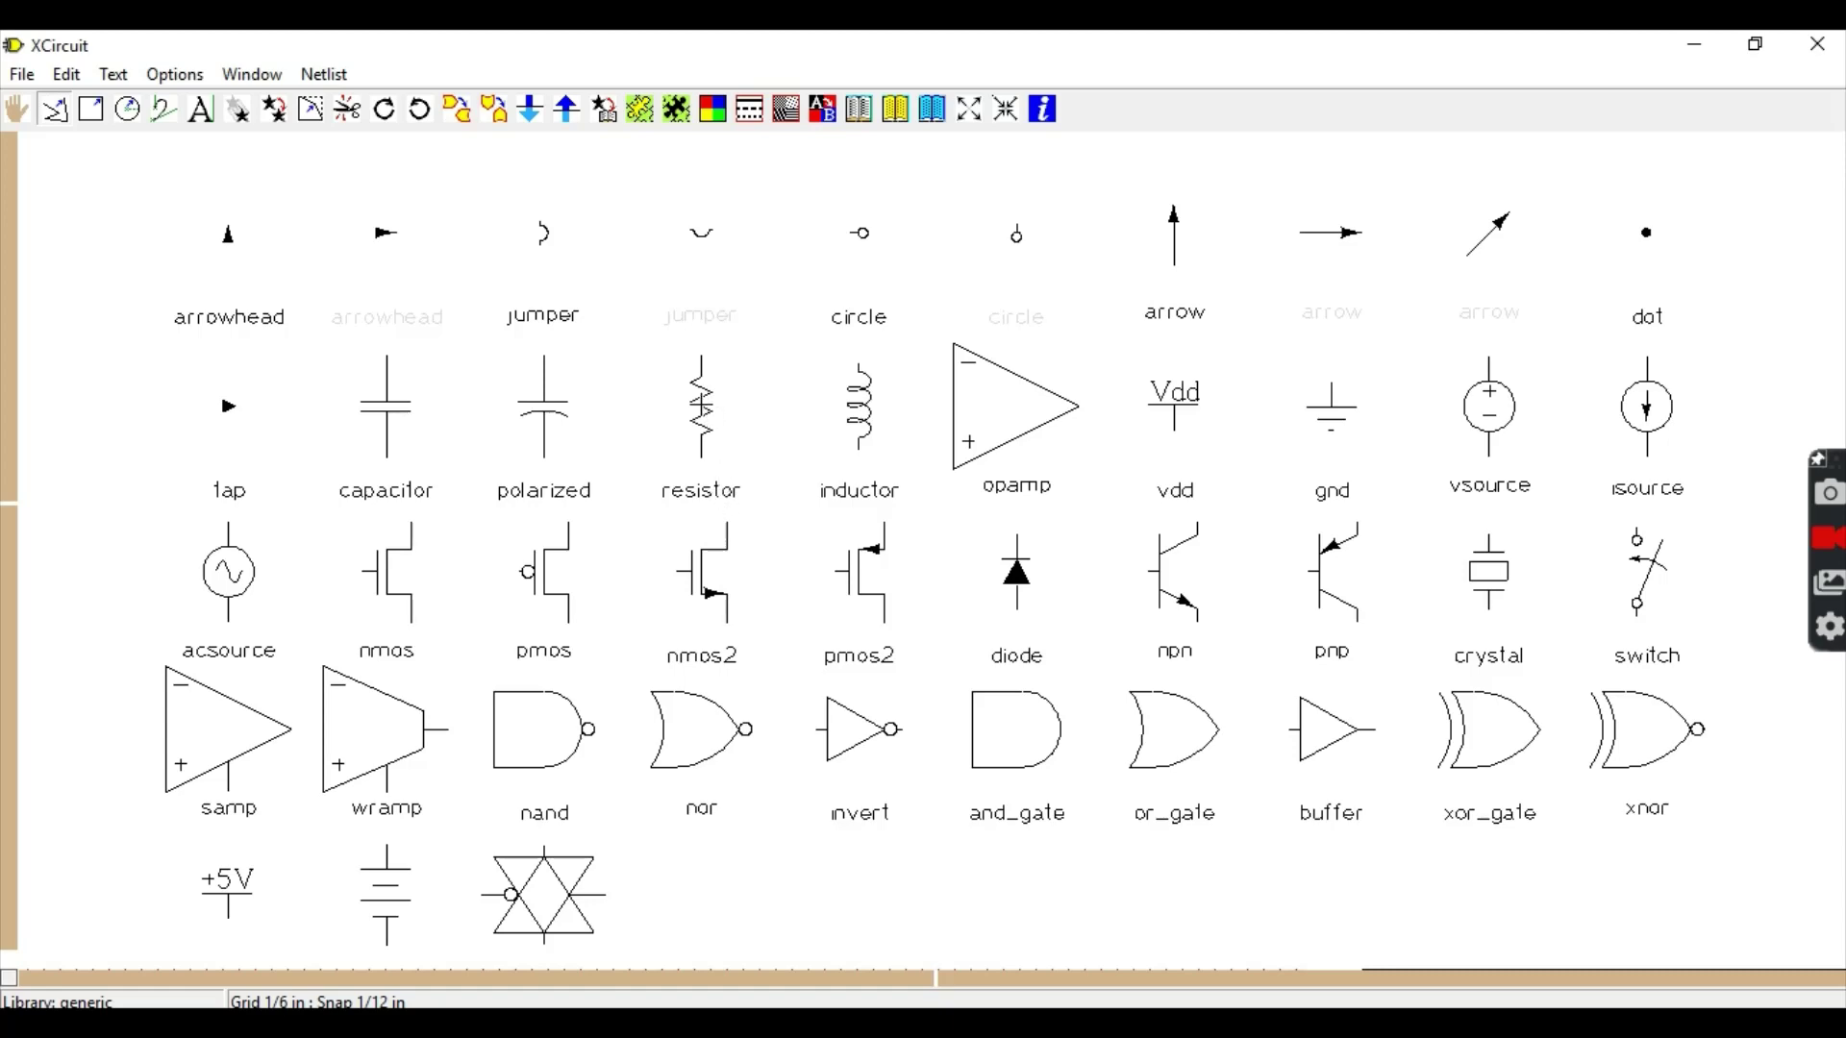
{"action": "left_click", "coordinate": [703, 405]}
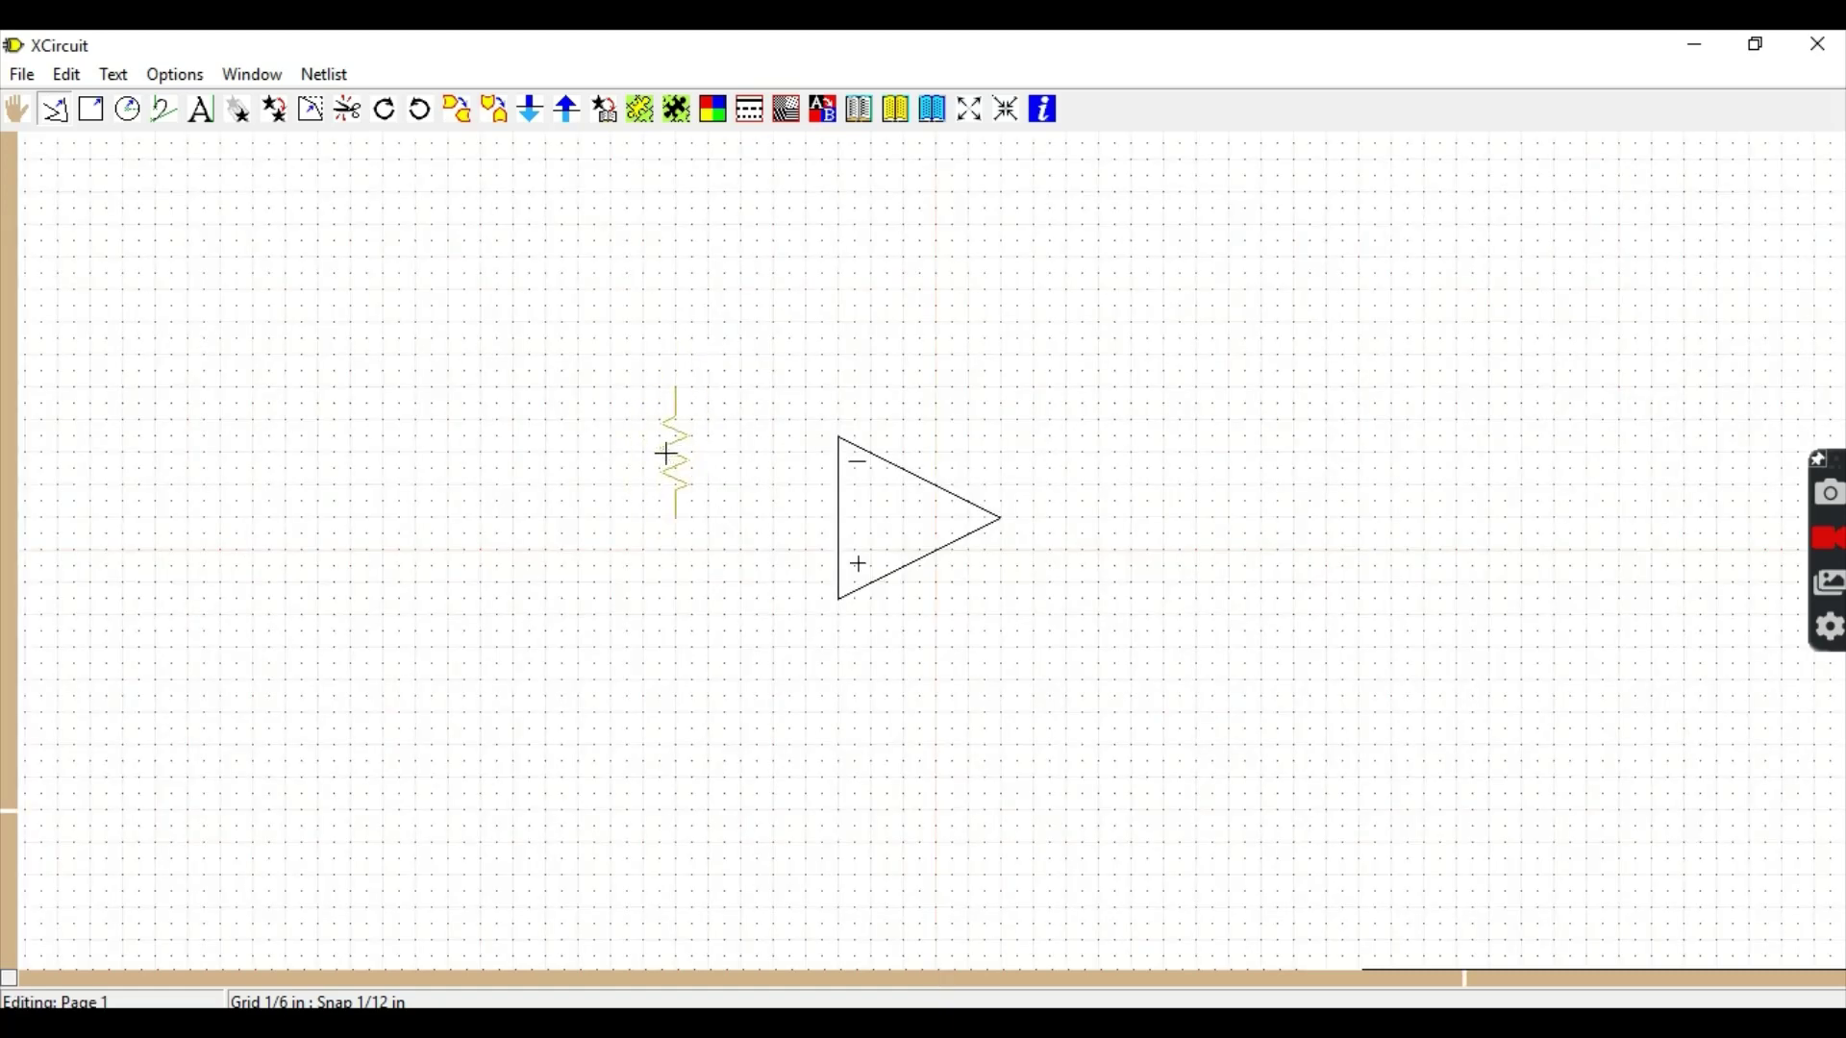
{"action": "left_click", "coordinate": [661, 456]}
Rotate the resistor until it lies horizontal.
{"action": "left_click", "coordinate": [423, 112]}
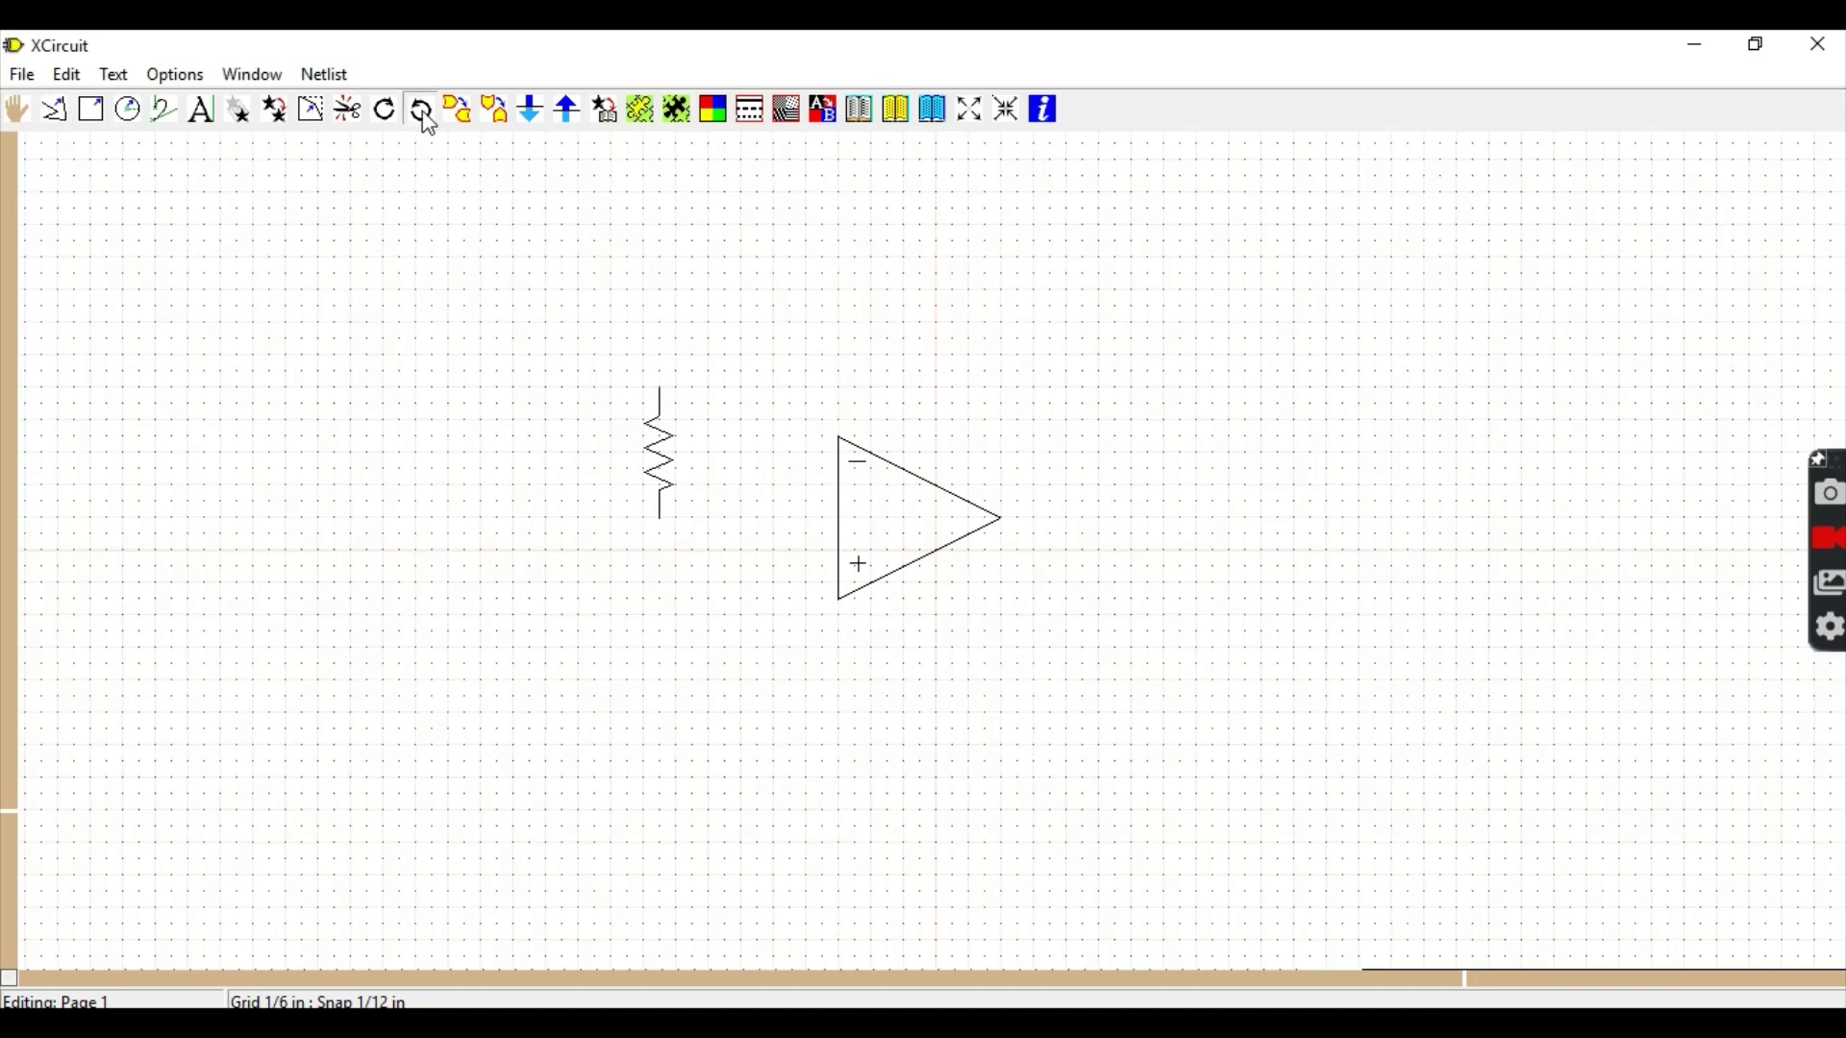
{"action": "left_click", "coordinate": [662, 459]}
{"action": "left_click", "coordinate": [661, 459]}
{"action": "left_click", "coordinate": [661, 460]}
{"action": "left_click", "coordinate": [661, 460]}
{"action": "left_click", "coordinate": [662, 460]}
{"action": "left_click", "coordinate": [661, 460]}
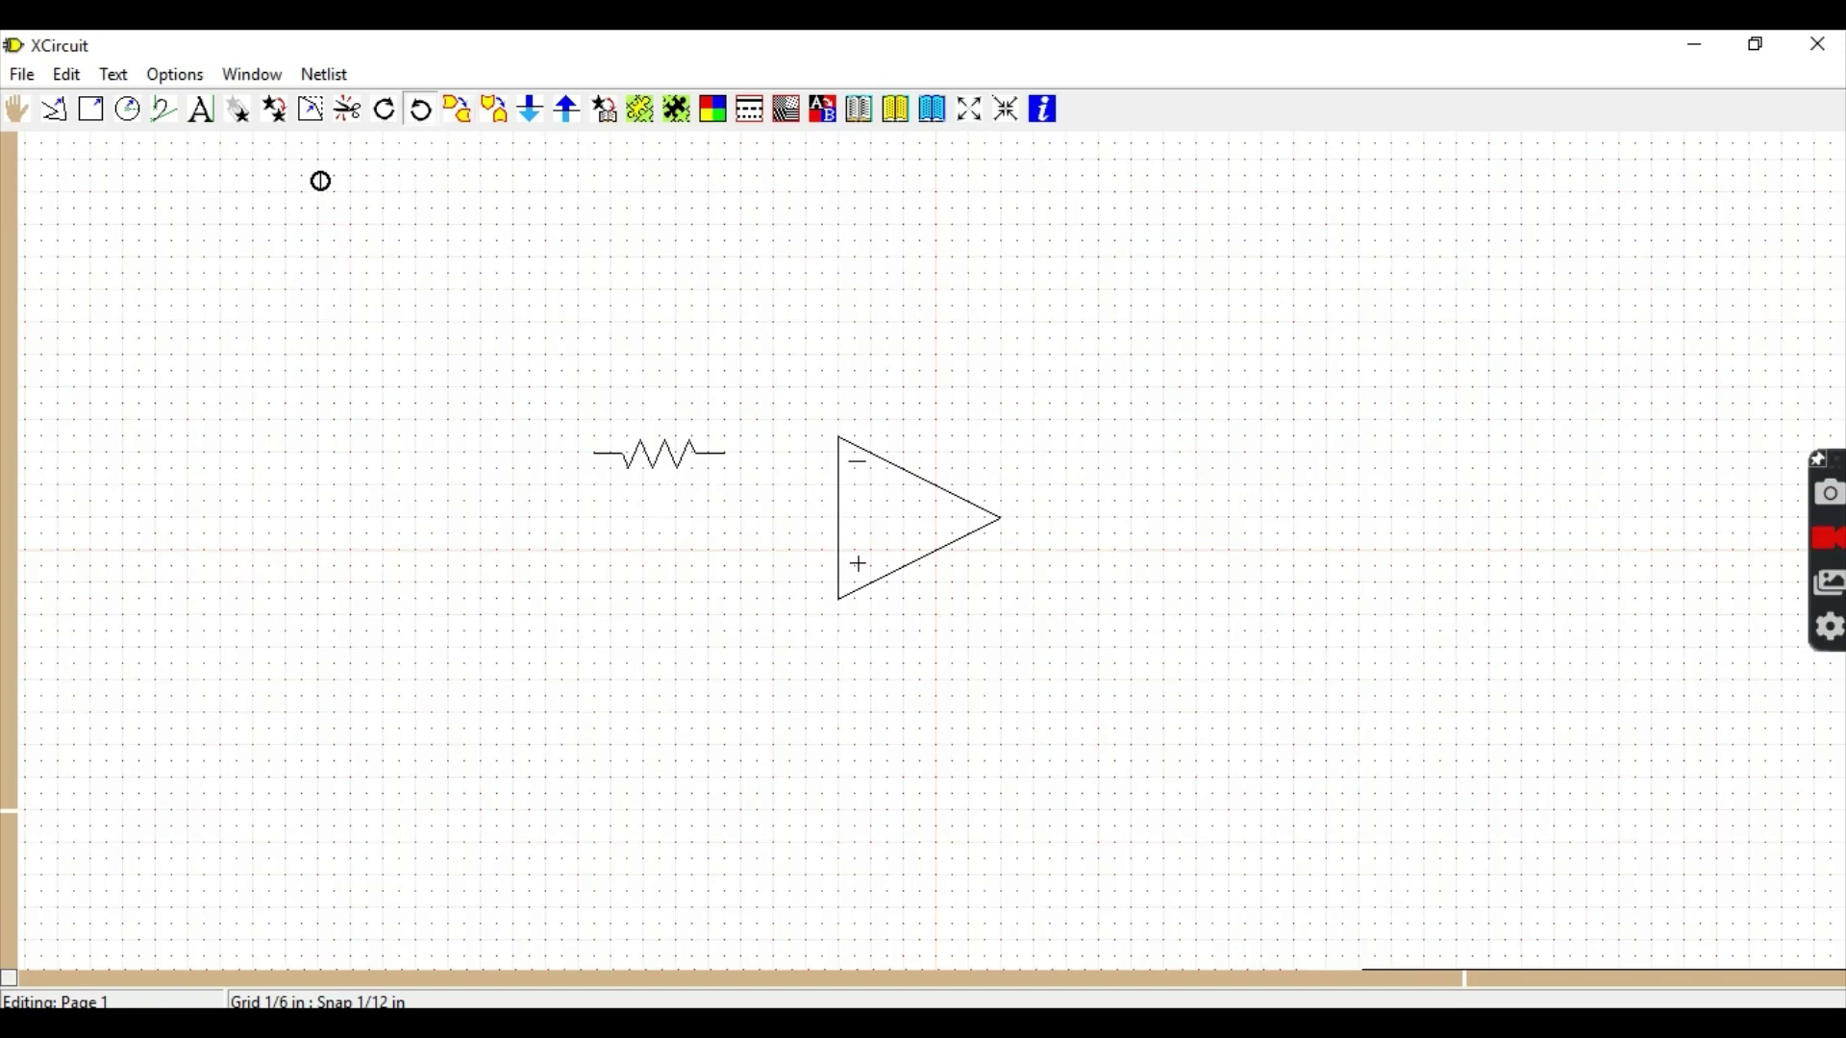
{"action": "left_click", "coordinate": [275, 110]}
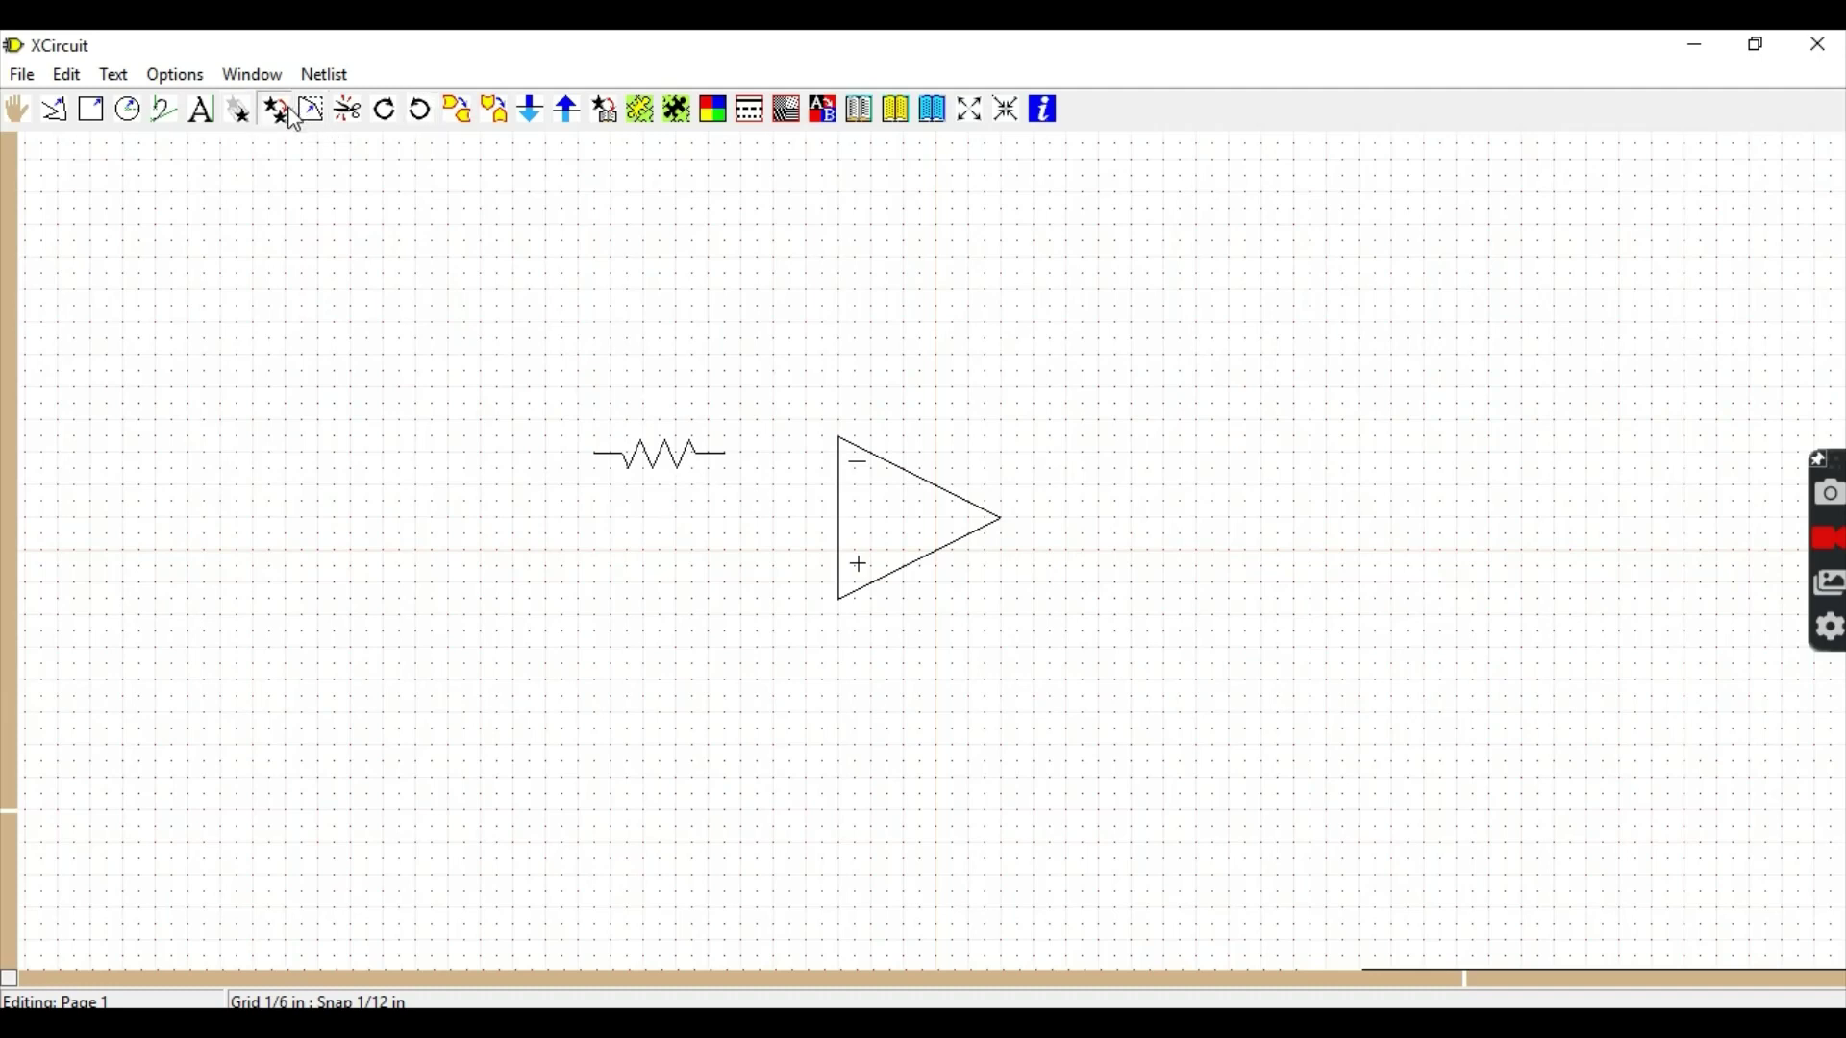
Copy the left resistor and drop the copy above the op-amp.
{"action": "left_click", "coordinate": [240, 112]}
{"action": "left_click", "coordinate": [280, 113]}
{"action": "left_click", "coordinate": [662, 457]}
{"action": "left_click_drag", "start_coordinate": [661, 457], "coordinate": [917, 231]}
{"action": "left_click_drag", "start_coordinate": [917, 231], "coordinate": [917, 231]}
Place a capacitor from the generic library above the op-amp and rotate it horizontal.
{"action": "key", "text": "shift+l"}
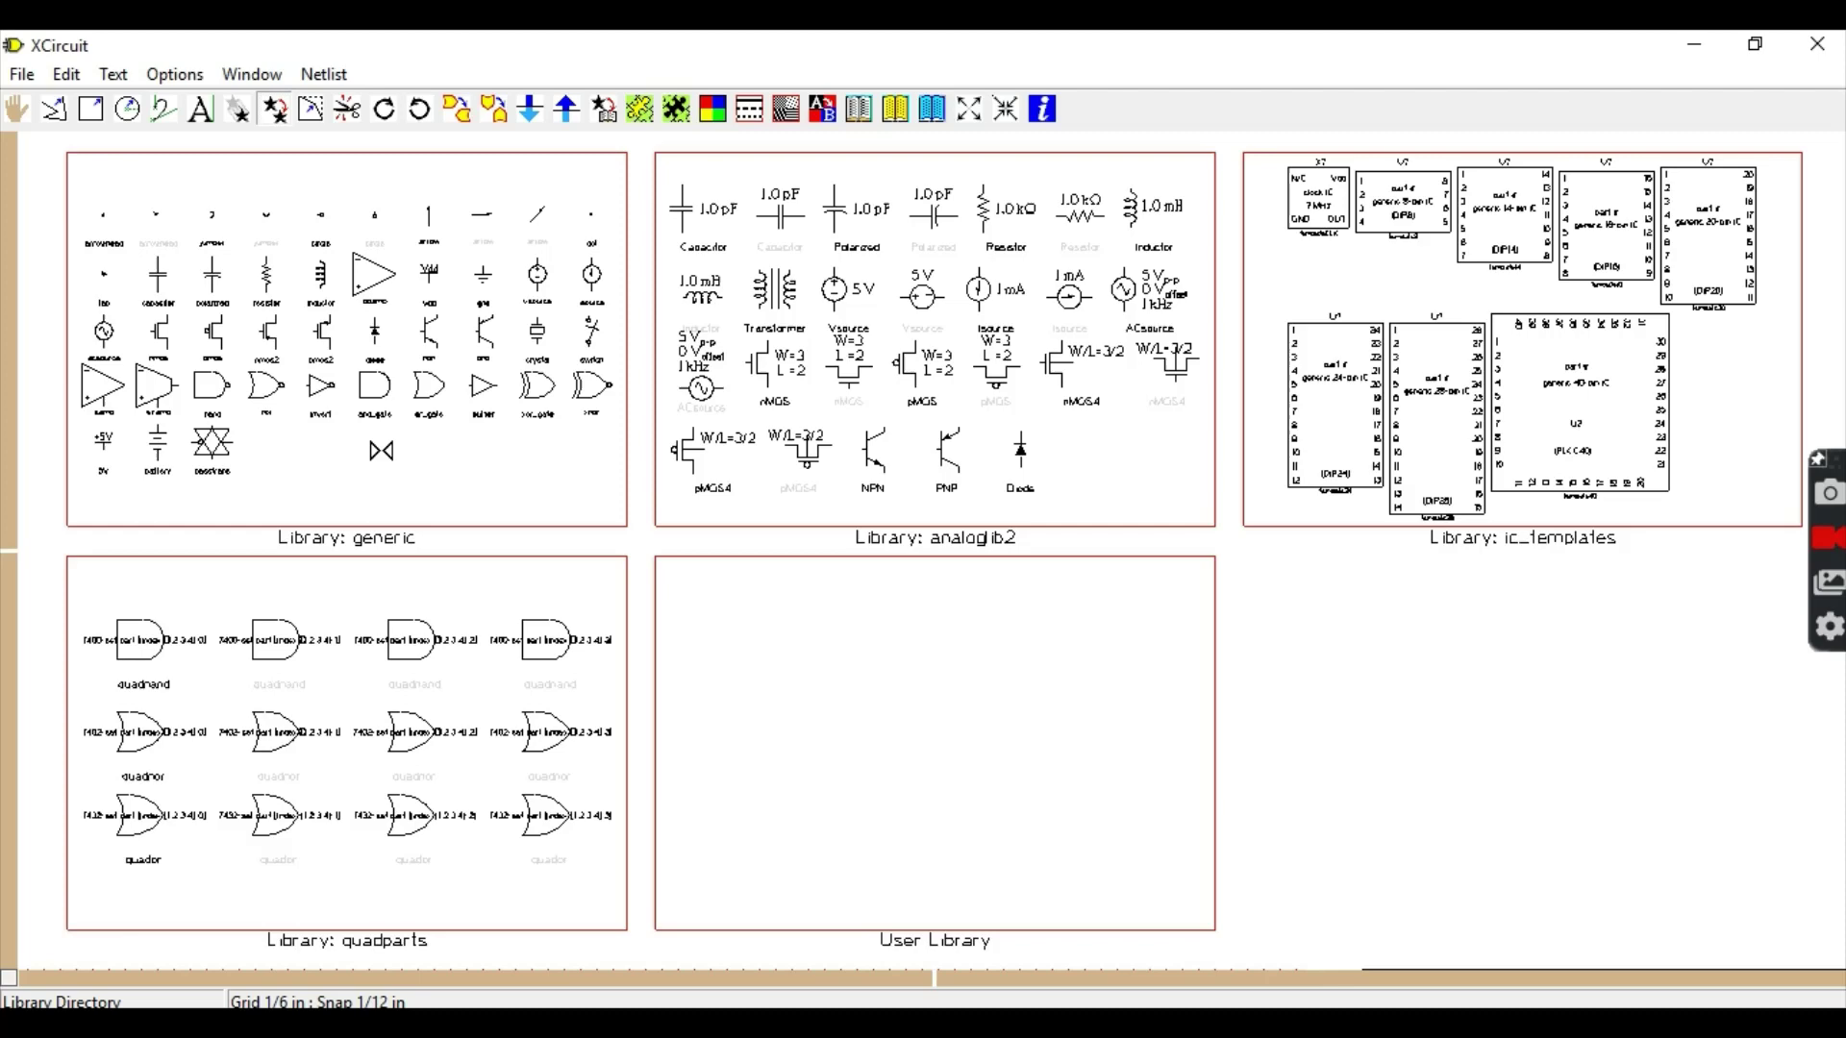
{"action": "left_click", "coordinate": [381, 451]}
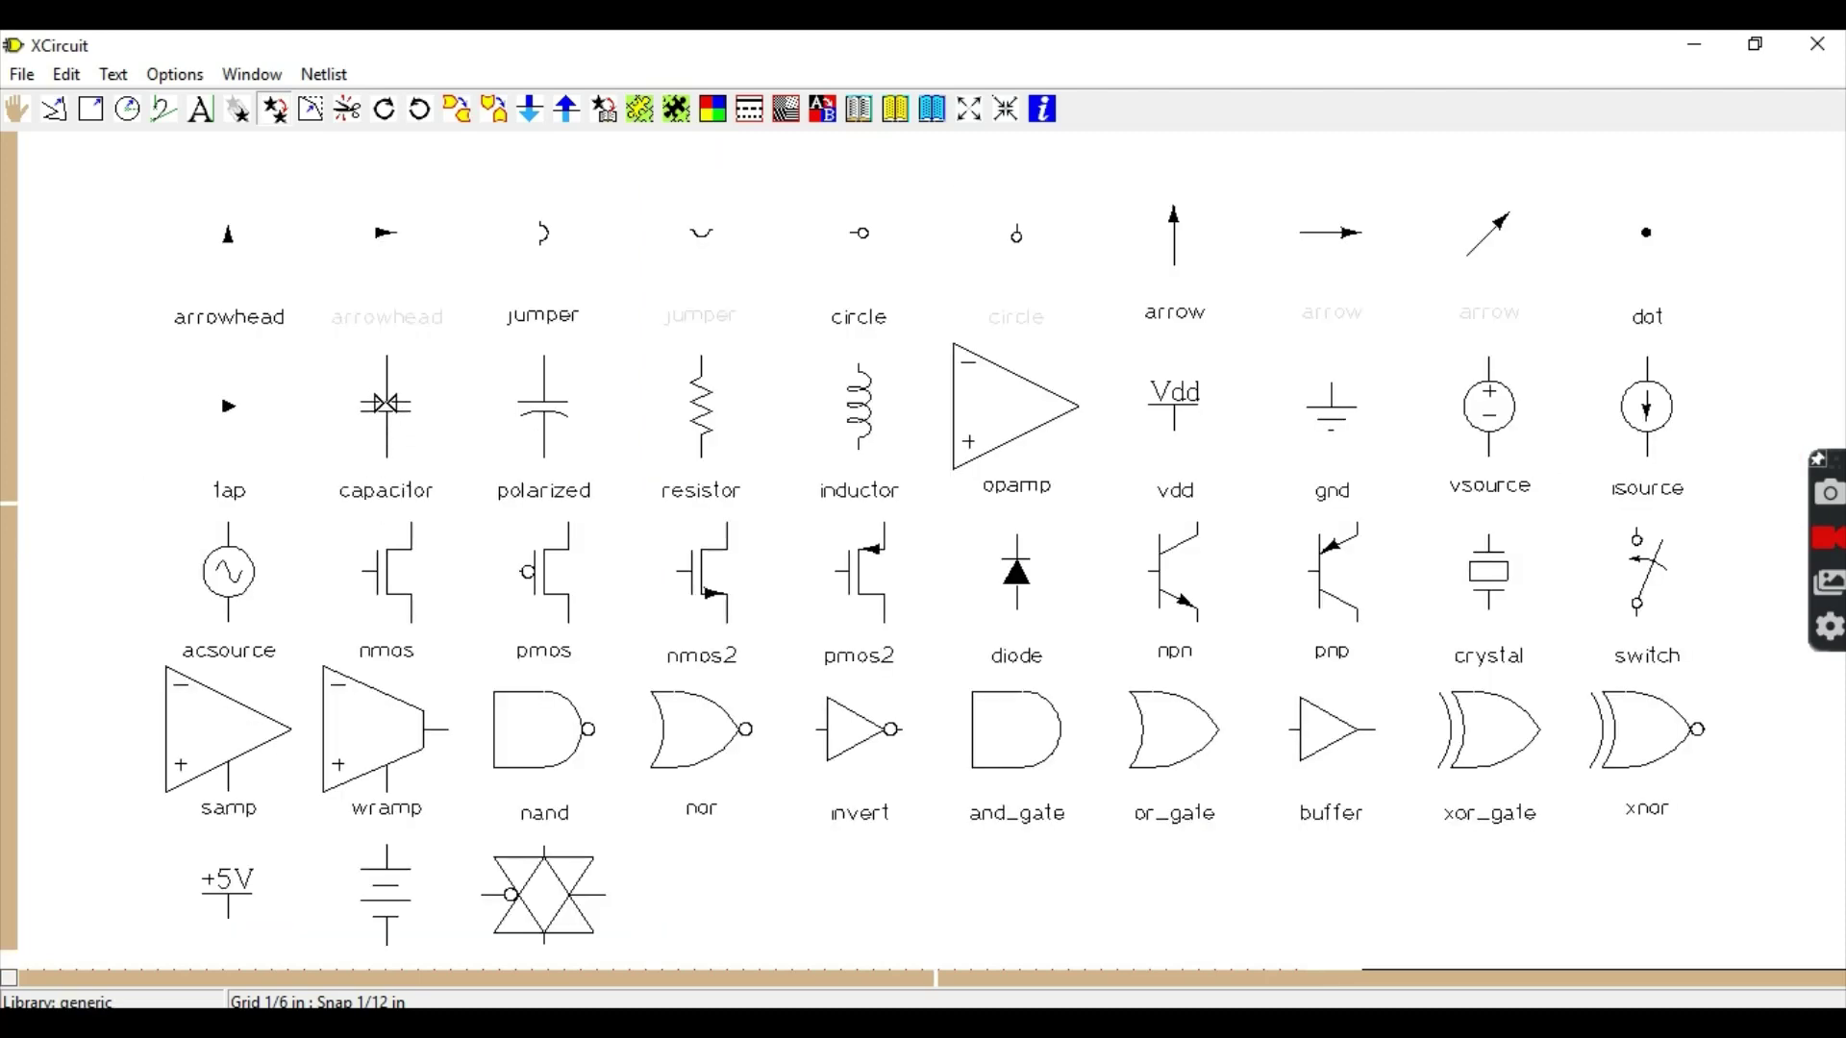
{"action": "left_click", "coordinate": [383, 406]}
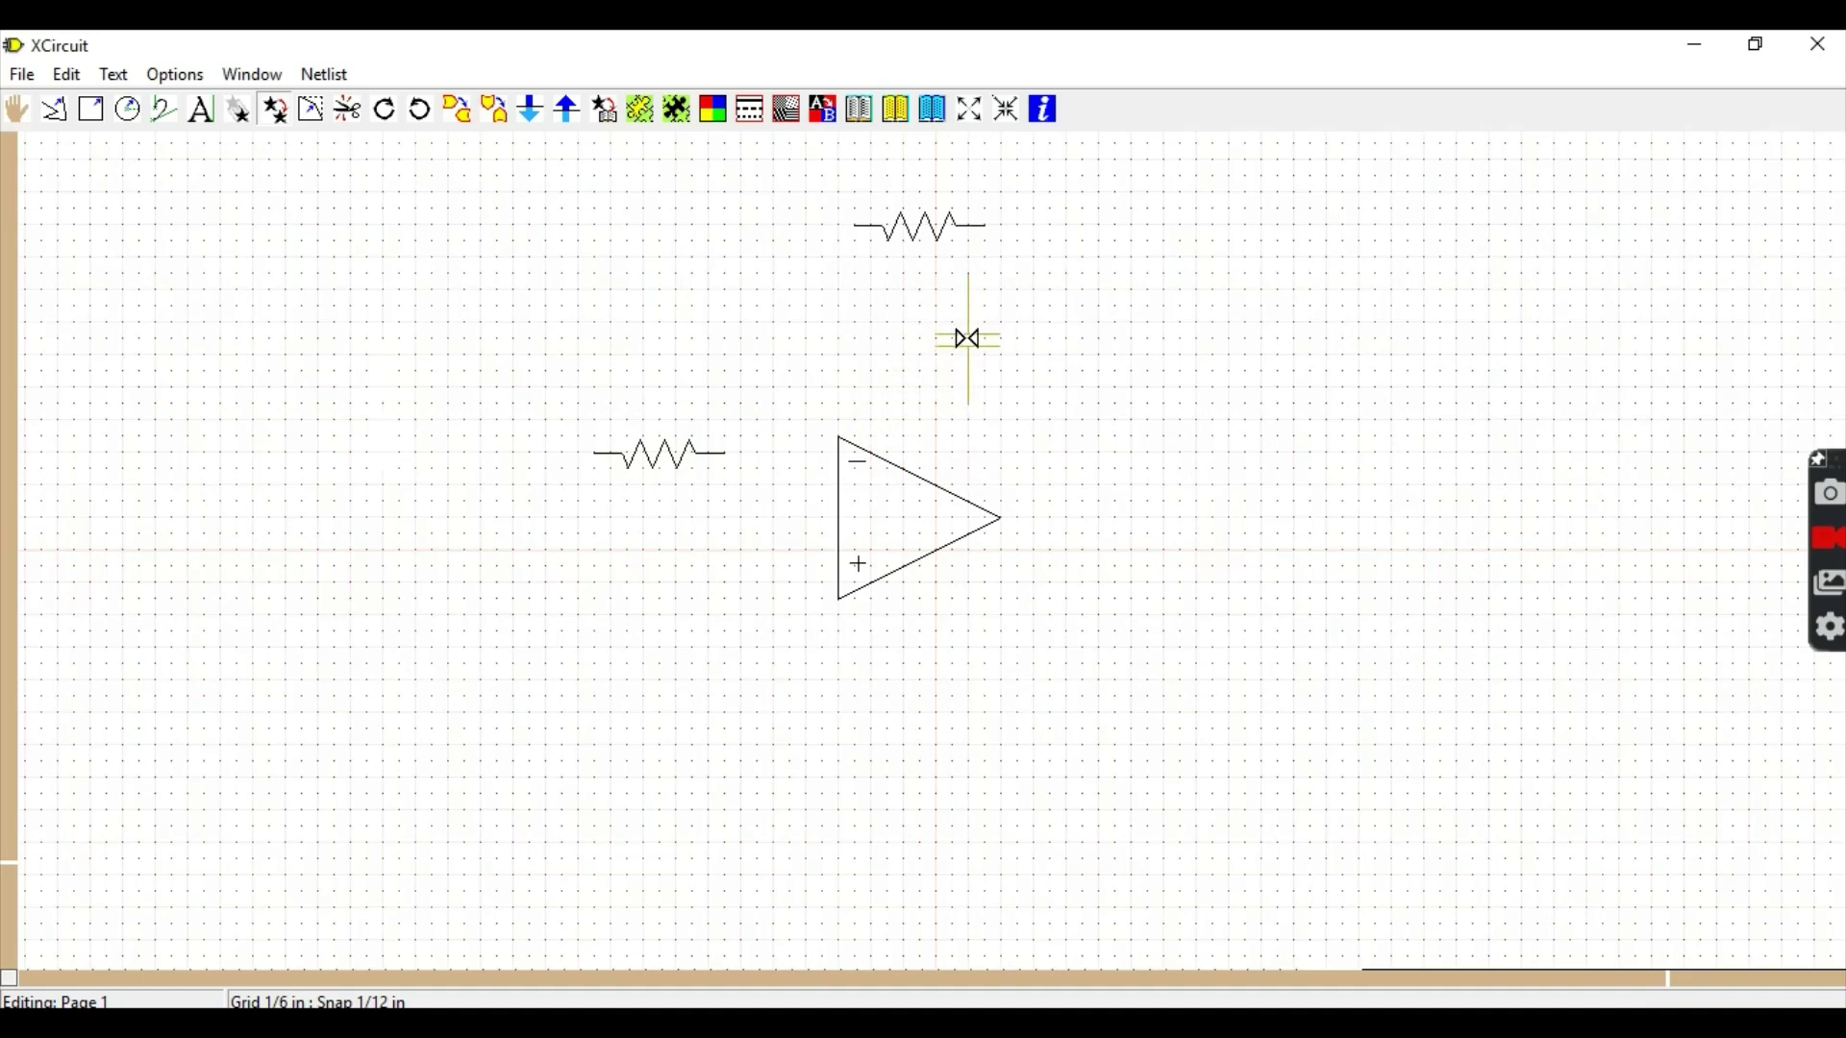
{"action": "left_click", "coordinate": [962, 335]}
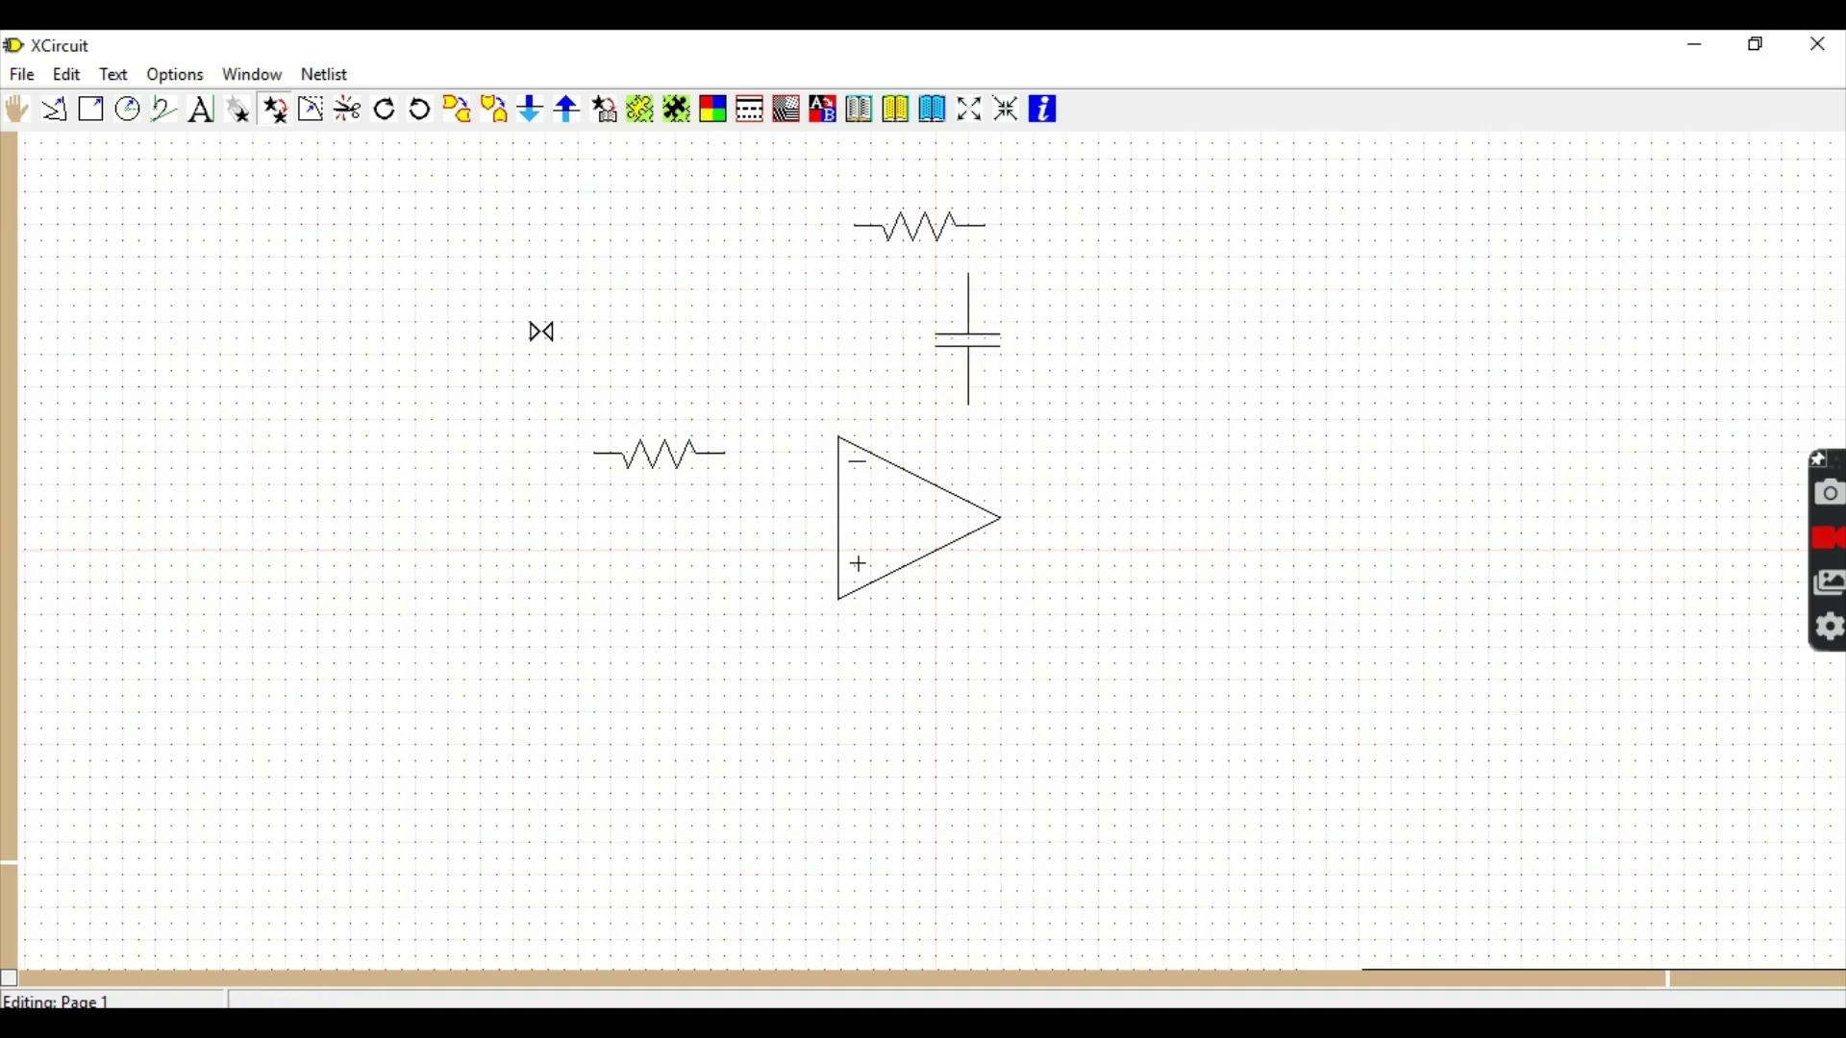
{"action": "left_click", "coordinate": [387, 111]}
{"action": "left_click", "coordinate": [965, 342]}
{"action": "left_click", "coordinate": [963, 338]}
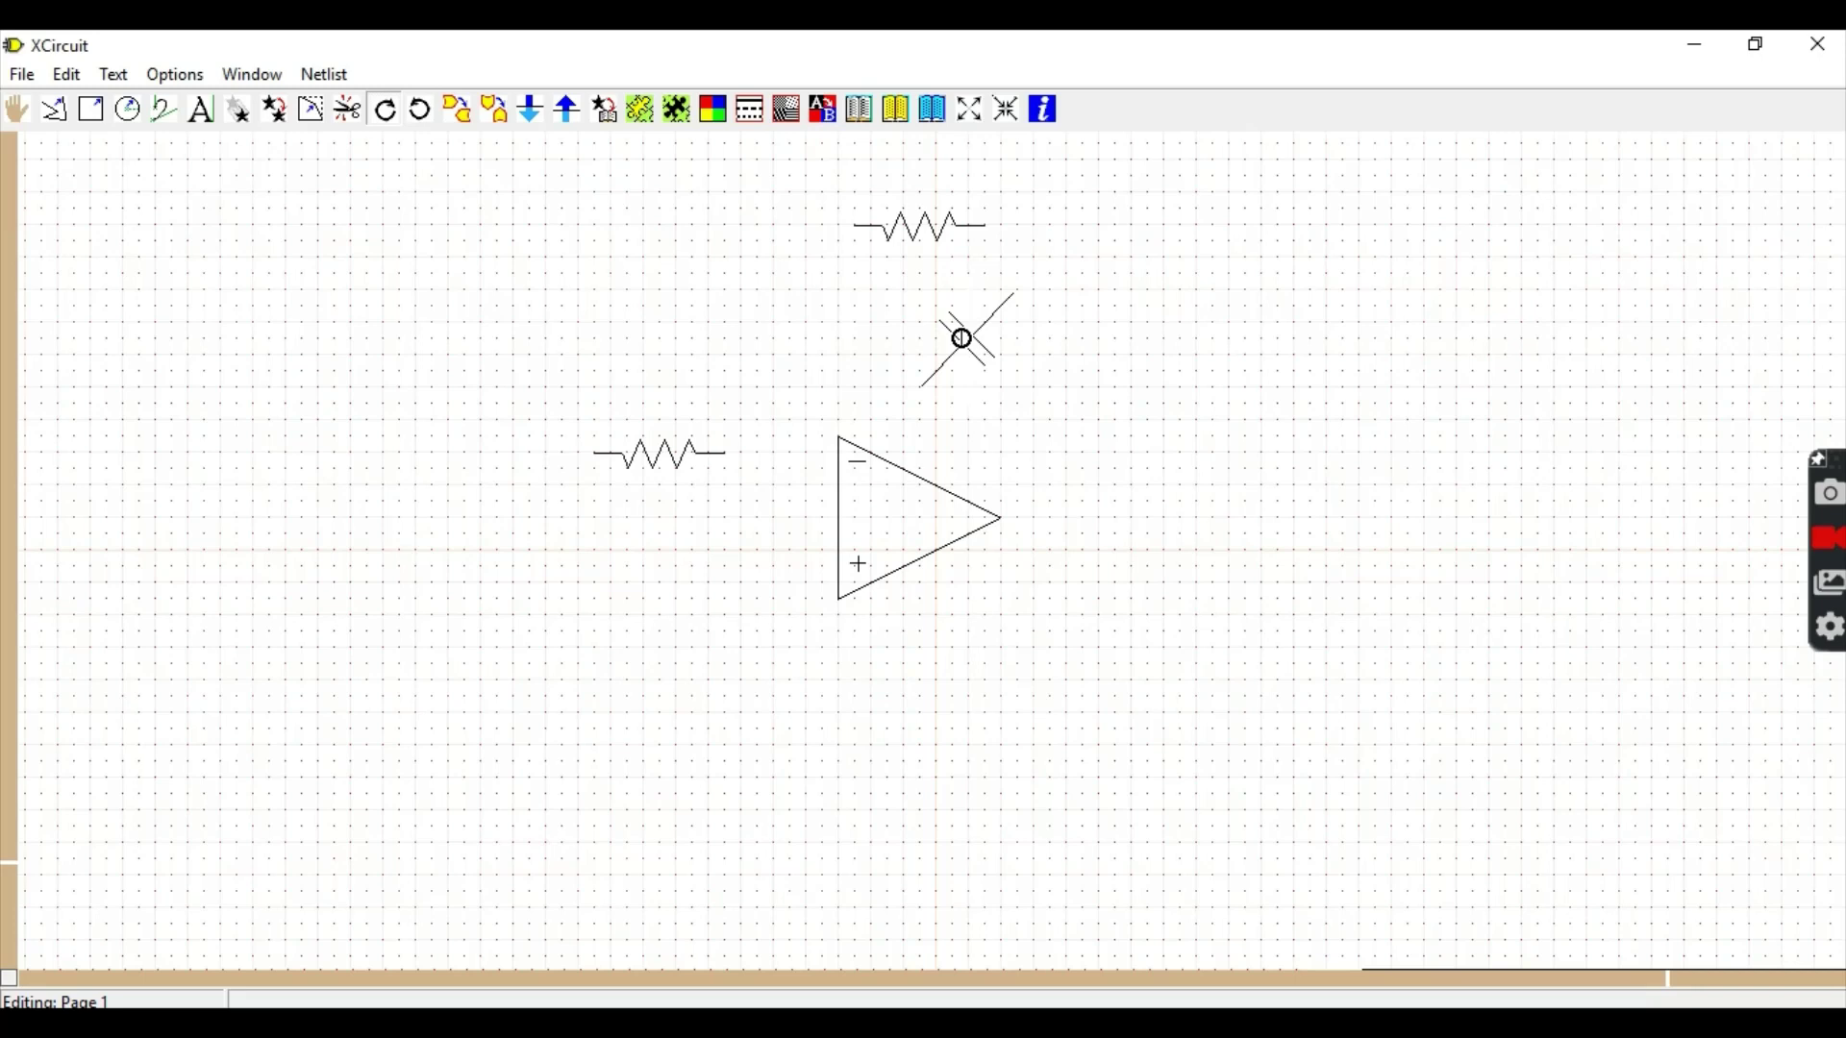
{"action": "left_click", "coordinate": [963, 339]}
{"action": "left_click", "coordinate": [962, 338]}
{"action": "left_click", "coordinate": [963, 339]}
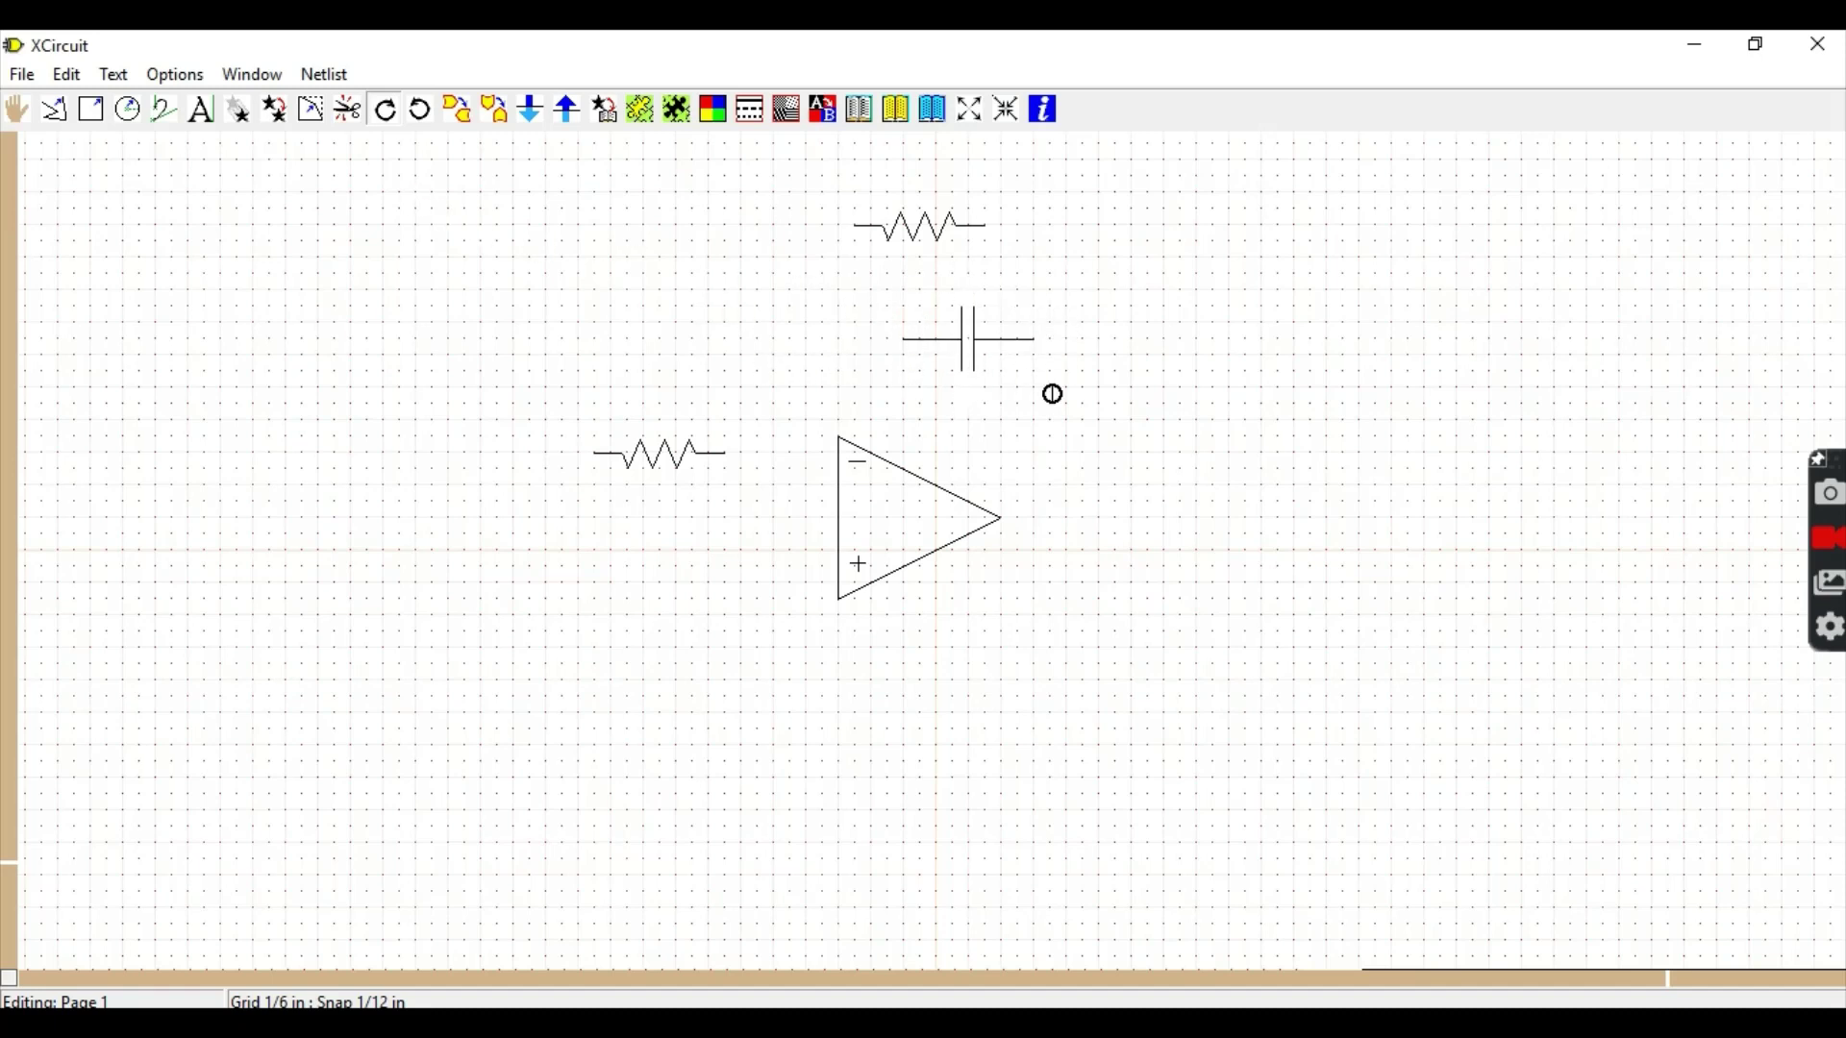
Shift the capacitor left so it sits under the upper resistor.
{"action": "left_click", "coordinate": [244, 118]}
{"action": "left_click", "coordinate": [976, 358]}
{"action": "left_click_drag", "start_coordinate": [976, 359], "coordinate": [923, 358]}
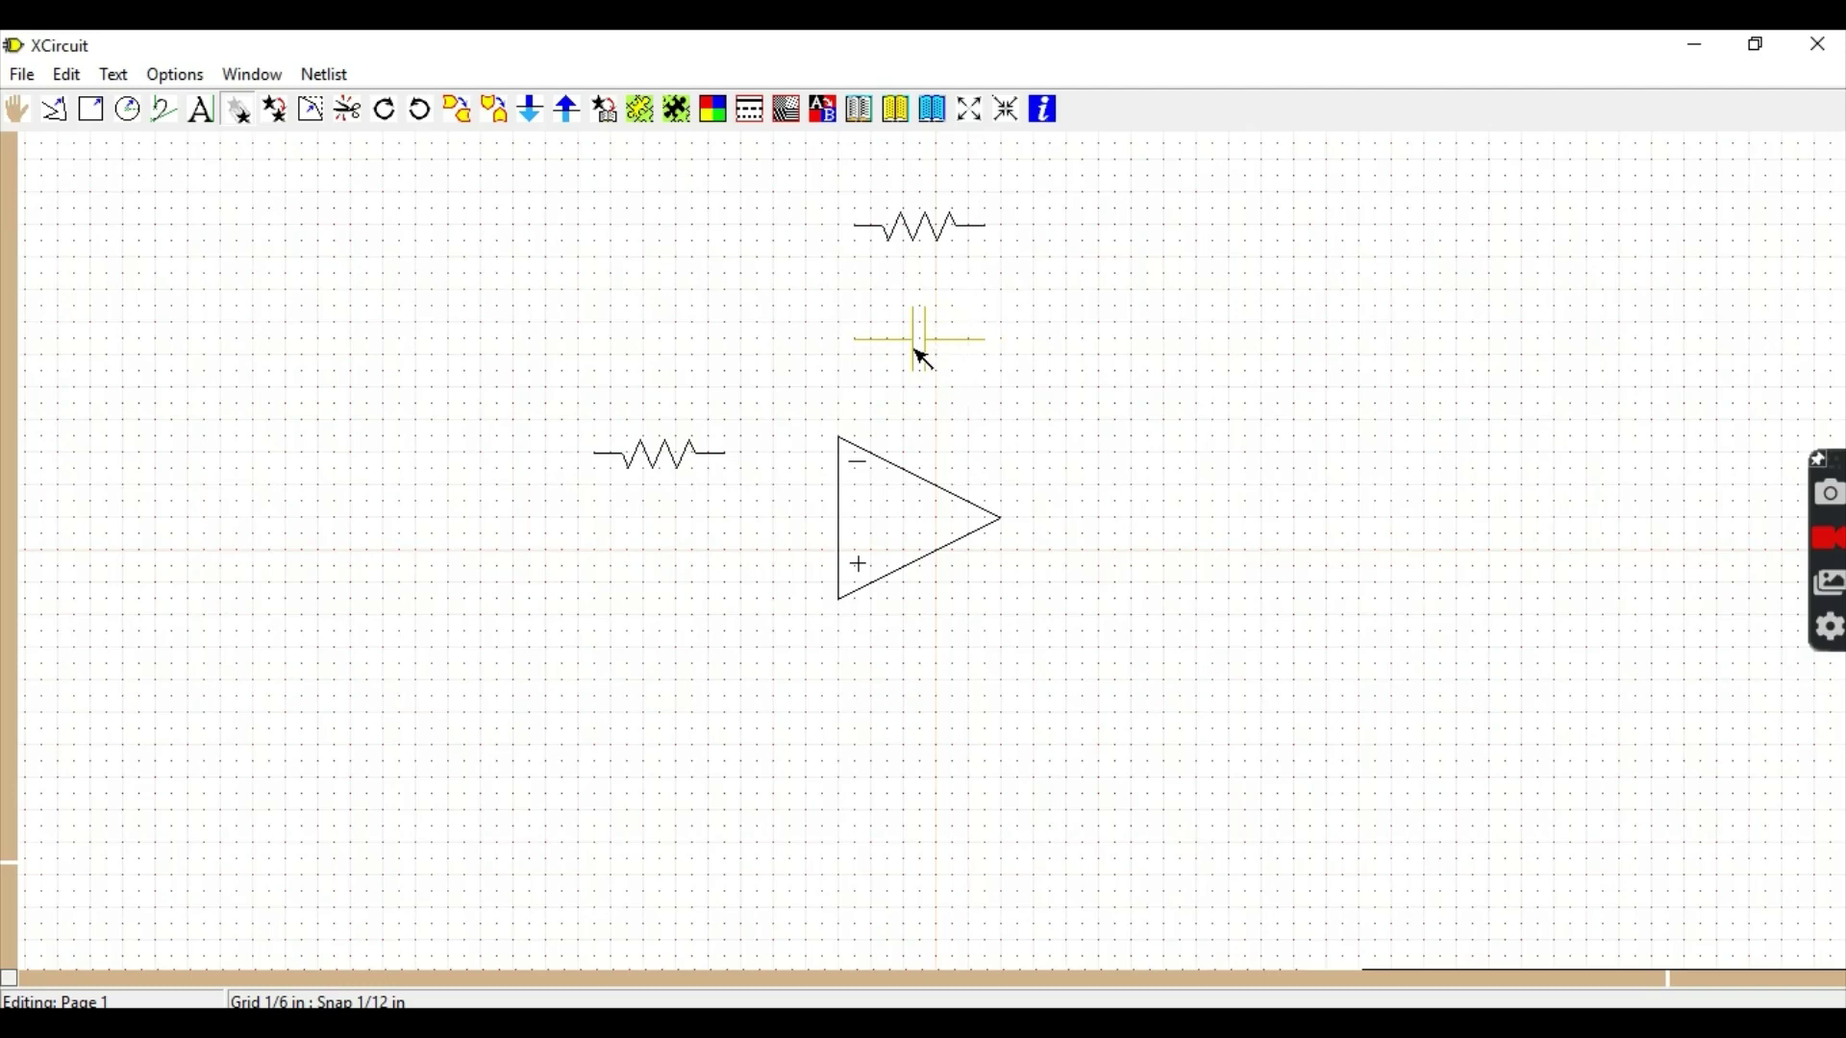
{"action": "left_click", "coordinate": [922, 359]}
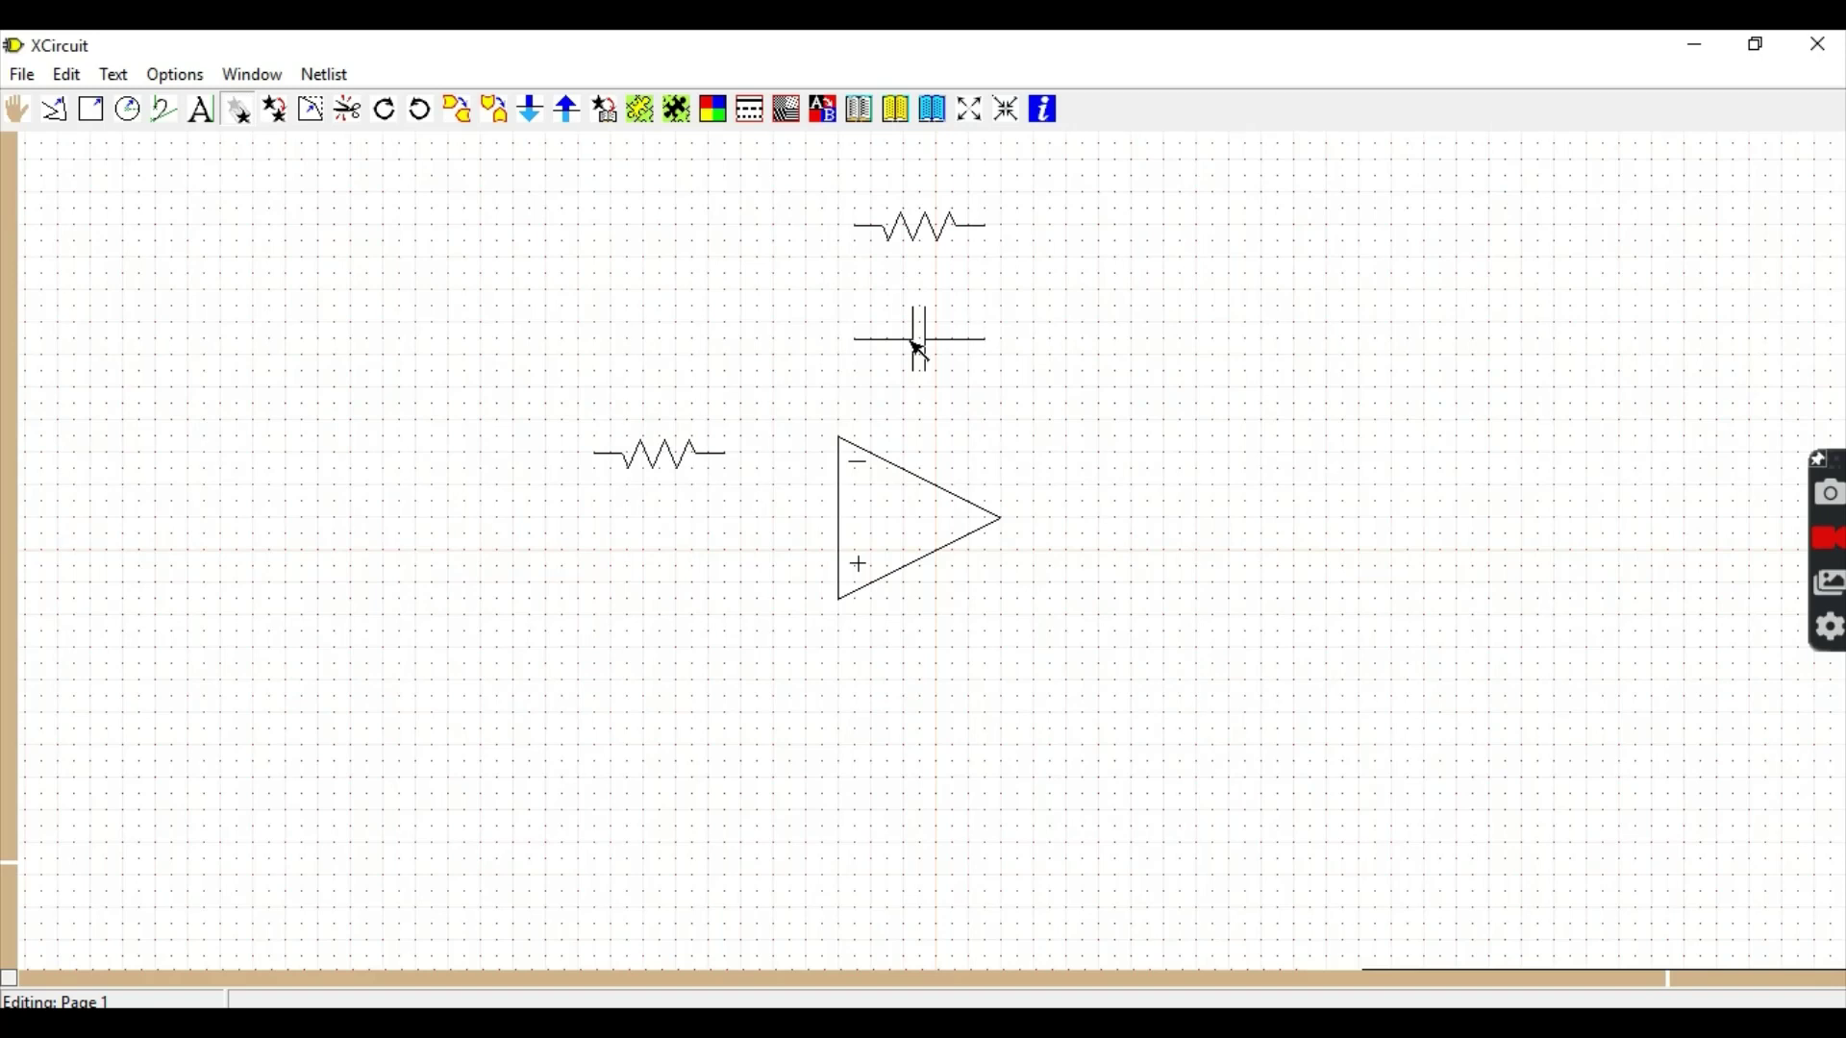
Lower the left resistor slightly and wire its right end to the op-amp's minus input.
{"action": "left_click", "coordinate": [54, 111]}
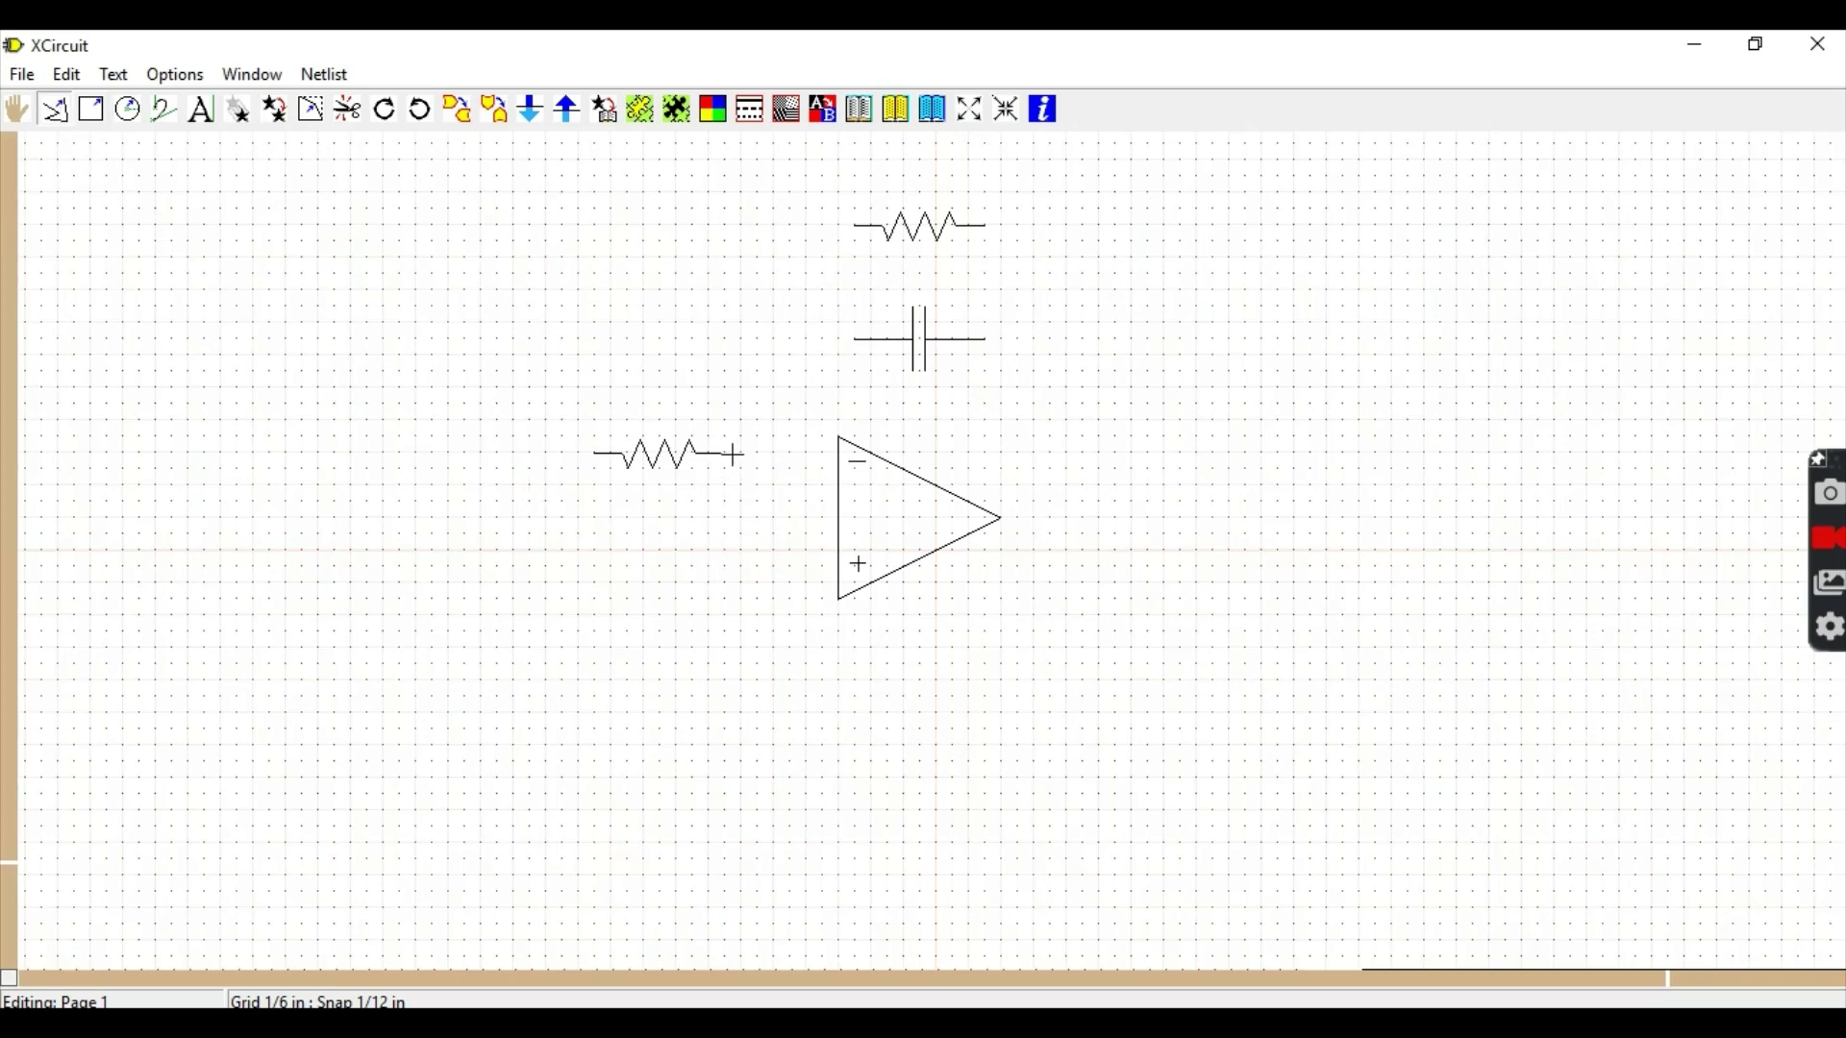
{"action": "left_click", "coordinate": [726, 454]}
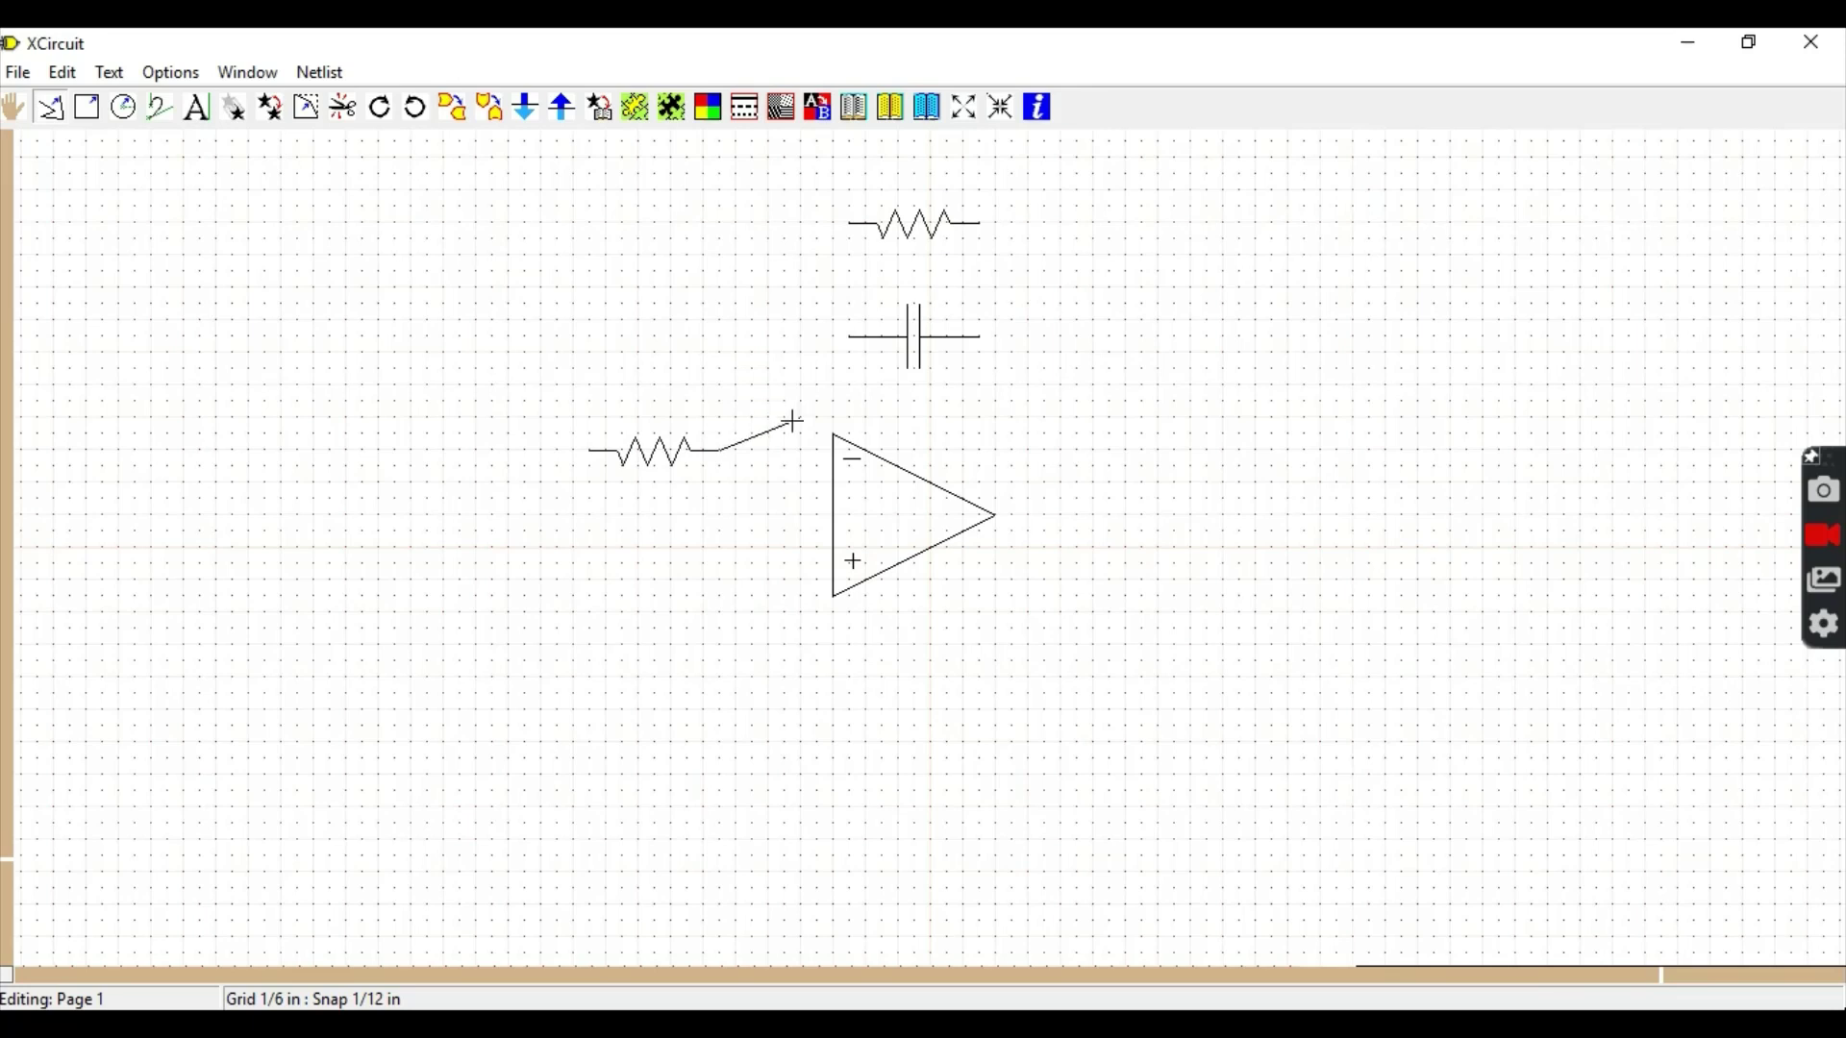
{"action": "right_click", "coordinate": [783, 375]}
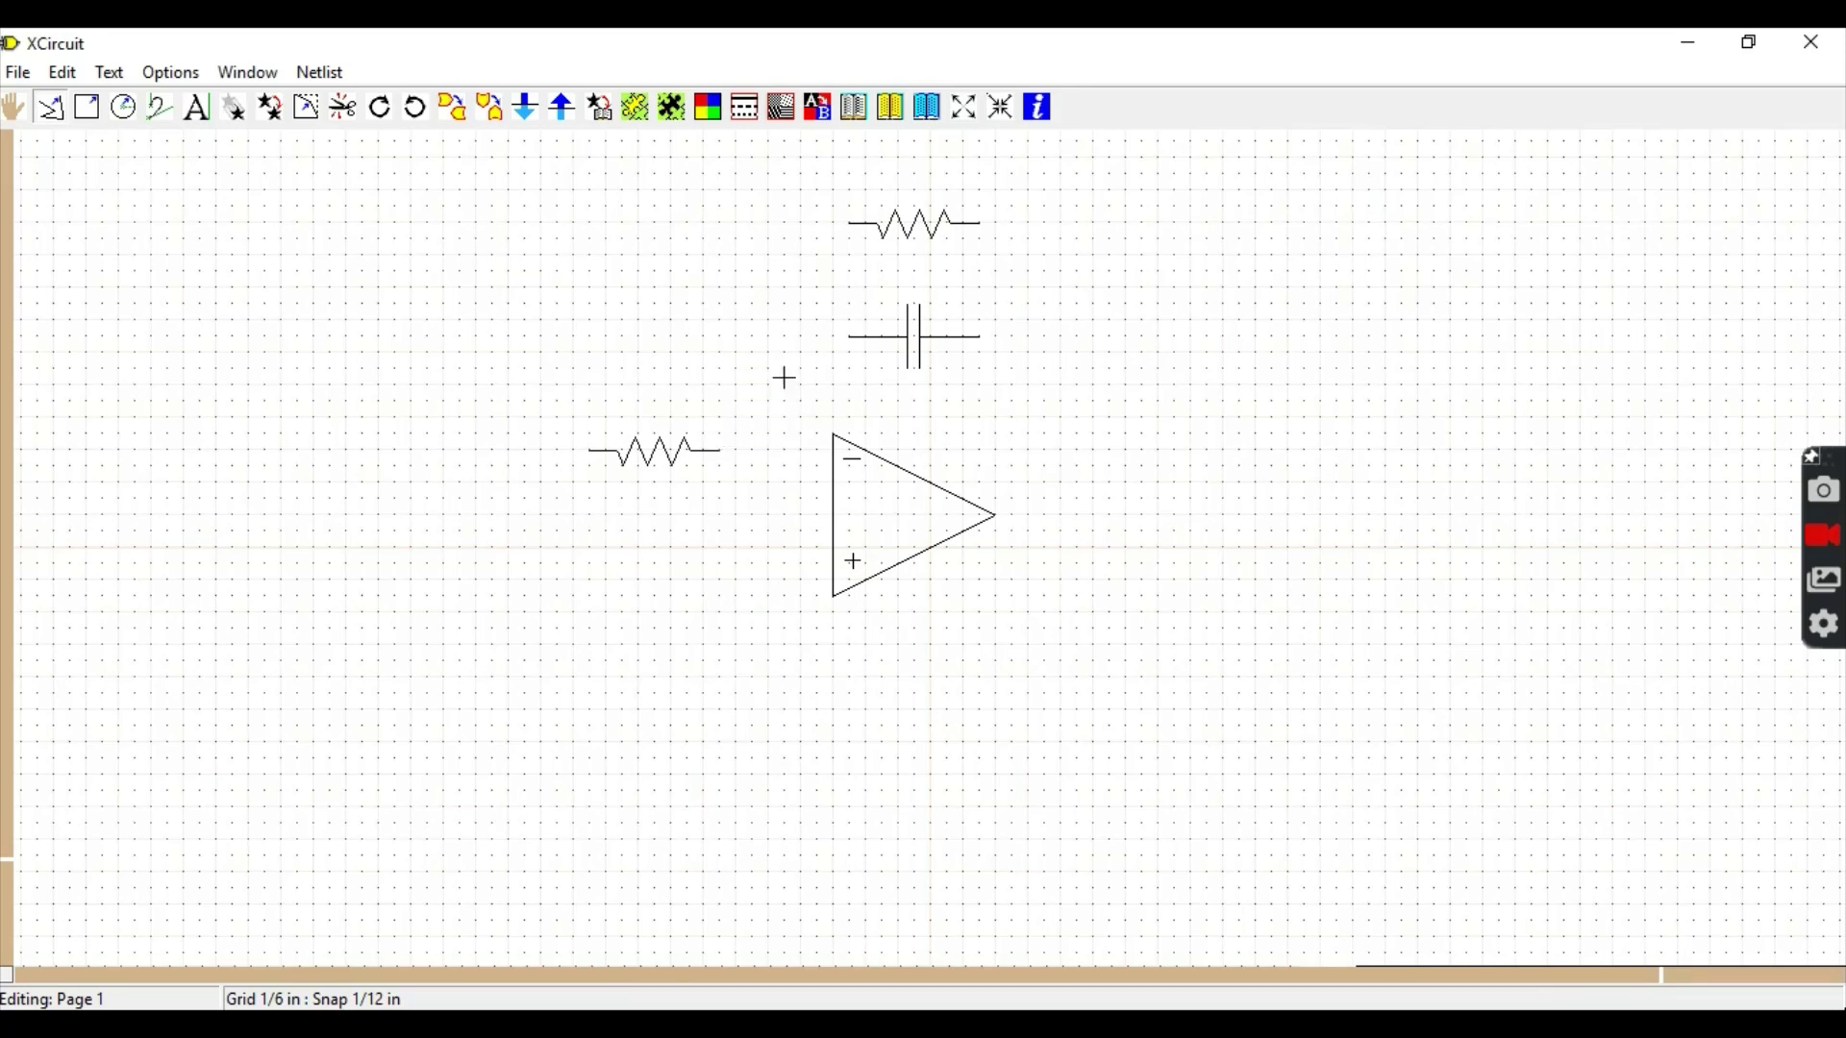
{"action": "left_click", "coordinate": [234, 107]}
{"action": "left_click", "coordinate": [662, 454]}
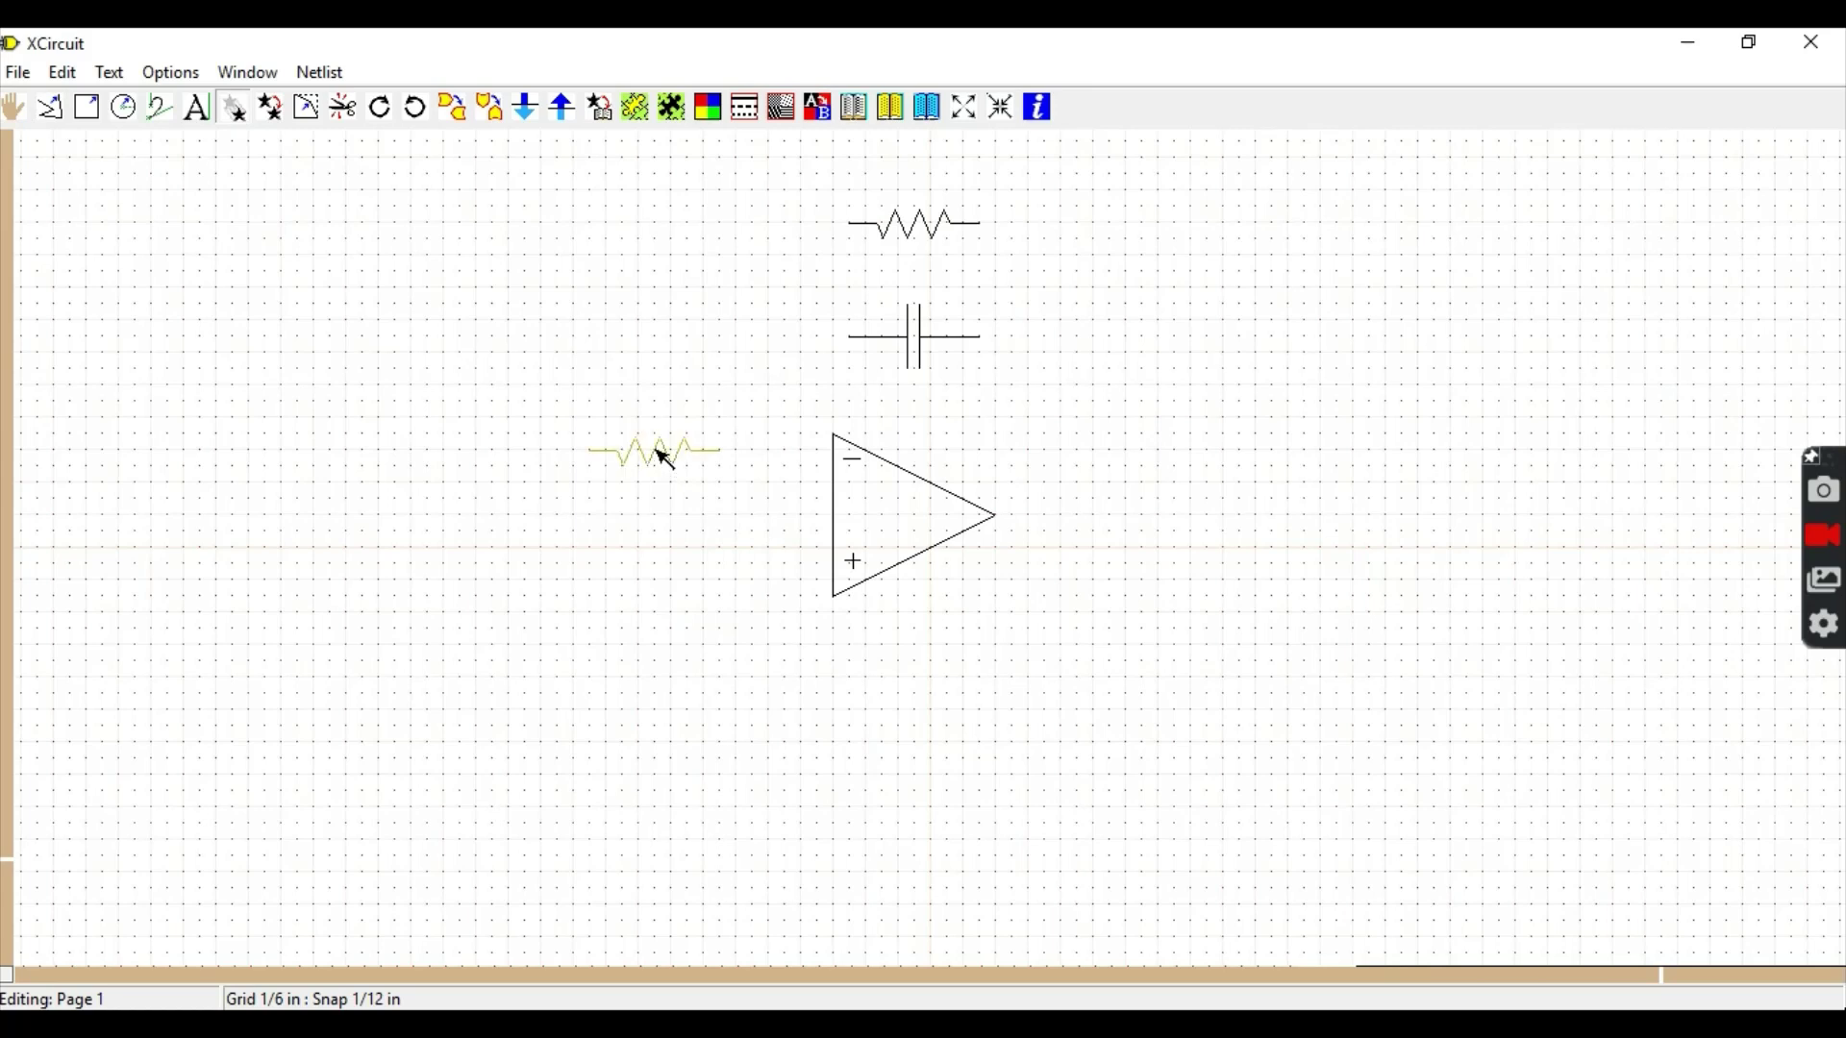
{"action": "left_click_drag", "start_coordinate": [663, 456], "coordinate": [662, 475]}
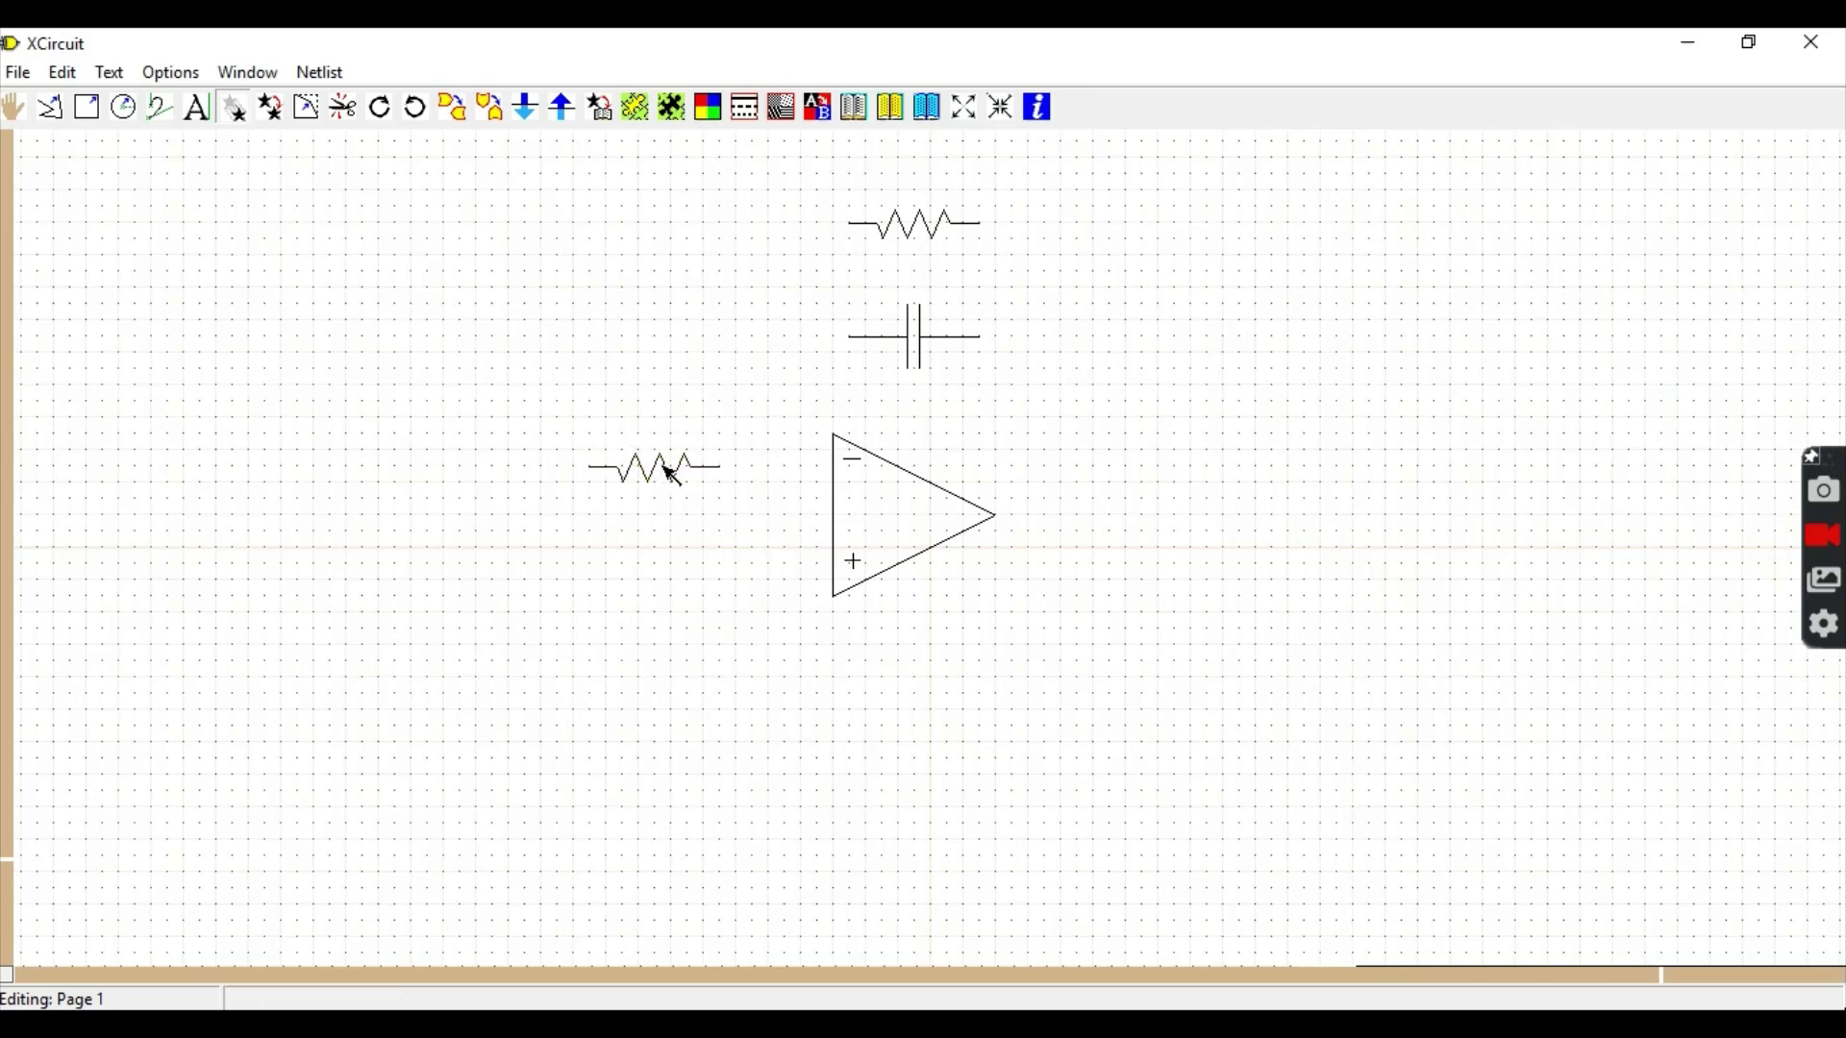
{"action": "left_click", "coordinate": [49, 107]}
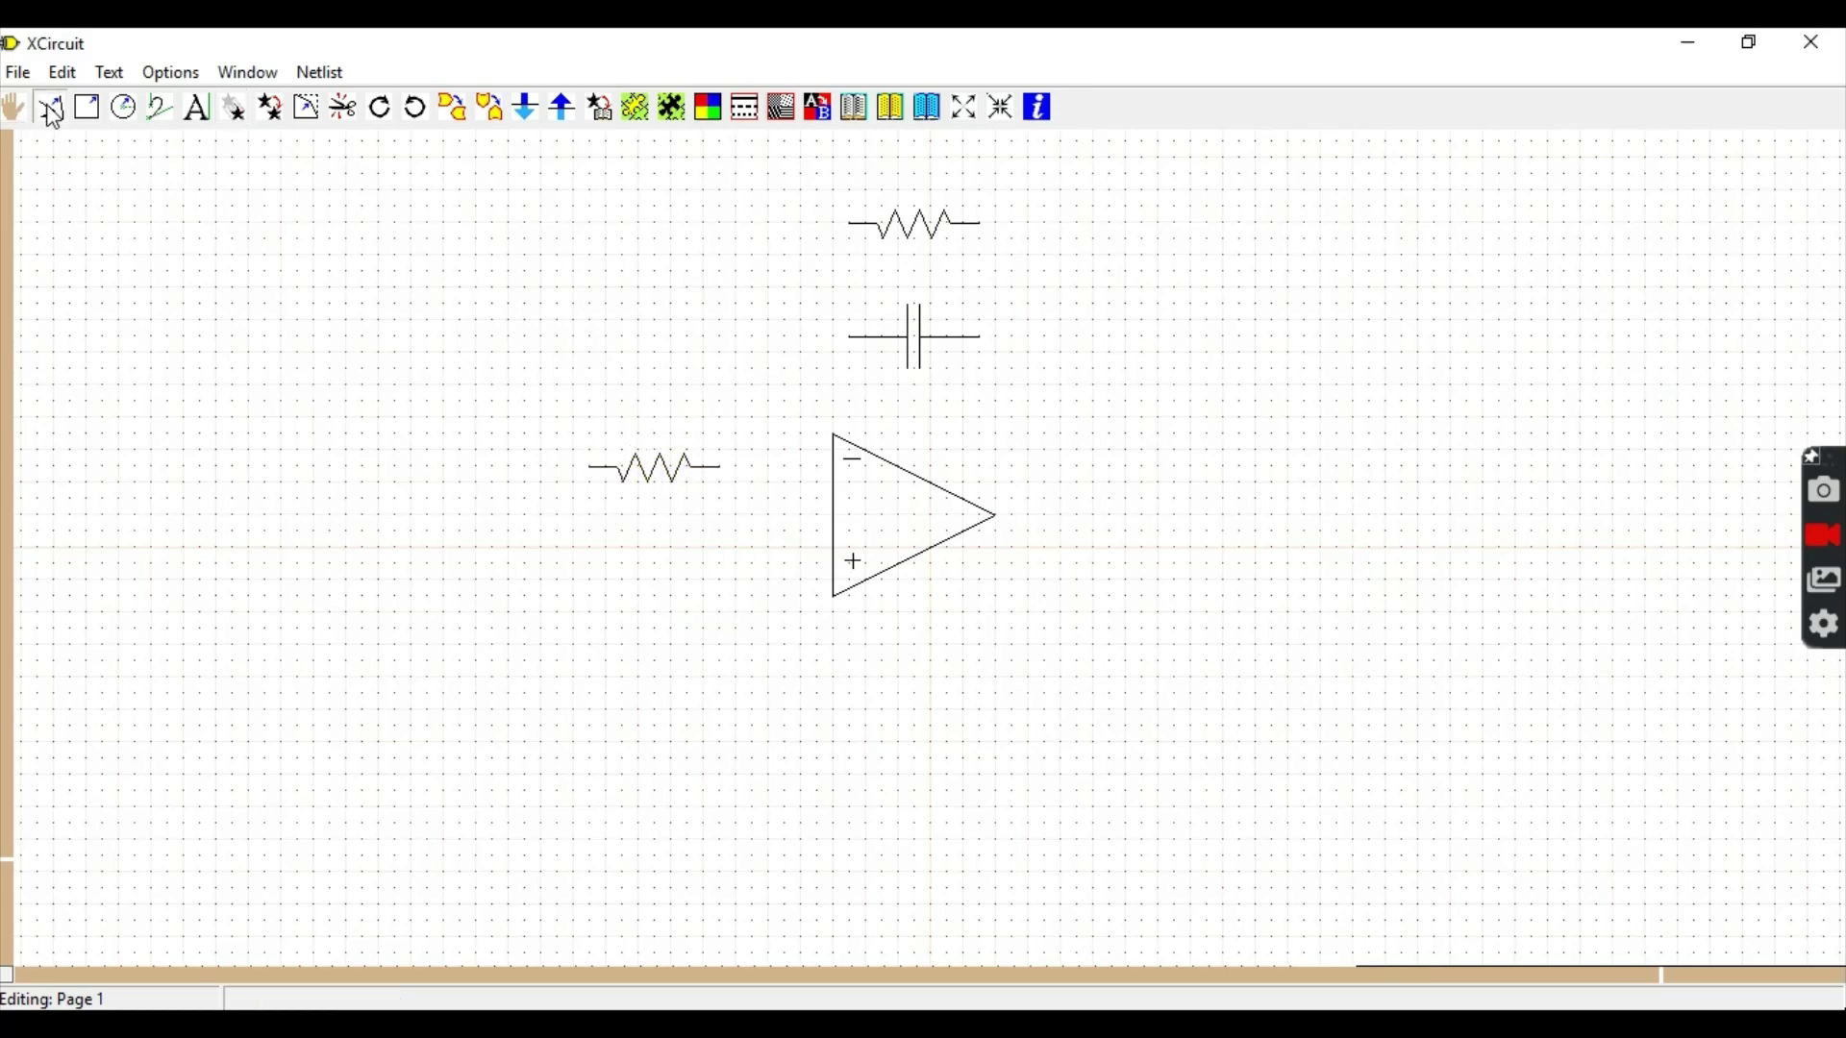
{"action": "left_click", "coordinate": [721, 466]}
{"action": "left_click", "coordinate": [833, 467]}
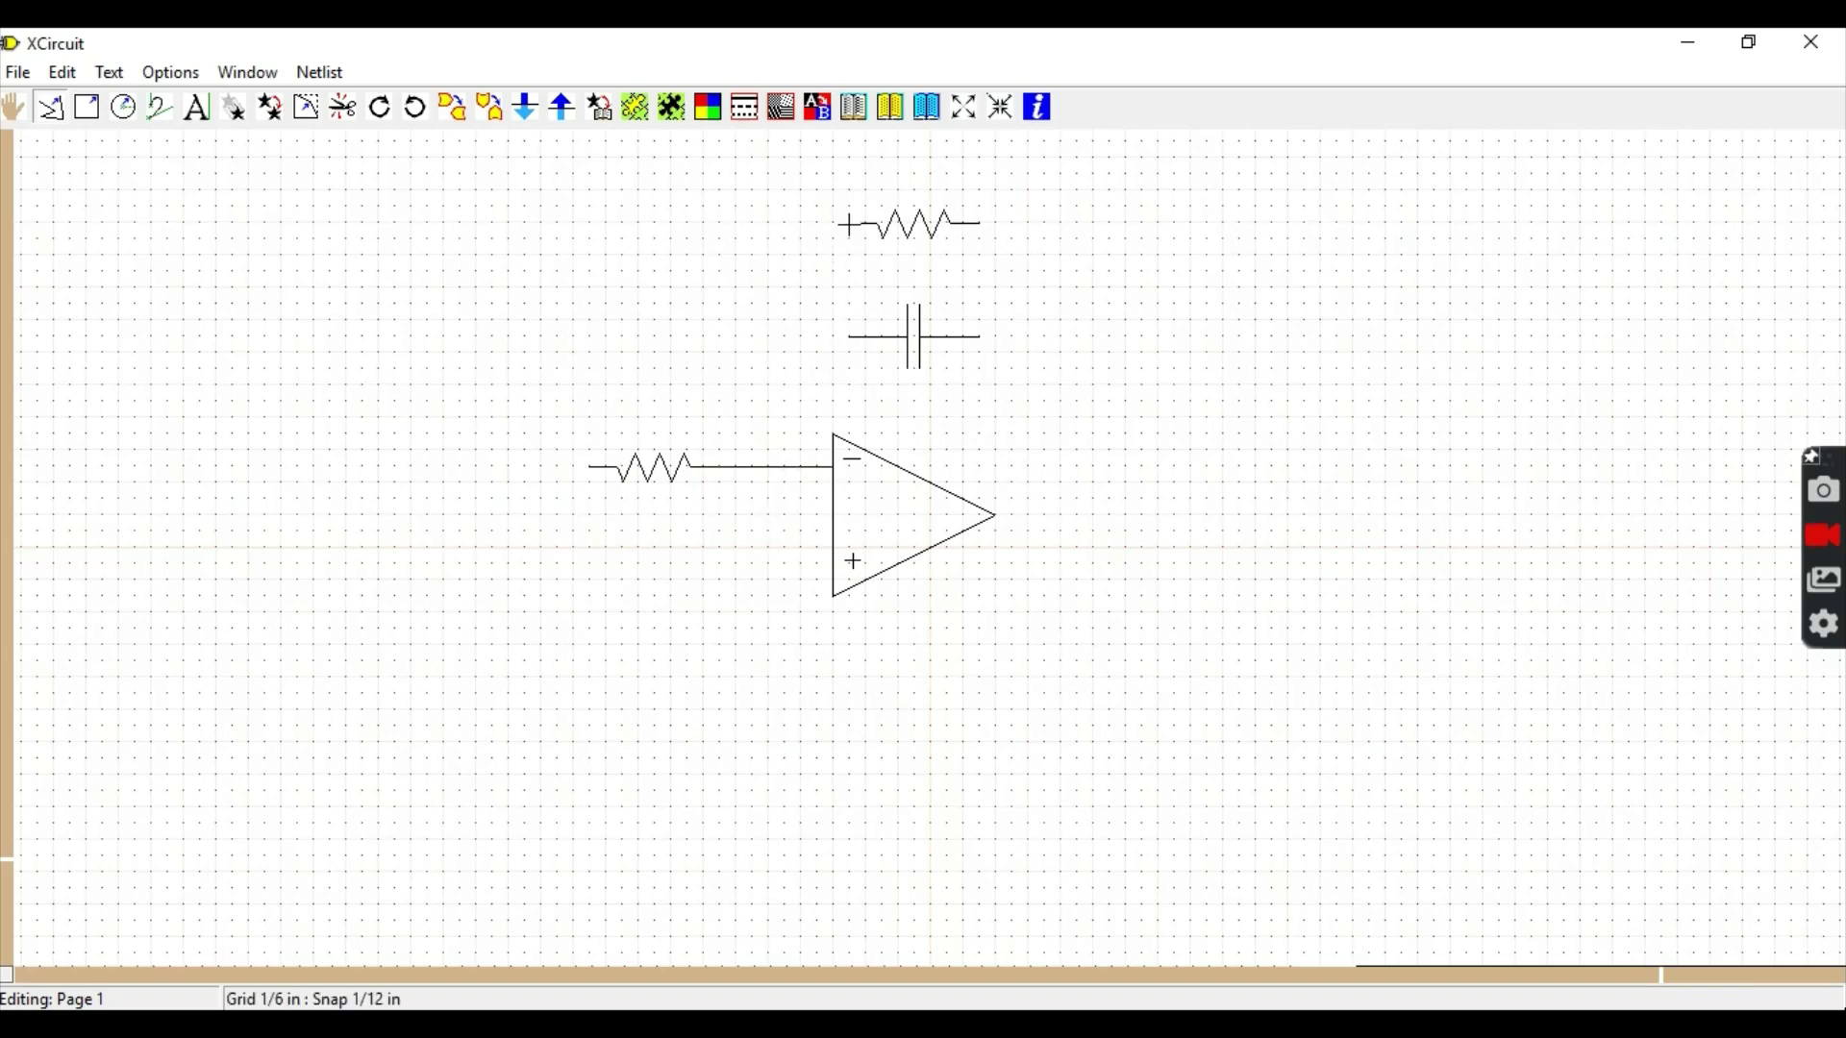
Wire the feedback resistor's and capacitor's left ends down to the input junction.
{"action": "left_click", "coordinate": [828, 223]}
{"action": "left_click", "coordinate": [785, 223]}
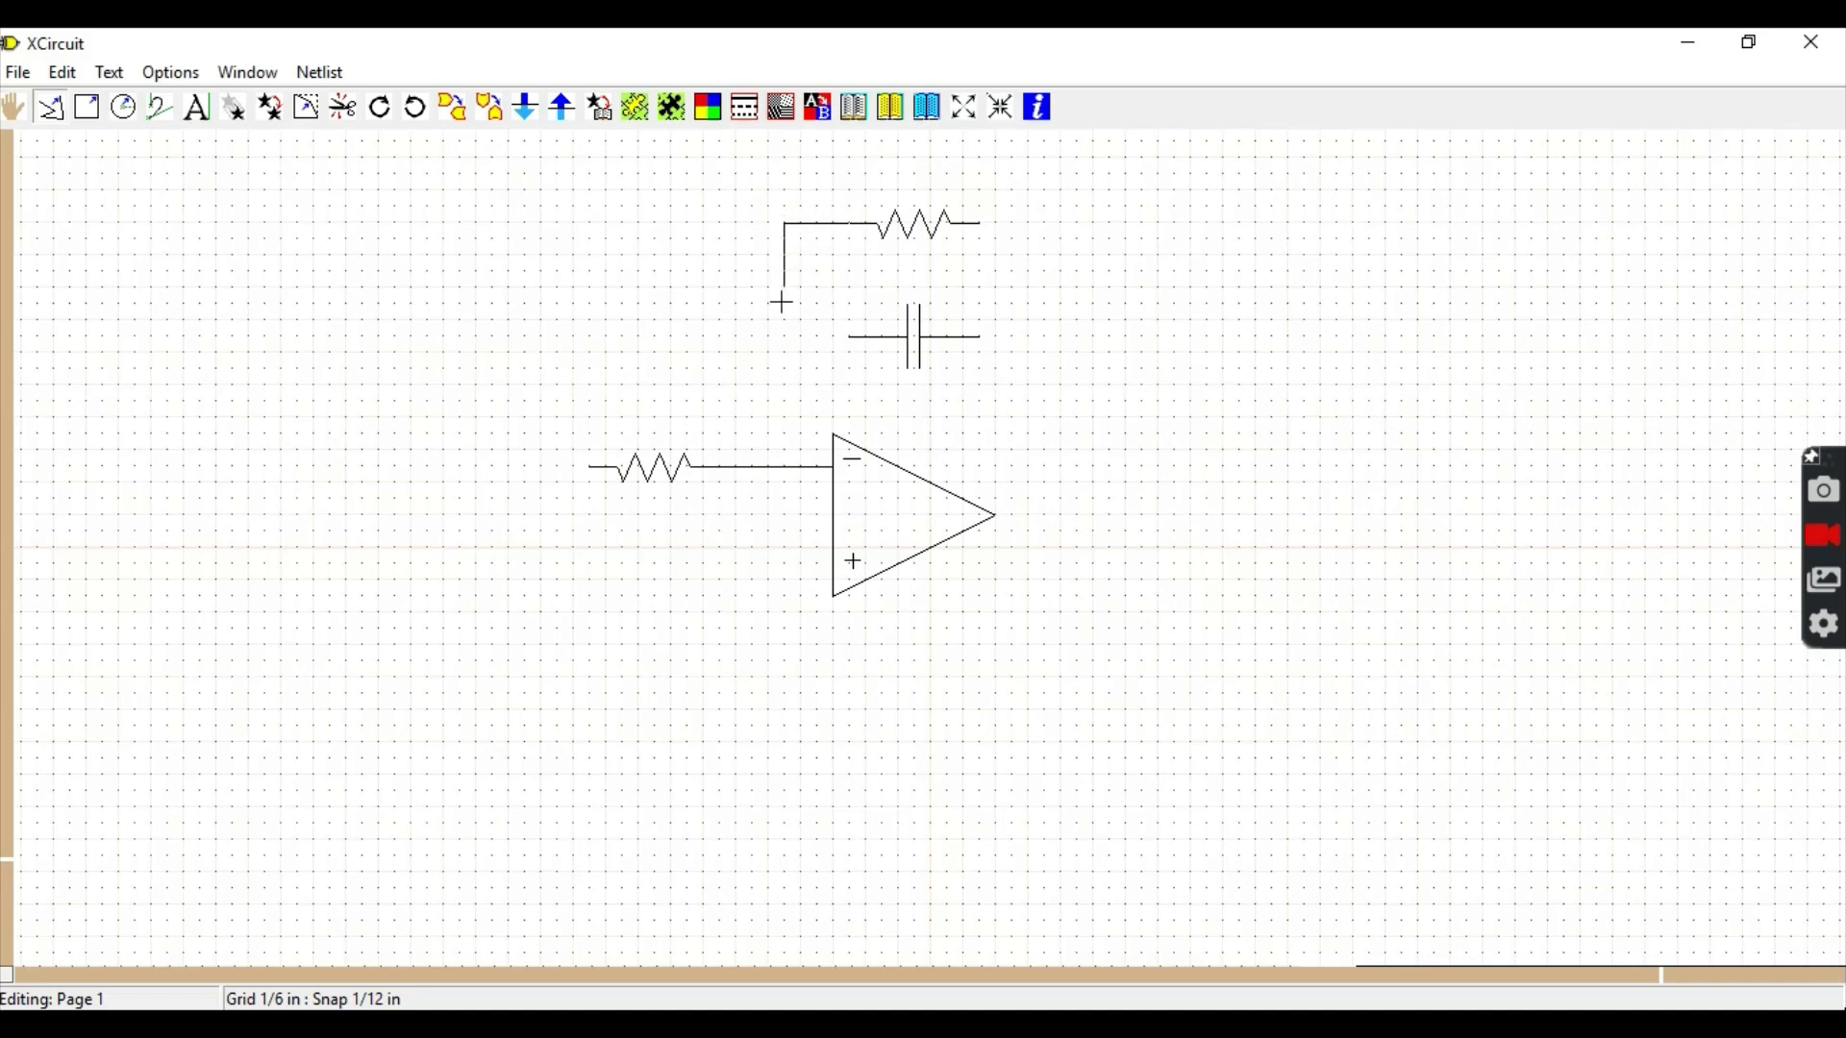
{"action": "left_click", "coordinate": [783, 466]}
{"action": "left_click", "coordinate": [852, 336]}
{"action": "left_click", "coordinate": [785, 337]}
Wire the feedback resistor's and capacitor's right ends down to the op-amp output.
{"action": "left_click", "coordinate": [981, 223]}
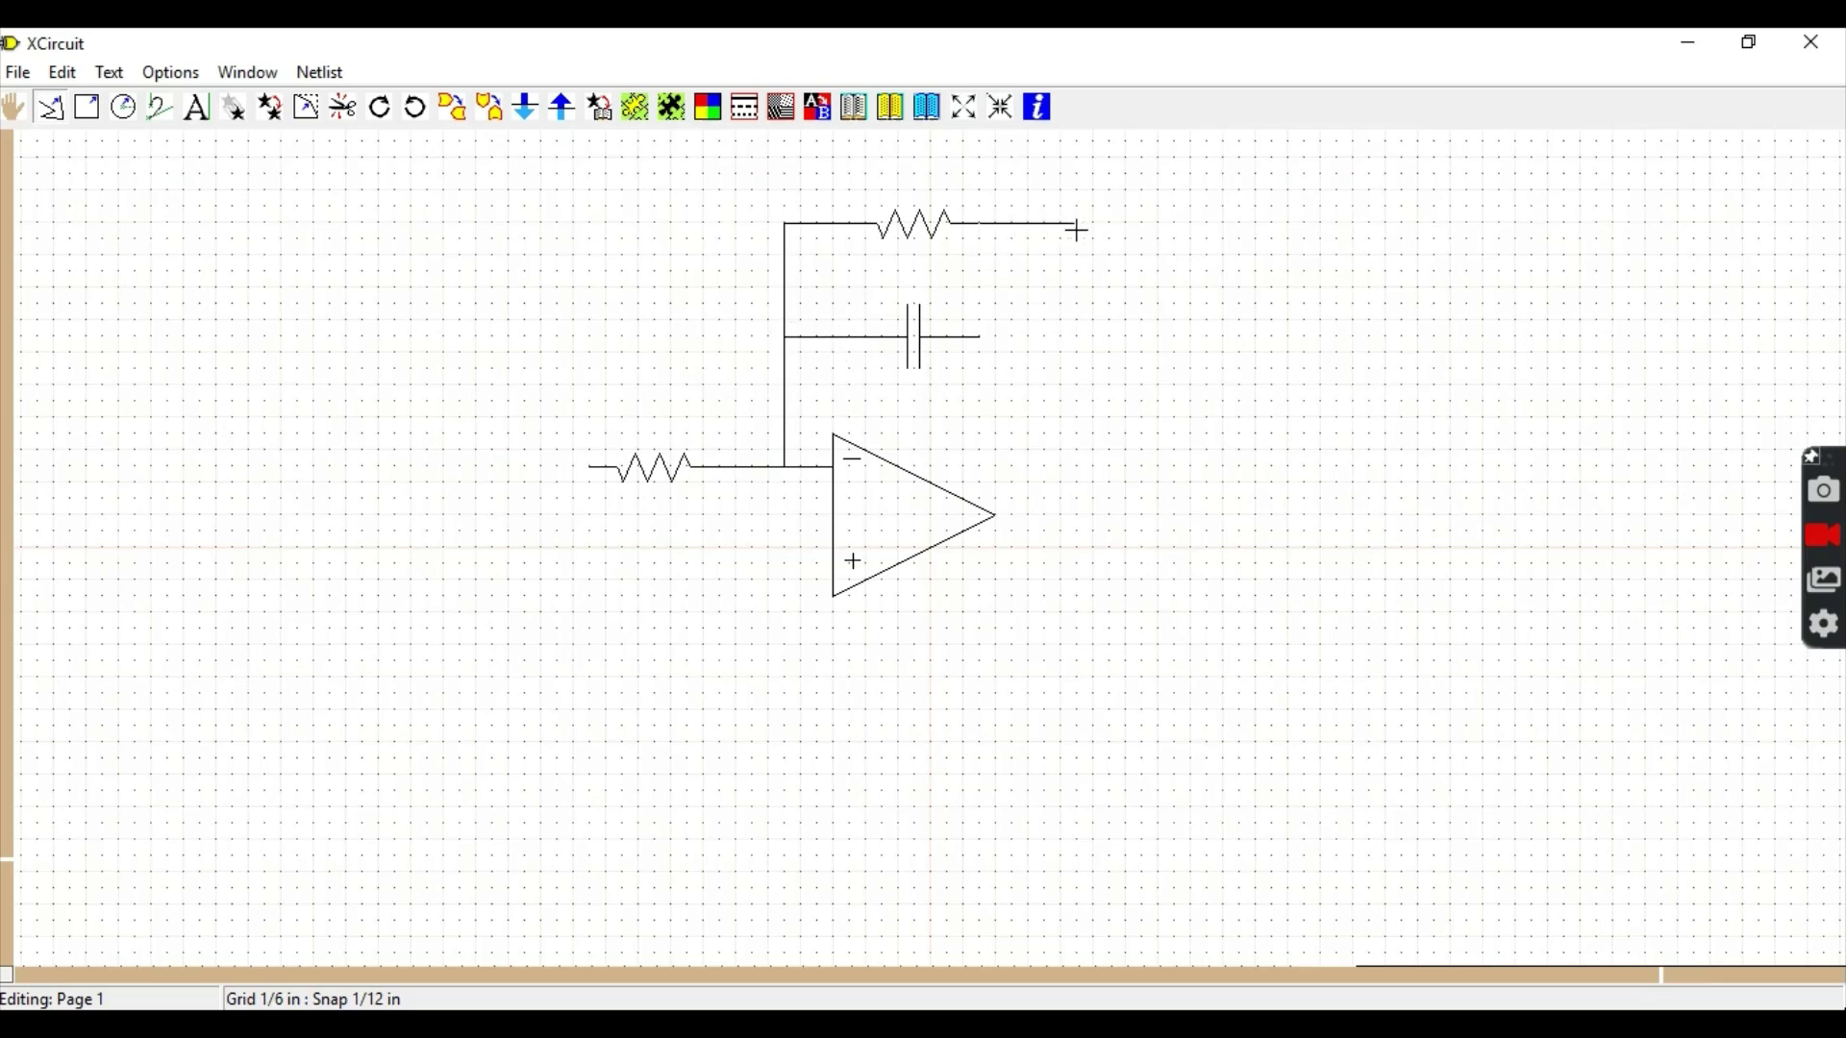
{"action": "left_click", "coordinate": [1078, 226]}
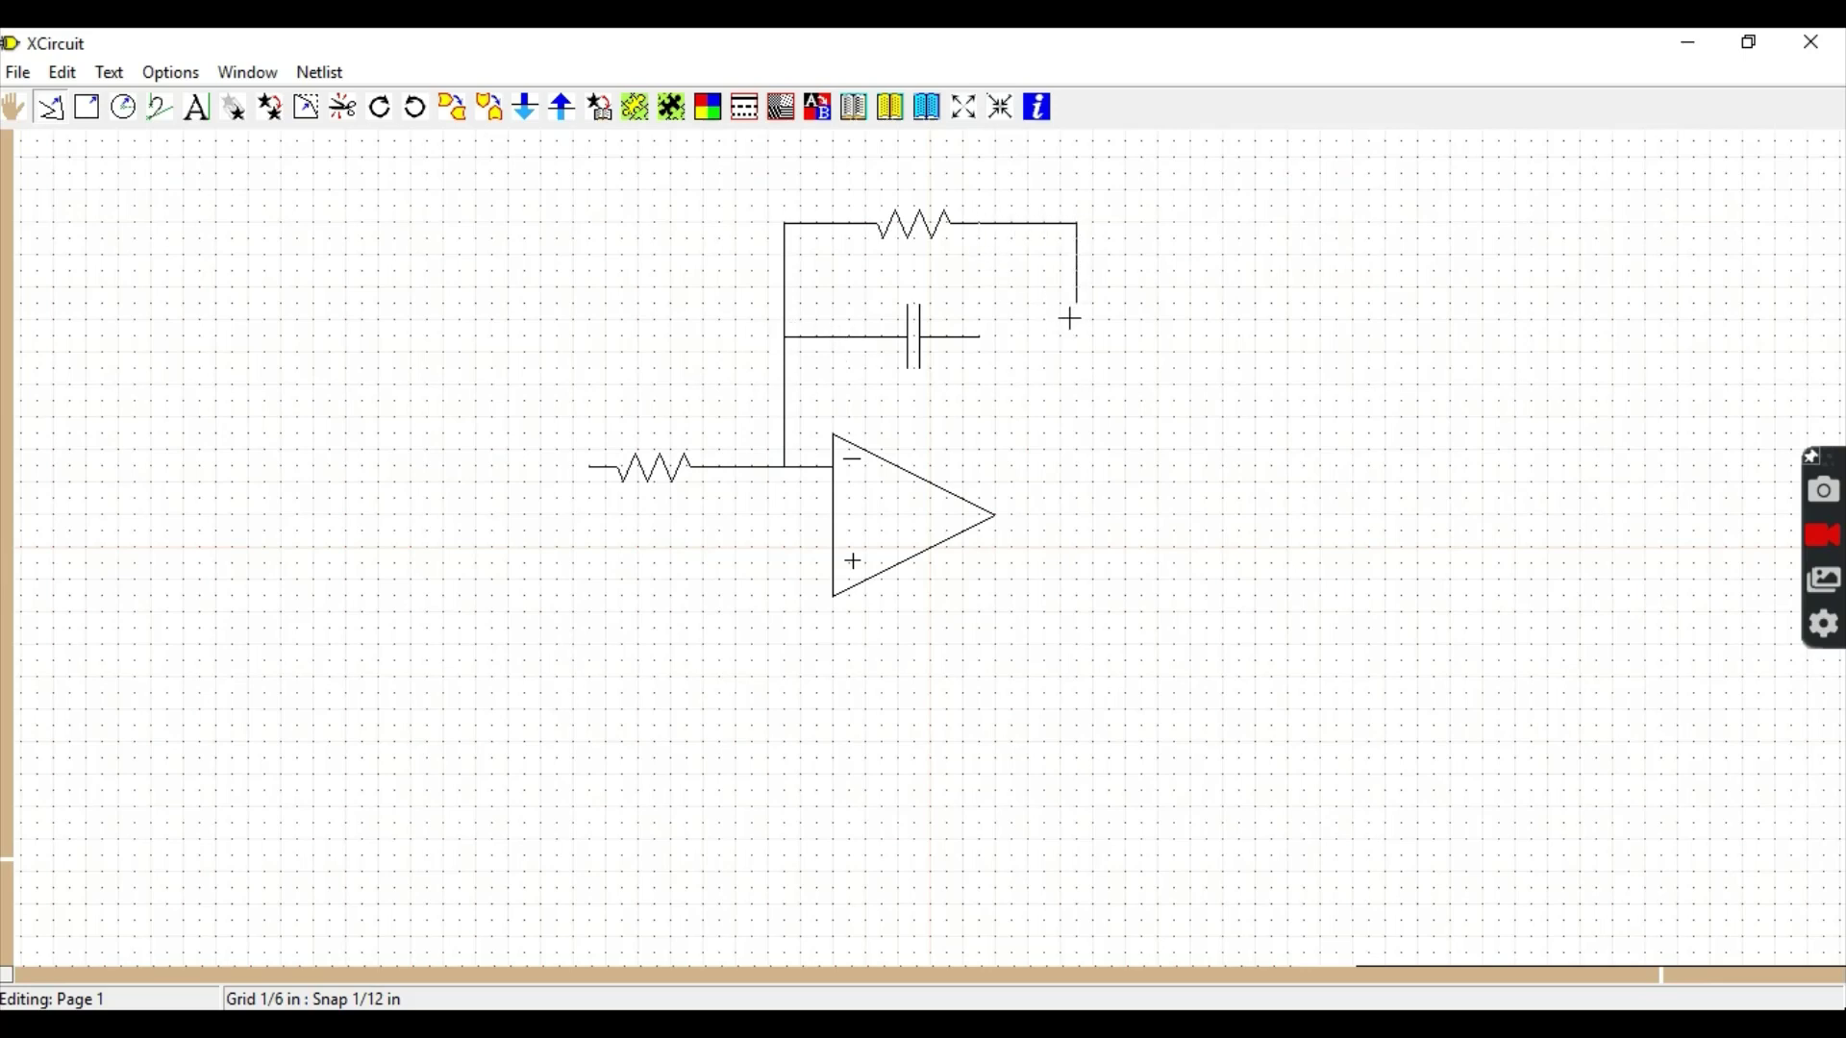
{"action": "left_click", "coordinate": [1074, 514]}
{"action": "left_click", "coordinate": [997, 517]}
{"action": "left_click", "coordinate": [980, 337]}
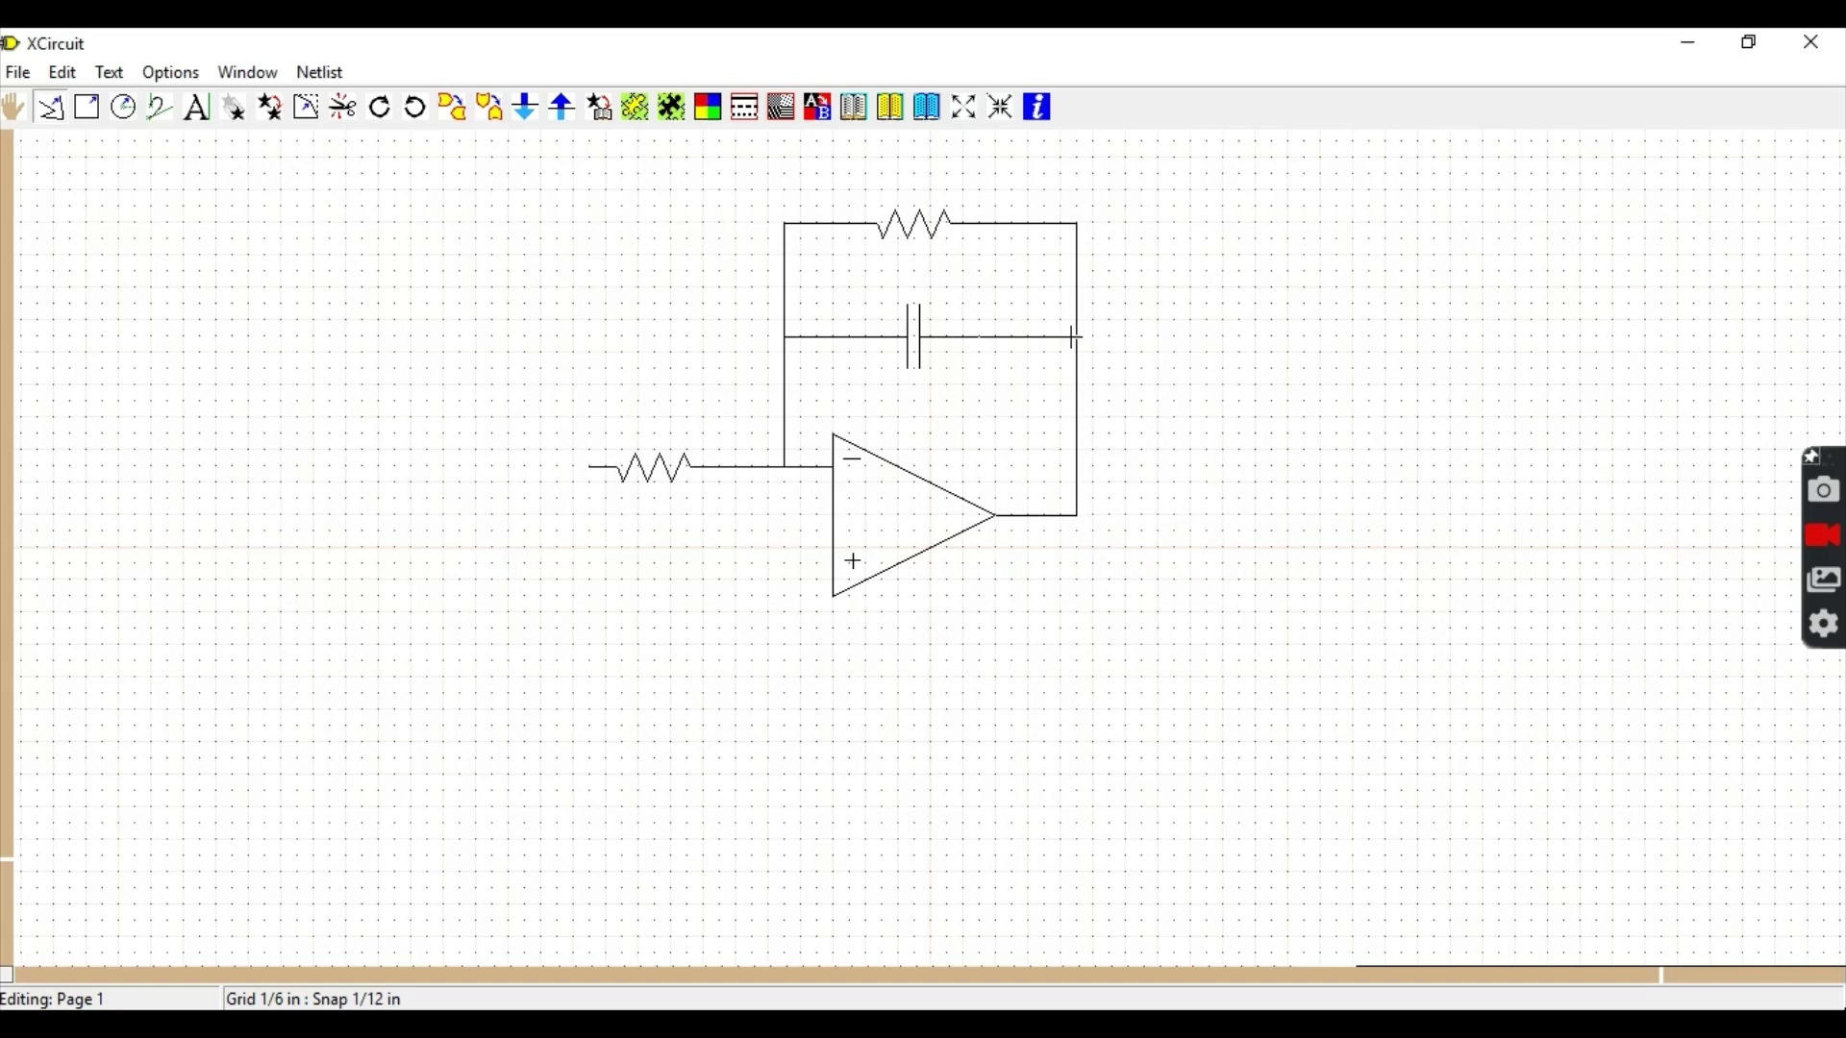
{"action": "left_click", "coordinate": [1077, 338]}
Extend the input lead to the left and the output lead to the right.
{"action": "left_click", "coordinate": [590, 467]}
{"action": "left_click", "coordinate": [524, 467]}
{"action": "left_click", "coordinate": [1077, 515]}
{"action": "left_click", "coordinate": [1158, 516]}
Place a gnd symbol from the generic library below the op-amp and wire it to the + input.
{"action": "key", "text": "shift+l"}
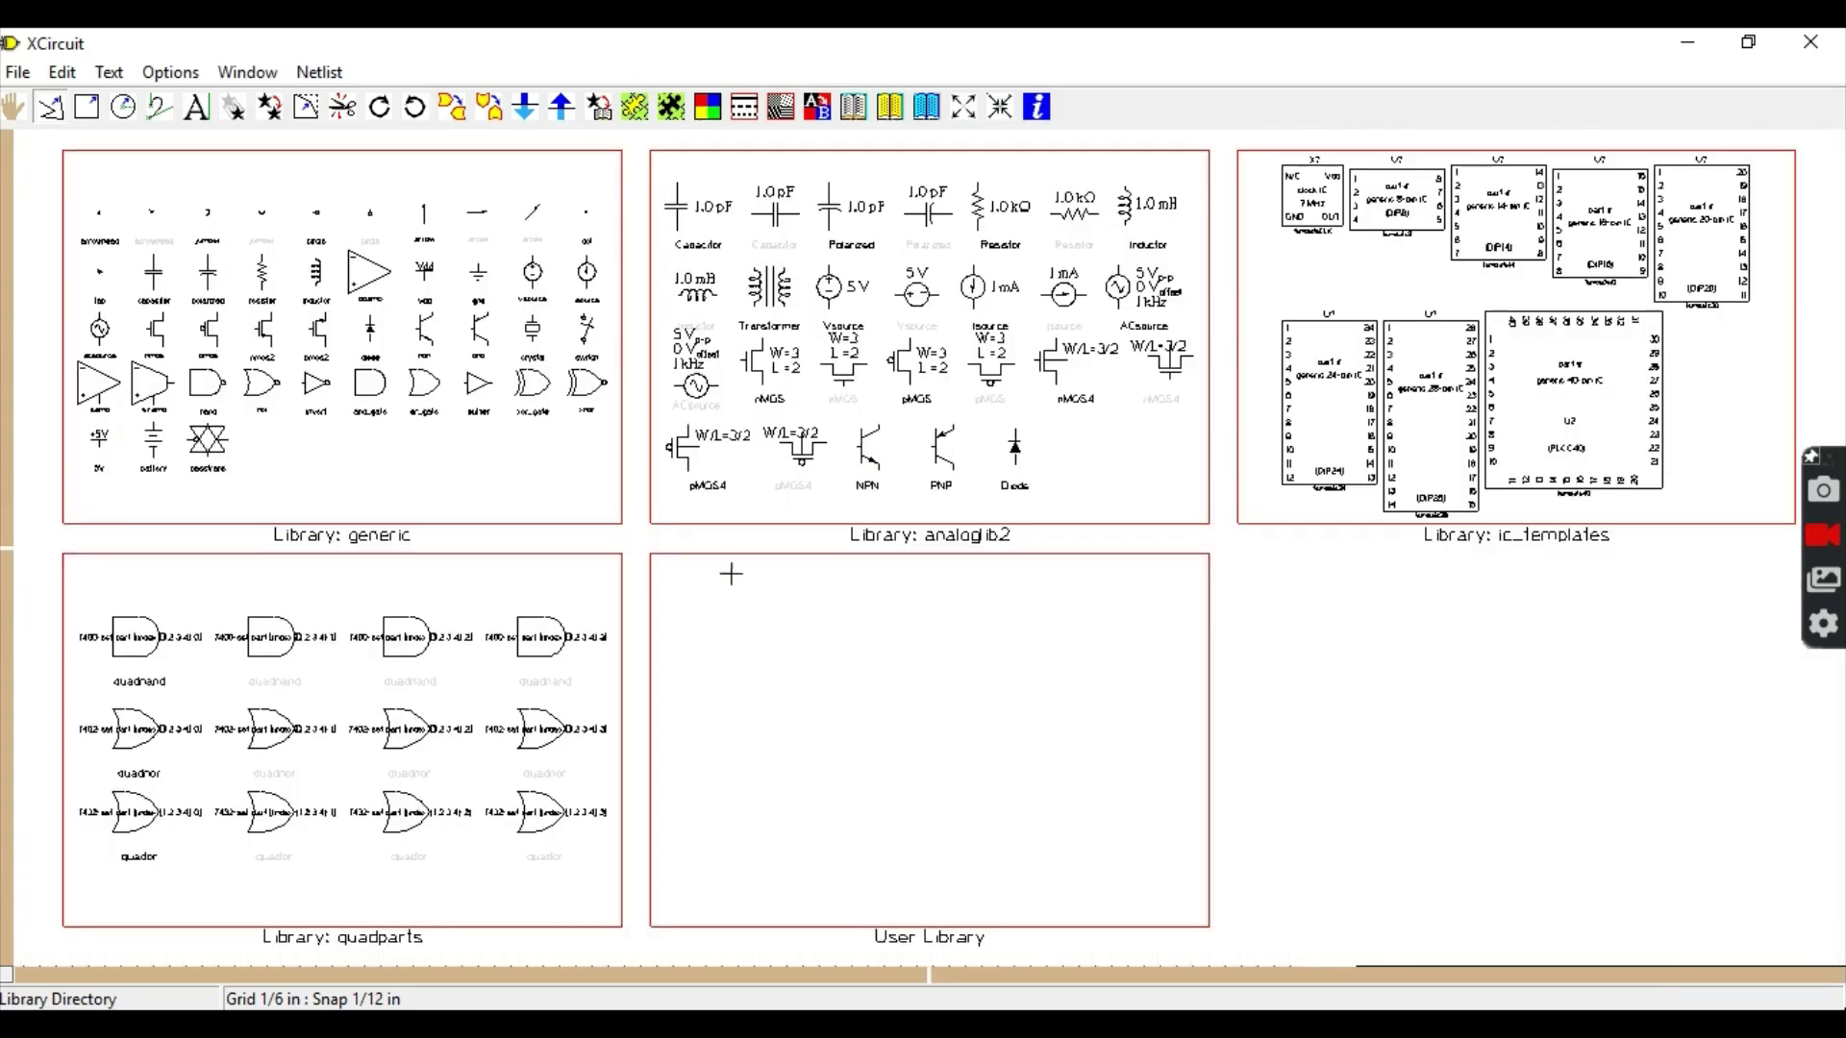
{"action": "left_click", "coordinate": [473, 453]}
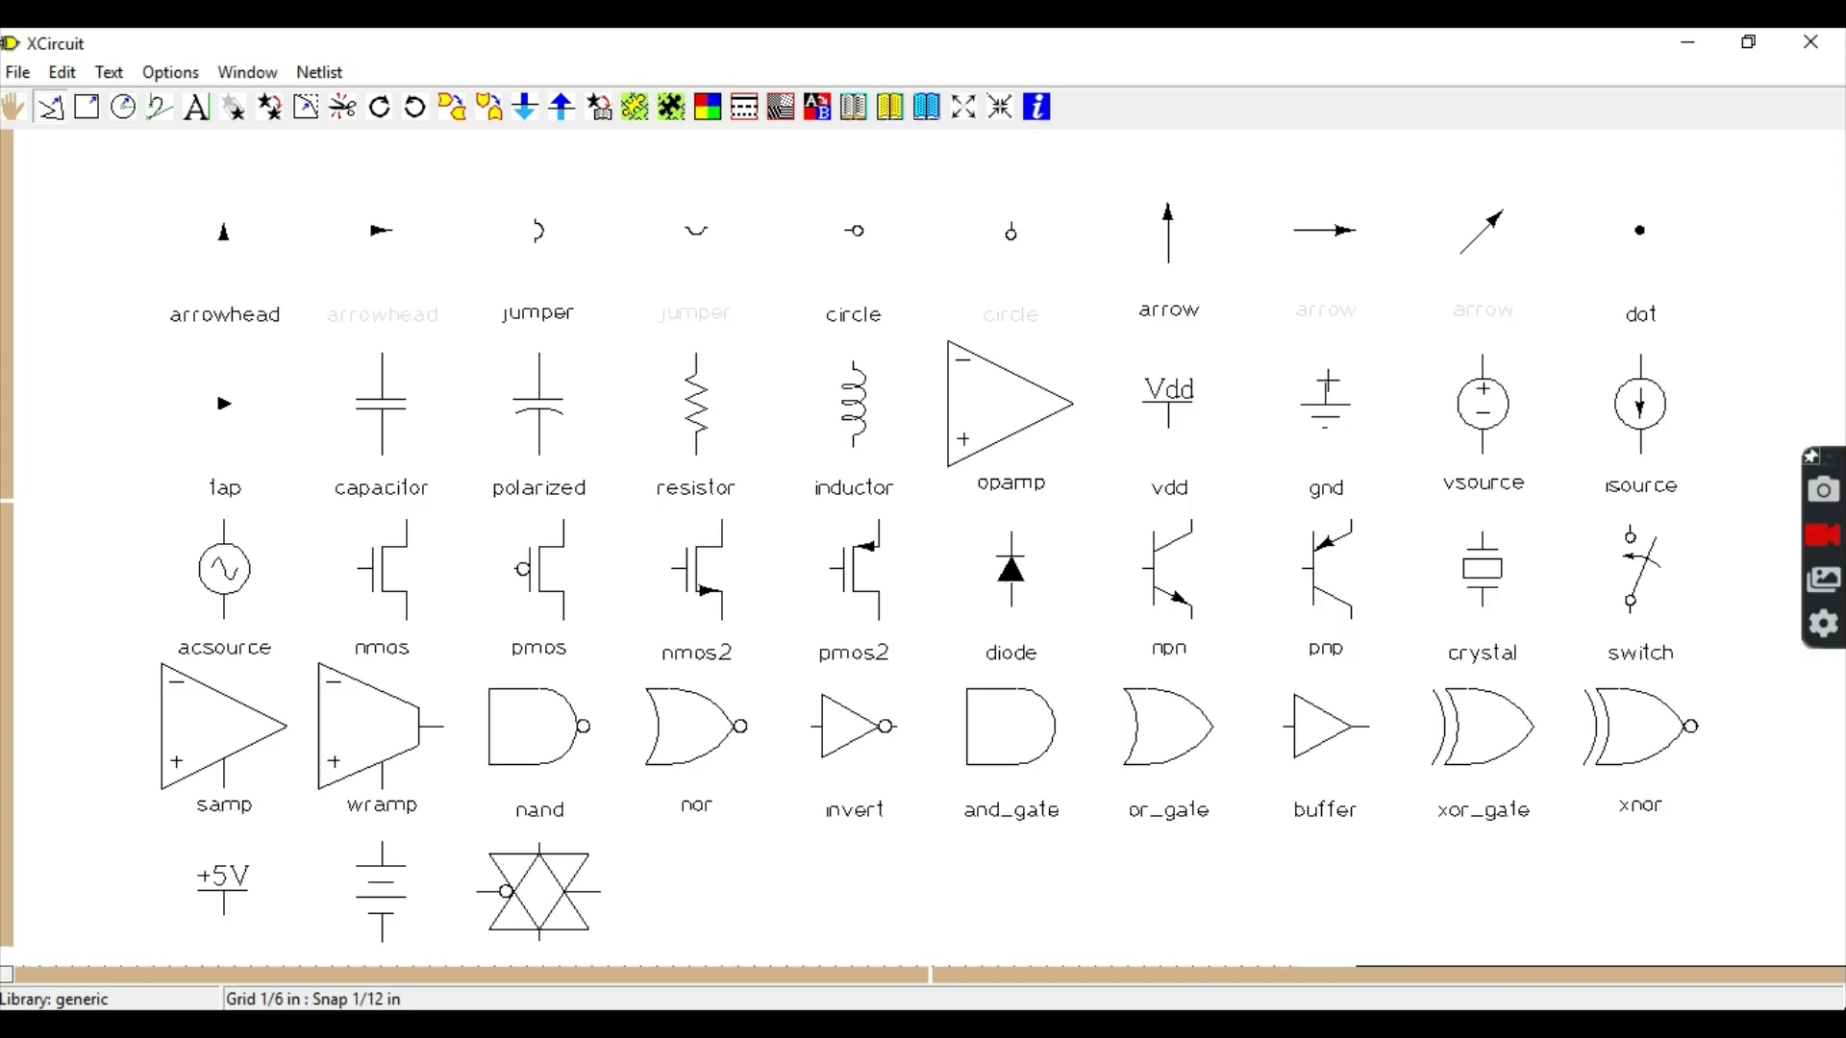
{"action": "left_click", "coordinate": [1324, 389]}
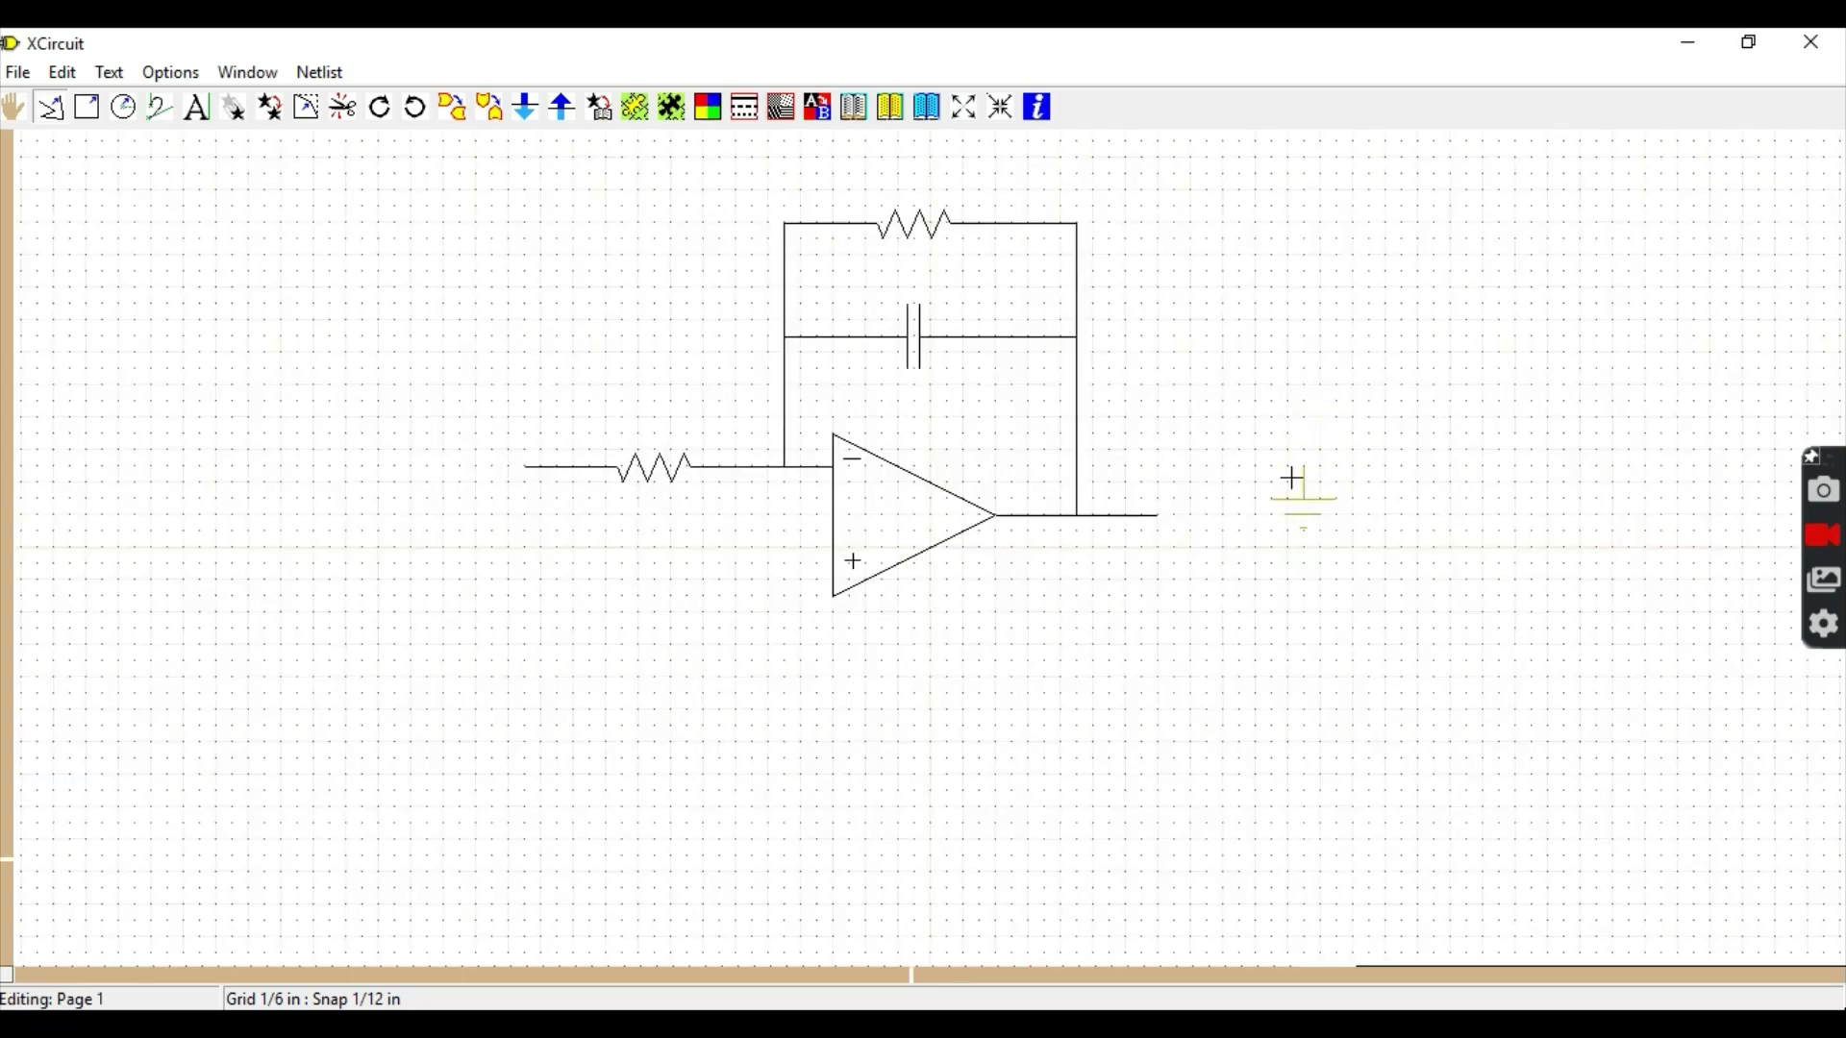
{"action": "left_click", "coordinate": [781, 589]}
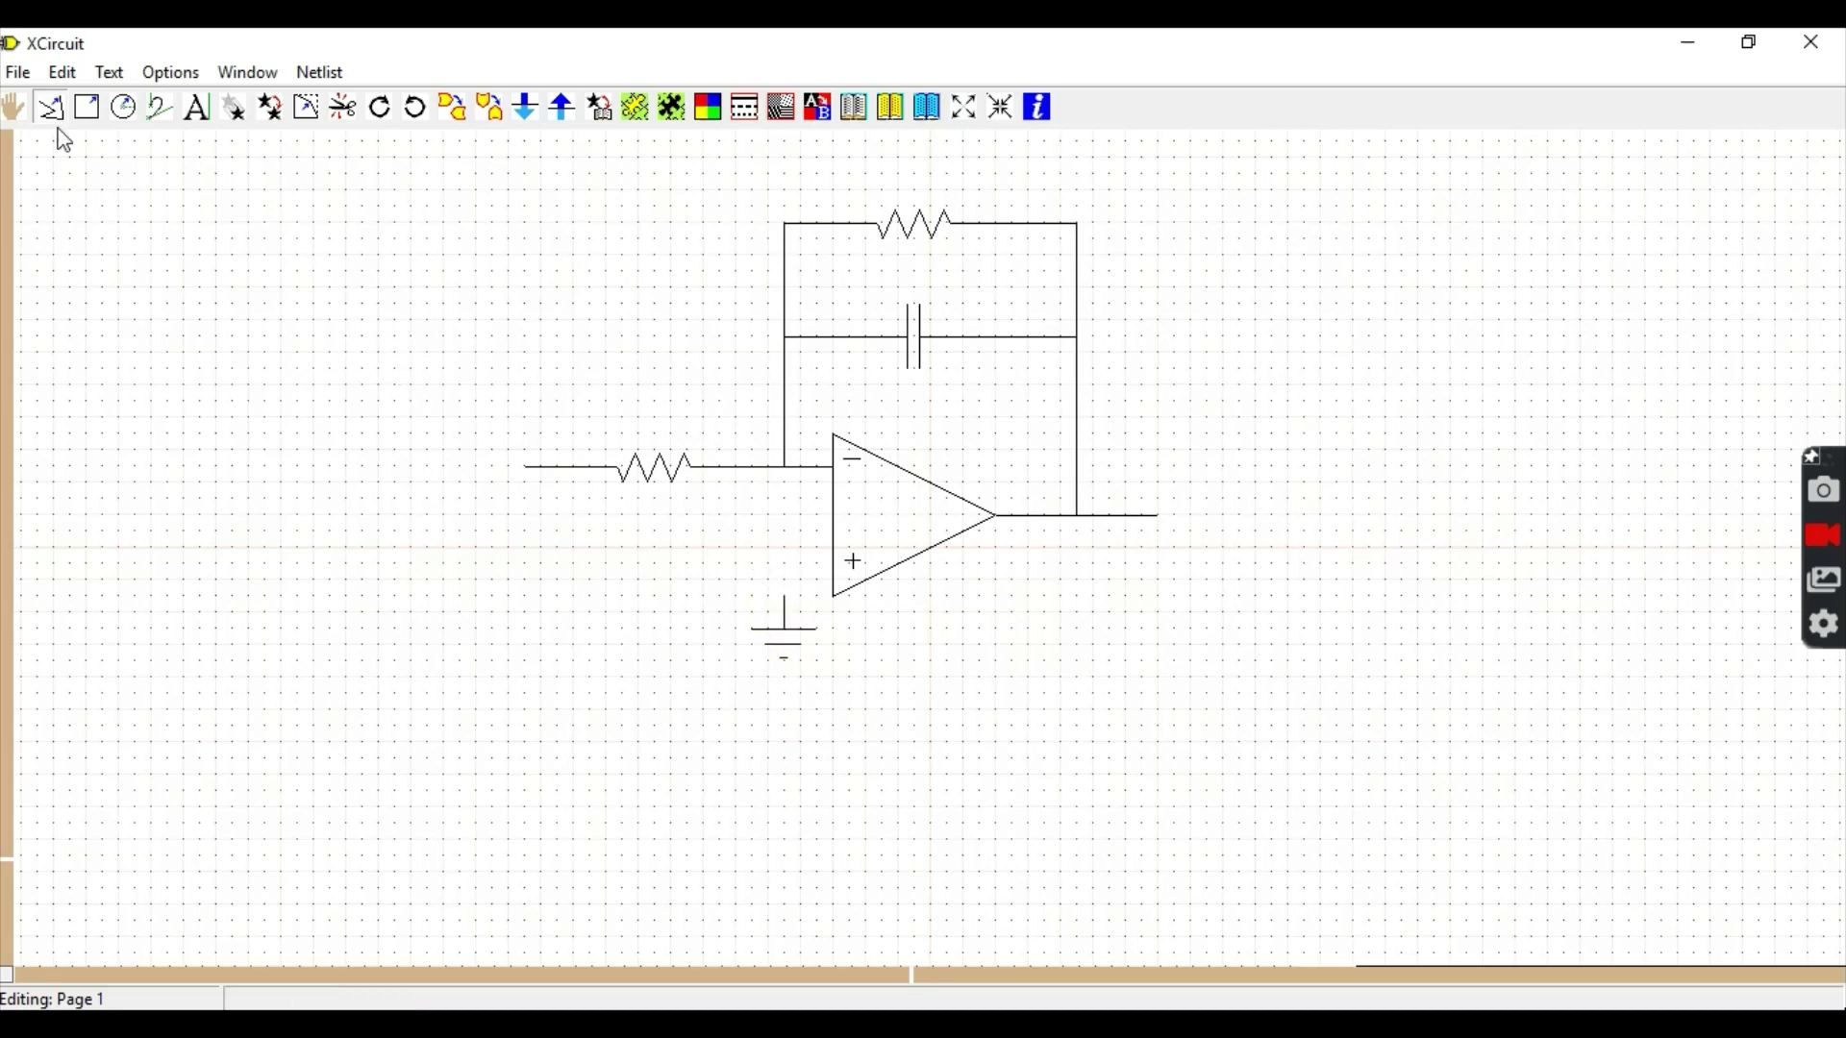
{"action": "left_click", "coordinate": [833, 564]}
{"action": "left_click", "coordinate": [785, 567]}
Label the input lead 'Vin' and the input resistor 'R1'.
{"action": "left_click", "coordinate": [200, 118]}
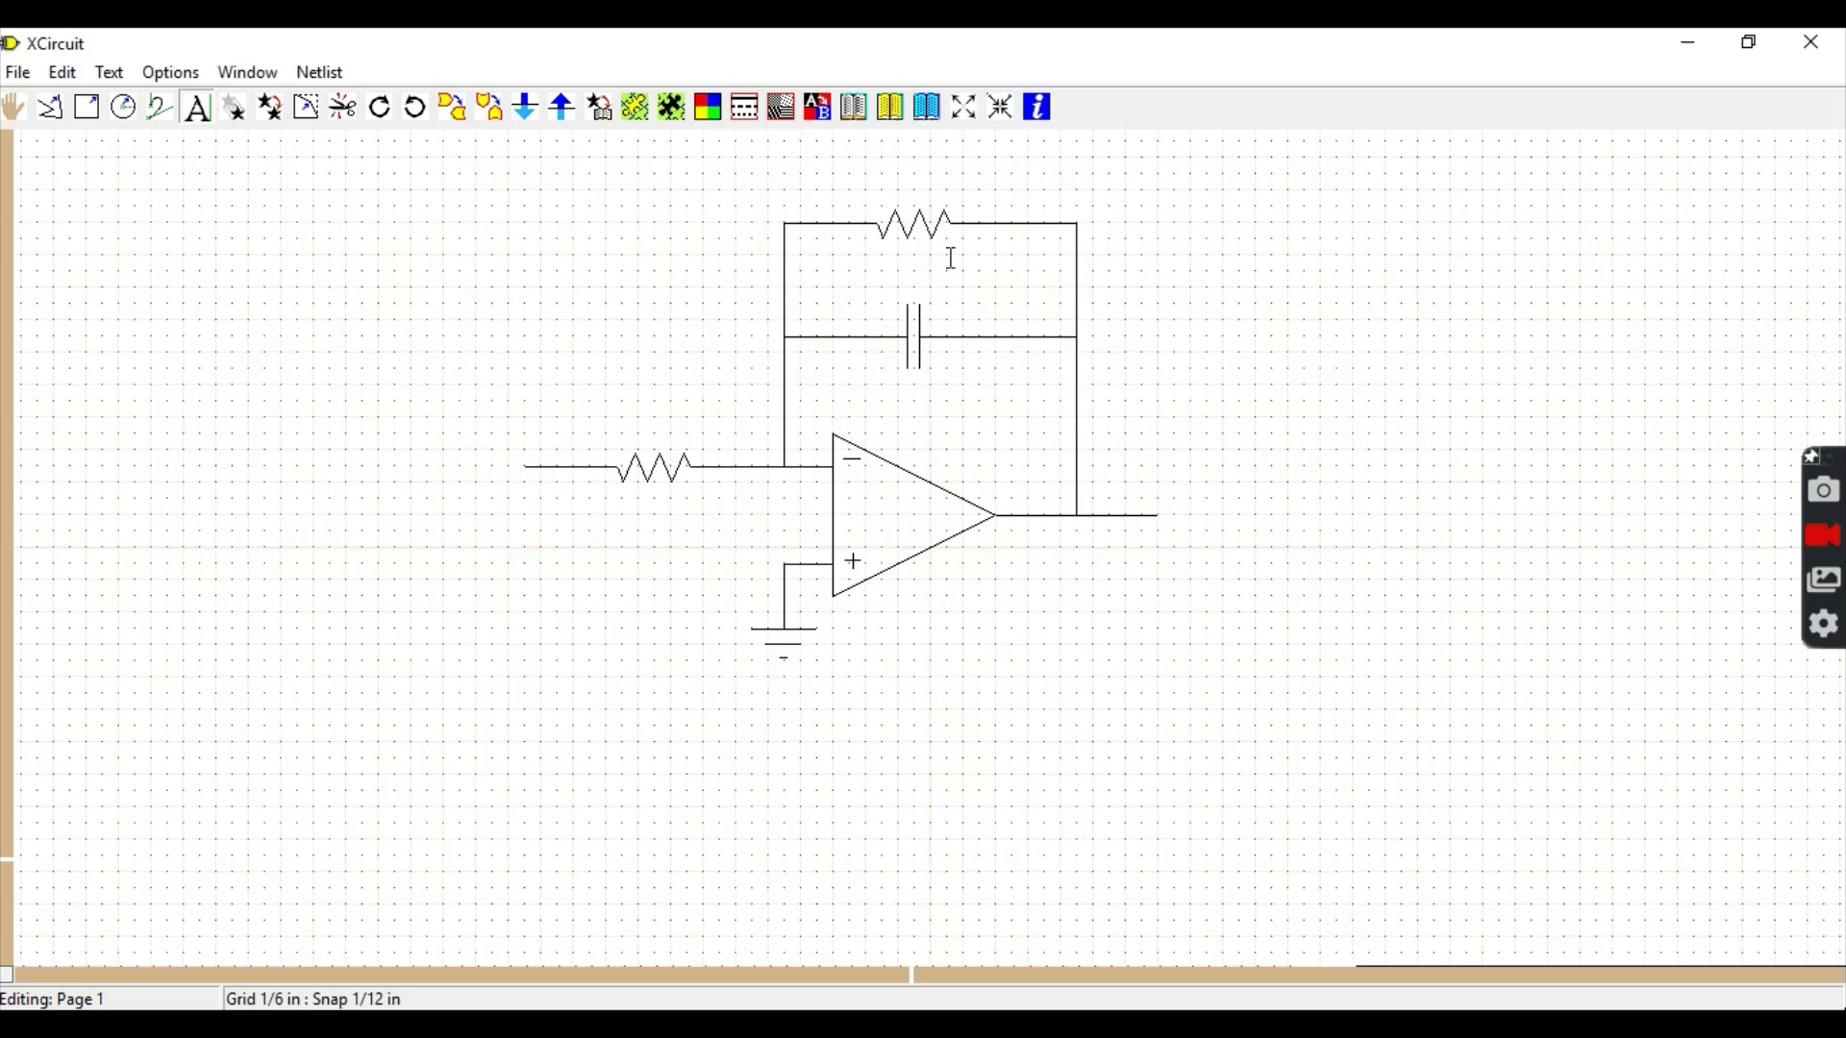
{"action": "left_click", "coordinate": [474, 448]}
{"action": "type", "text": "V"}
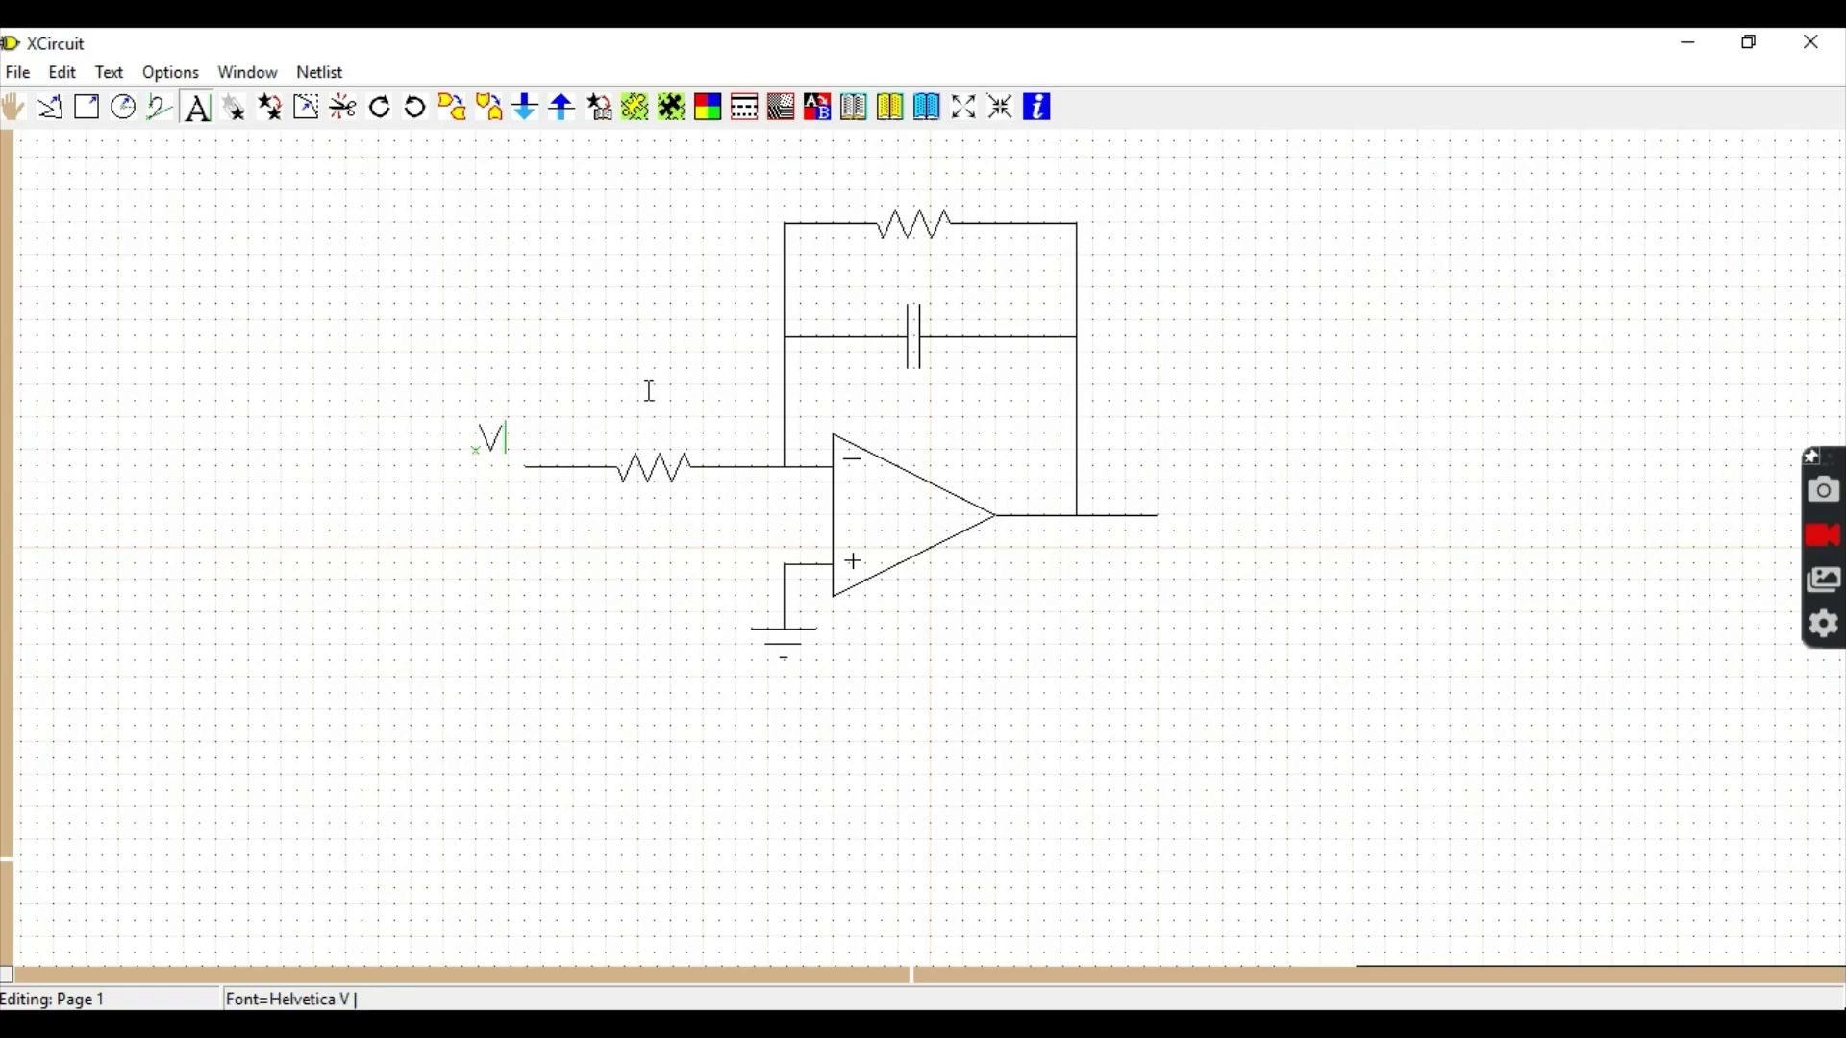
{"action": "type", "text": "IN"}
{"action": "key", "text": "BackSpace"}
{"action": "key", "text": "BackSpace"}
{"action": "key", "text": "BackSpace"}
{"action": "type", "text": "Vin"}
{"action": "key", "text": "Return"}
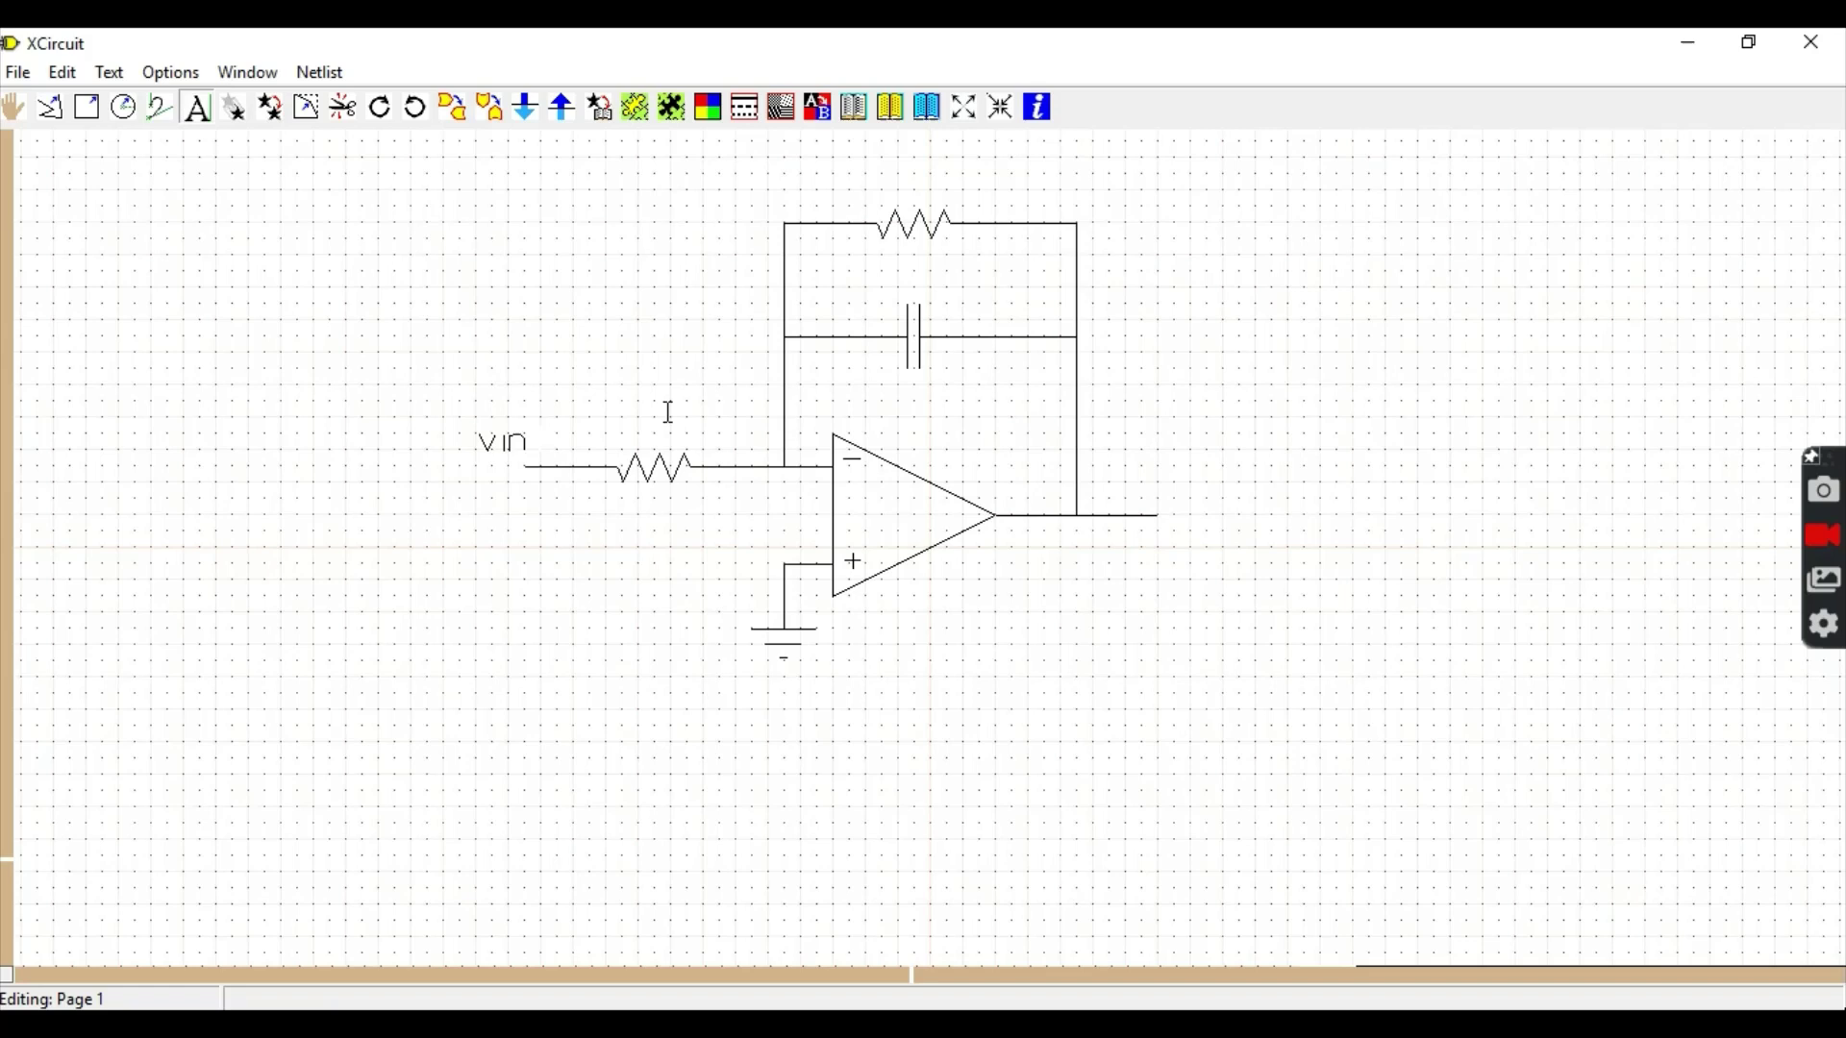
{"action": "left_click", "coordinate": [638, 424]}
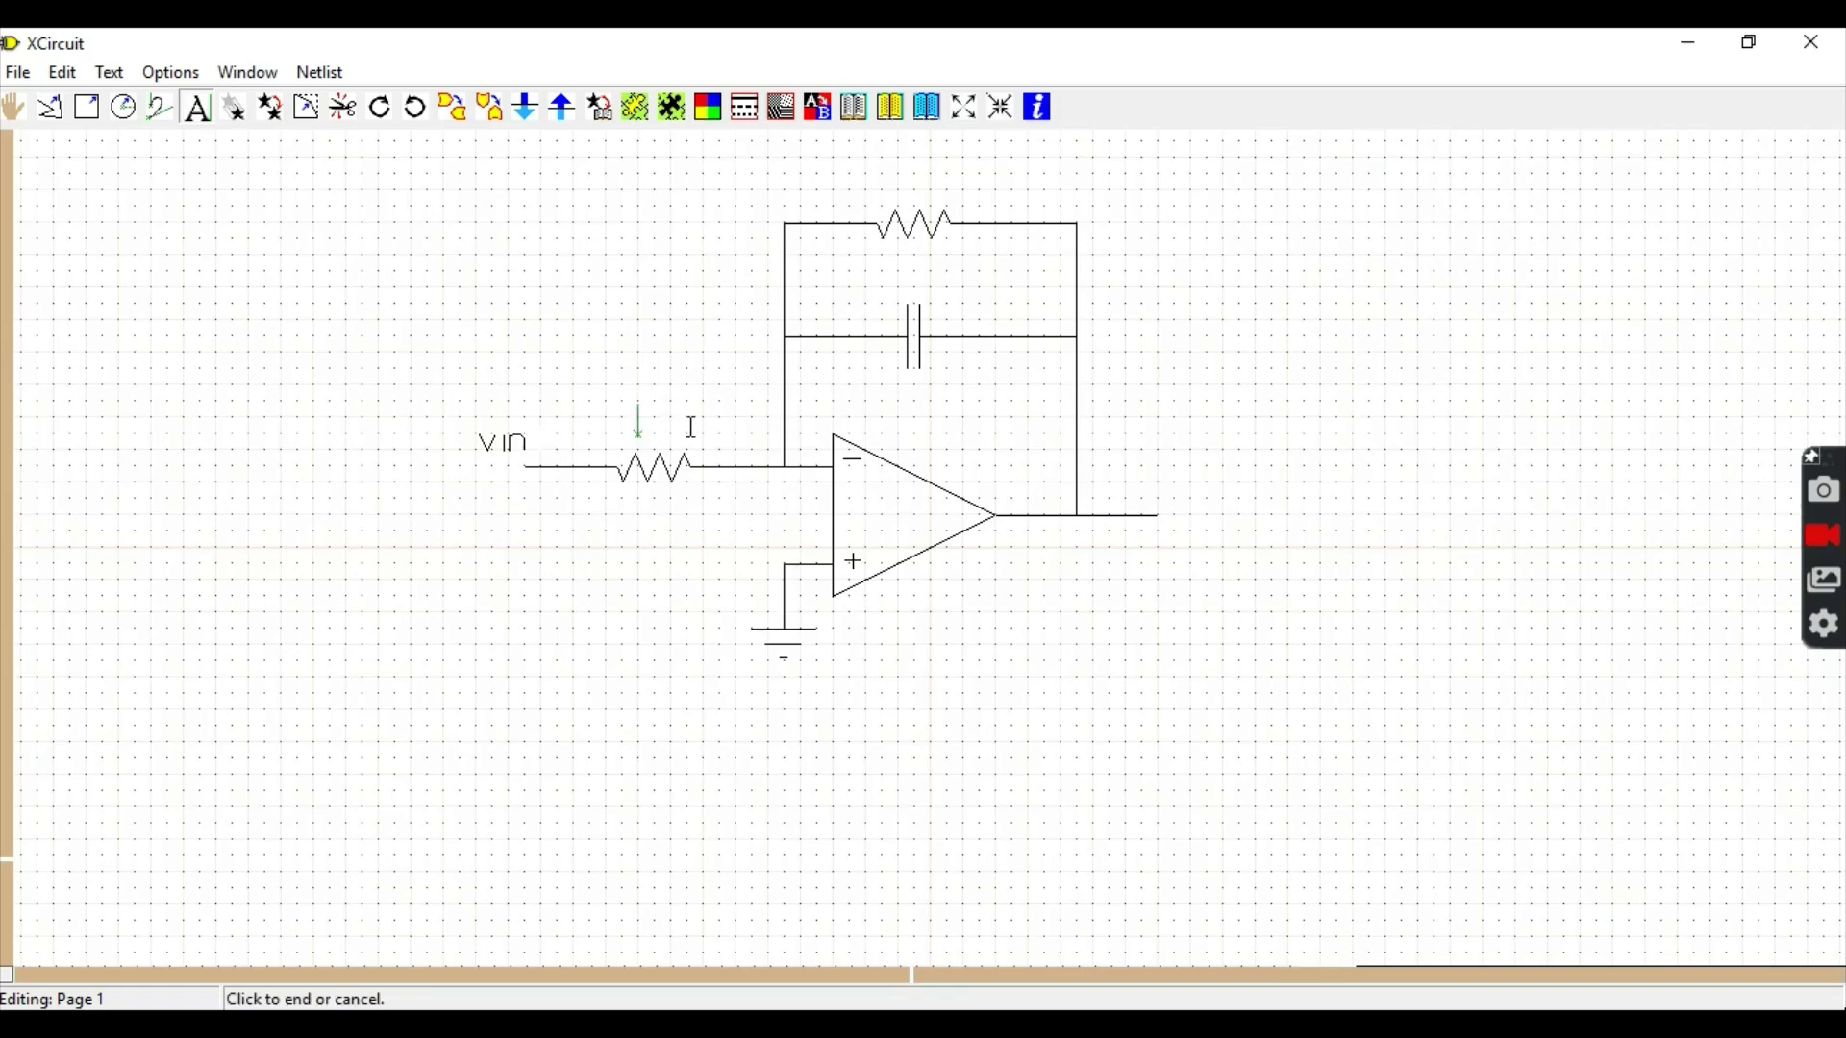
{"action": "type", "text": "R1"}
{"action": "key", "text": "Return"}
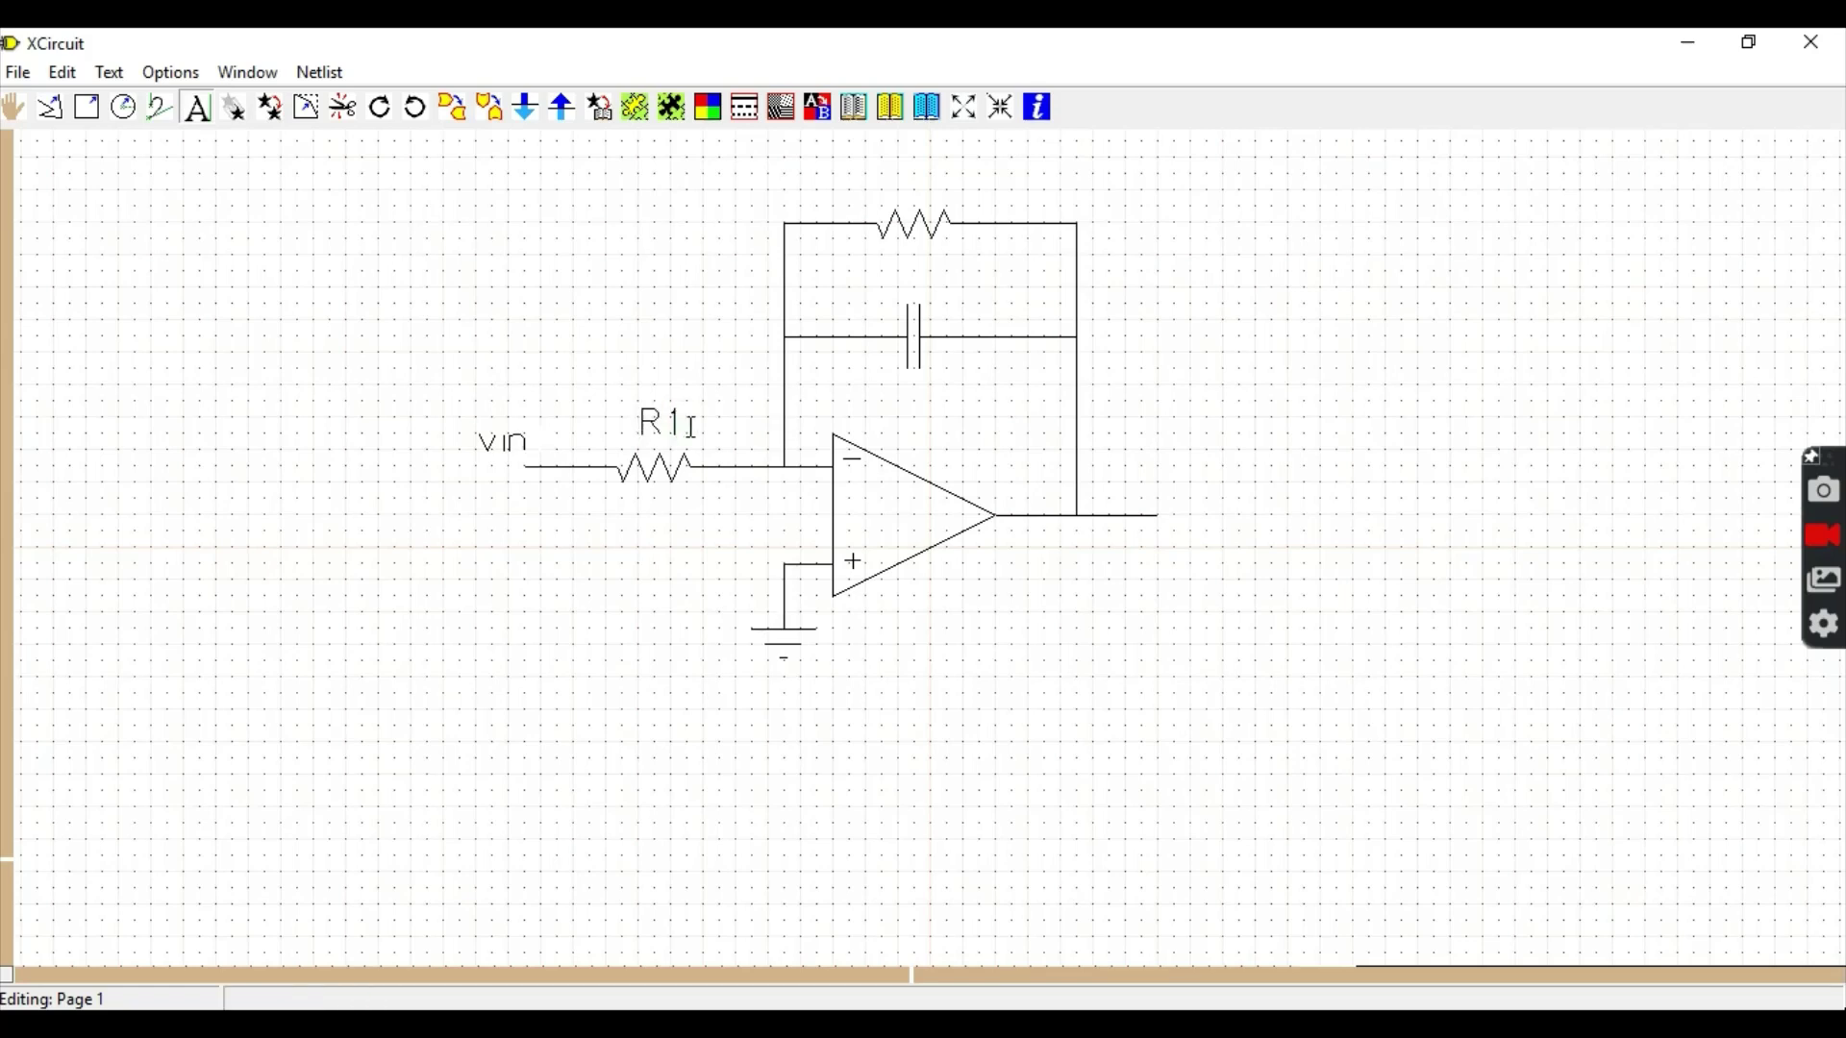
Label the feedback resistor 'R2', the capacitor 'C' and the output 'vout'.
{"action": "left_click", "coordinate": [902, 185]}
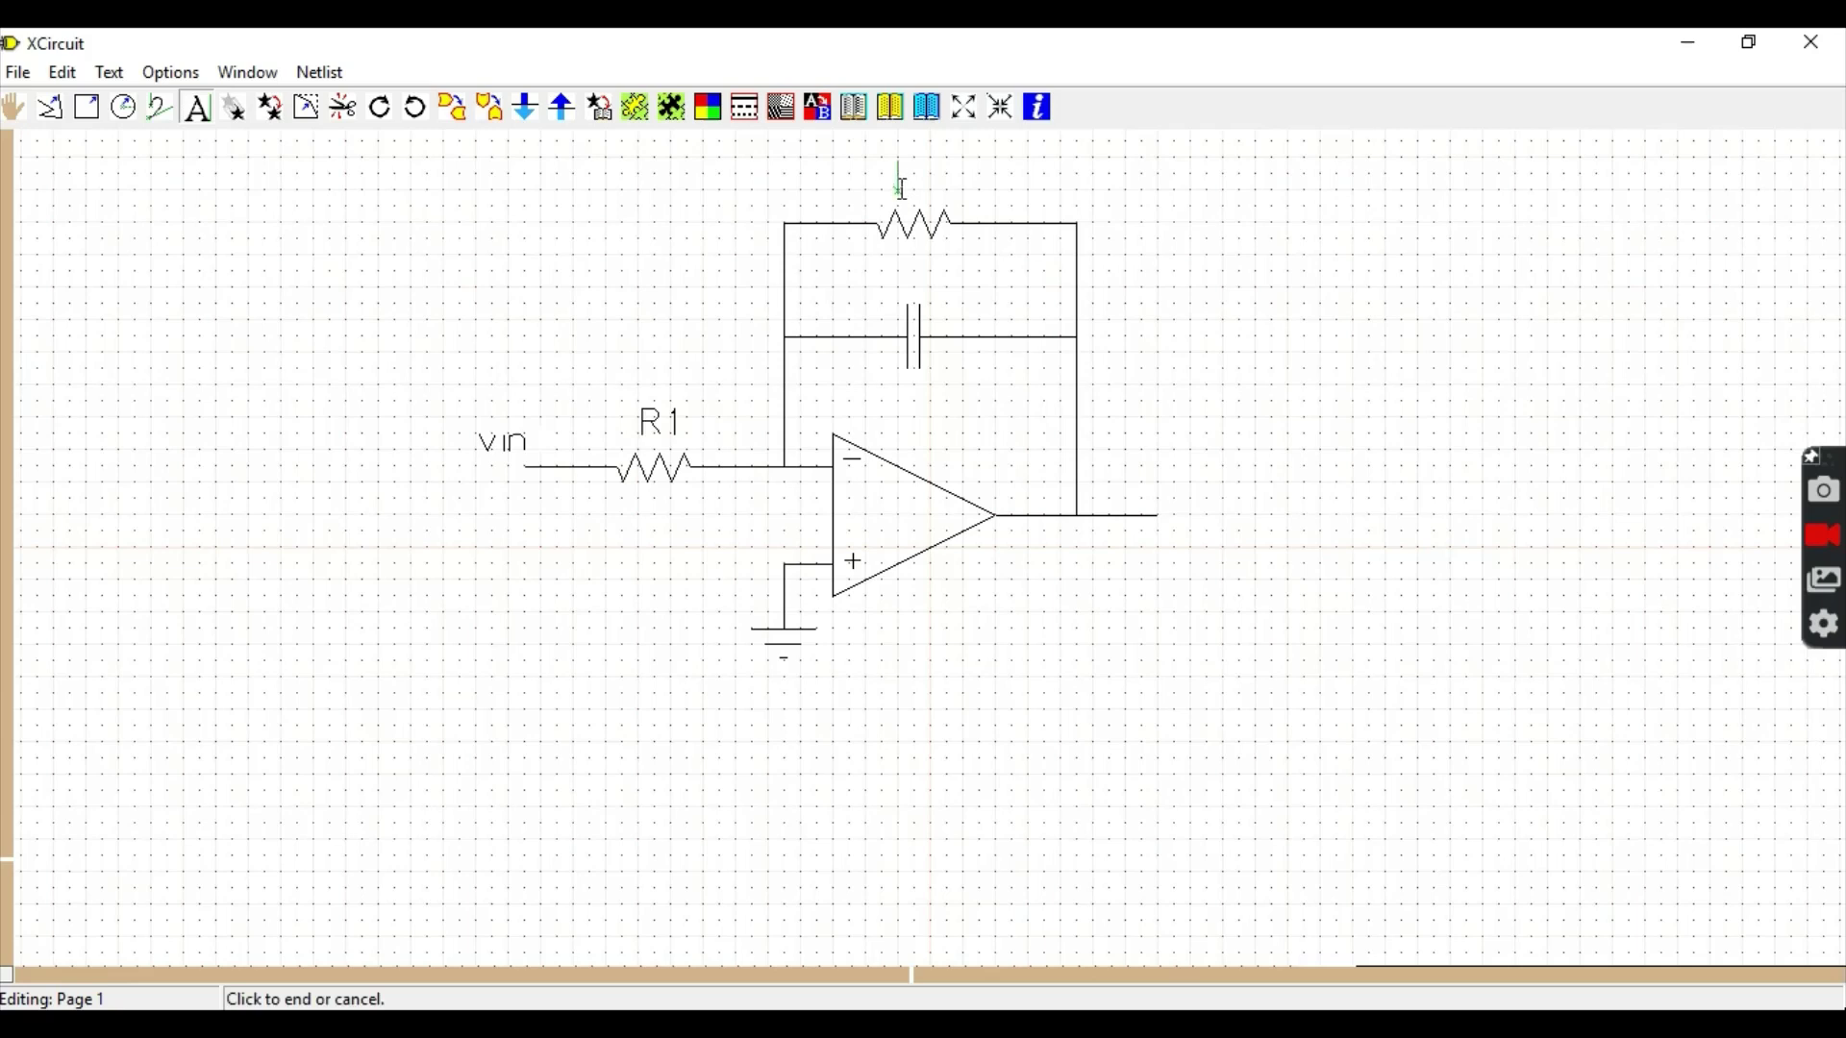
{"action": "type", "text": "R2"}
{"action": "key", "text": "Return"}
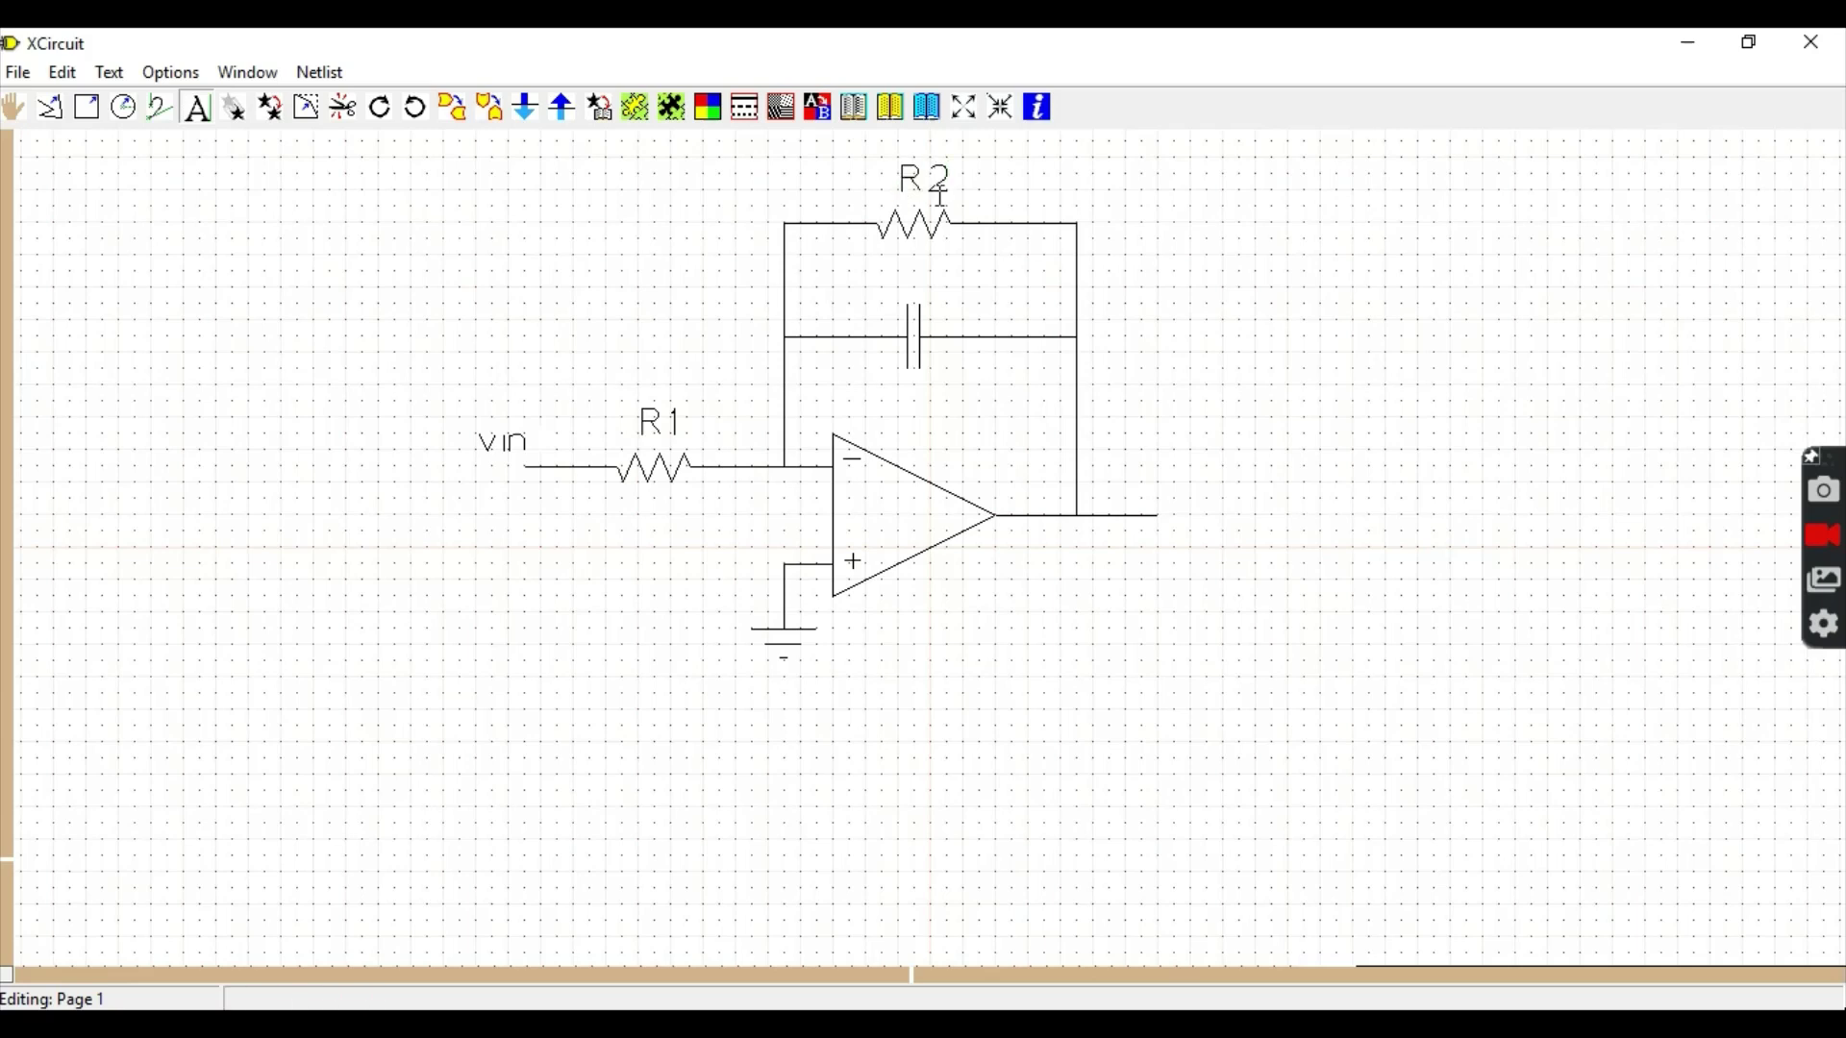
{"action": "left_click", "coordinate": [949, 306]}
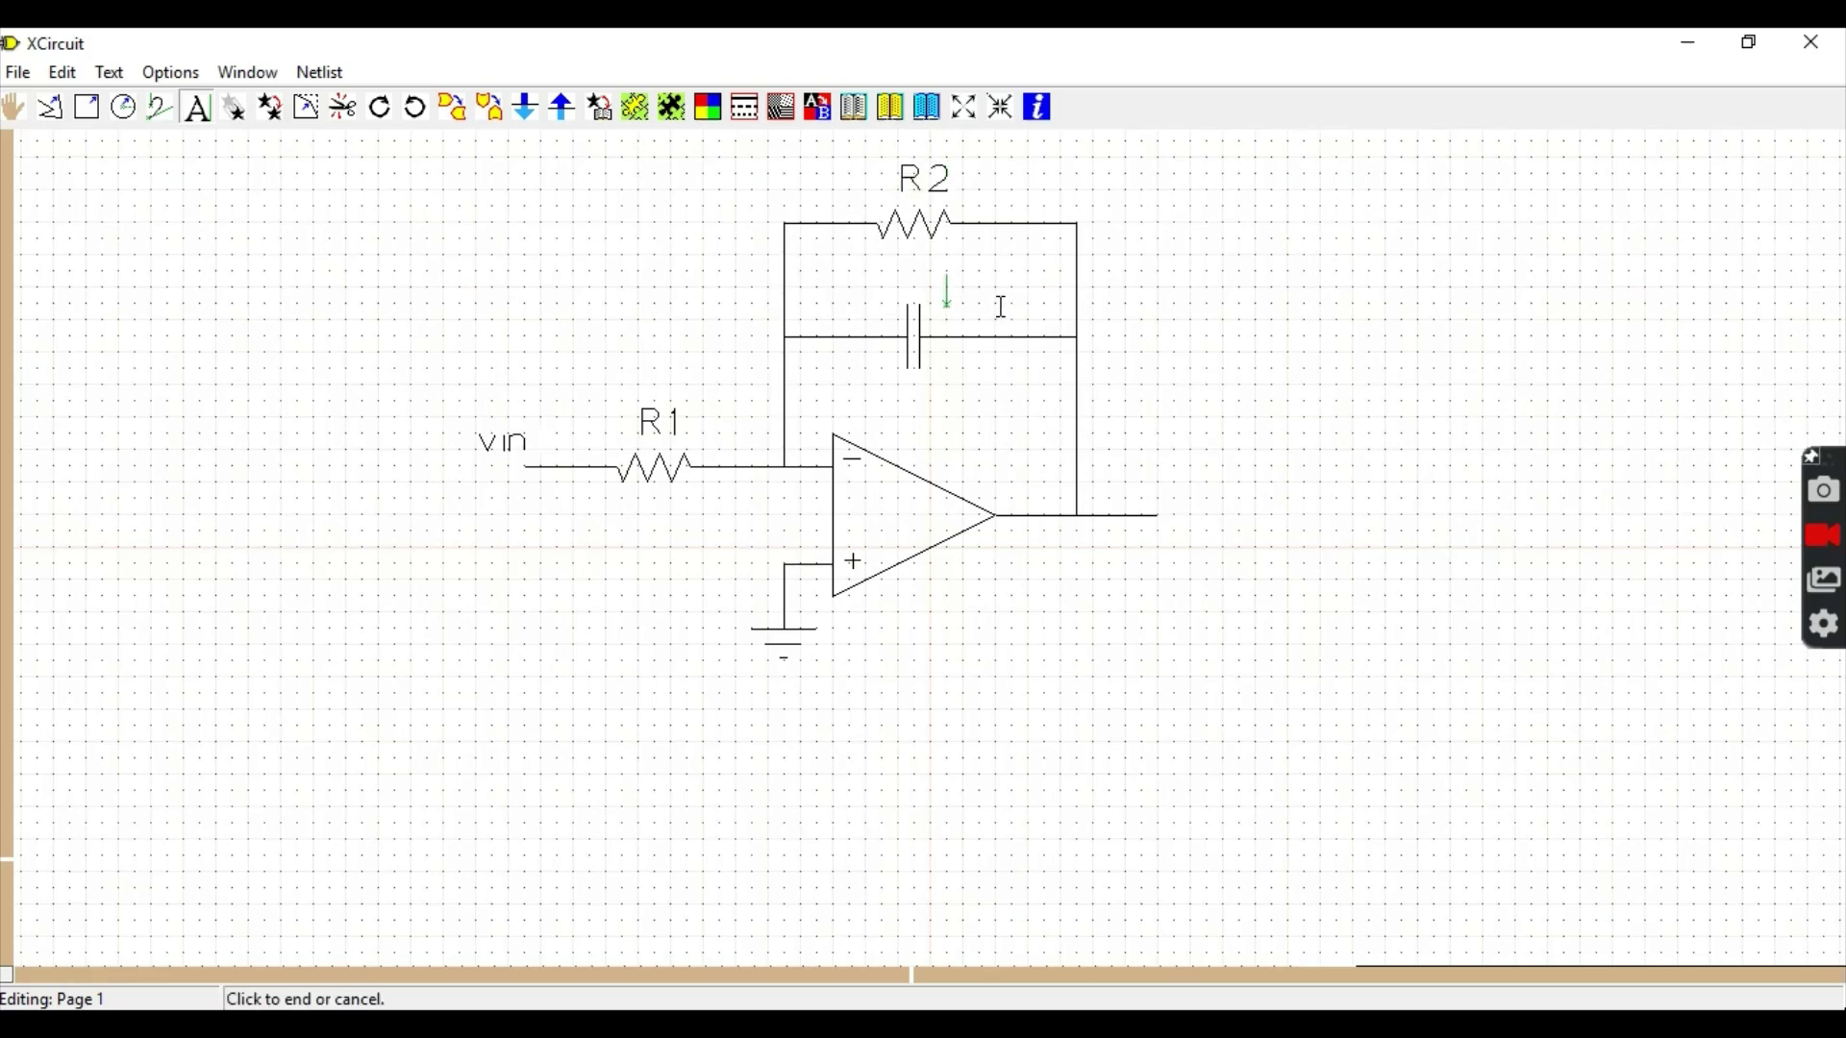
{"action": "type", "text": "C"}
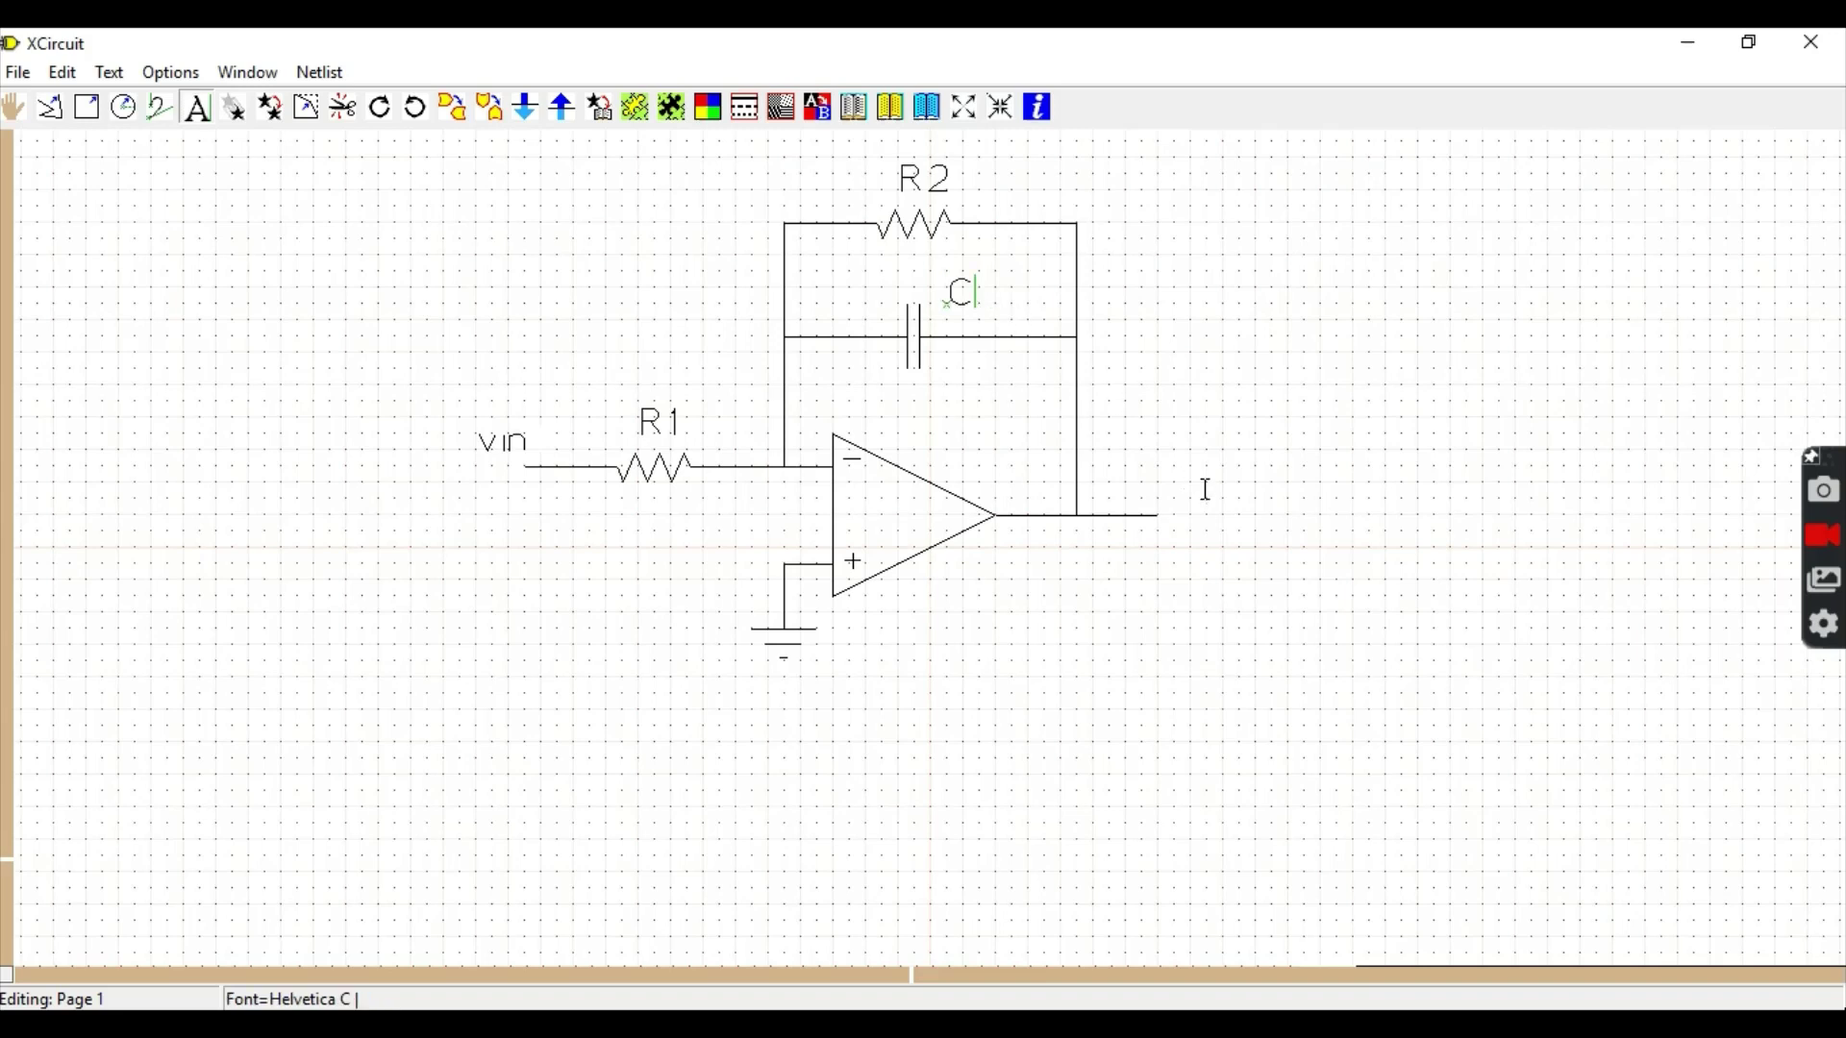
{"action": "key", "text": "Return"}
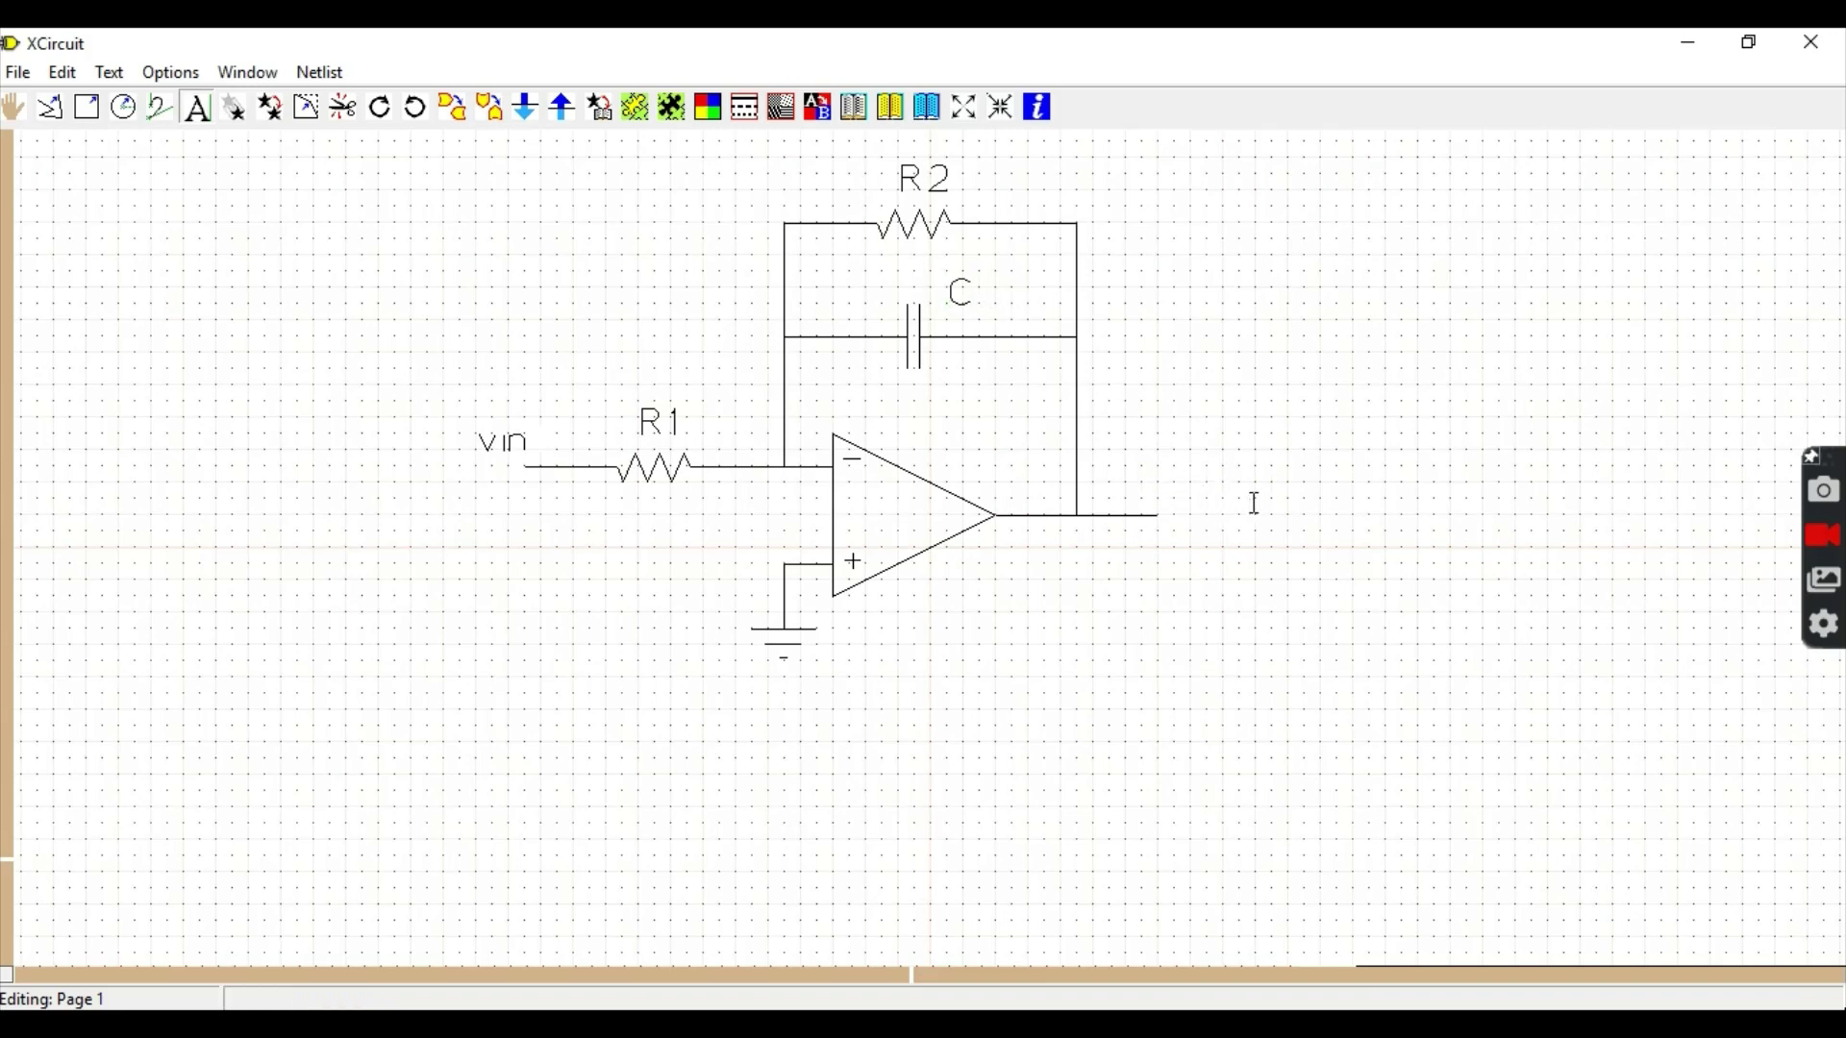
{"action": "left_click", "coordinate": [1145, 502]}
{"action": "type", "text": "vout"}
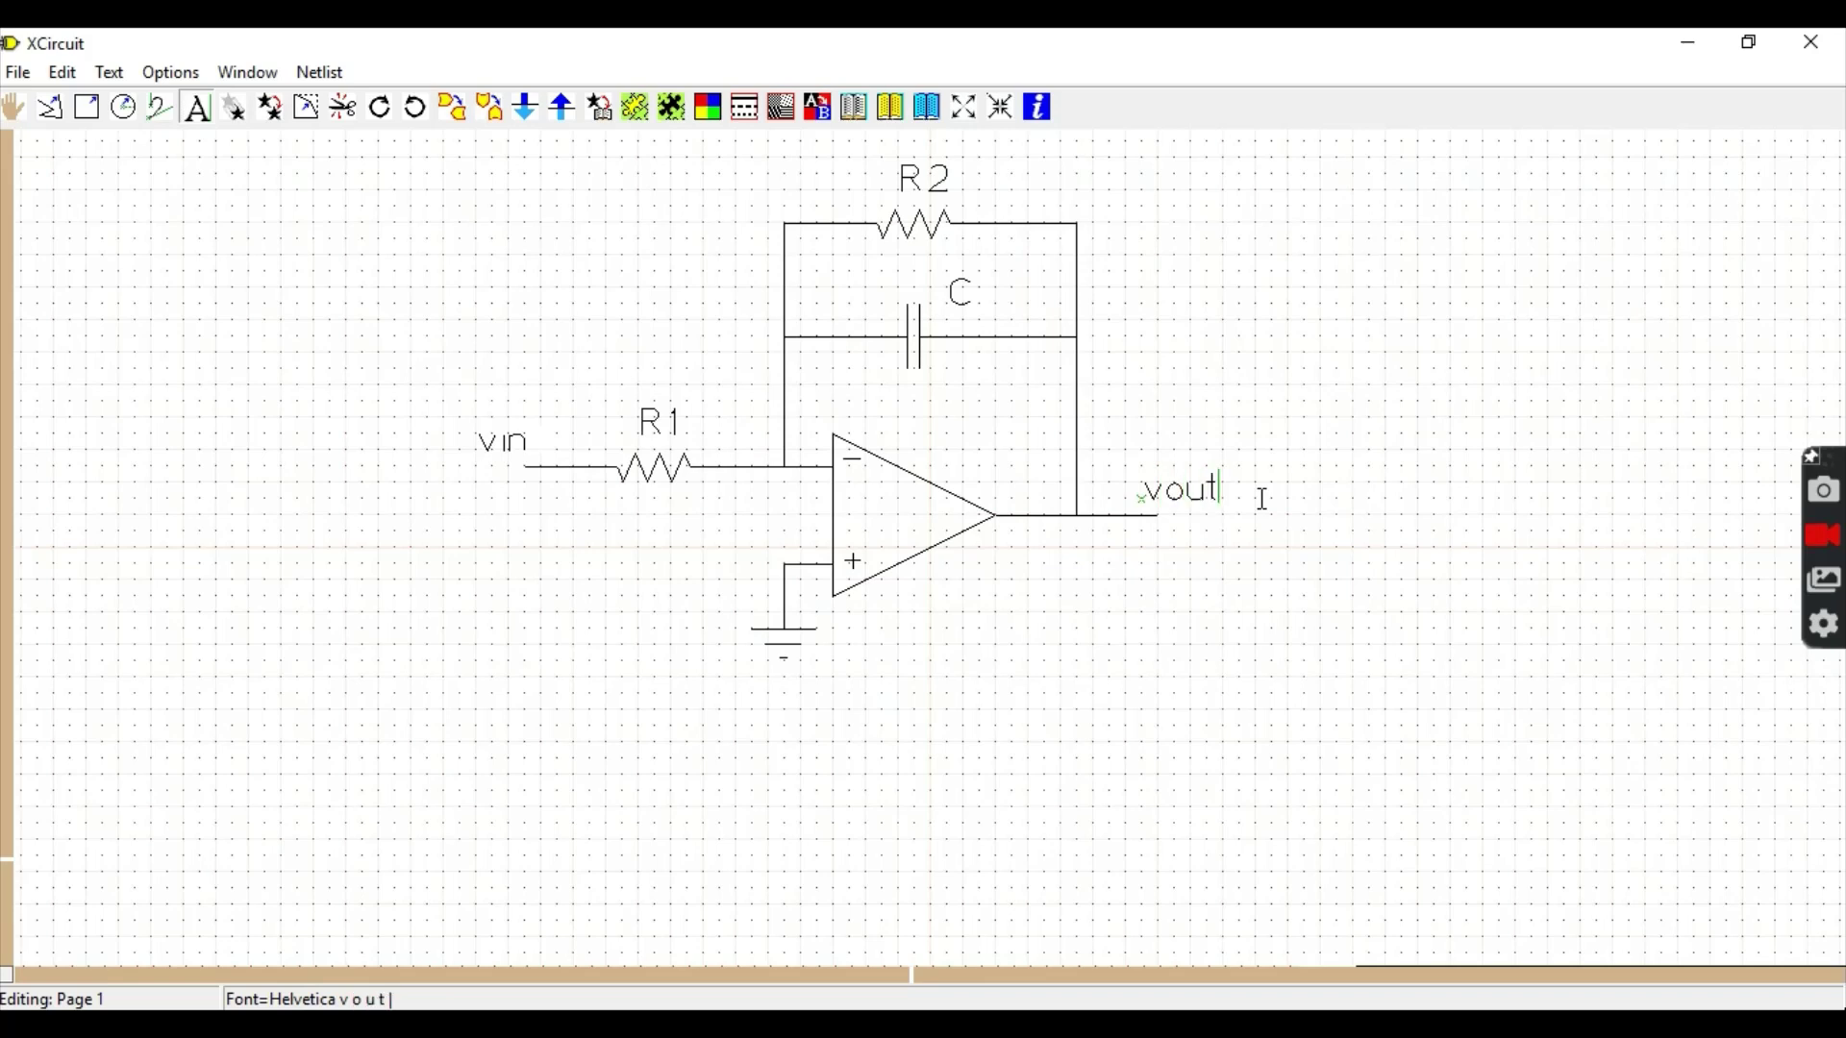
{"action": "key", "text": "Return"}
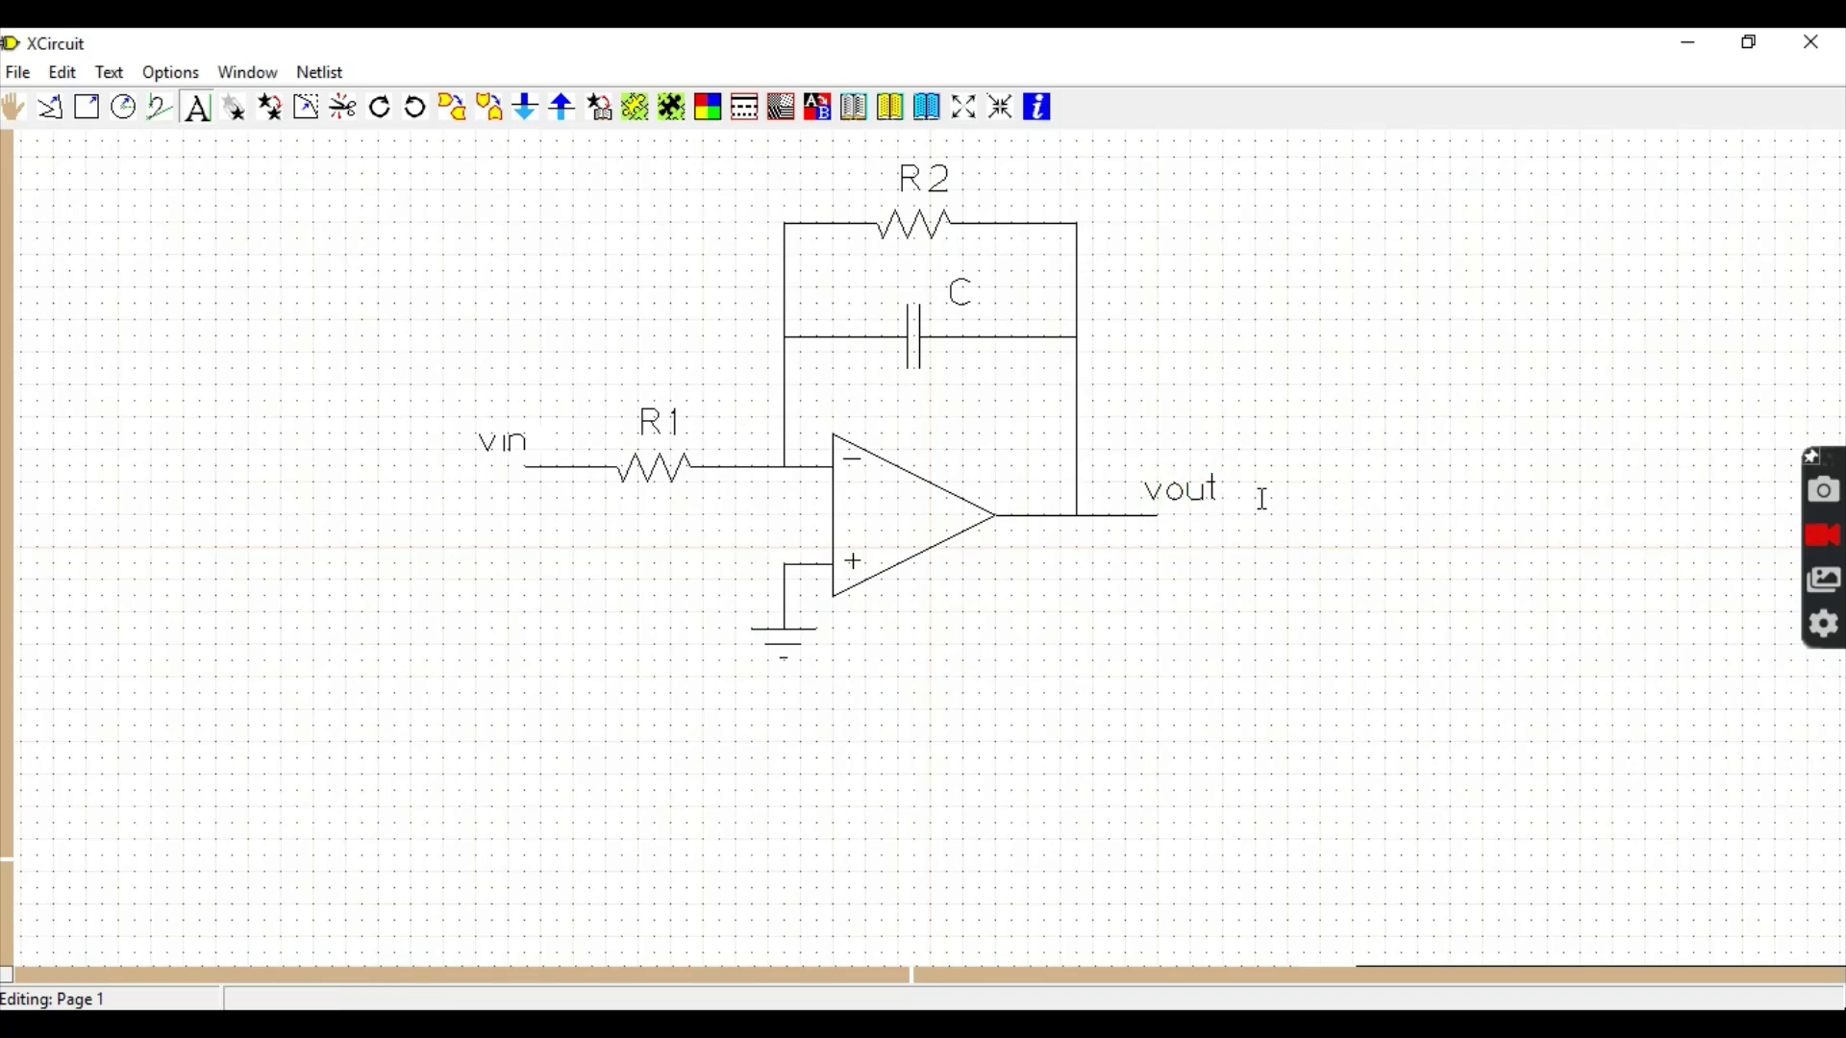
Type a stray test label 'fdfvdv' left of the capacitor and erase it.
{"action": "left_click", "coordinate": [202, 115]}
{"action": "left_click", "coordinate": [615, 319]}
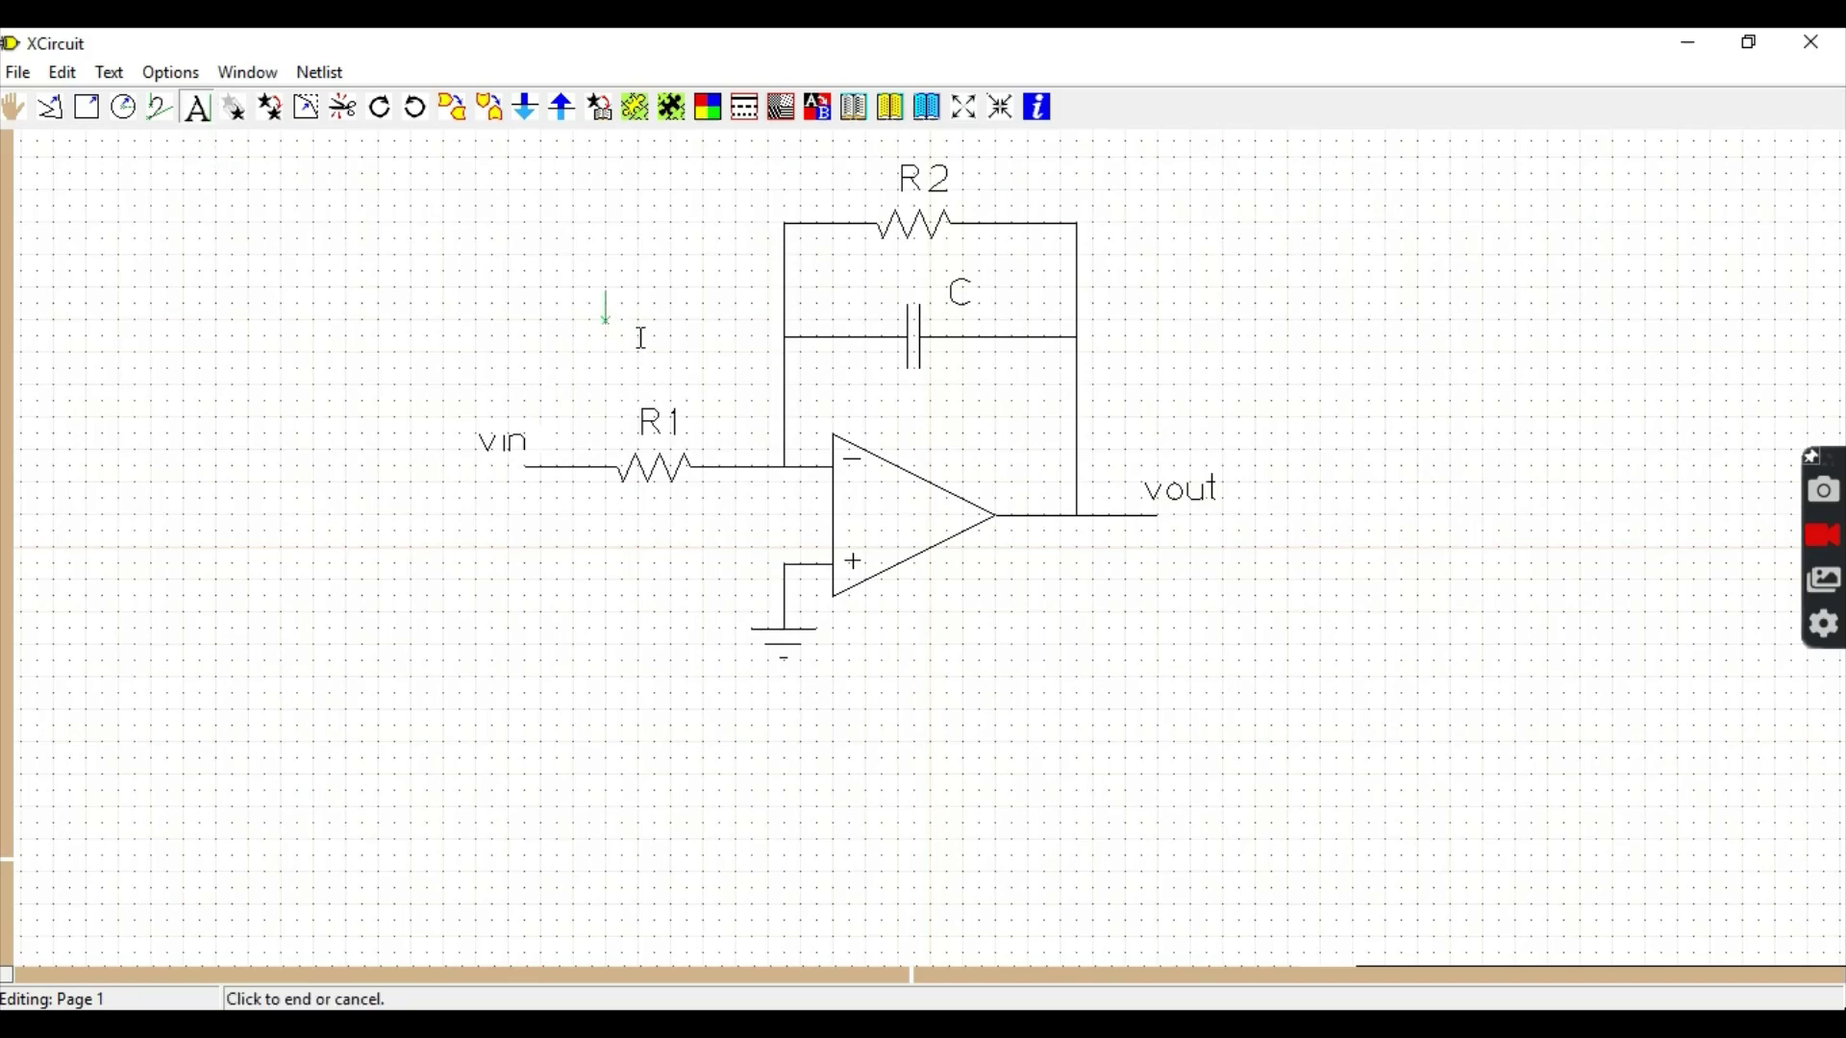
{"action": "type", "text": "fdfvdv"}
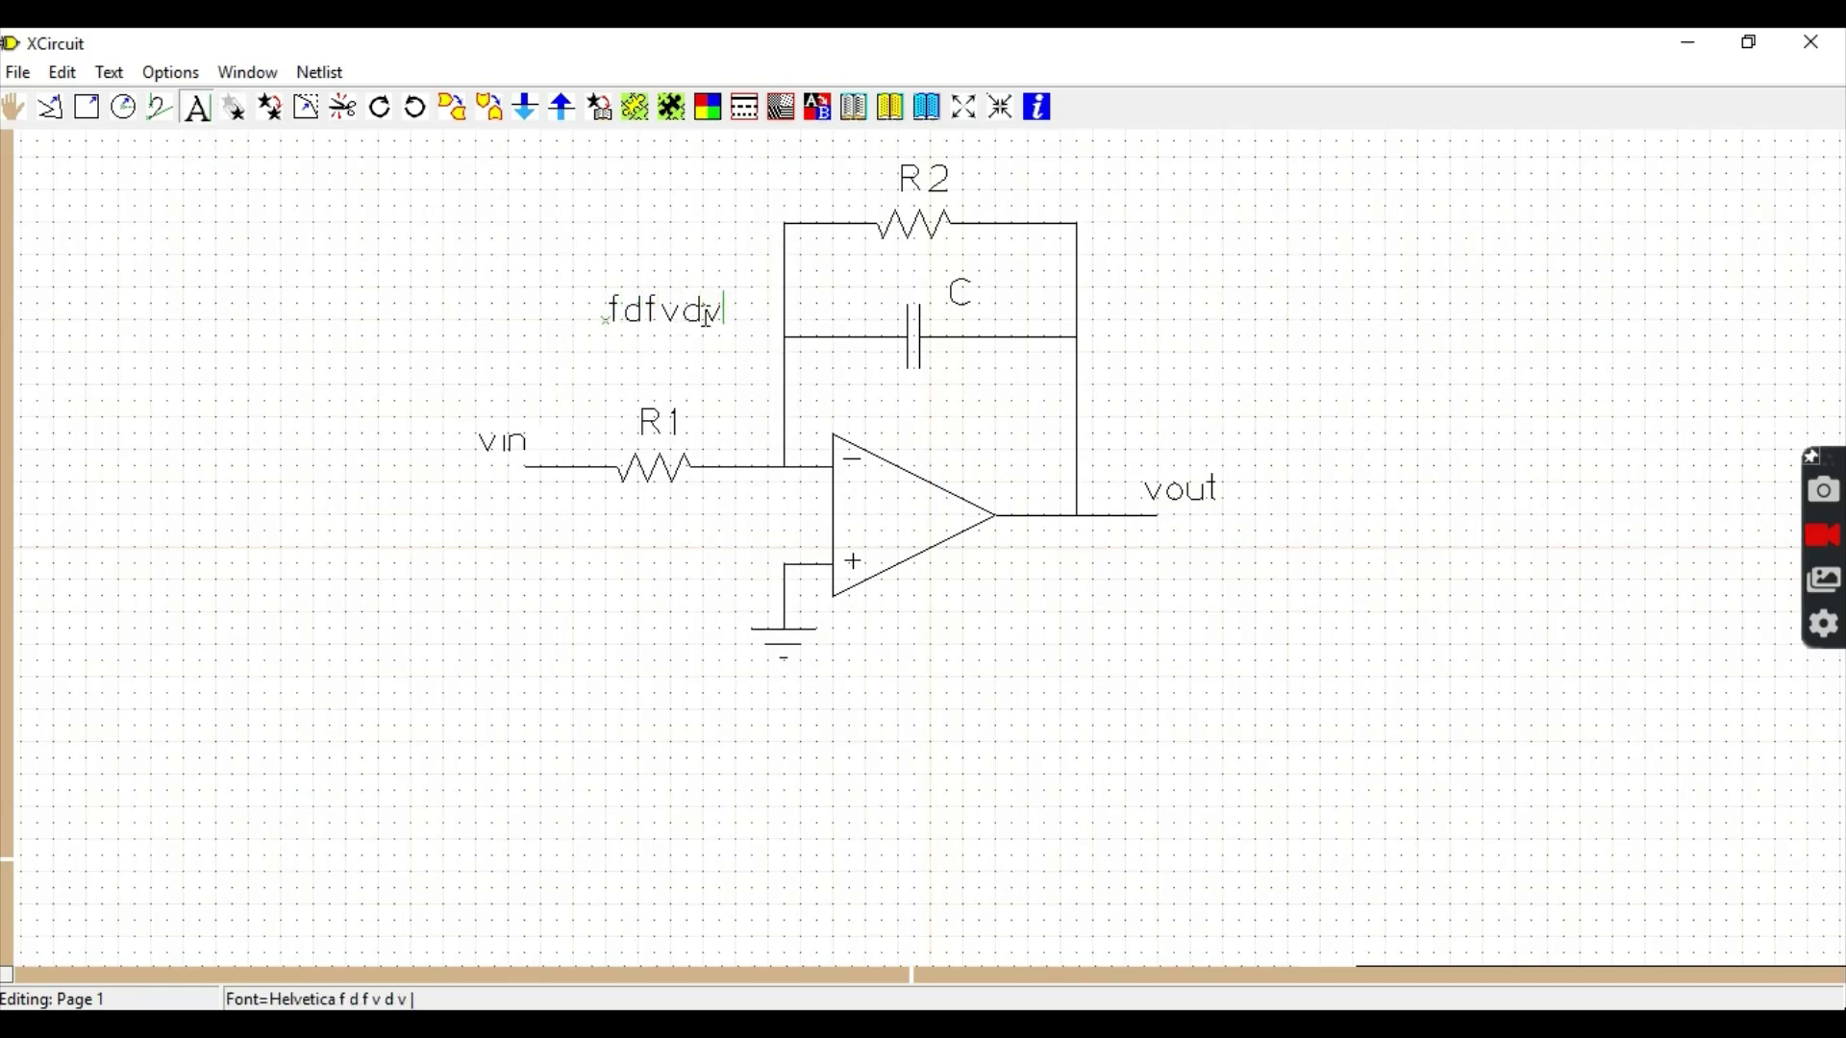
{"action": "key", "text": "BackSpace"}
{"action": "key", "text": "BackSpace"}
{"action": "key", "text": "BackSpace"}
{"action": "key", "text": "BackSpace"}
{"action": "key", "text": "BackSpace"}
{"action": "key", "text": "BackSpace"}
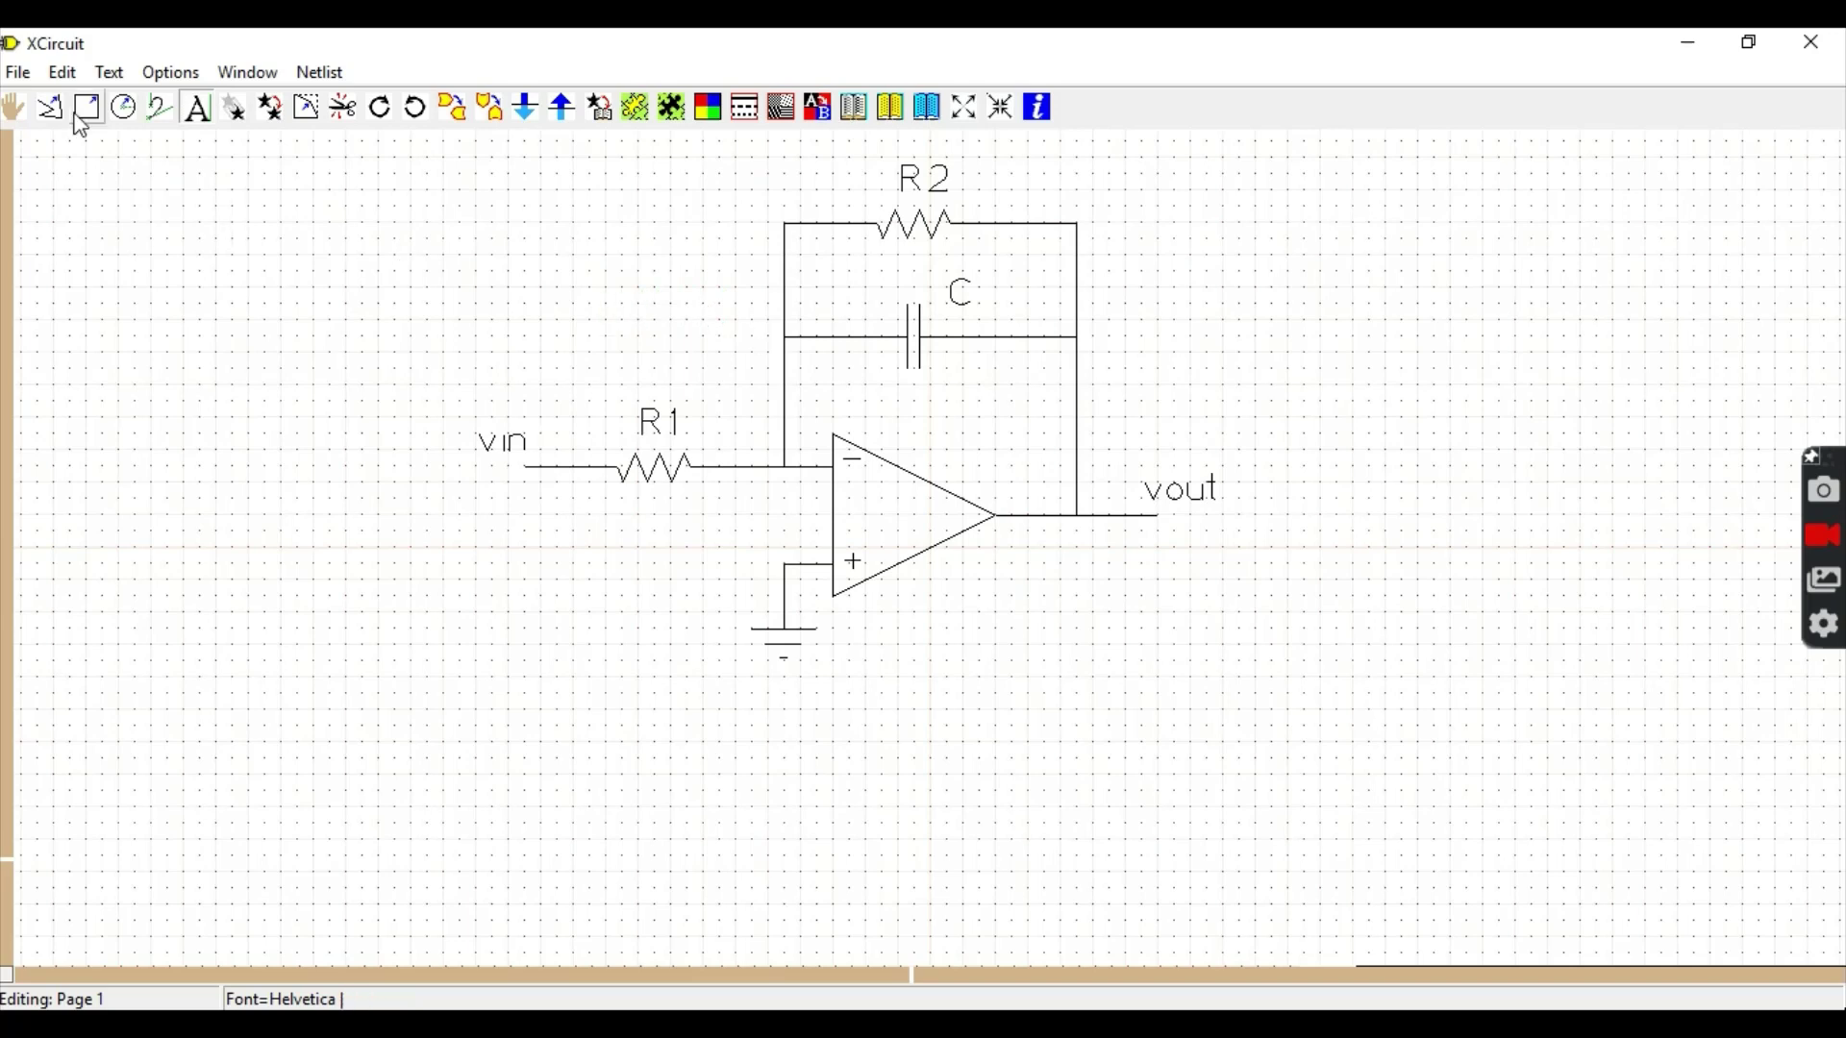
Write the schematic as a PostScript file named test1.eps on drive D:.
{"action": "left_click", "coordinate": [20, 74]}
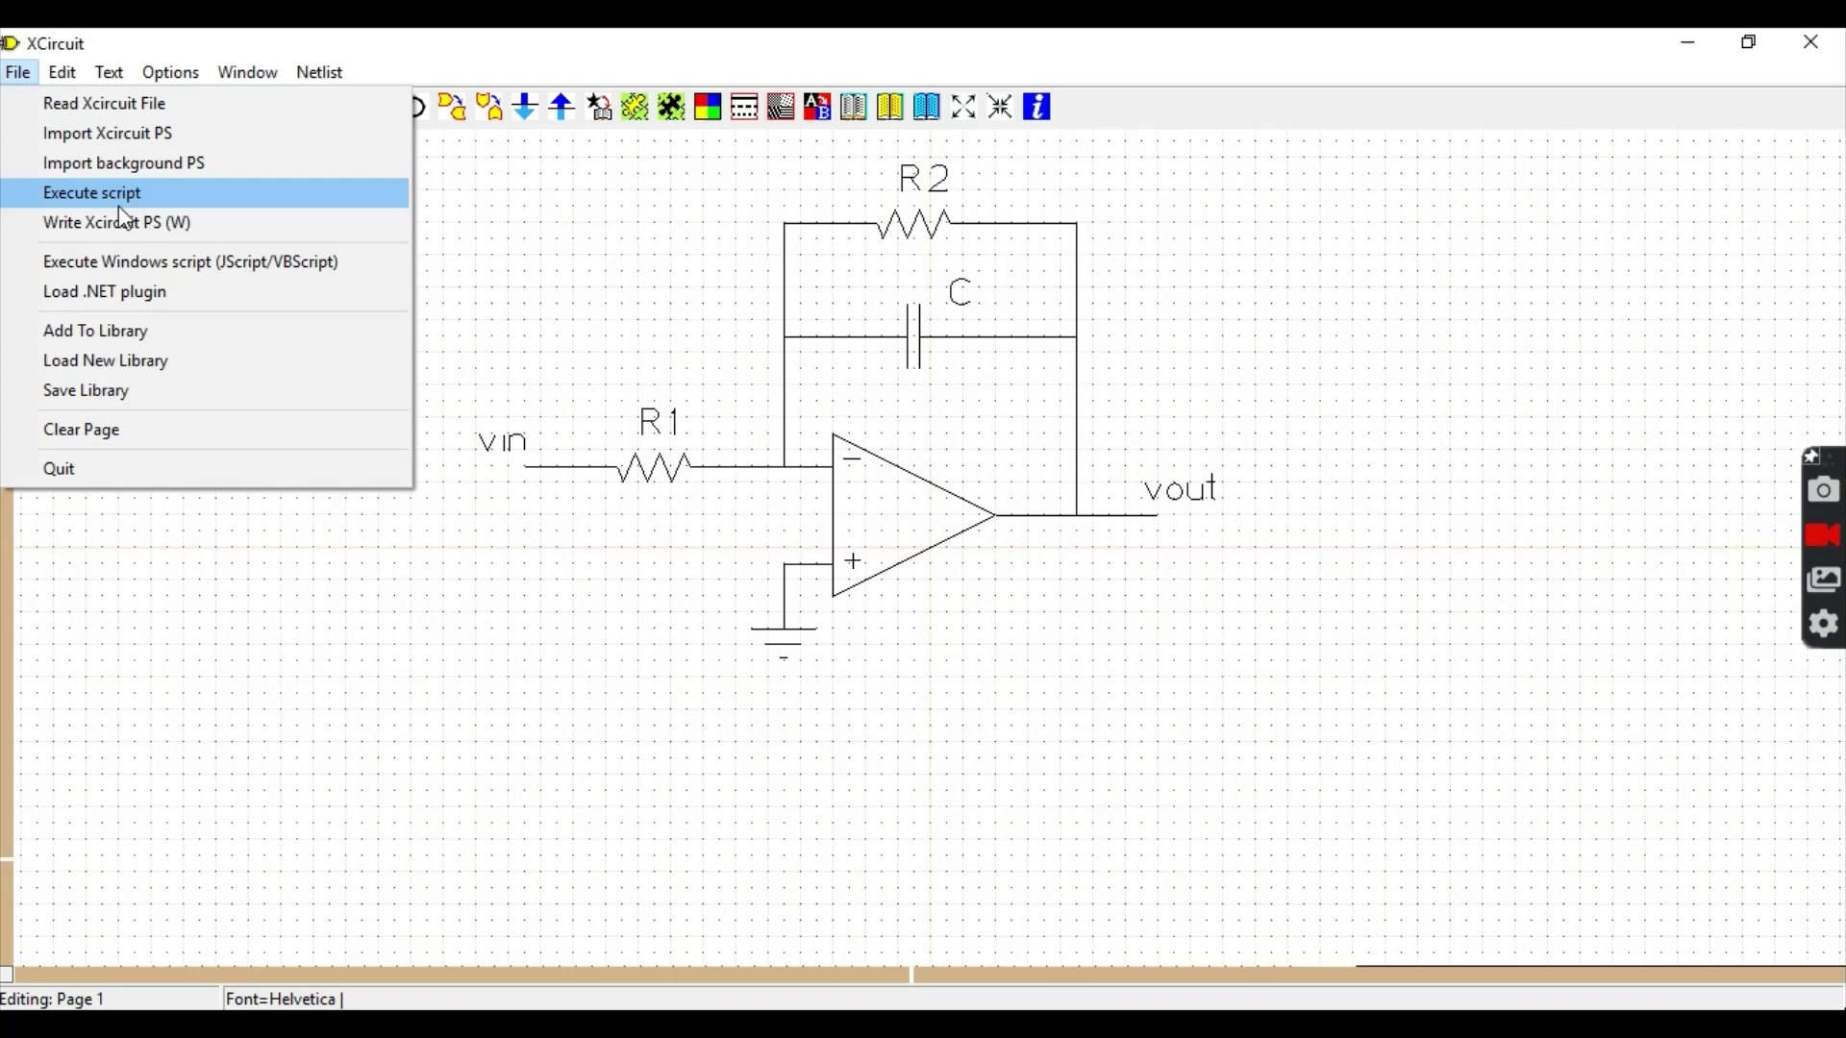
{"action": "left_click", "coordinate": [221, 227]}
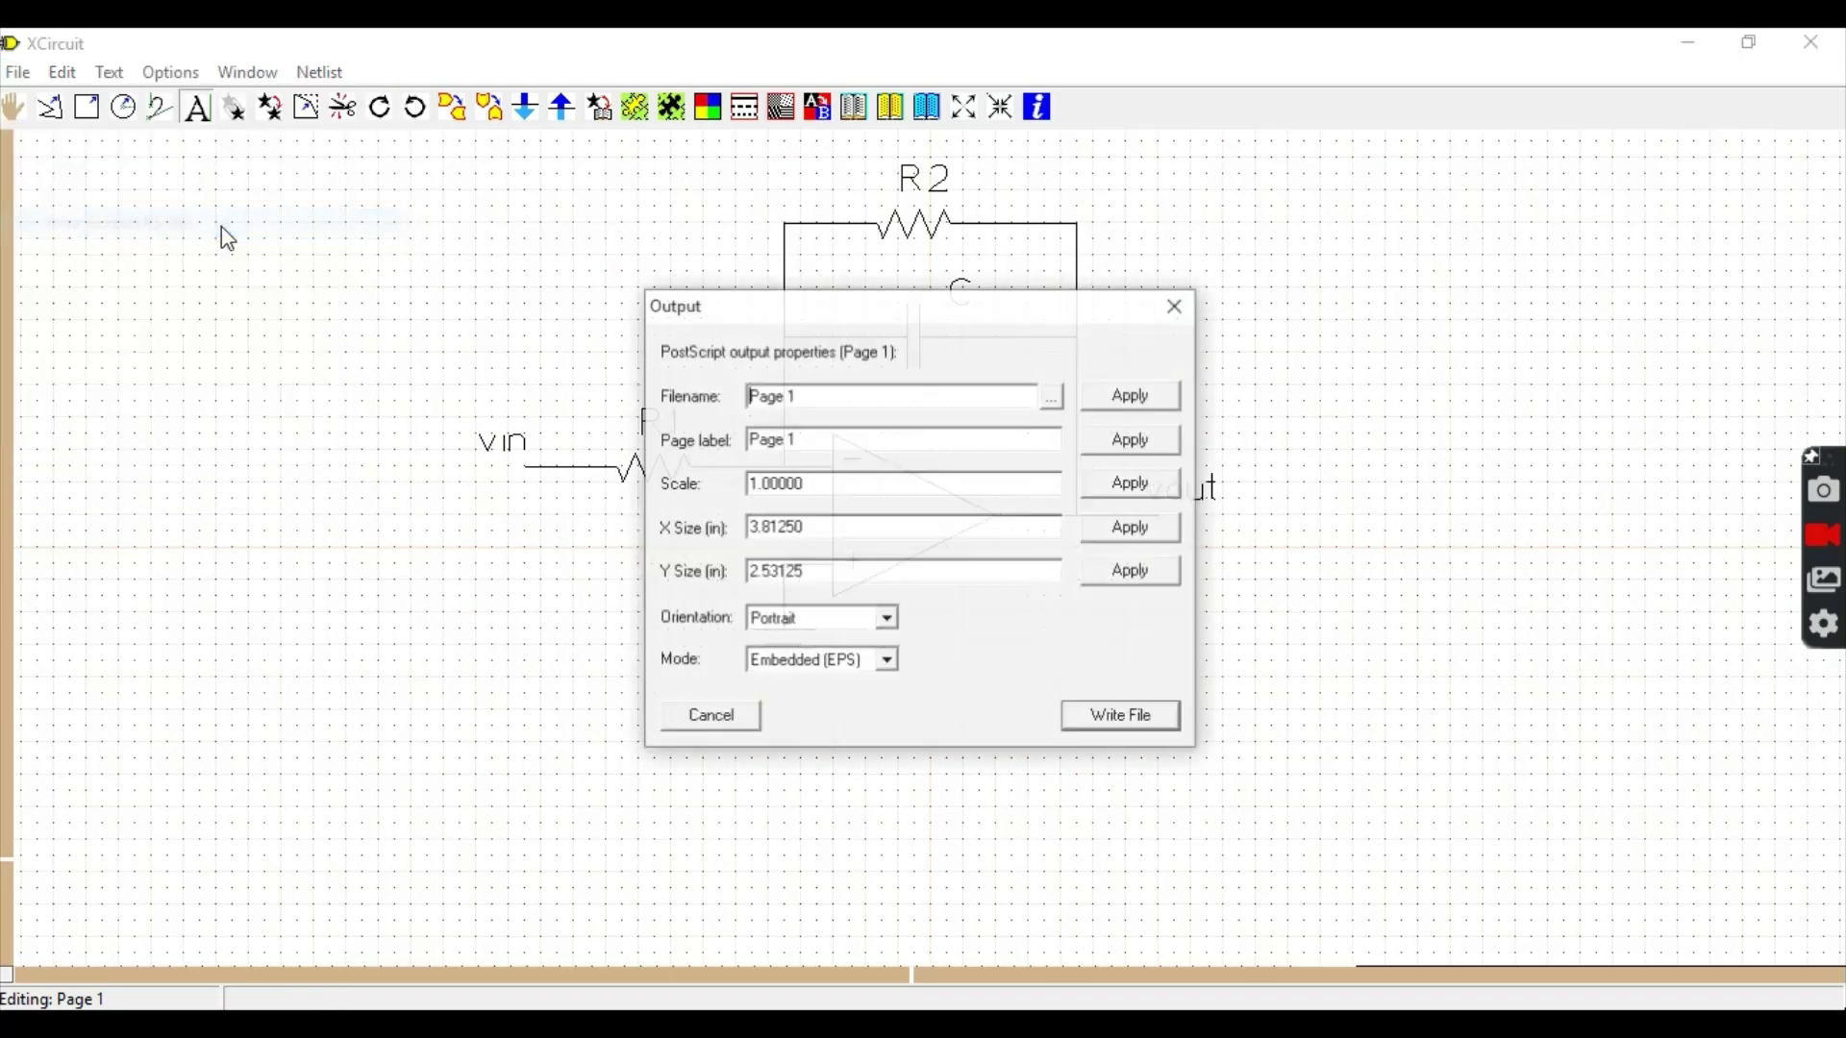
{"action": "left_click", "coordinate": [1053, 397]}
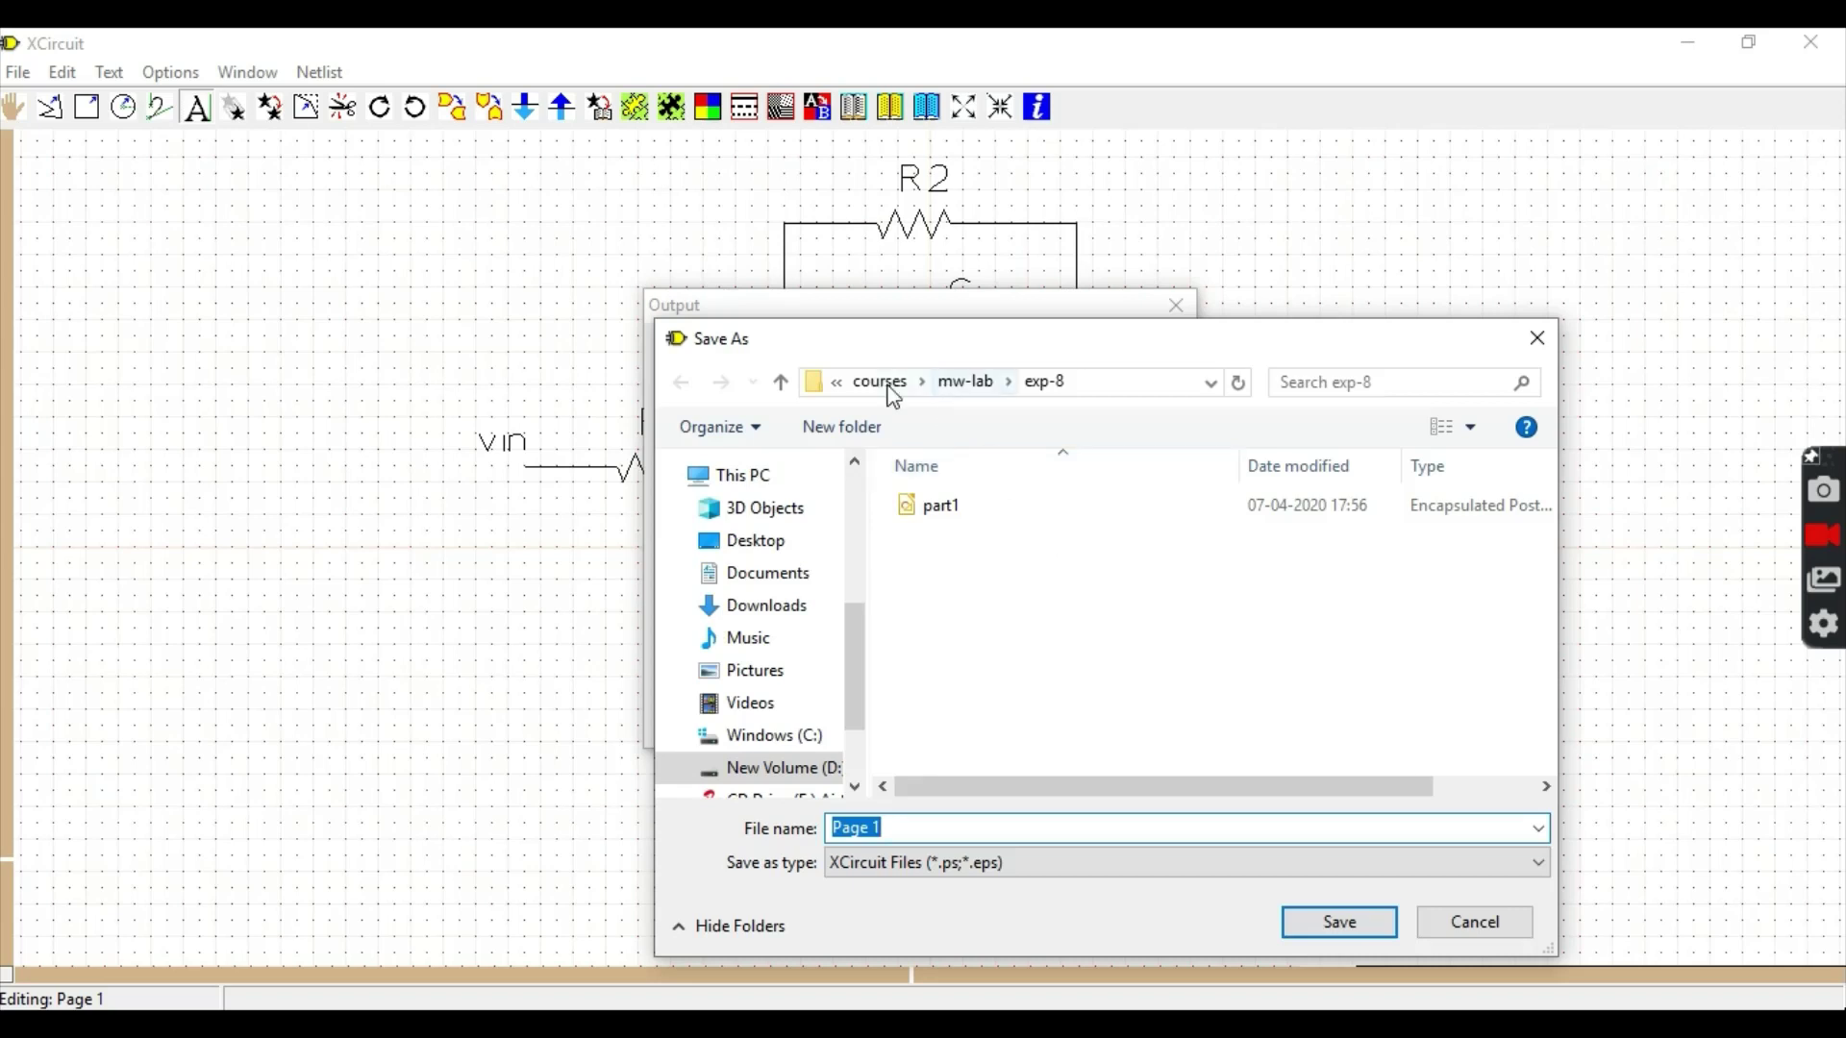
{"action": "left_click", "coordinate": [782, 769]}
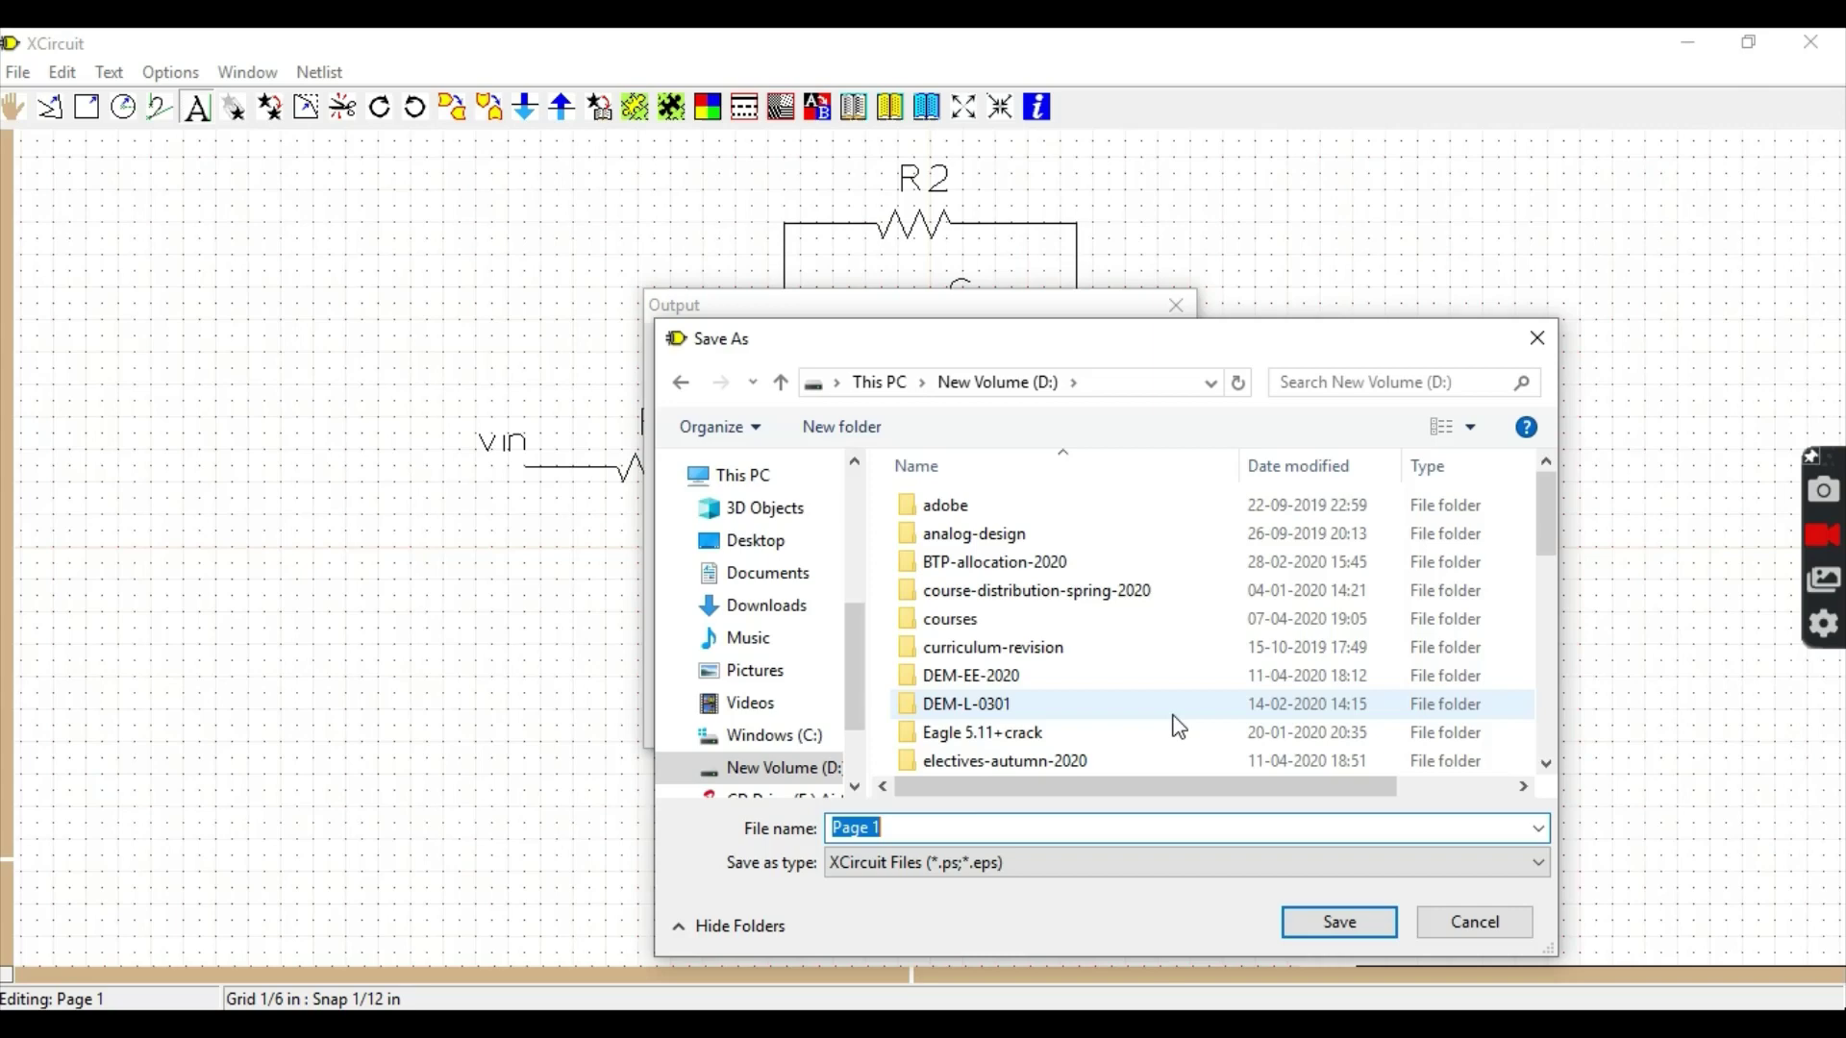
{"action": "scroll", "coordinate": [1177, 727], "scroll_direction": "down", "scroll_amount": 5}
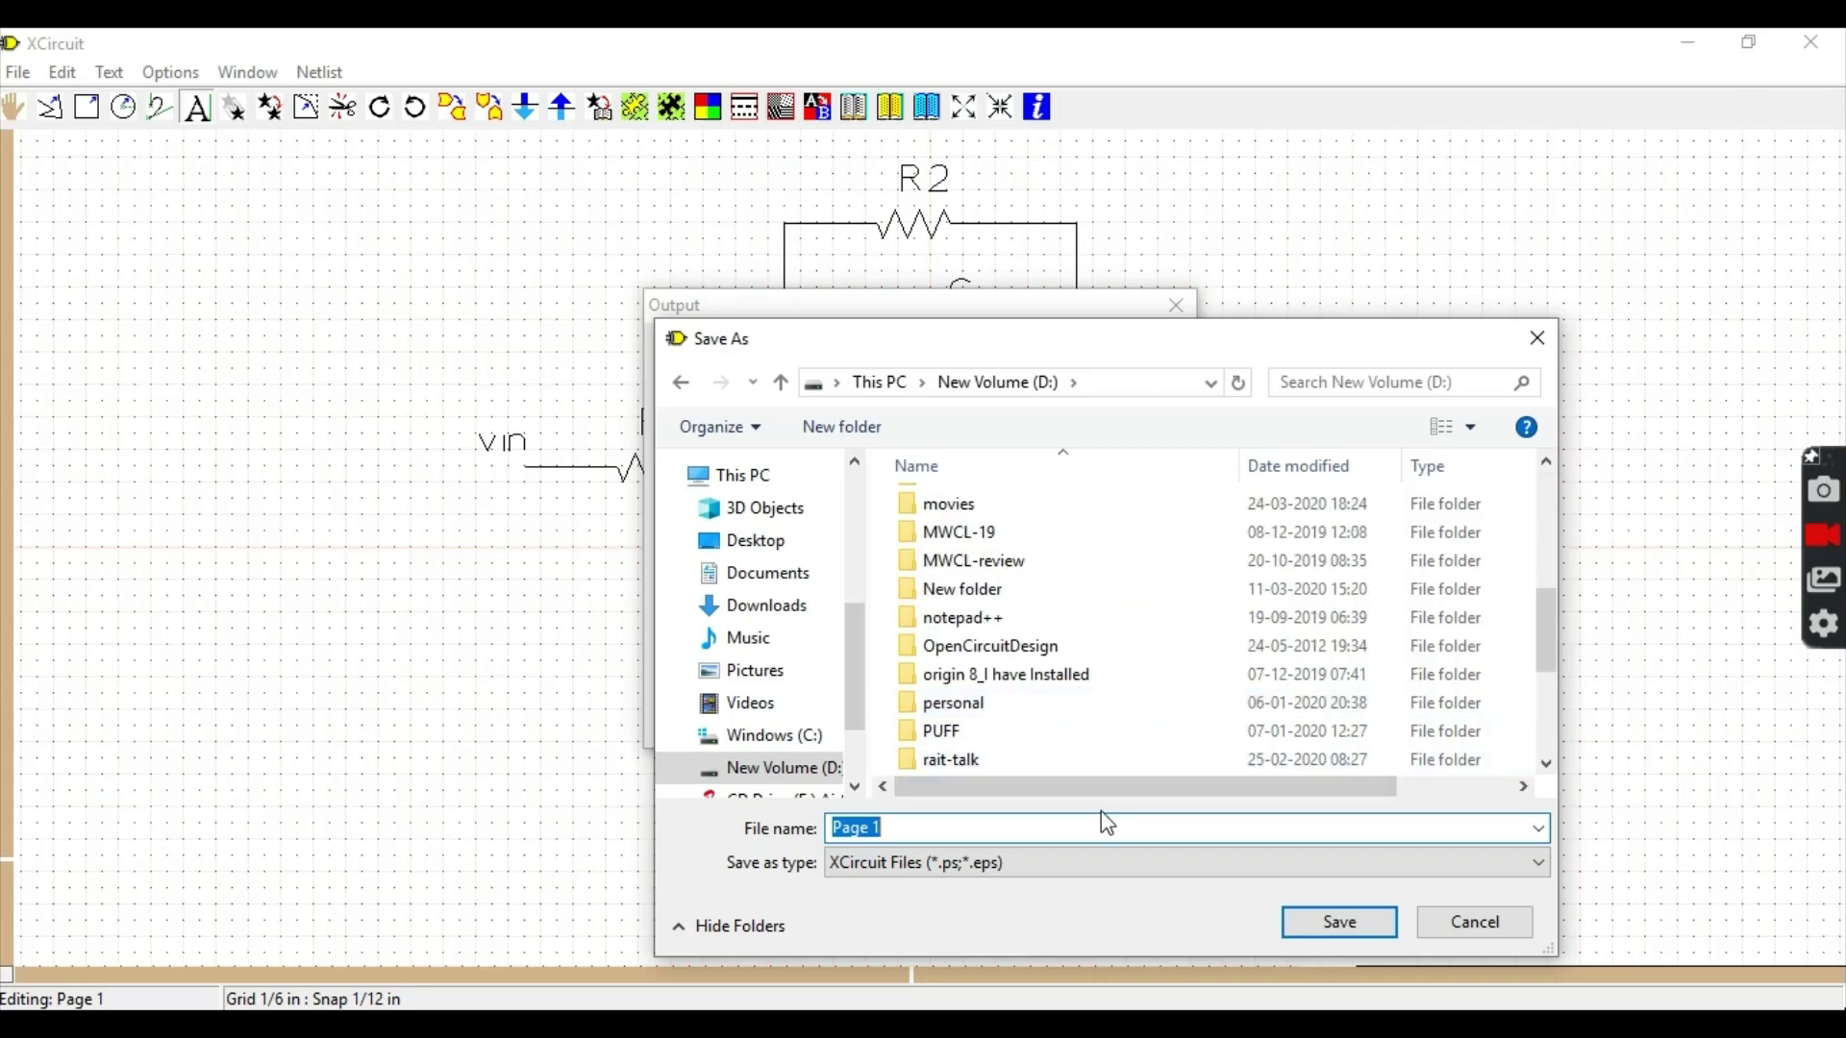
{"action": "key", "text": "BackSpace"}
{"action": "type", "text": "test1.eps"}
{"action": "left_click", "coordinate": [1338, 923]}
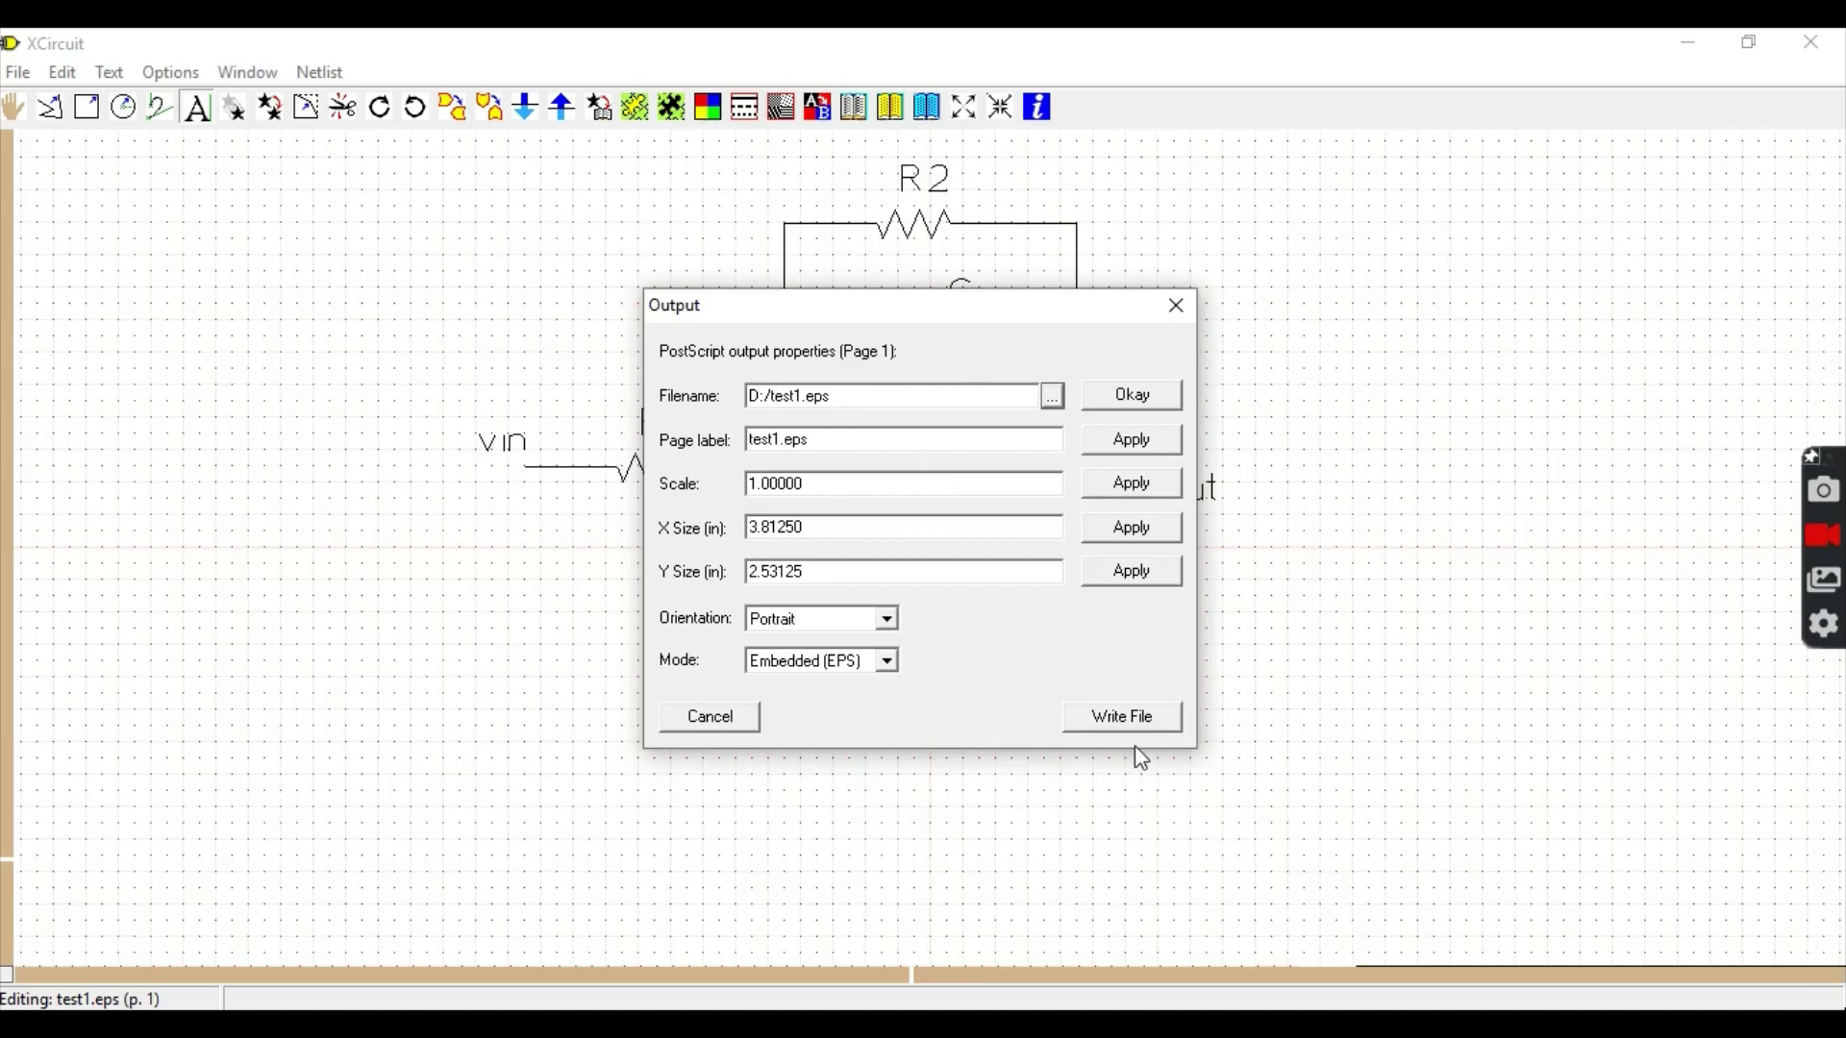
{"action": "left_click", "coordinate": [1142, 721]}
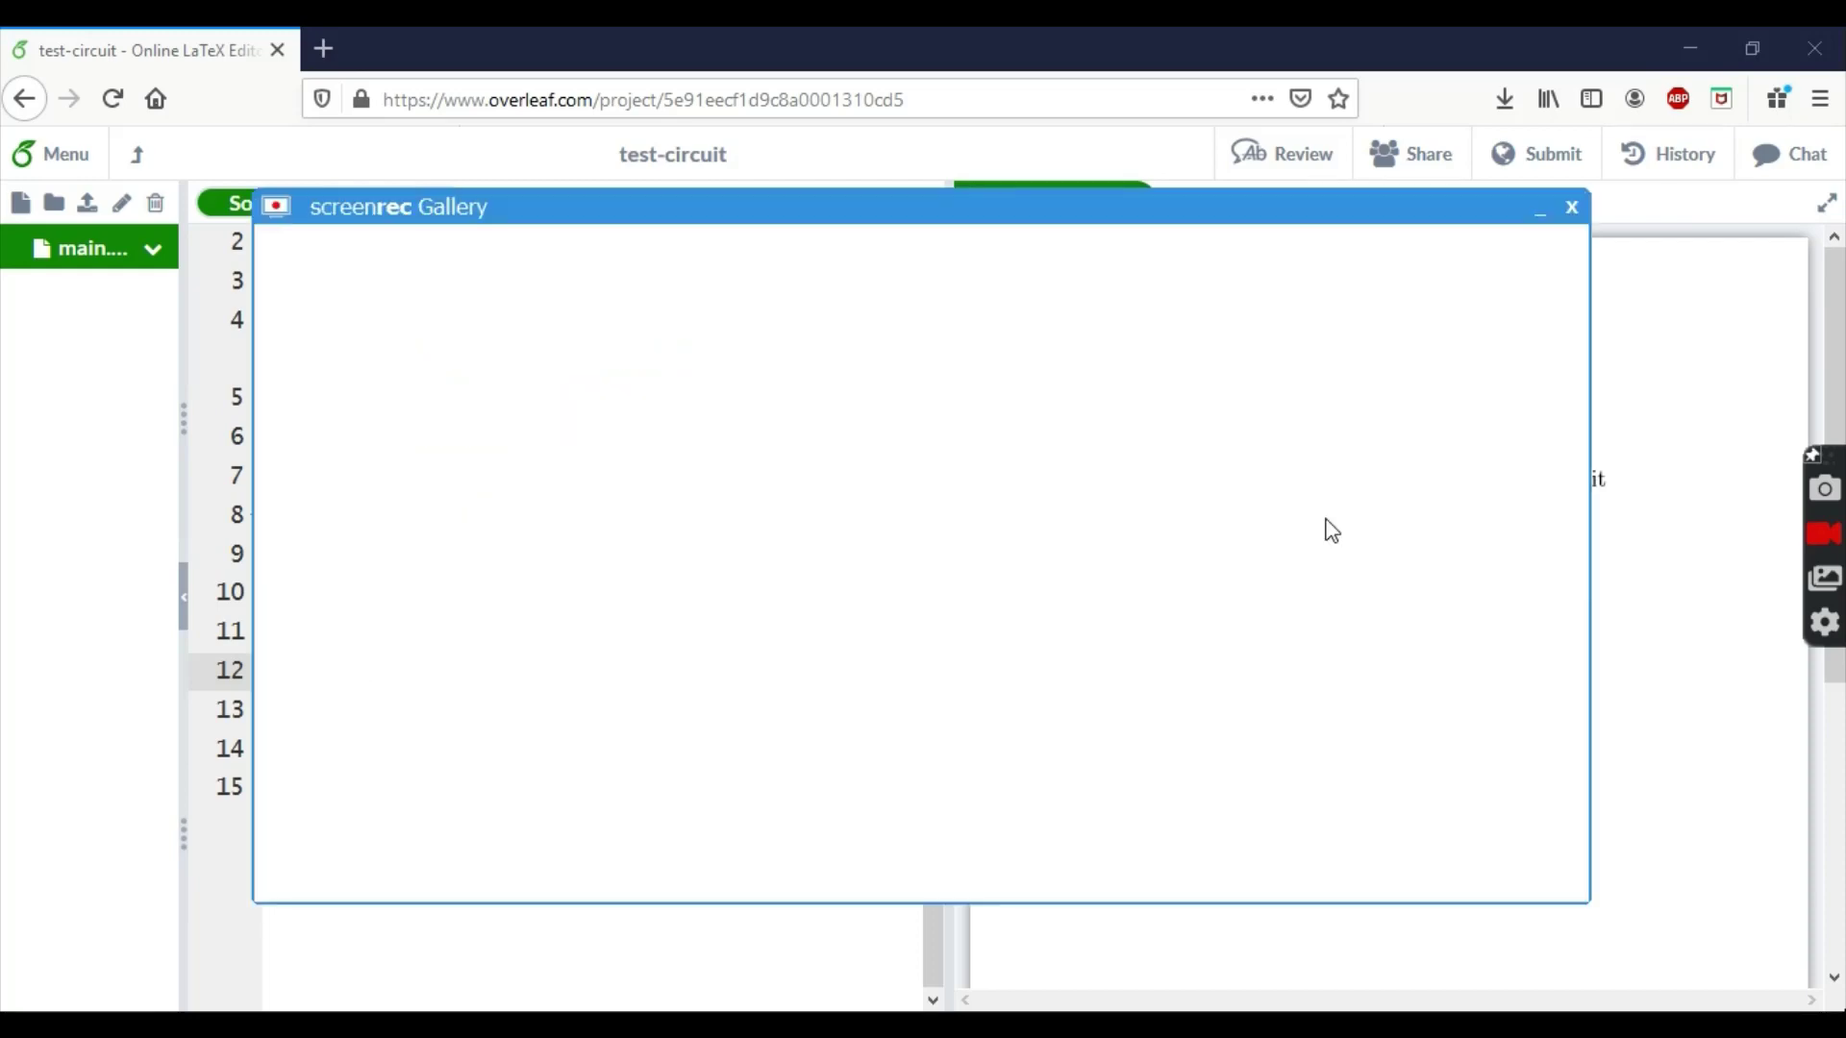
Hide the recorder gallery to bring the Overleaf editor and title-page preview into view.
{"action": "left_click", "coordinate": [1541, 210]}
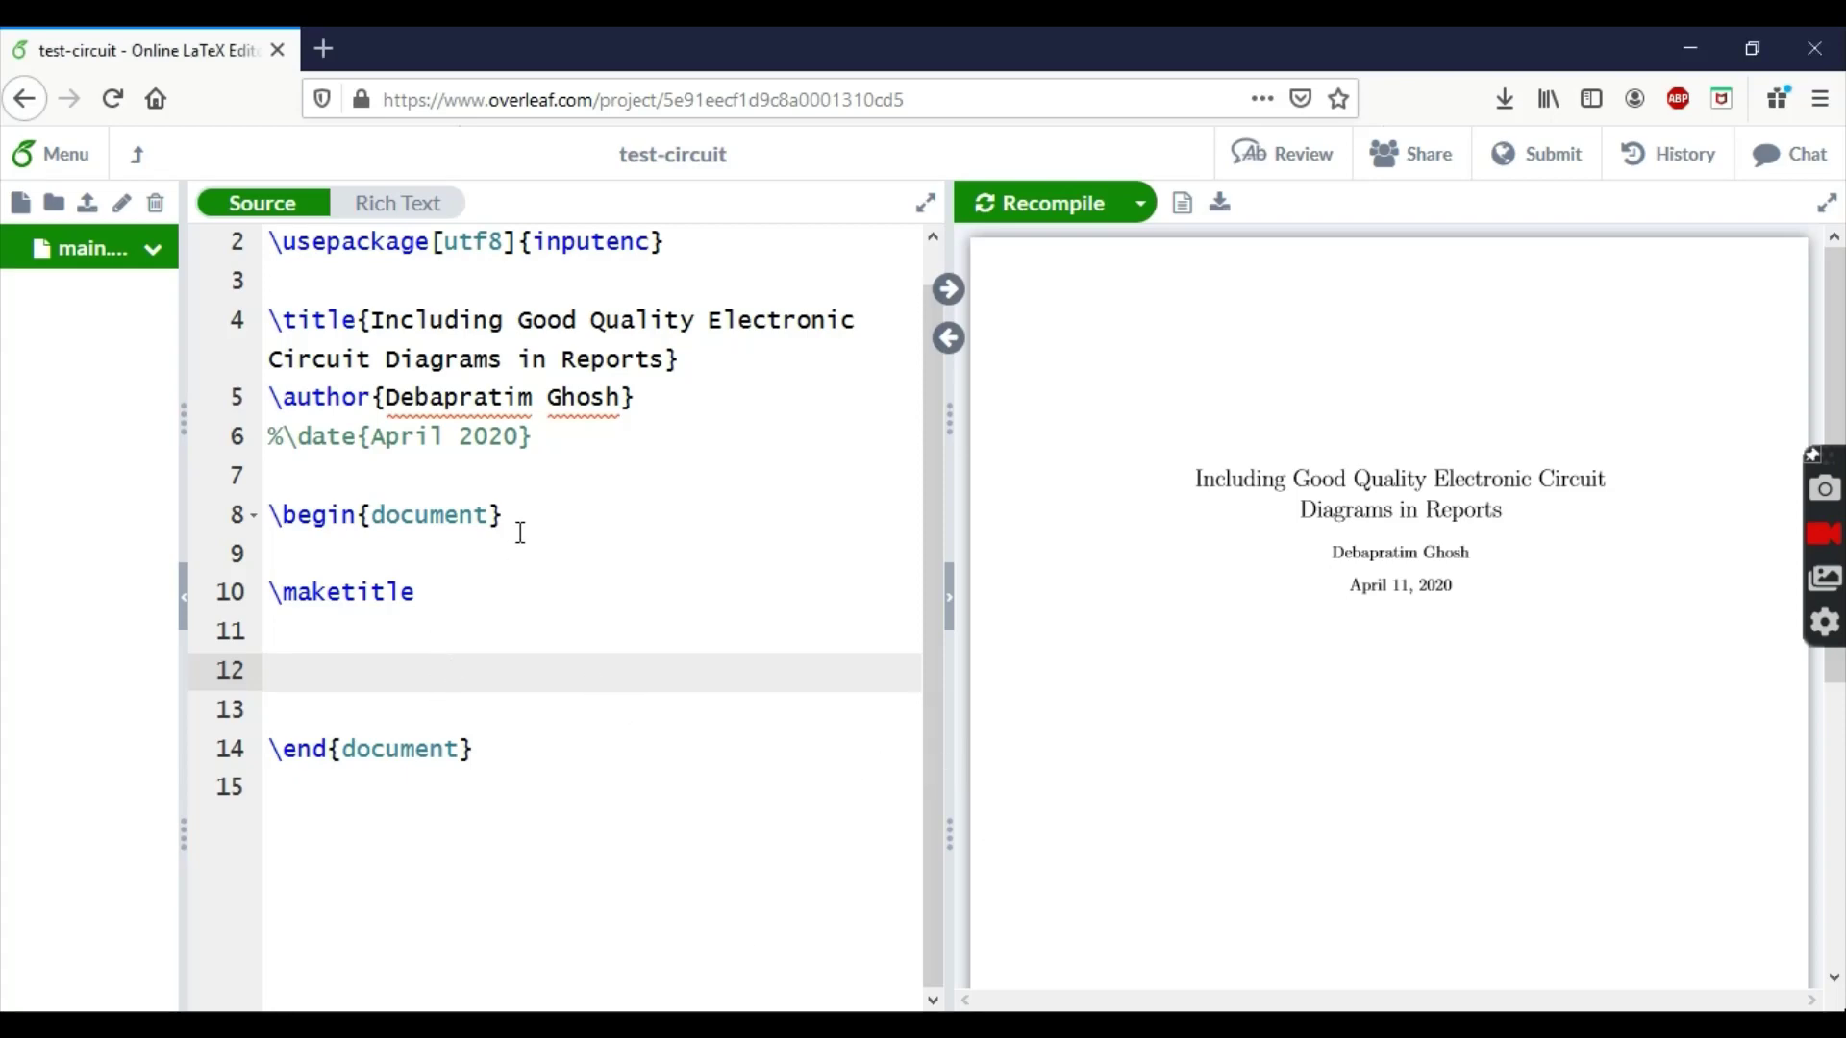
Write the sentence 'An example circuit is shown in Figure \ref{fig:test1}.'.
{"action": "type", "text": "An example circuit is"}
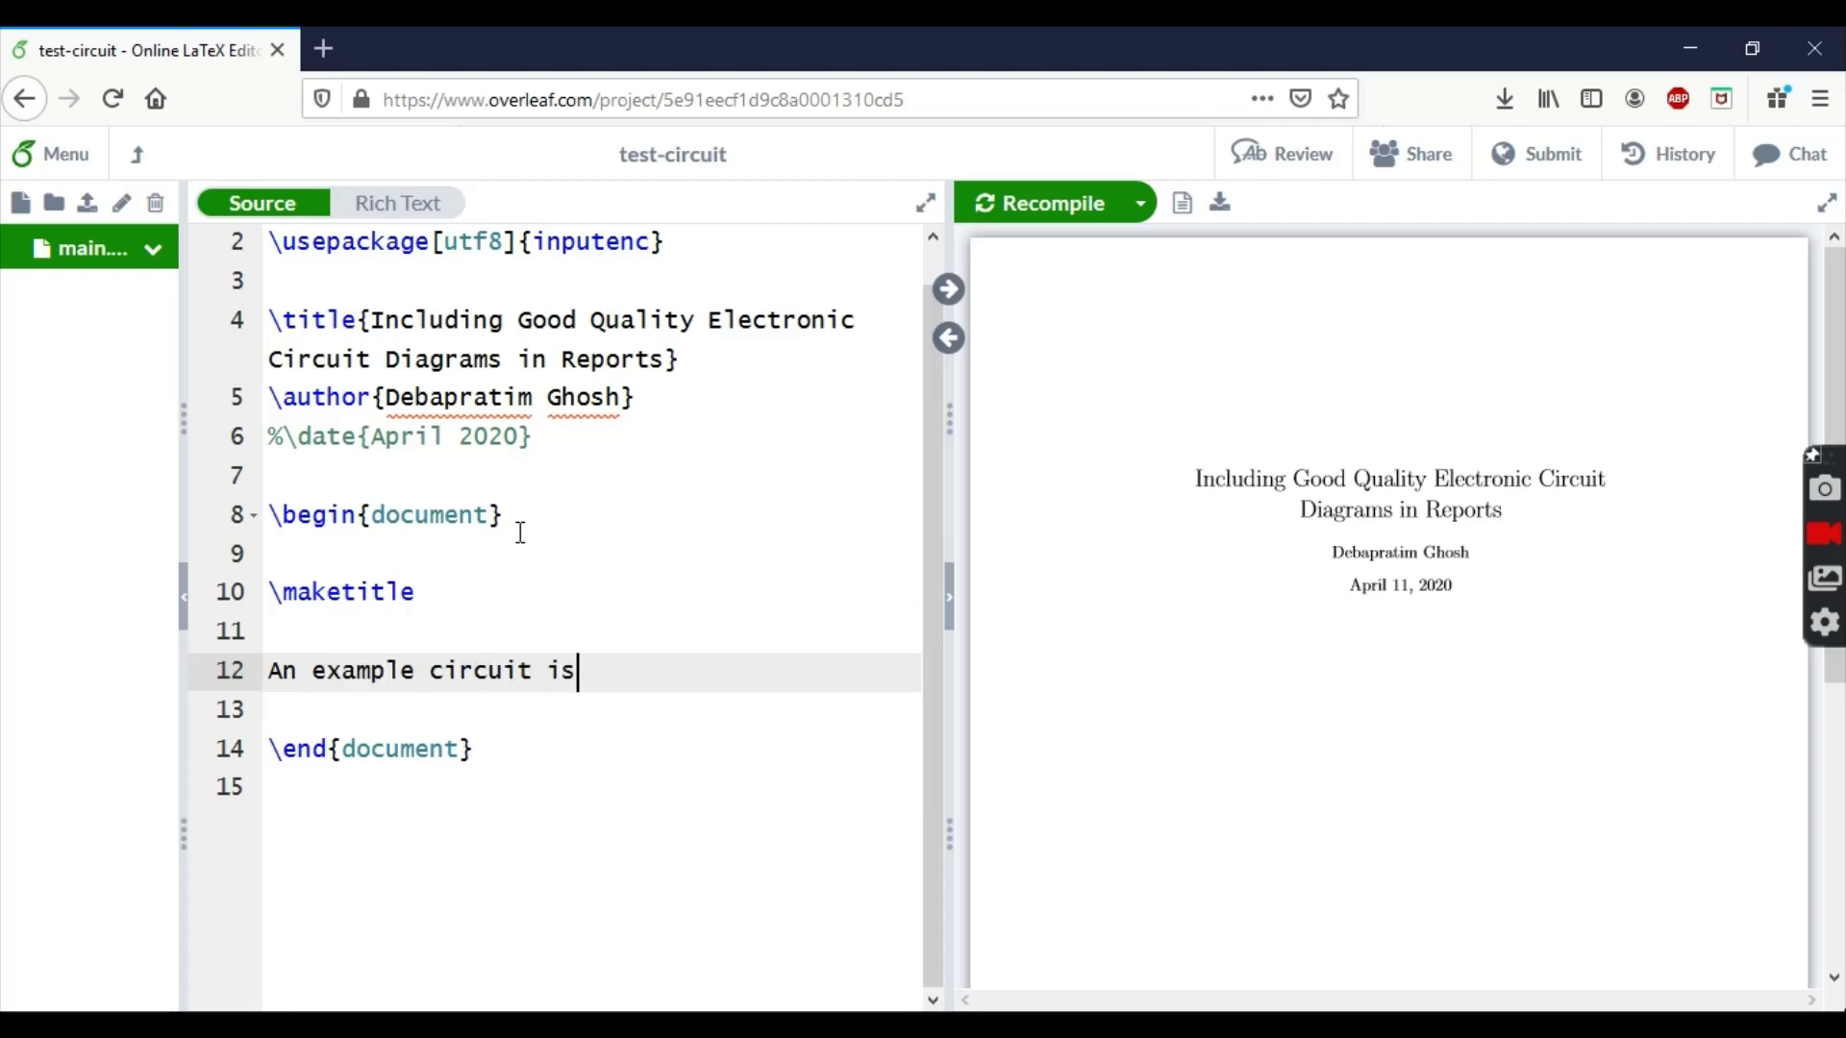
{"action": "type", "text": " shown in Figure"}
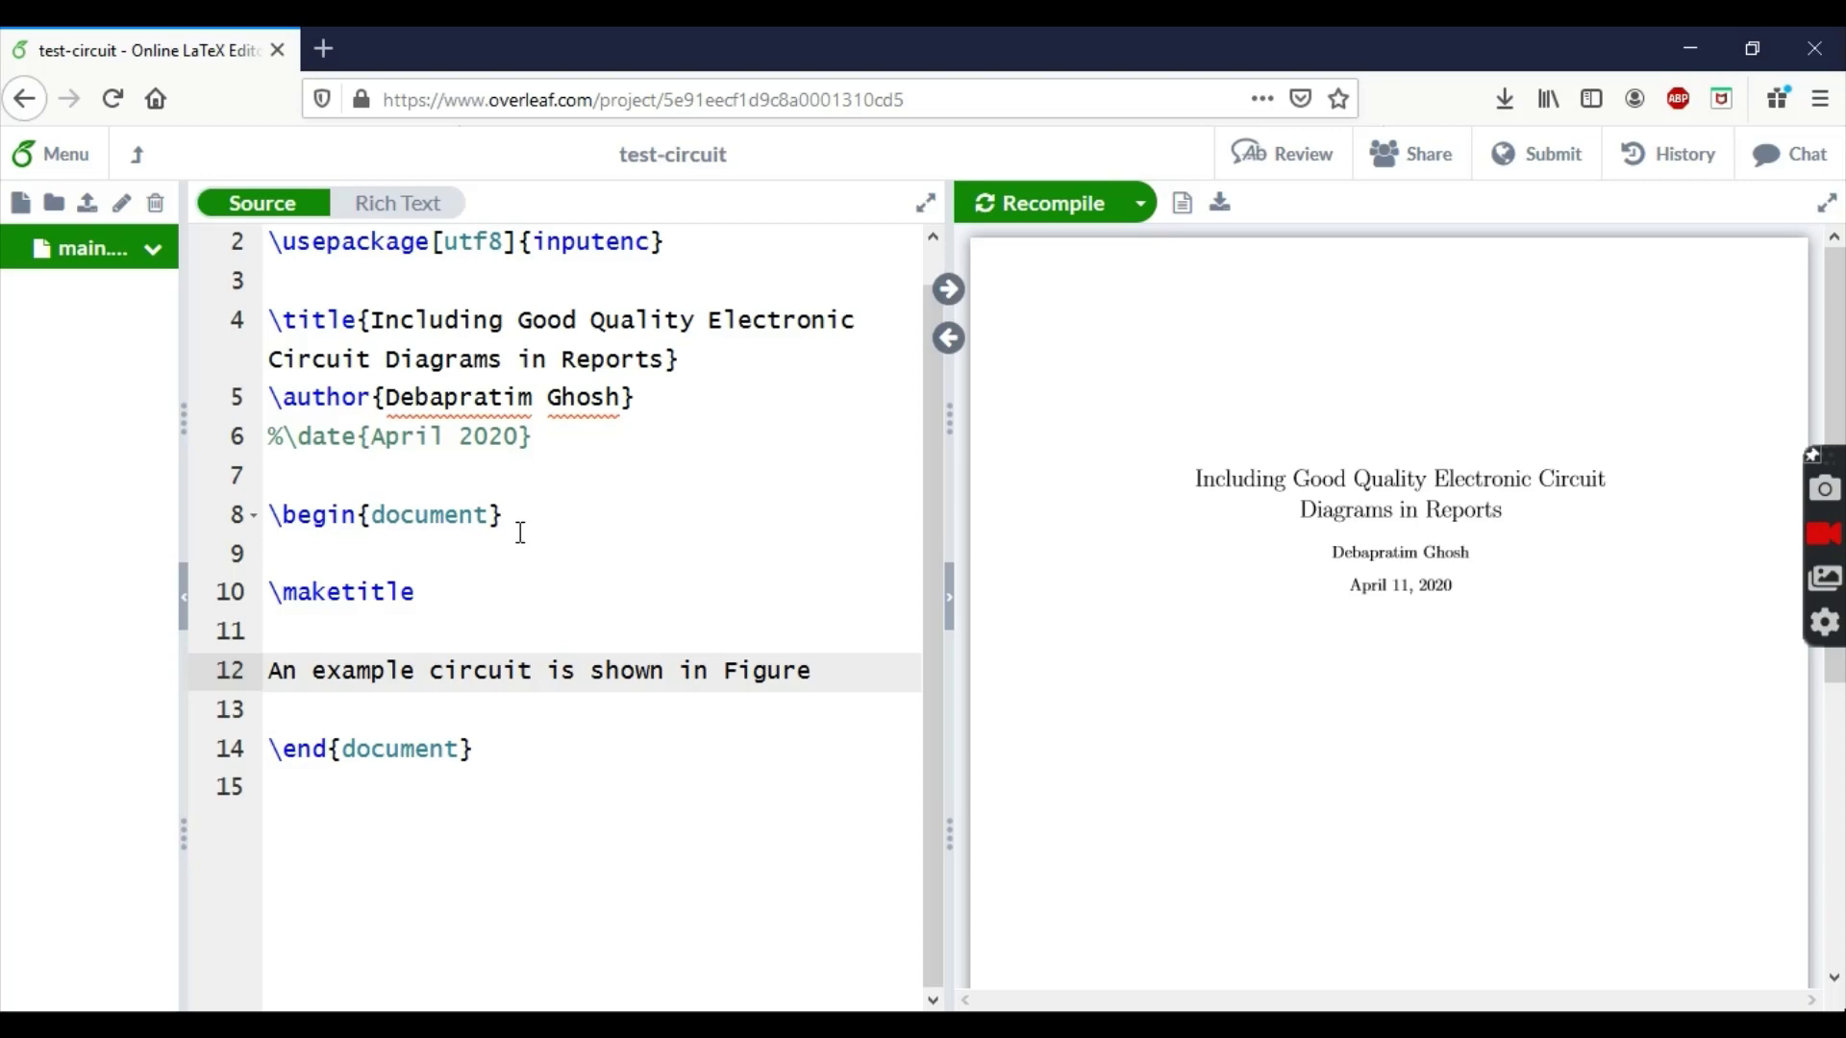
{"action": "type", "text": "\\ref"}
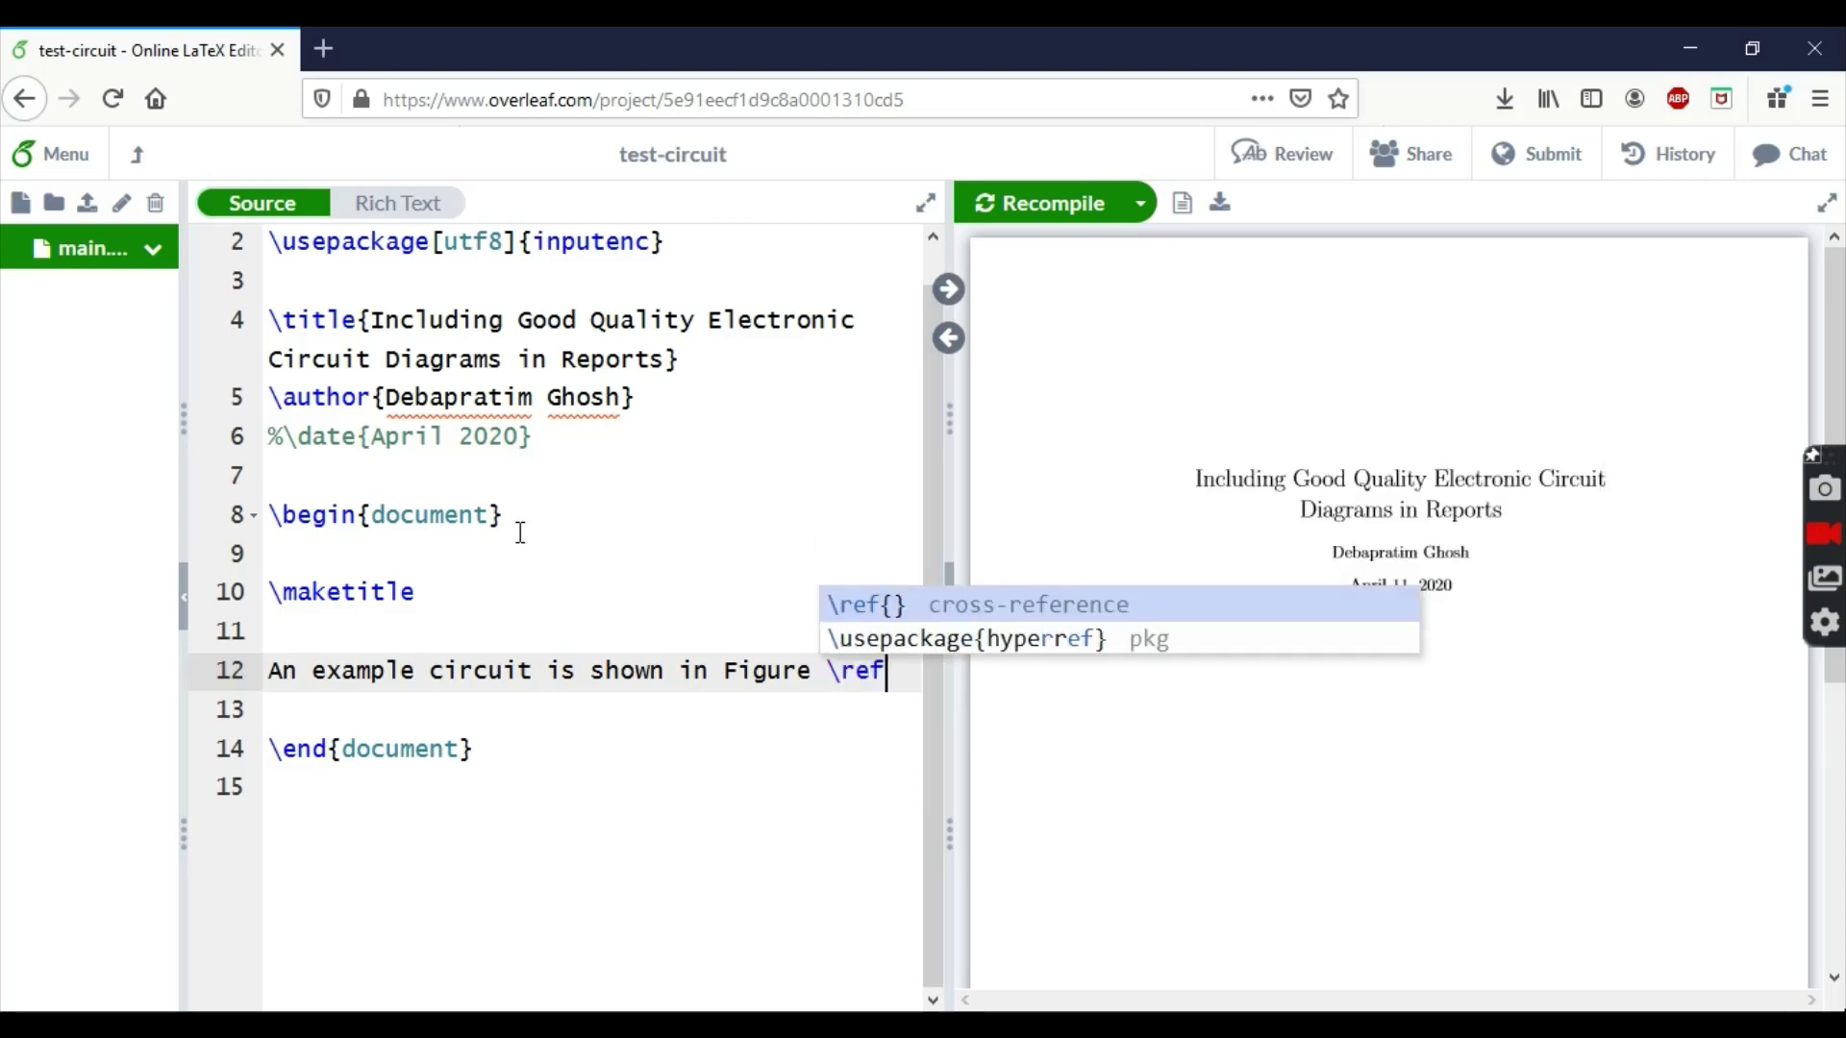
{"action": "type", "text": "{}"}
{"action": "key", "text": "Left"}
{"action": "type", "text": "fig:"}
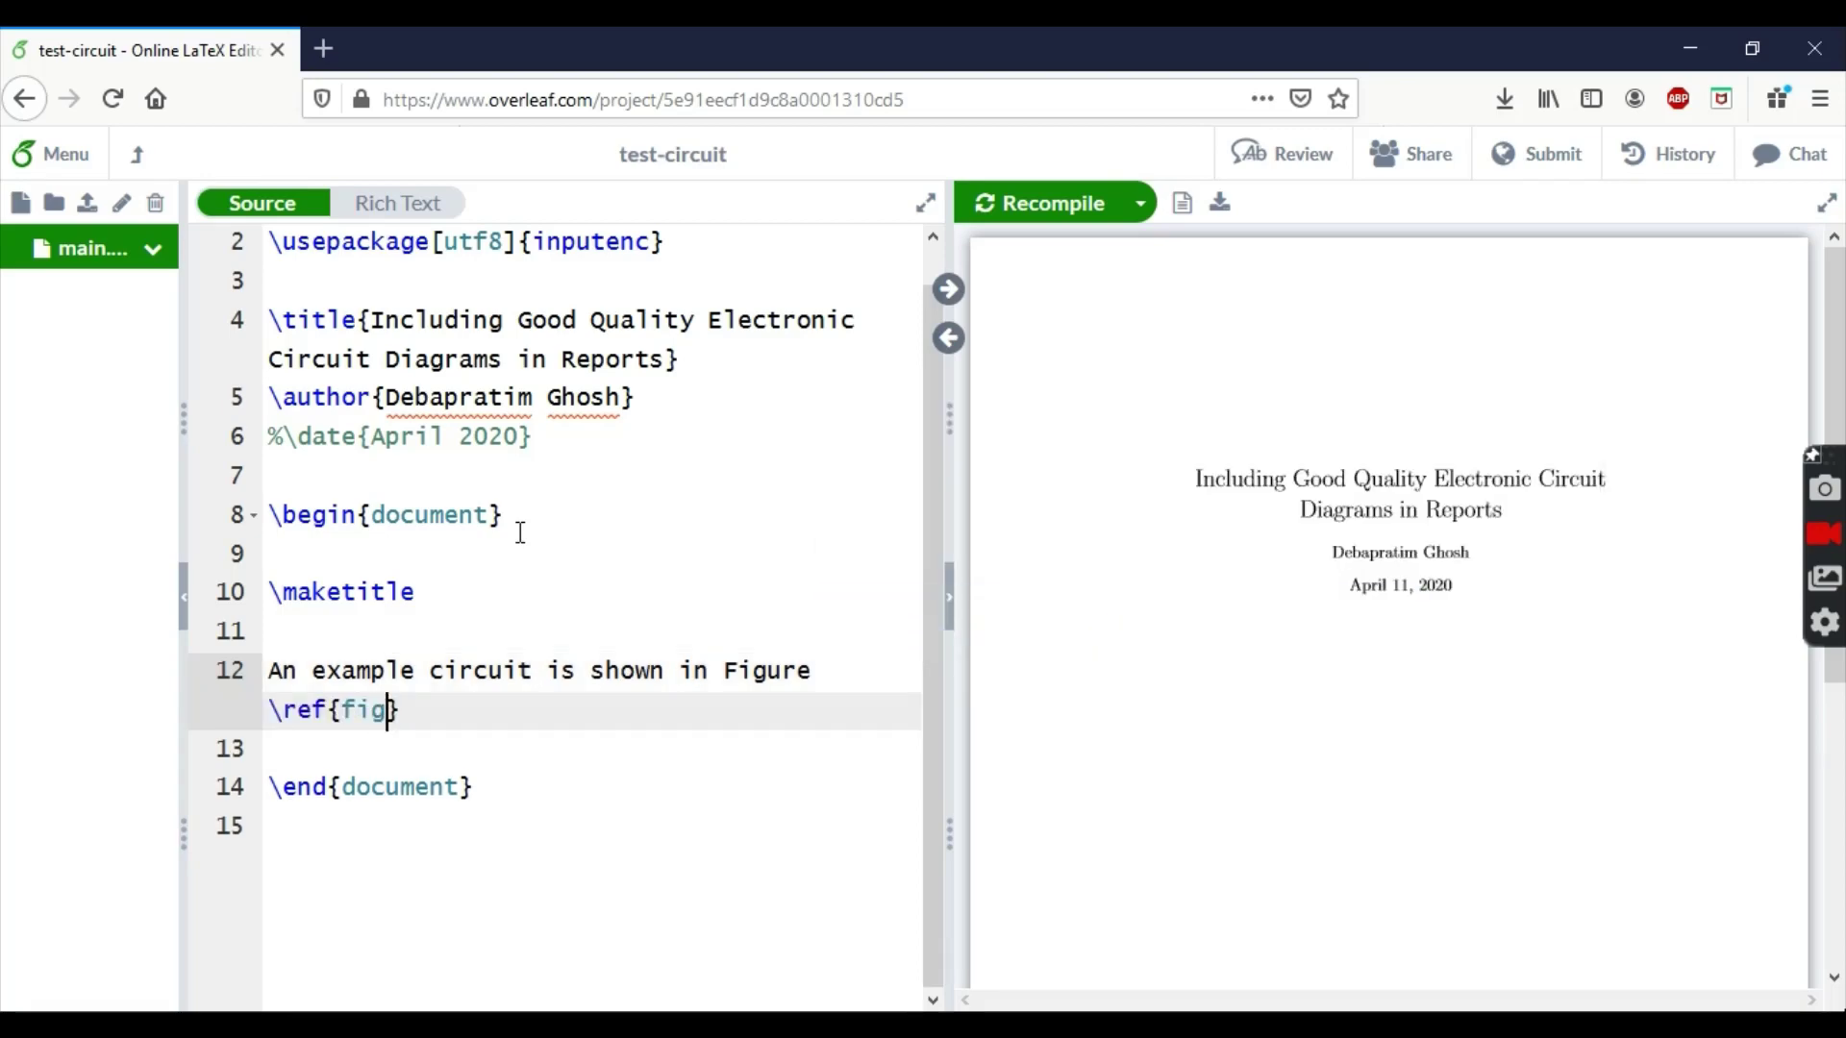
{"action": "type", "text": "test1}."}
Add an empty figure environment with [!h] placement below the sentence.
{"action": "key", "text": "Return"}
{"action": "type", "text": "\\"}
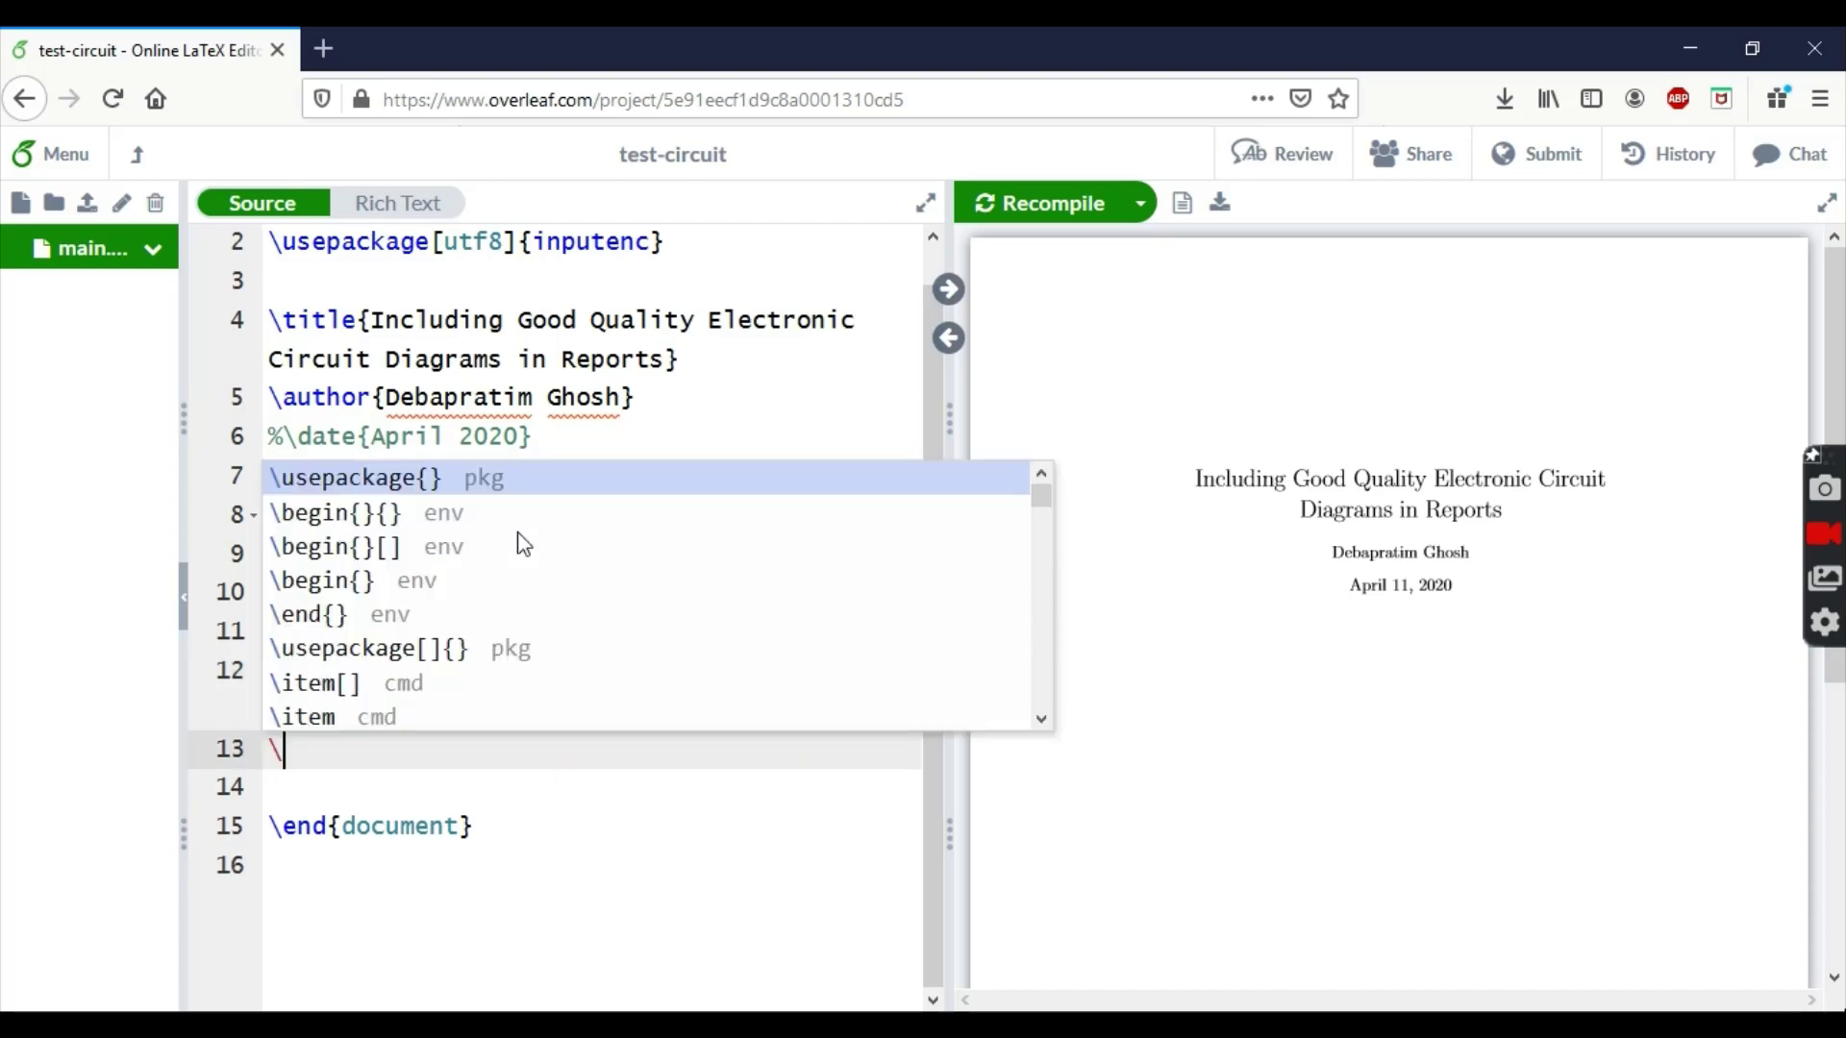
{"action": "type", "text": "begin"}
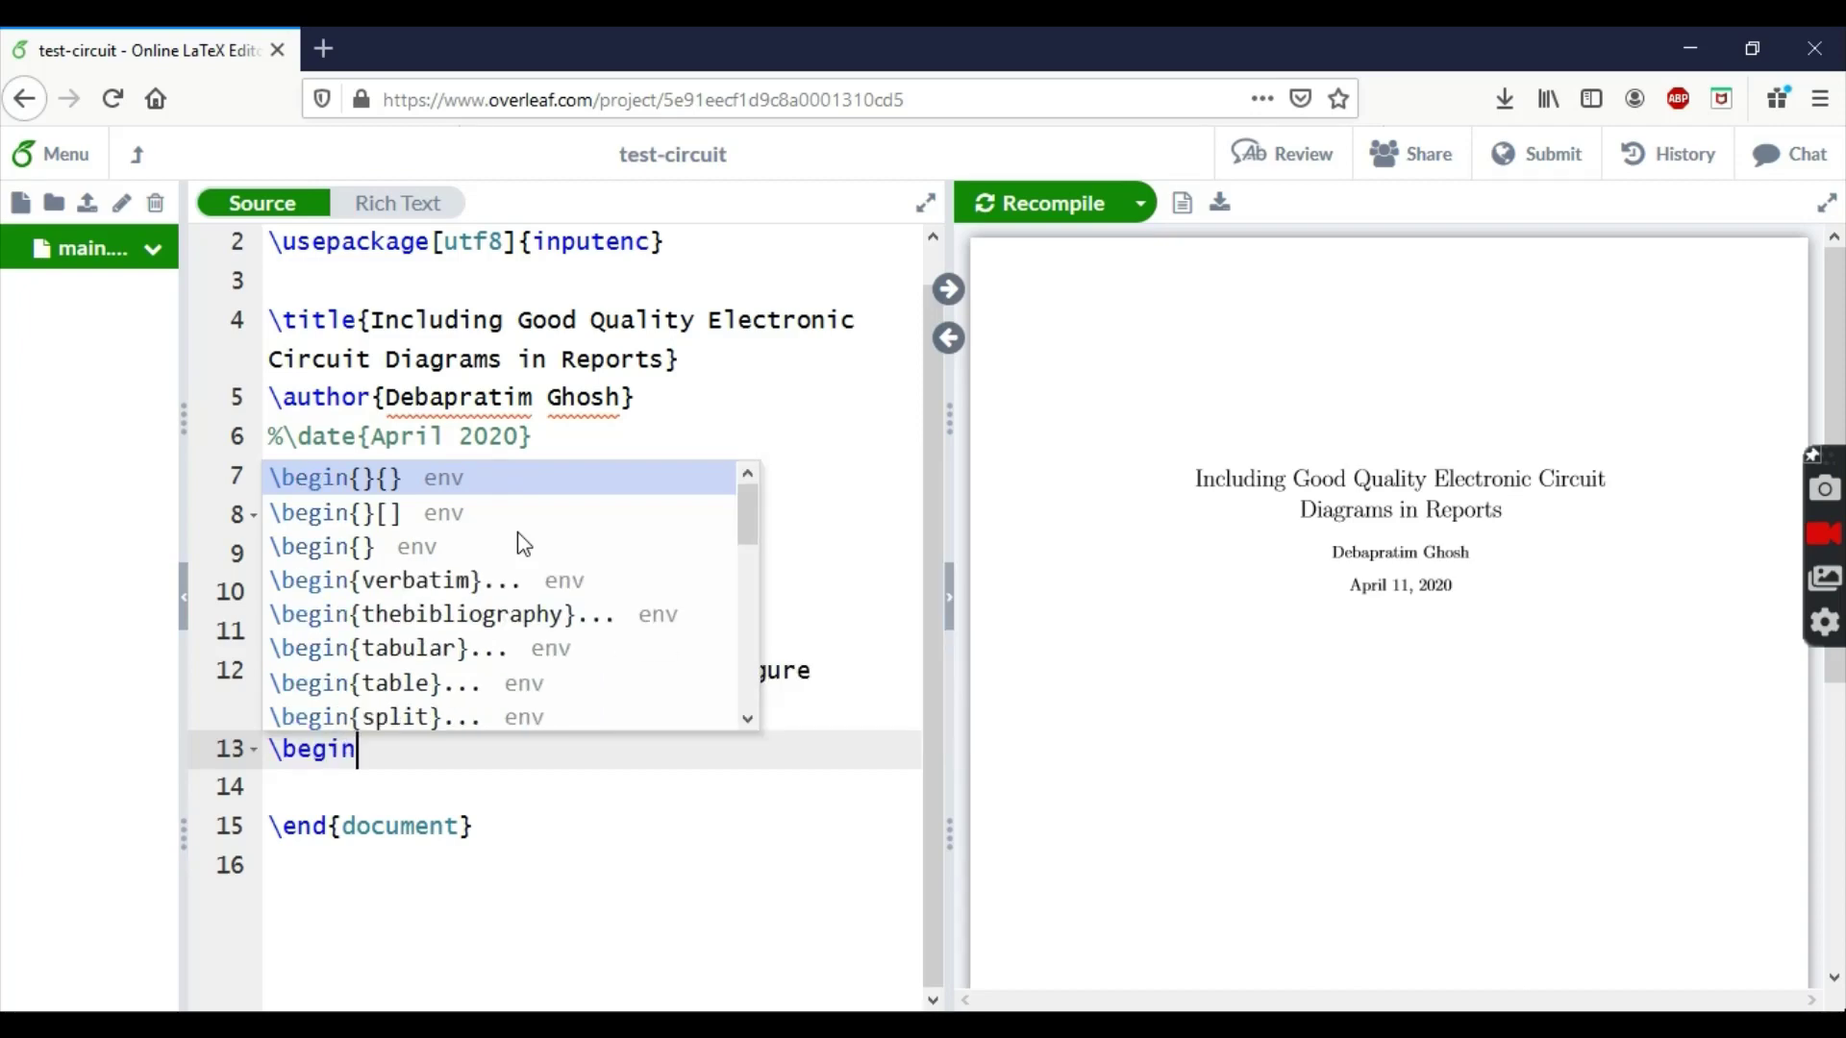
{"action": "type", "text": "{figure}"}
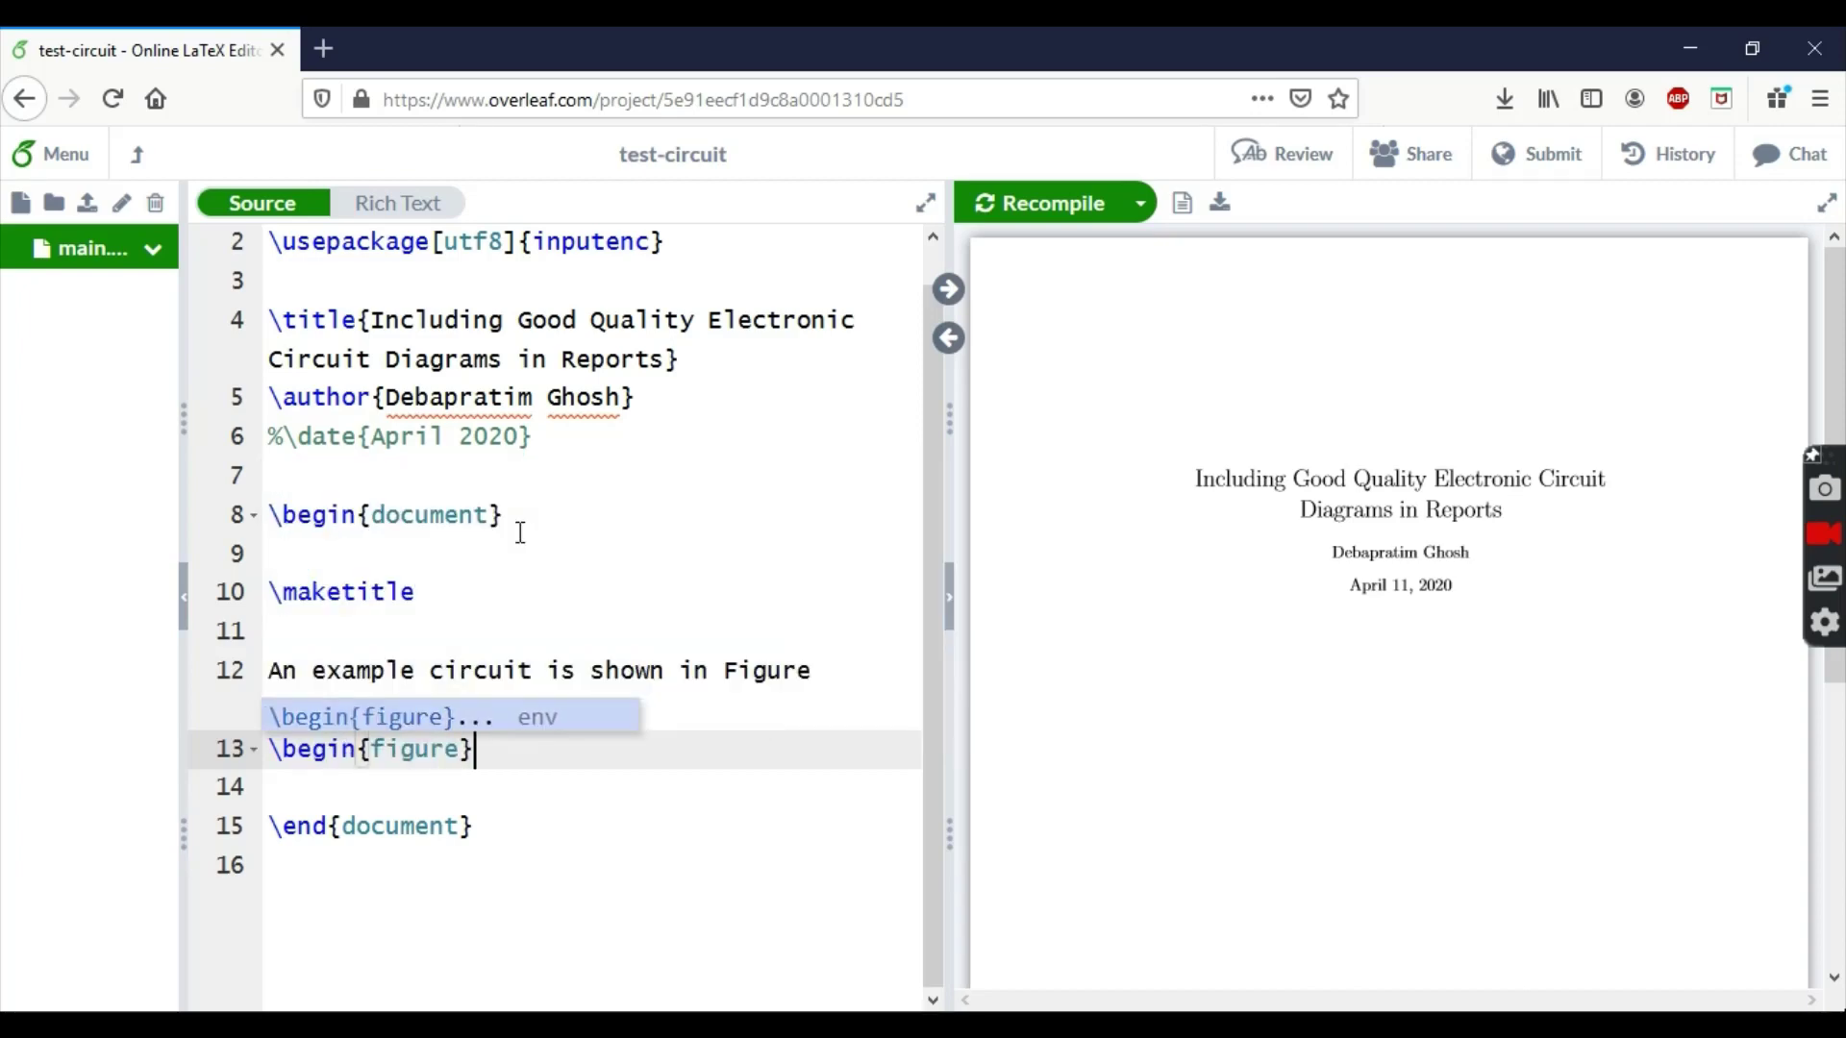
{"action": "type", "text": "[h]"}
{"action": "key", "text": "Return"}
{"action": "type", "text": "\\"}
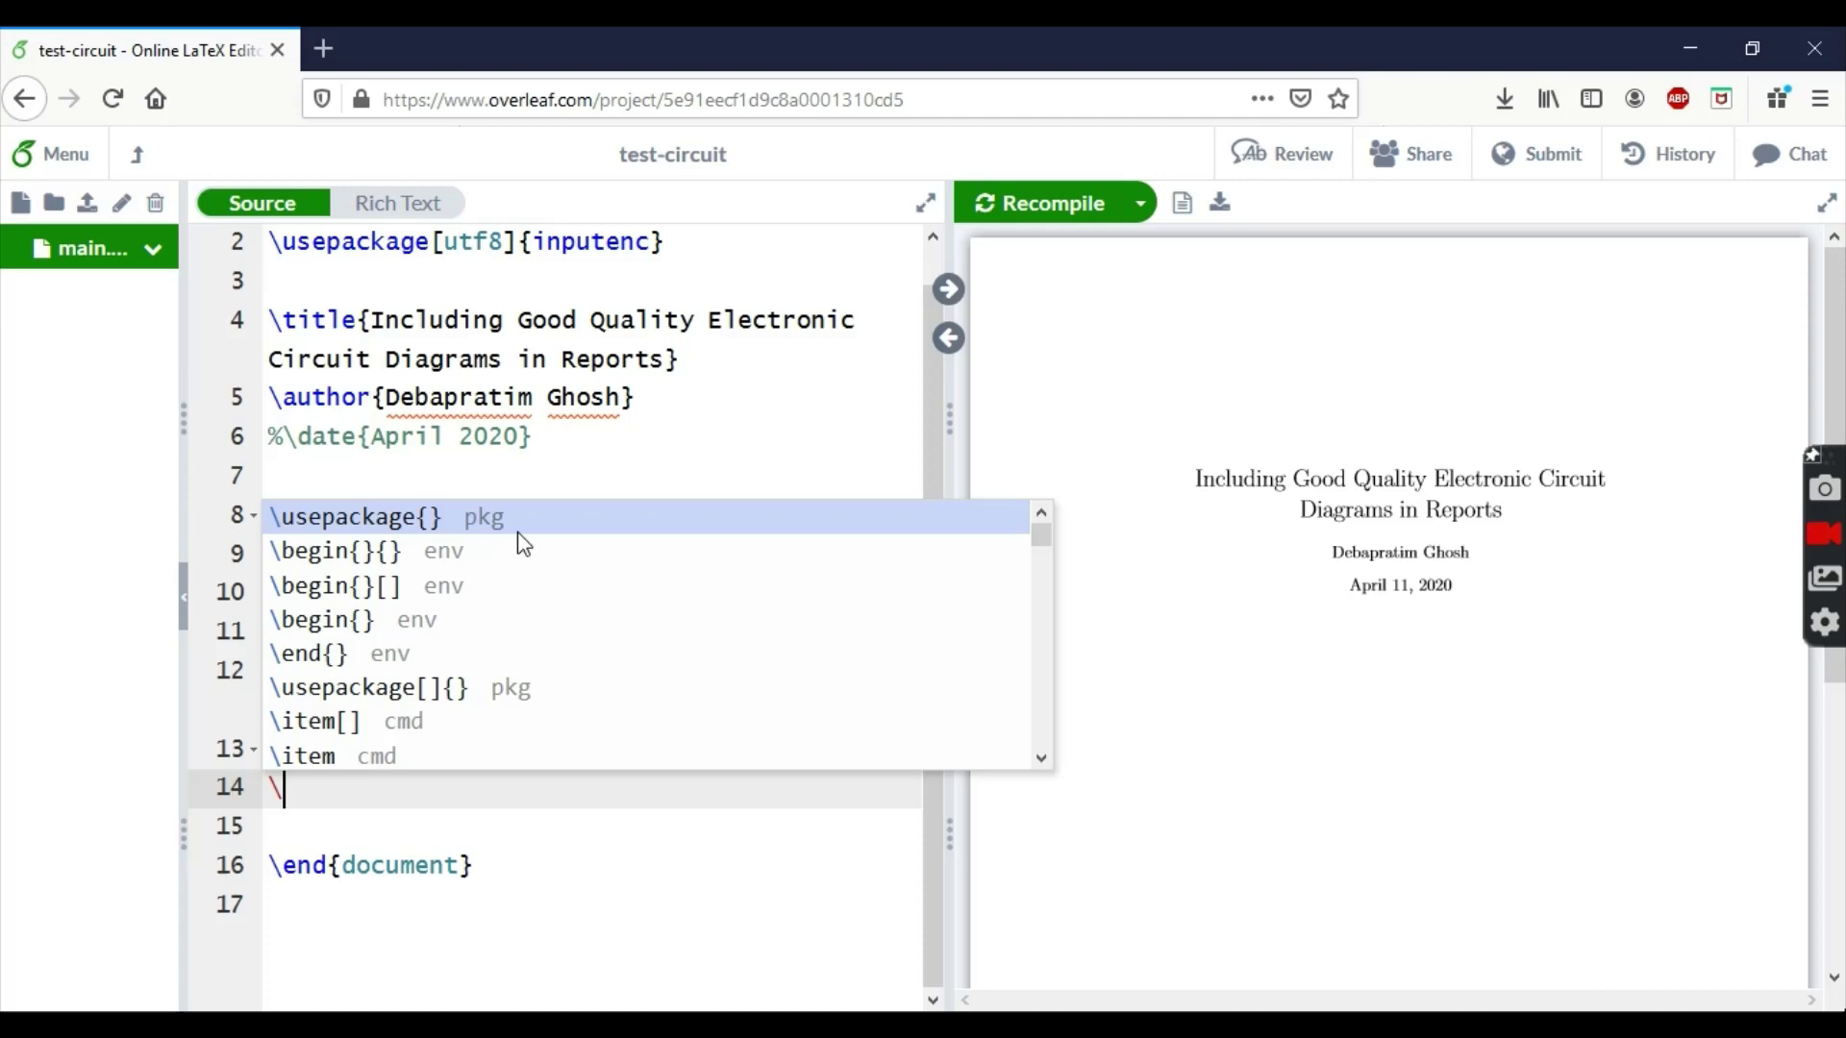
{"action": "type", "text": "end{figure"}
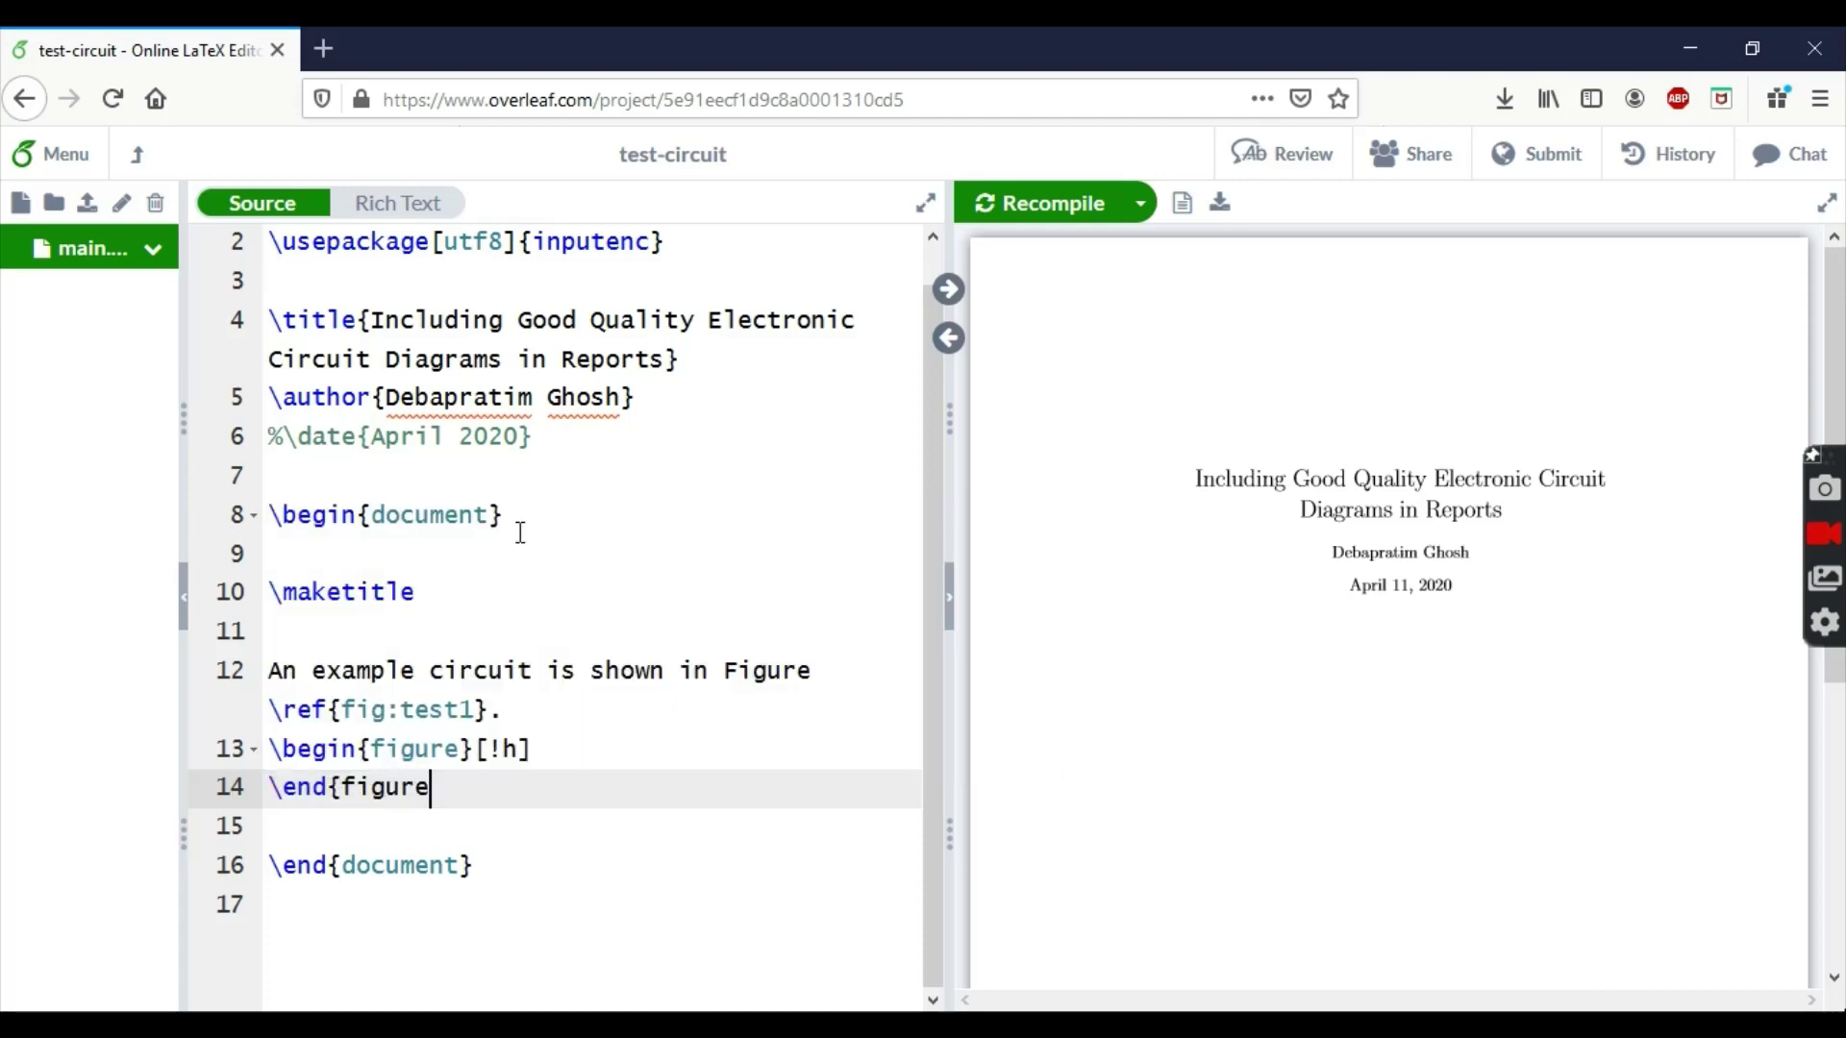
{"action": "type", "text": "}"}
Upload test1.eps from the D: drive into the Overleaf project.
{"action": "left_click", "coordinate": [87, 202]}
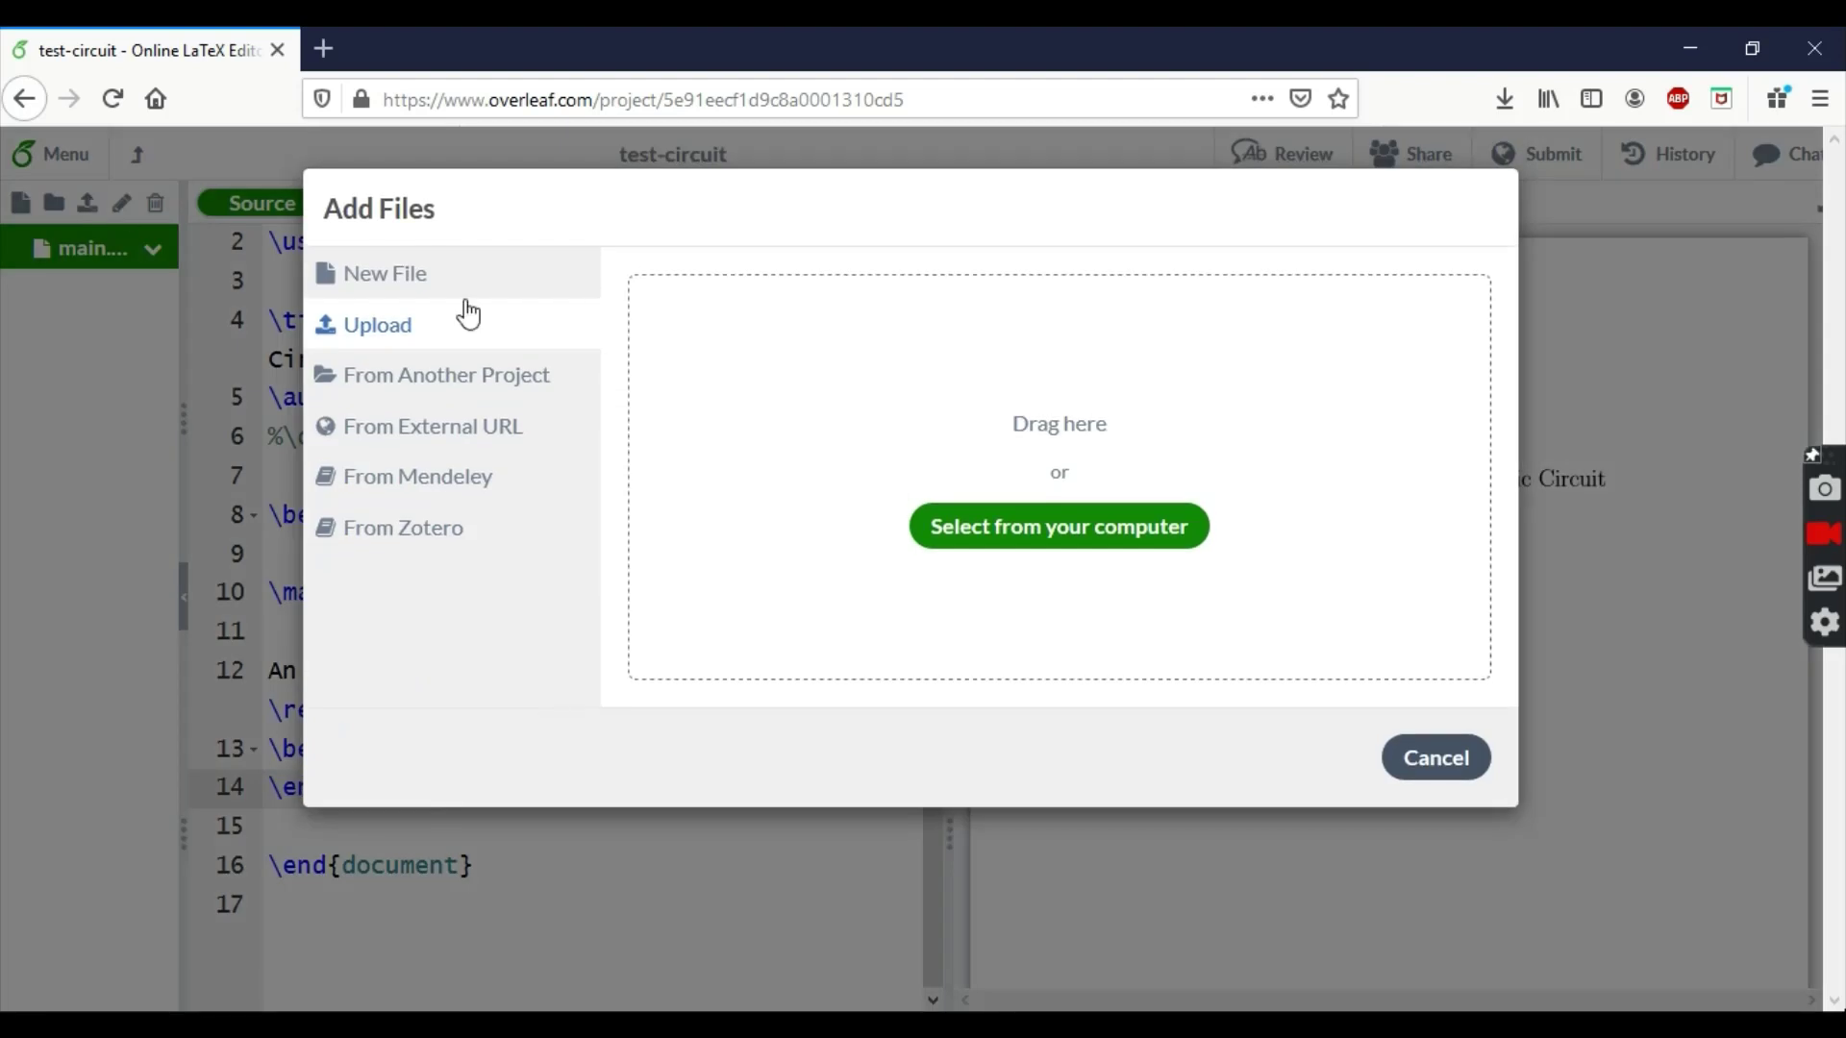
{"action": "left_click", "coordinate": [1065, 532]}
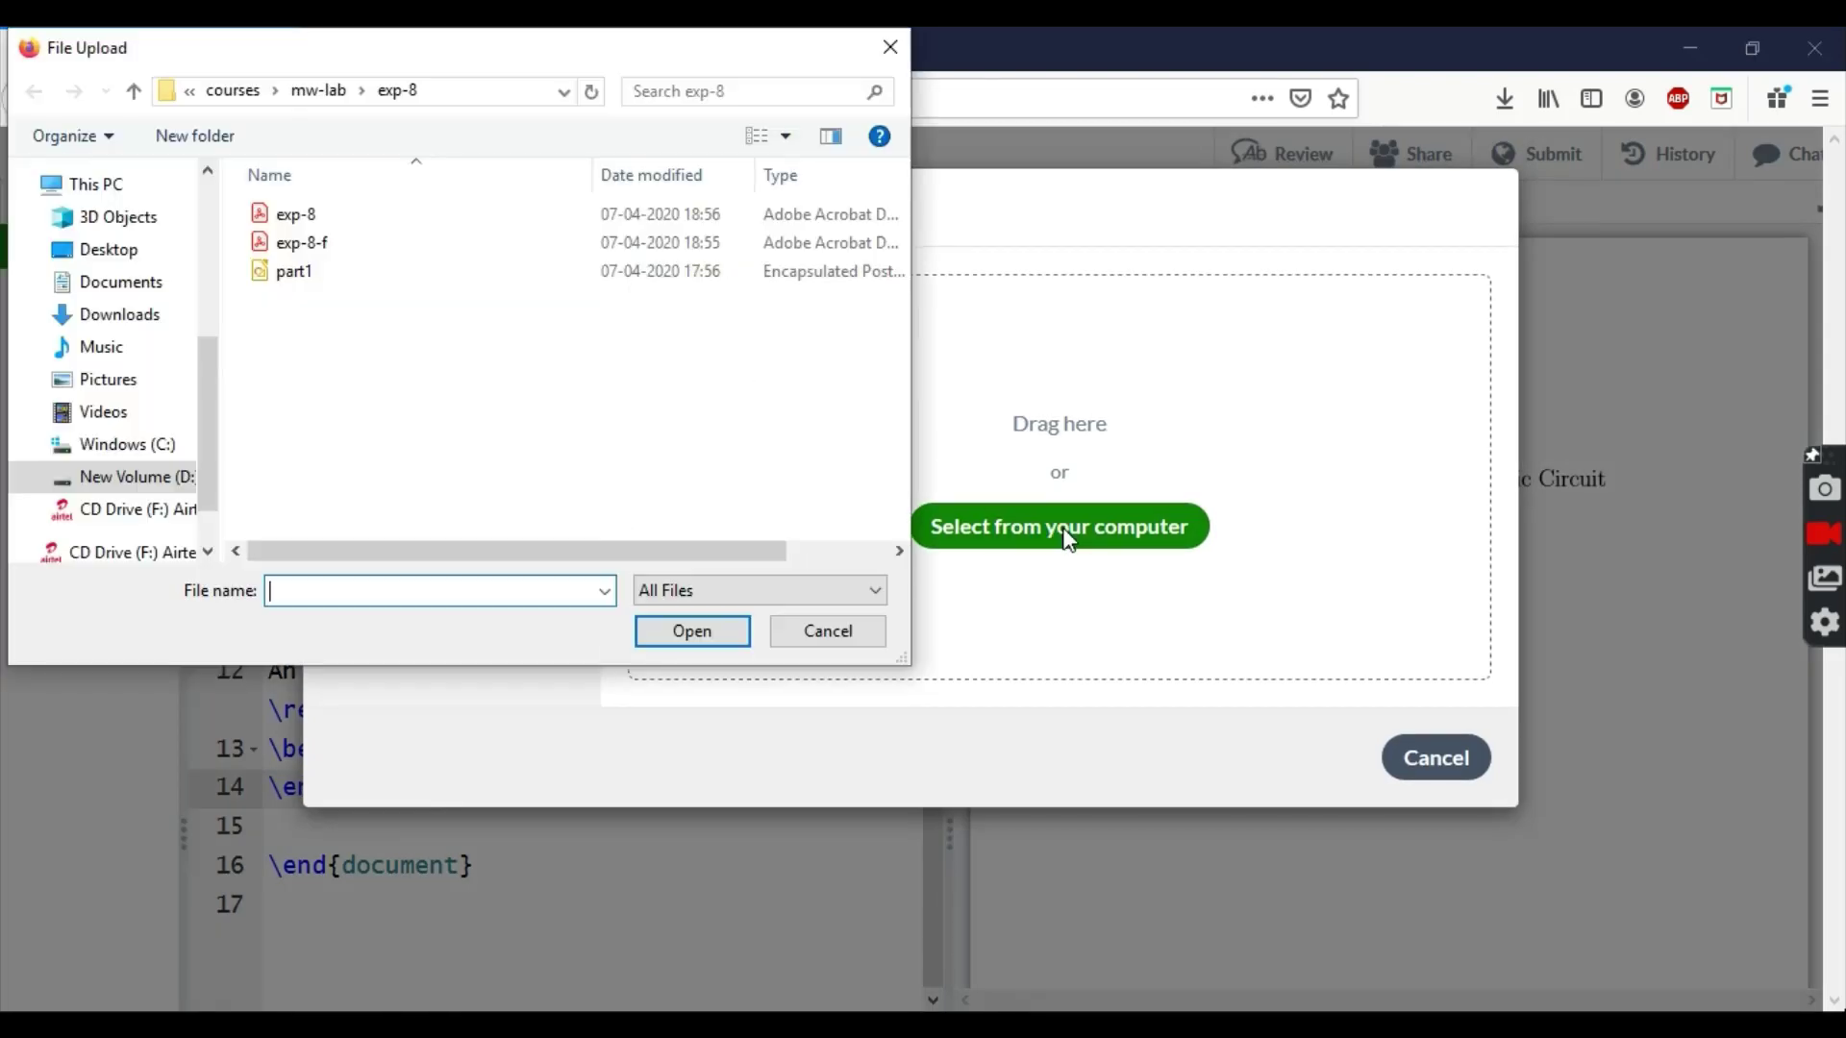
{"action": "left_click", "coordinate": [210, 544]}
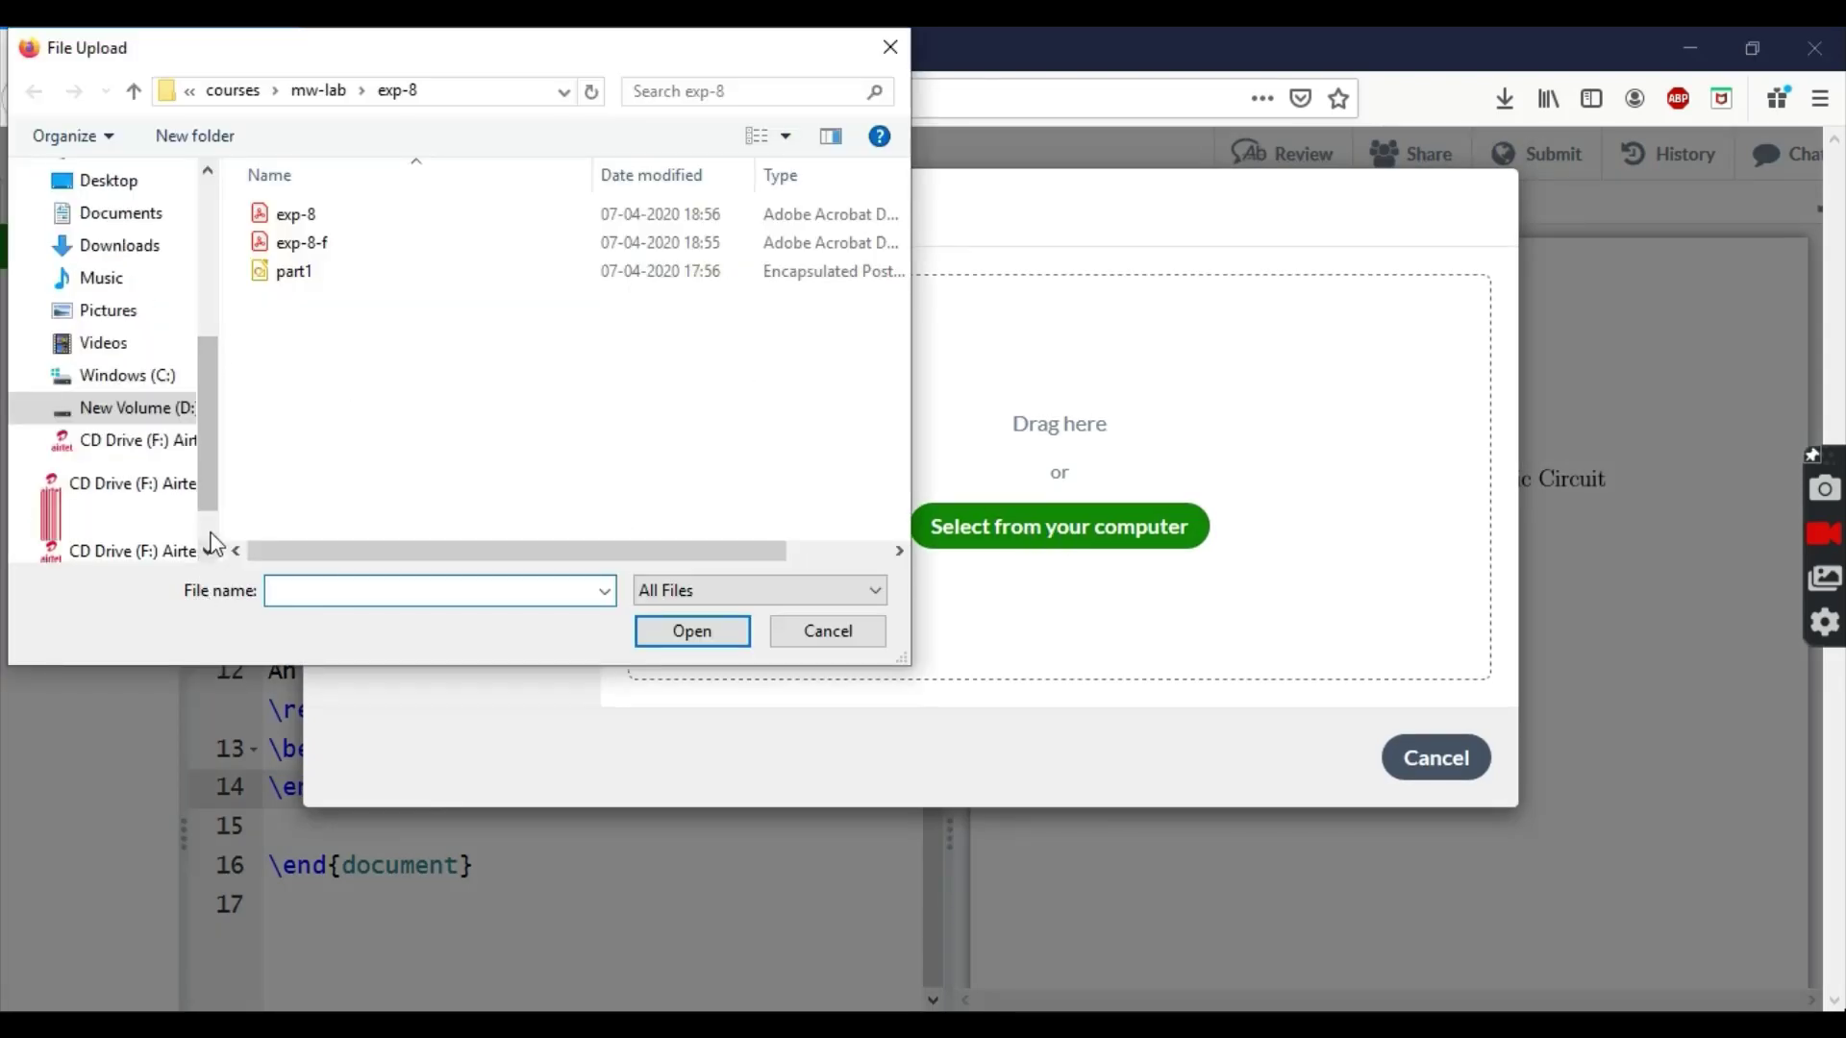
{"action": "left_click", "coordinate": [173, 404]}
{"action": "scroll", "coordinate": [528, 437], "scroll_direction": "down", "scroll_amount": 10}
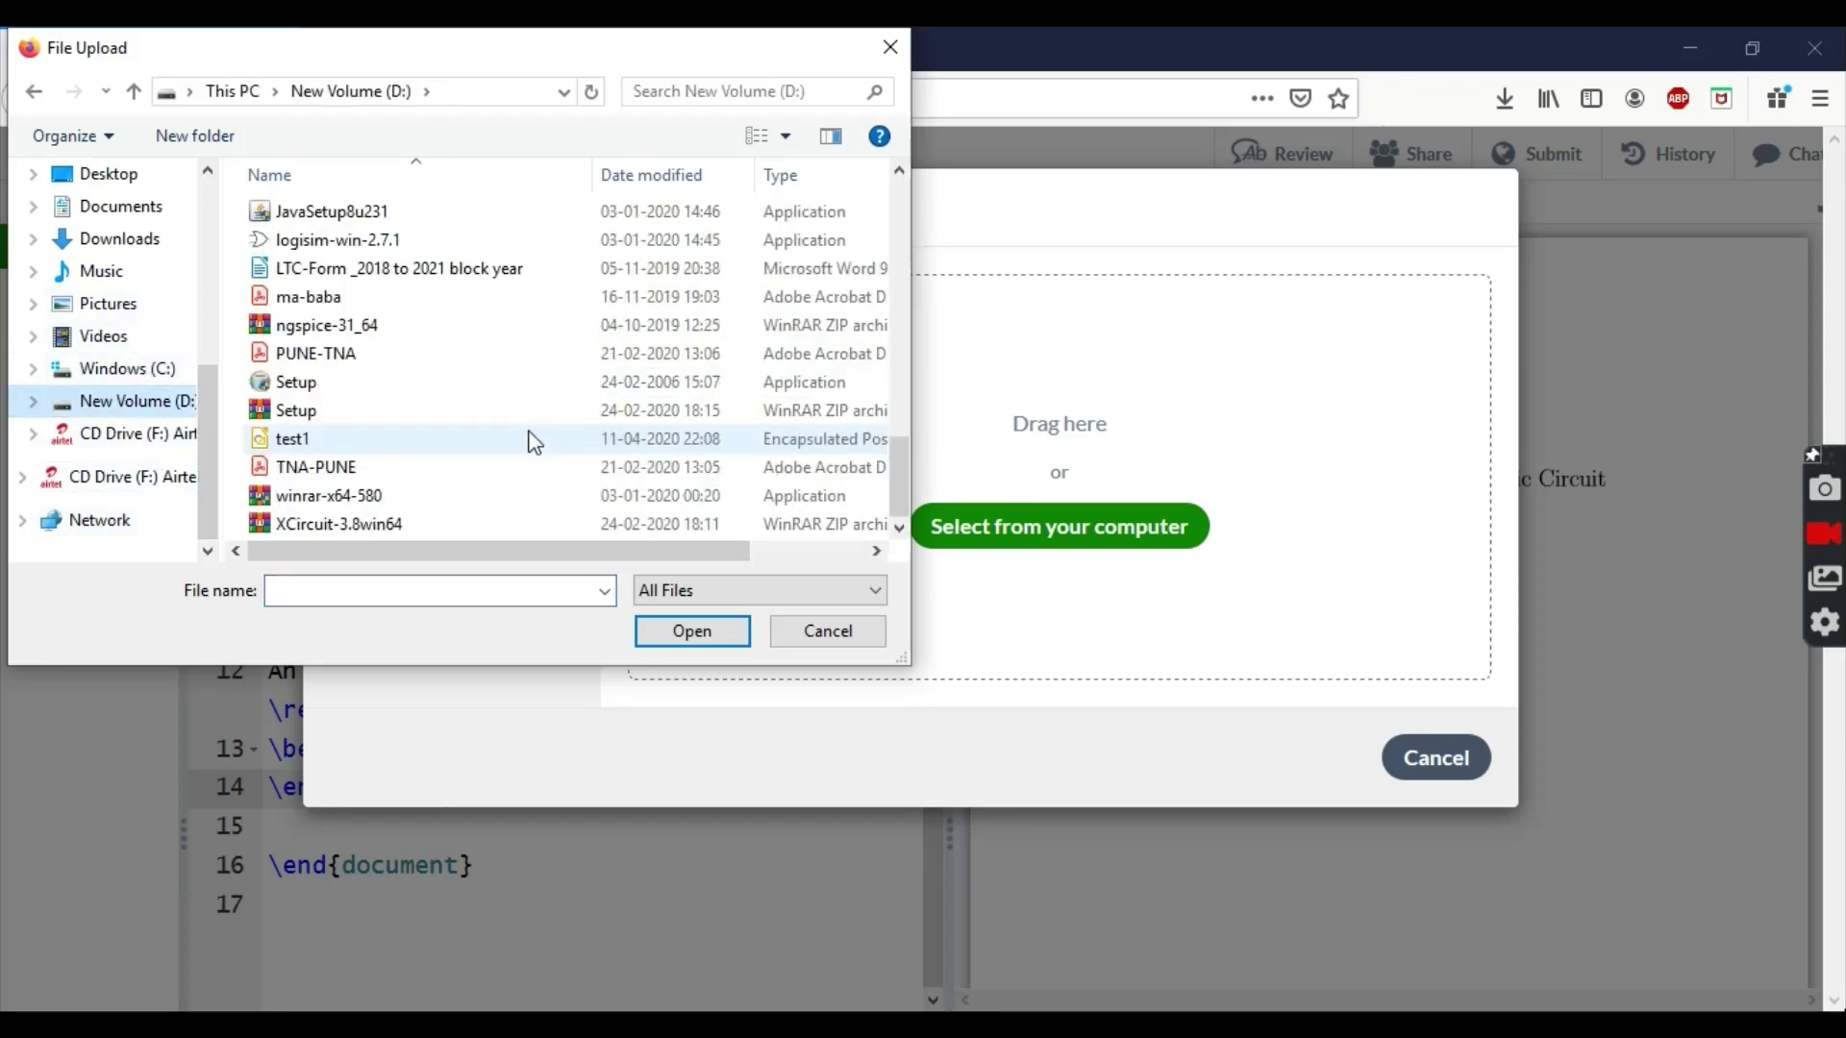
{"action": "left_click", "coordinate": [311, 441]}
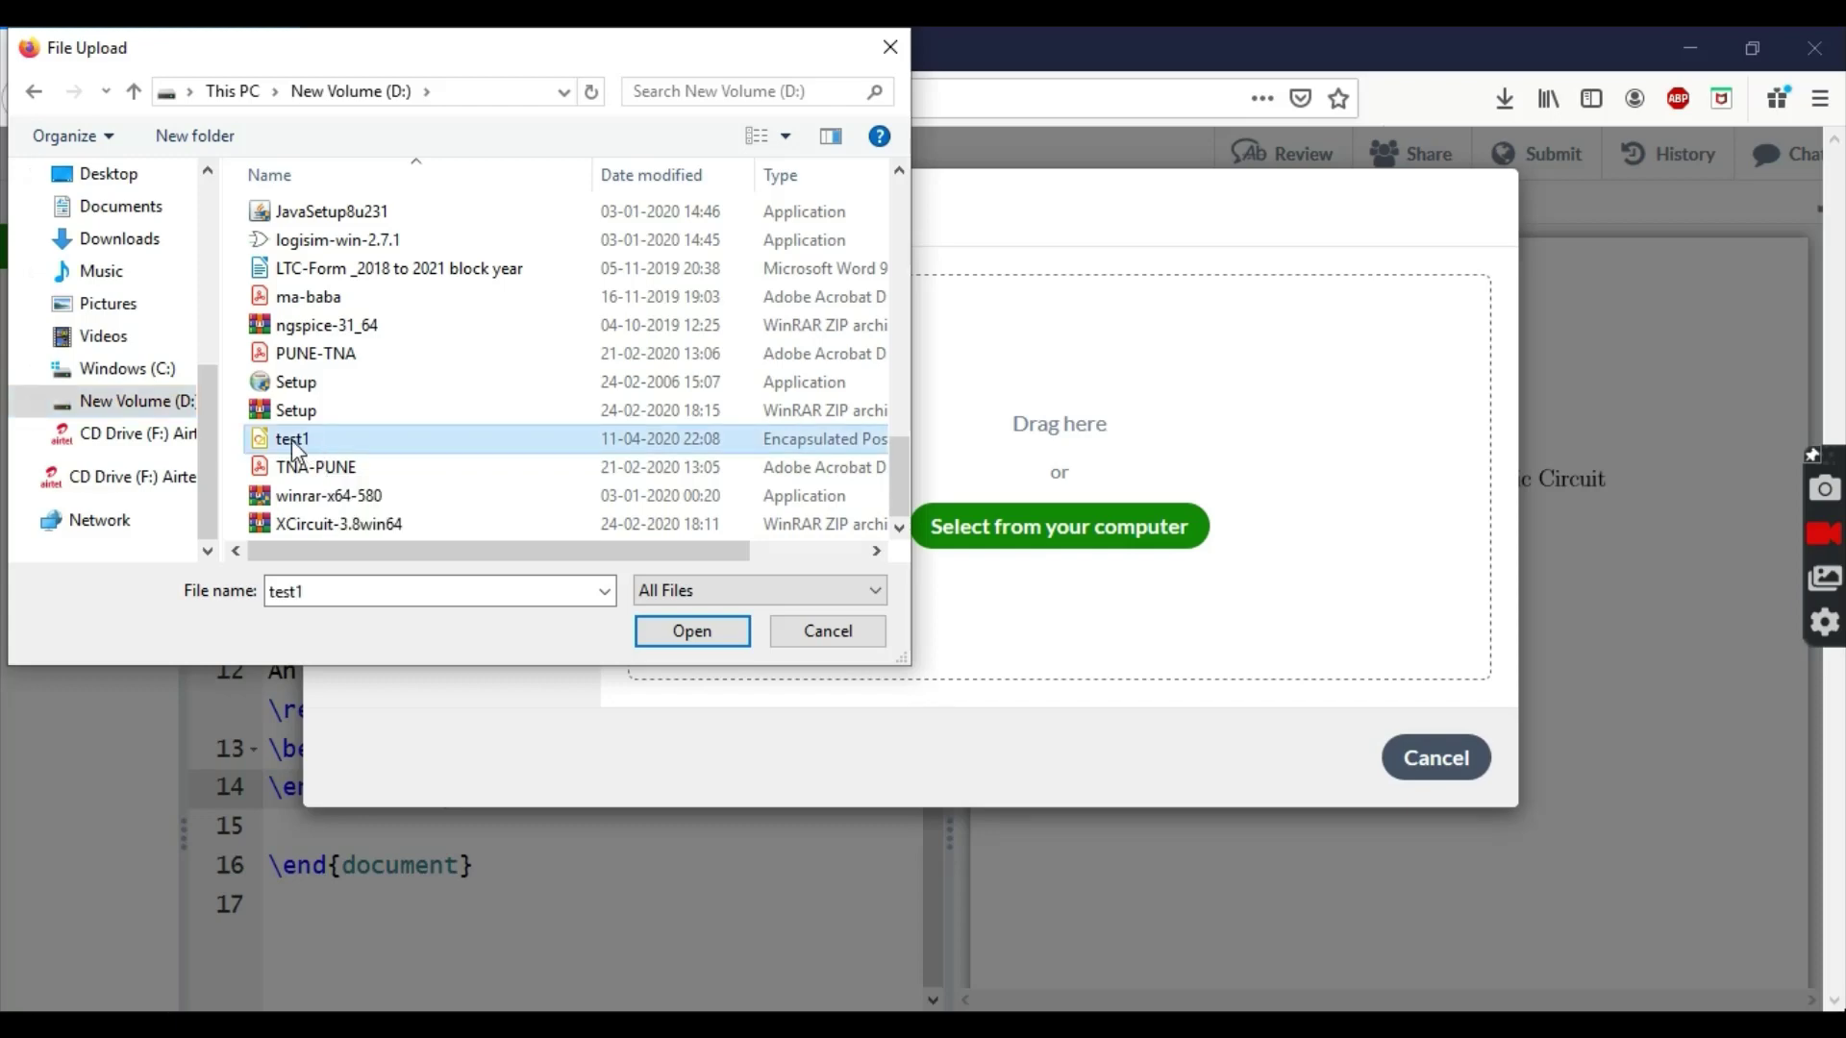
{"action": "double_click", "coordinate": [292, 440]}
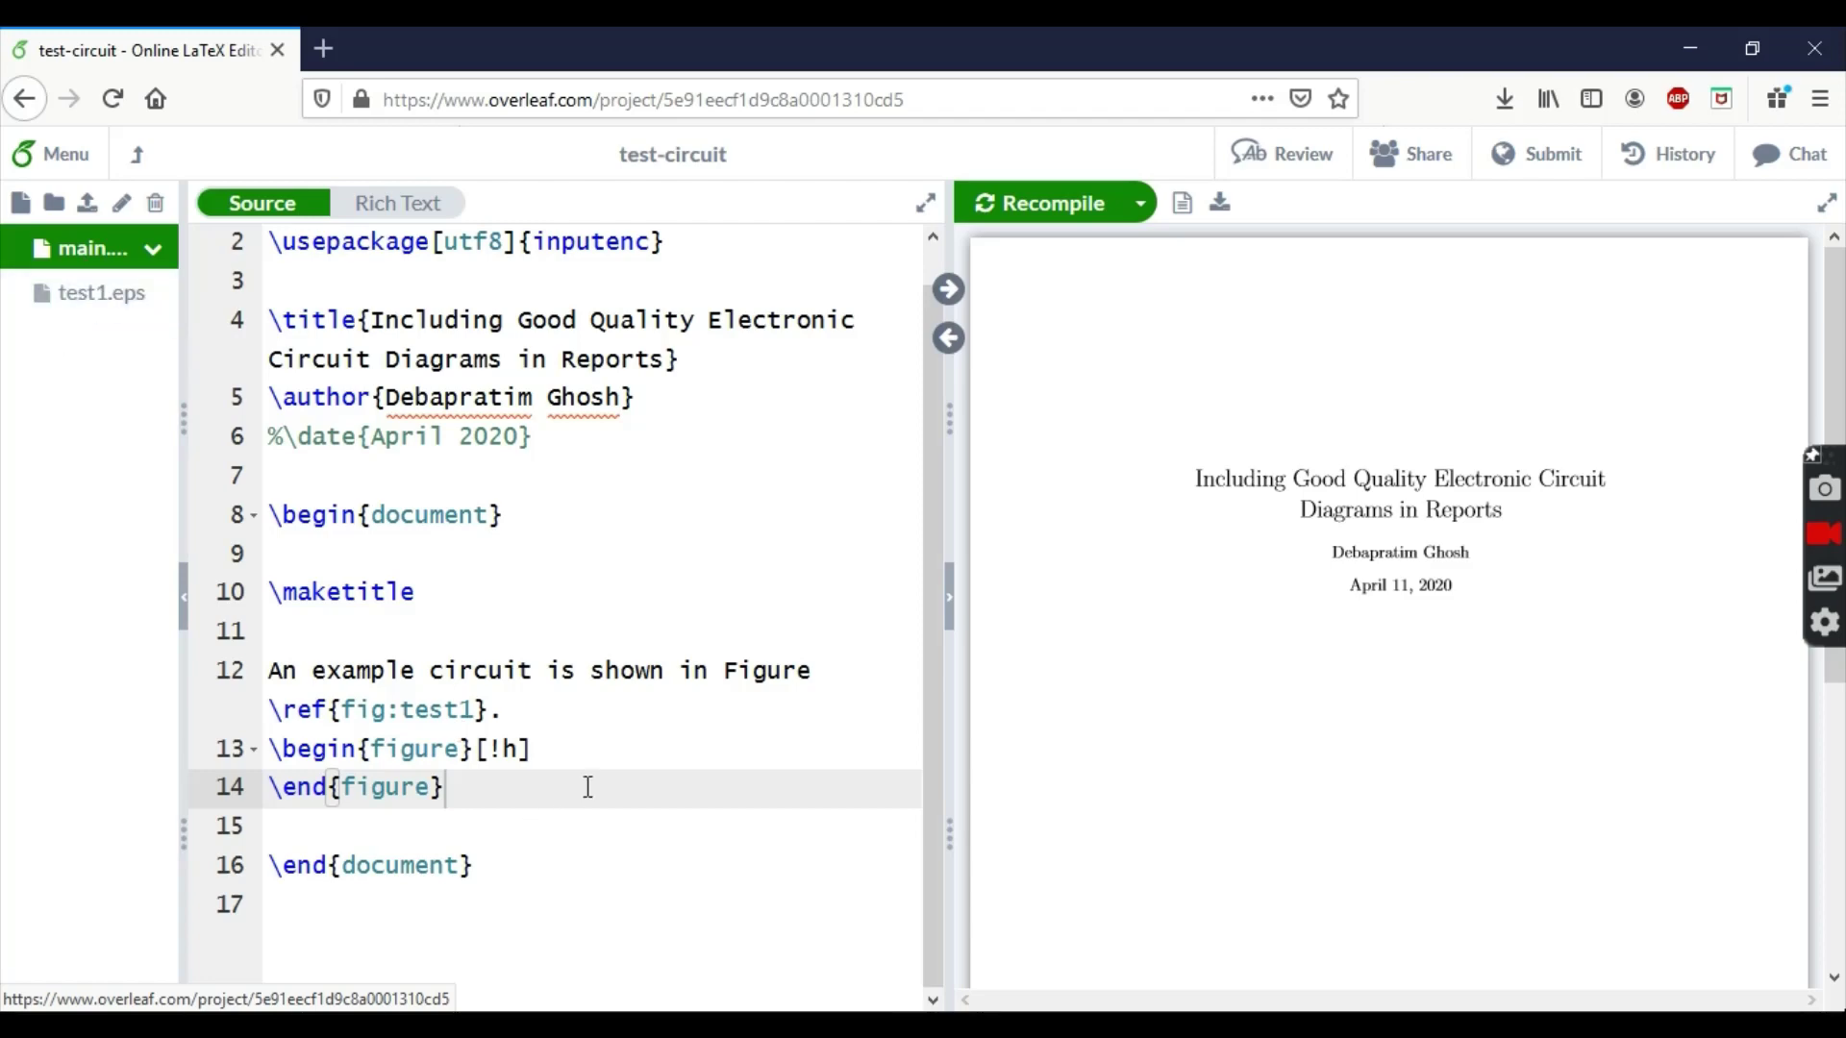
Inside the figure add \centering and \includegraphics[scale = 0.7]{test1.eps}.
{"action": "left_click", "coordinate": [577, 750]}
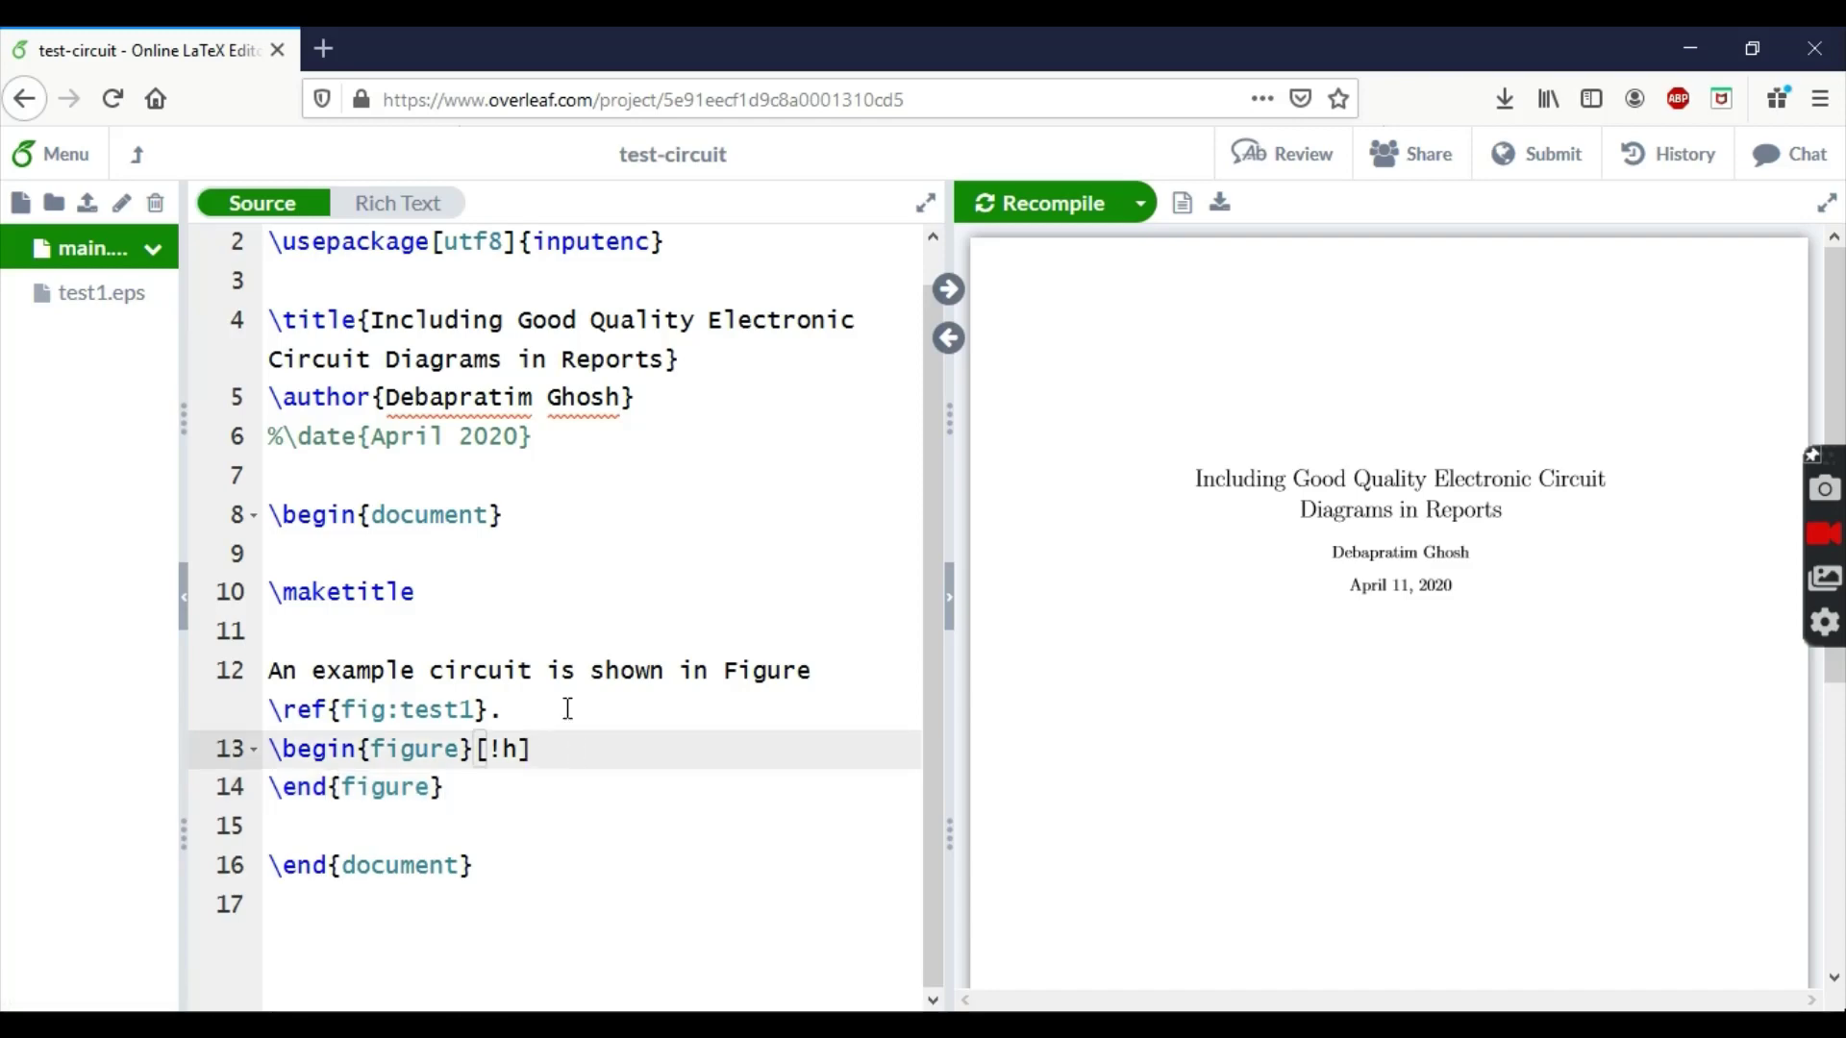
{"action": "key", "text": "Return"}
{"action": "type", "text": "\\"}
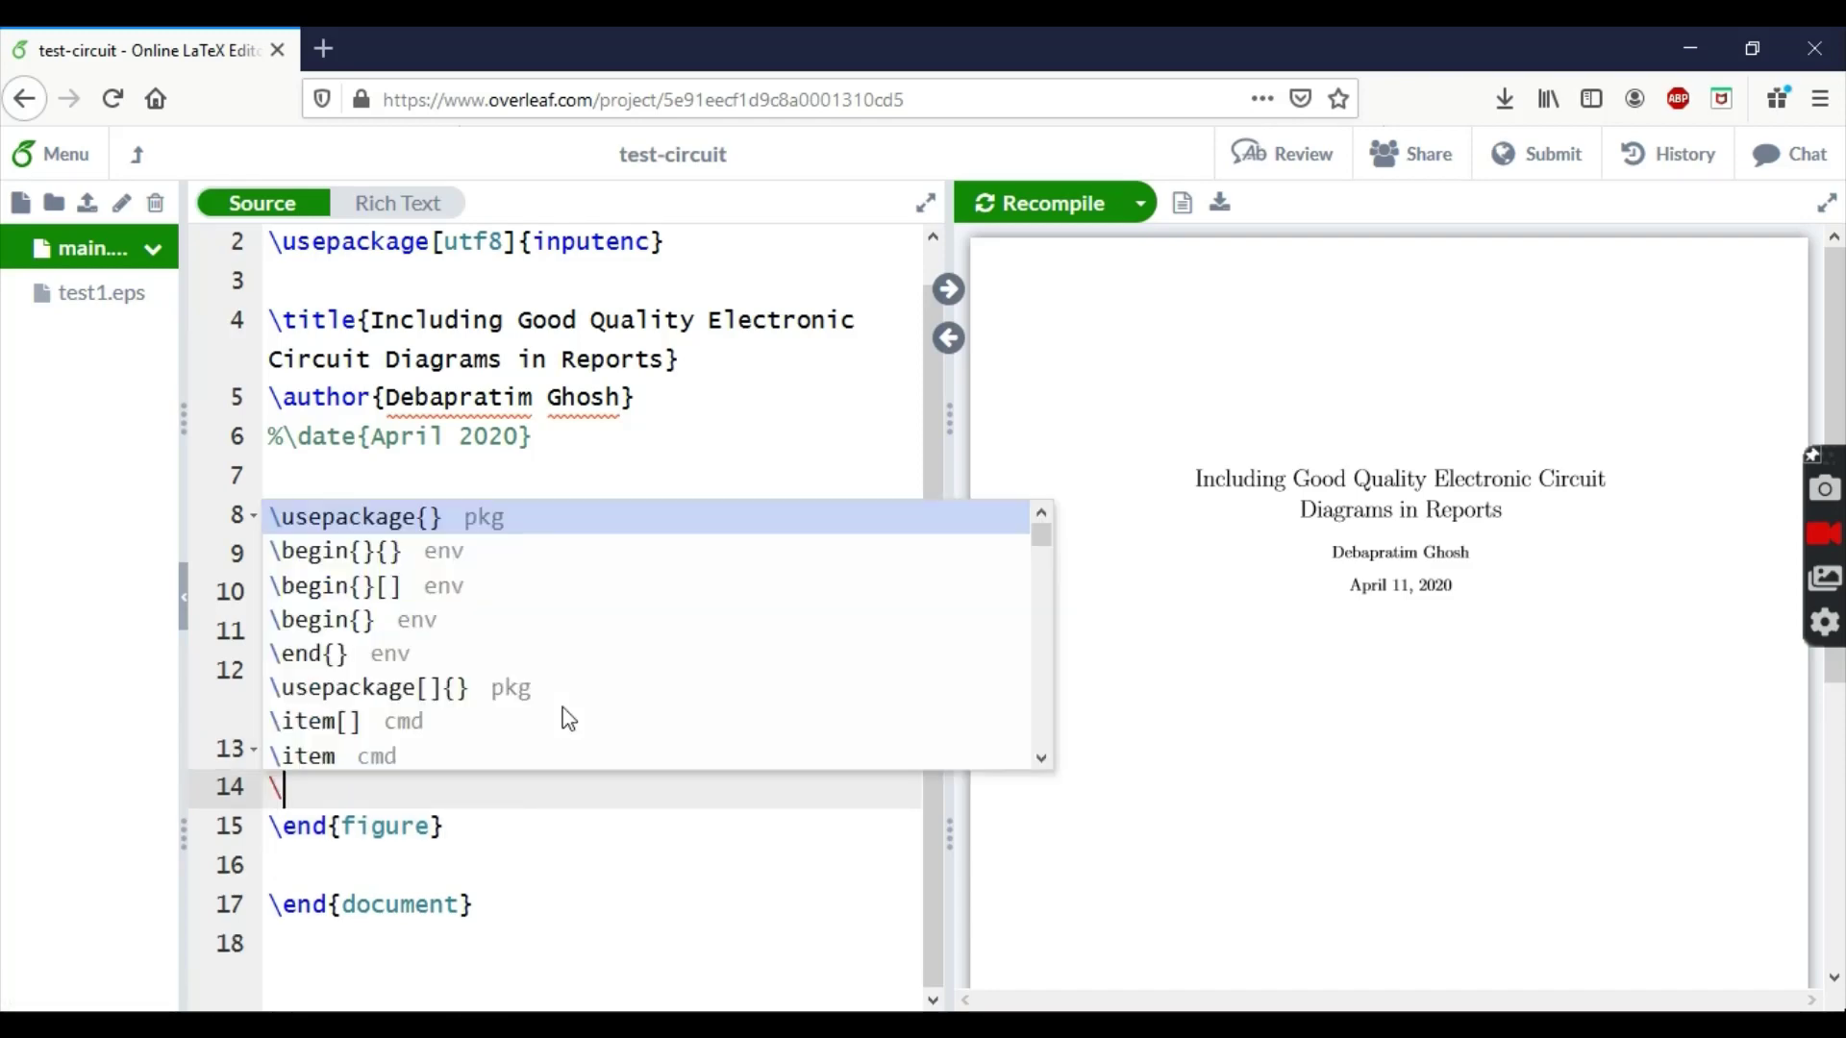
{"action": "type", "text": "centering"}
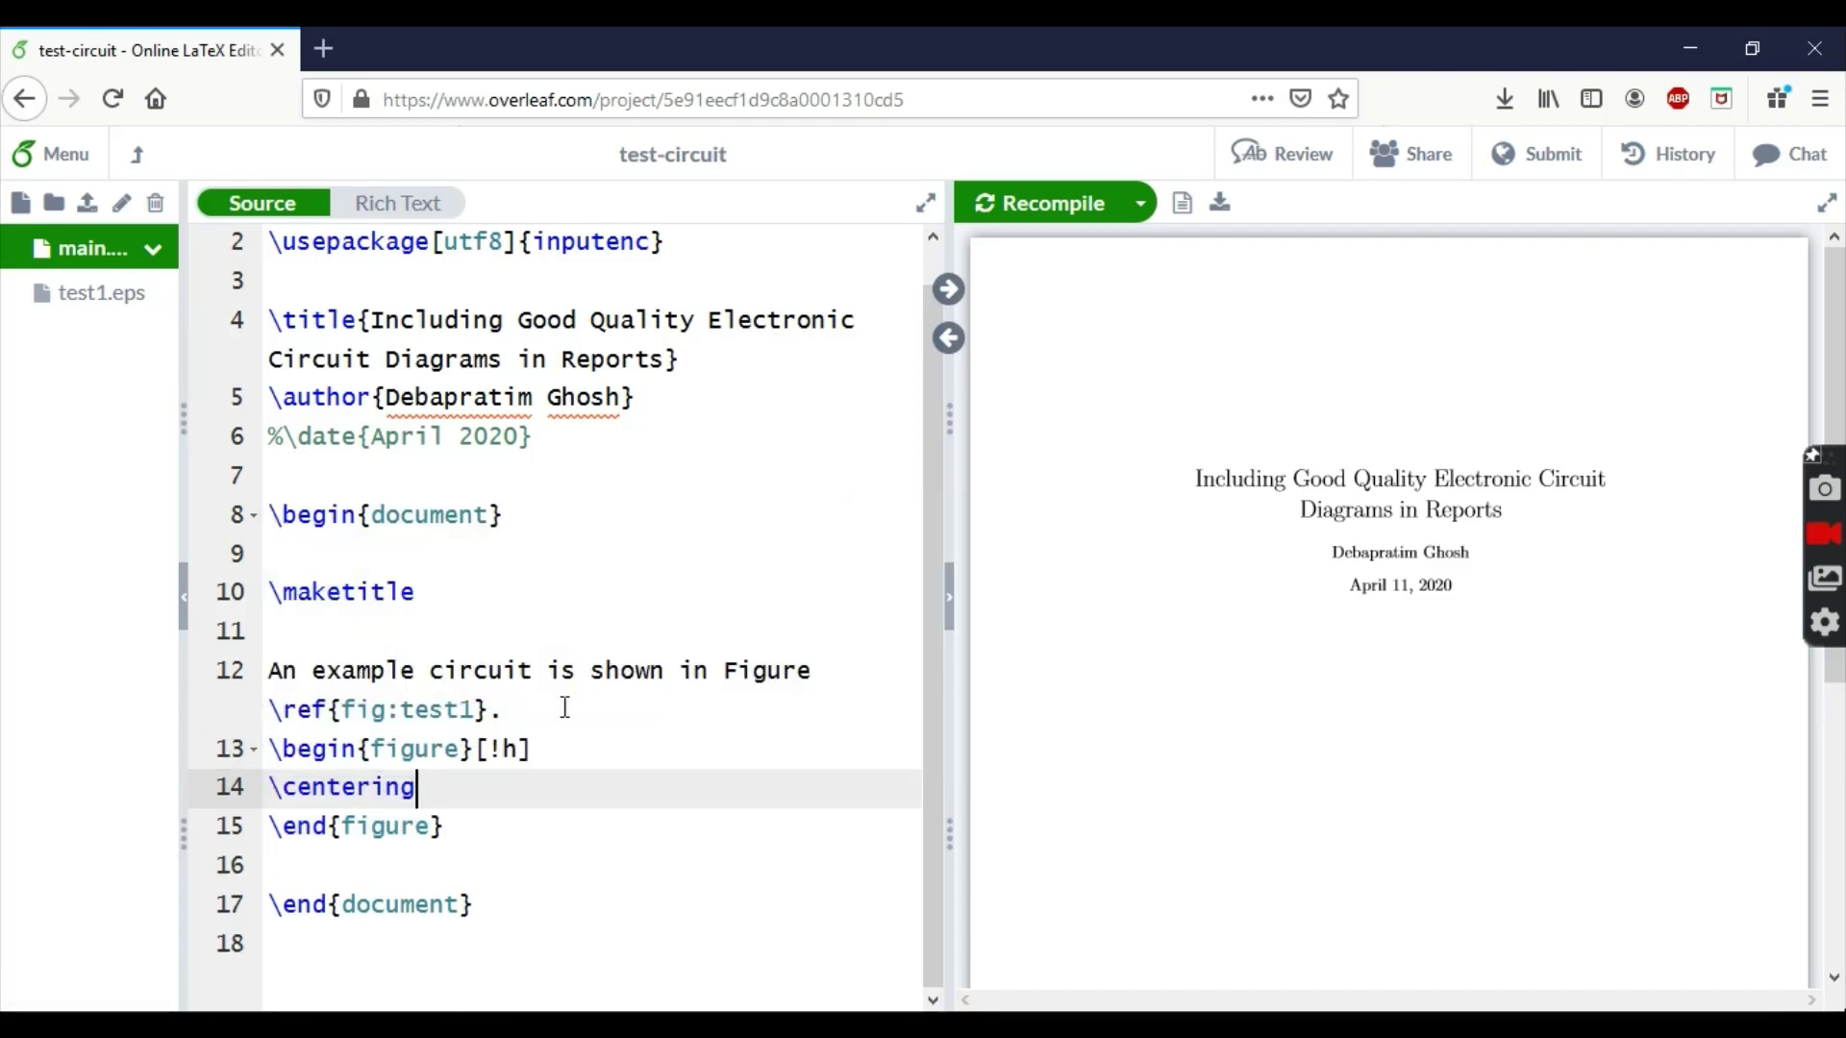
{"action": "key", "text": "Return"}
{"action": "type", "text": "\\include"}
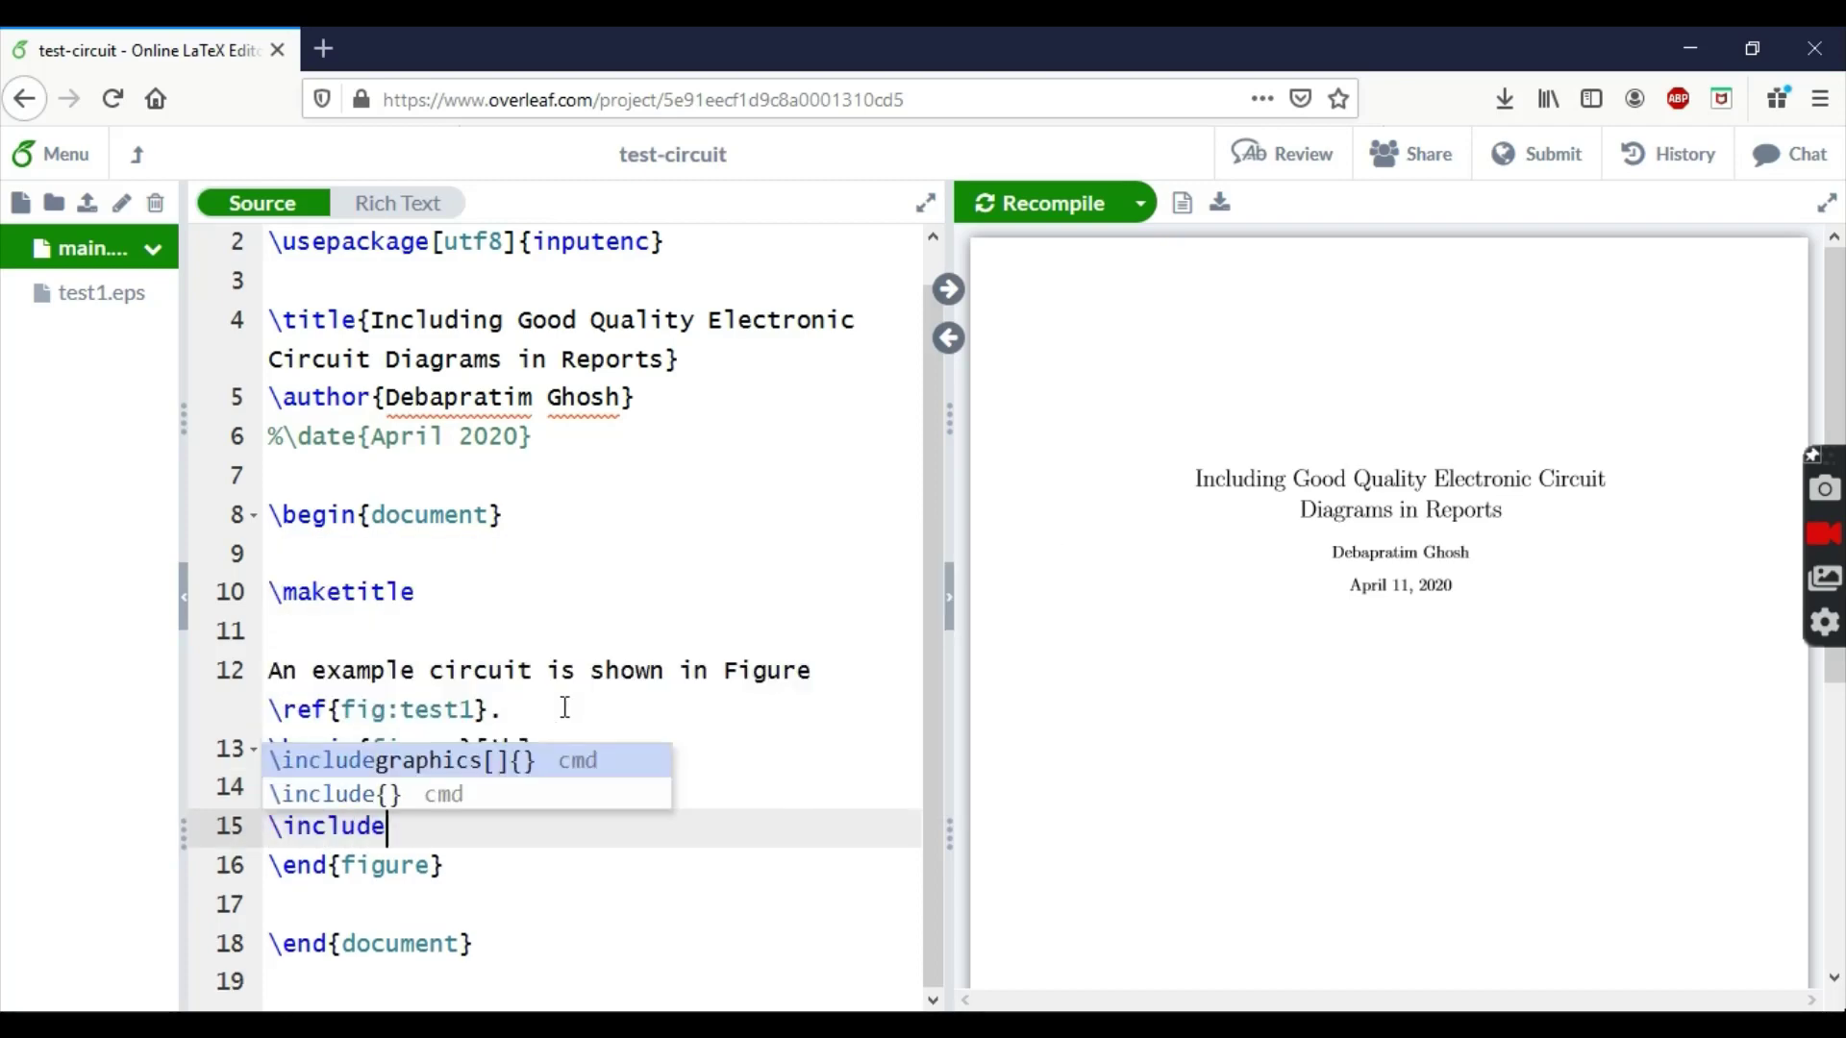
{"action": "key", "text": "Return"}
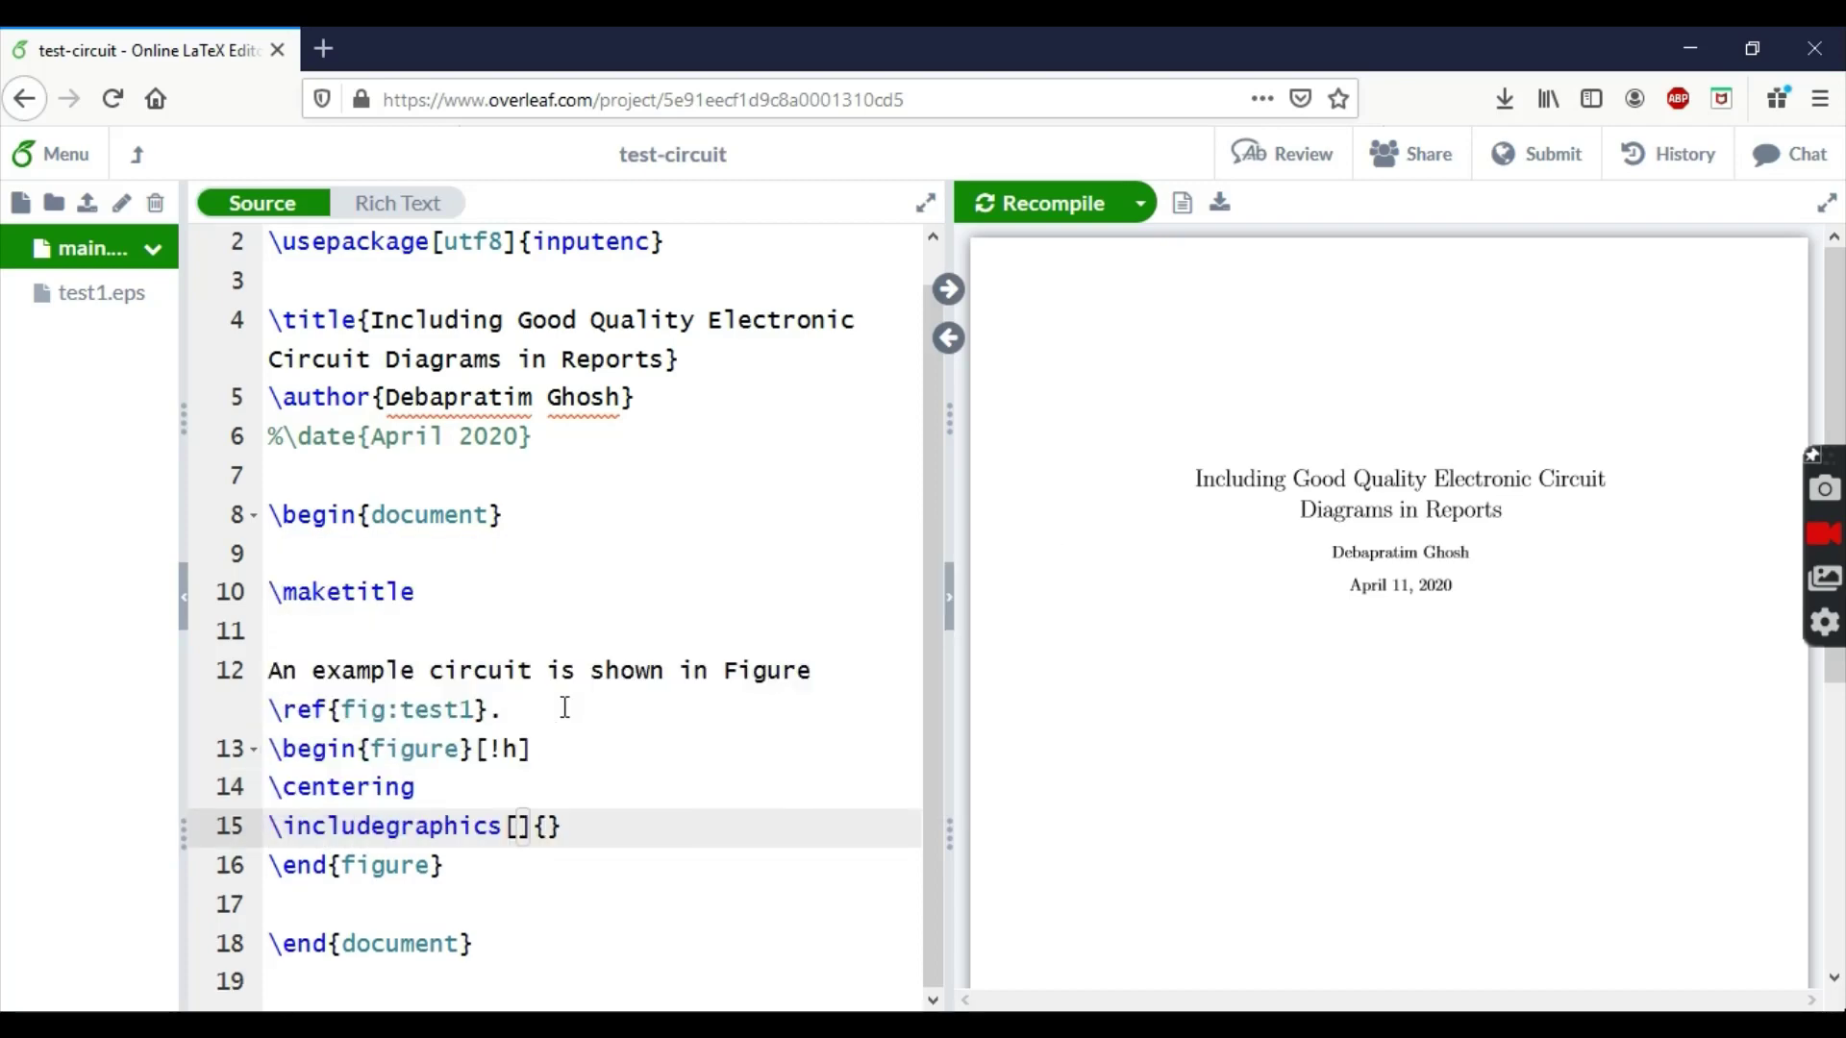
{"action": "type", "text": "scale = 0"}
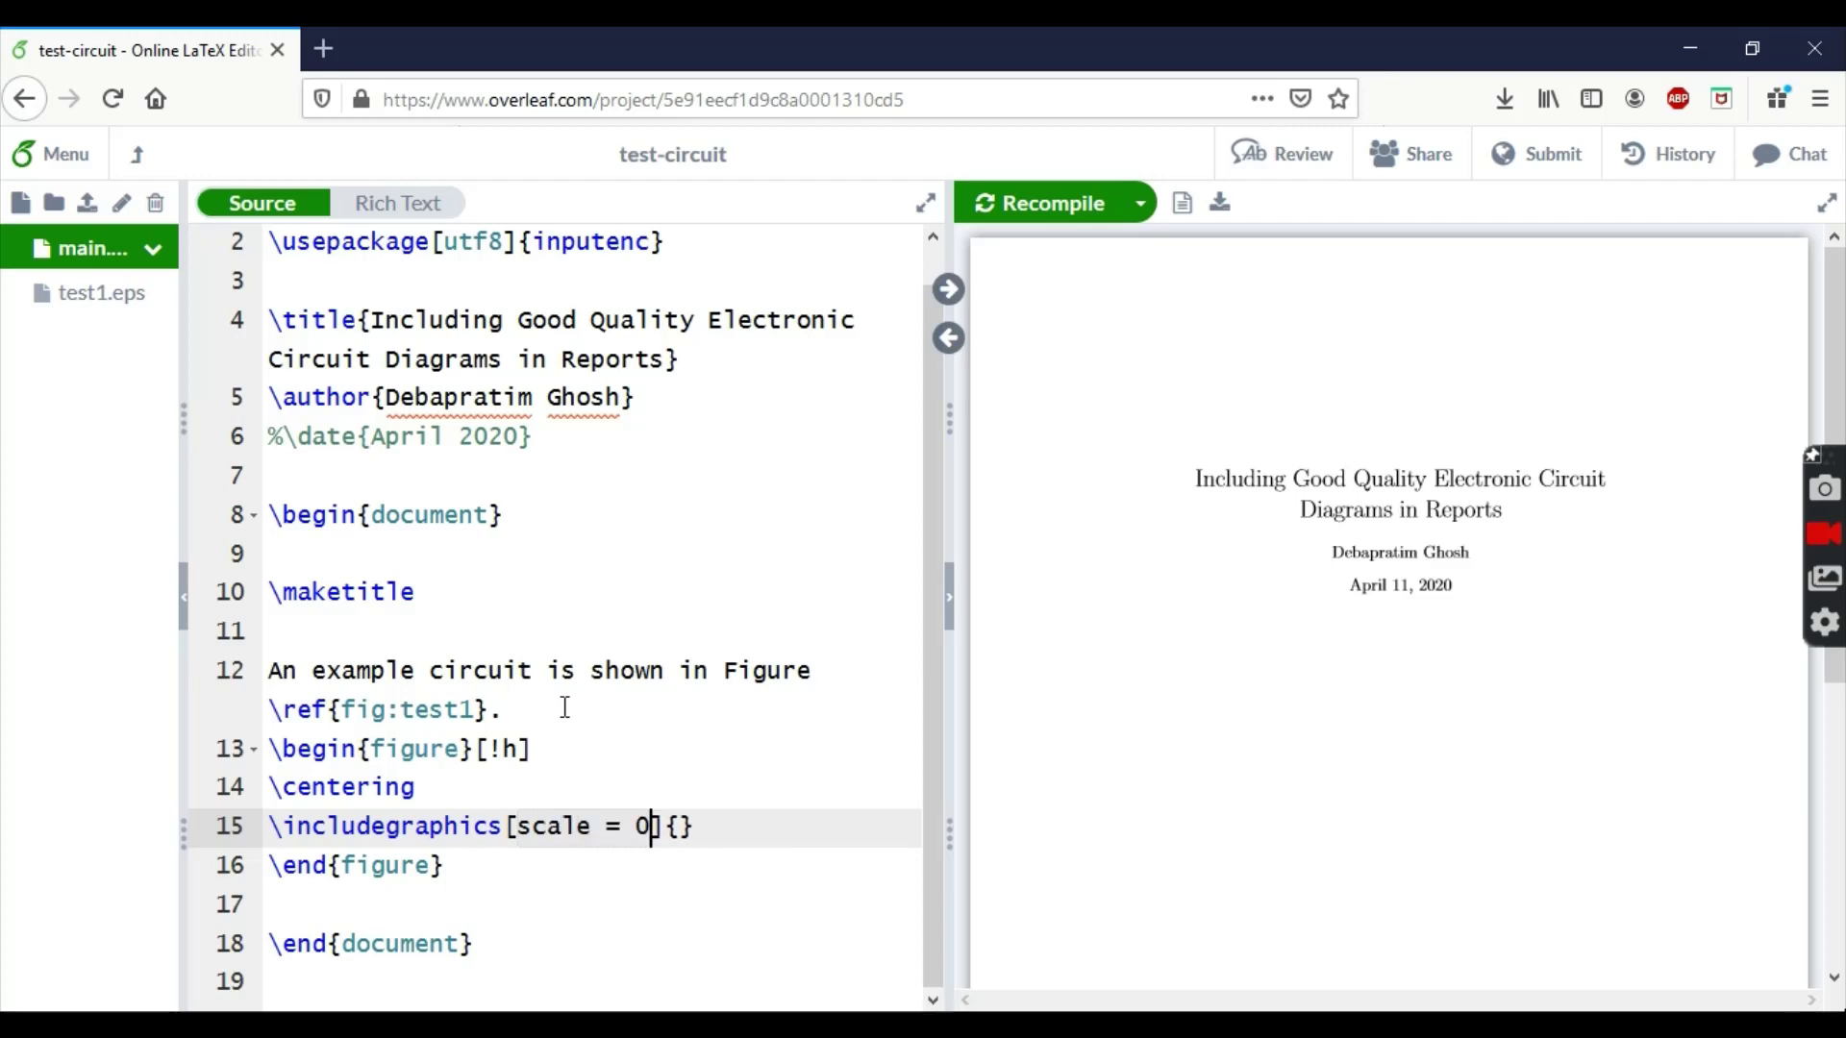
{"action": "type", "text": ".7"}
{"action": "key", "text": "Tab"}
{"action": "type", "text": "test1.eps"}
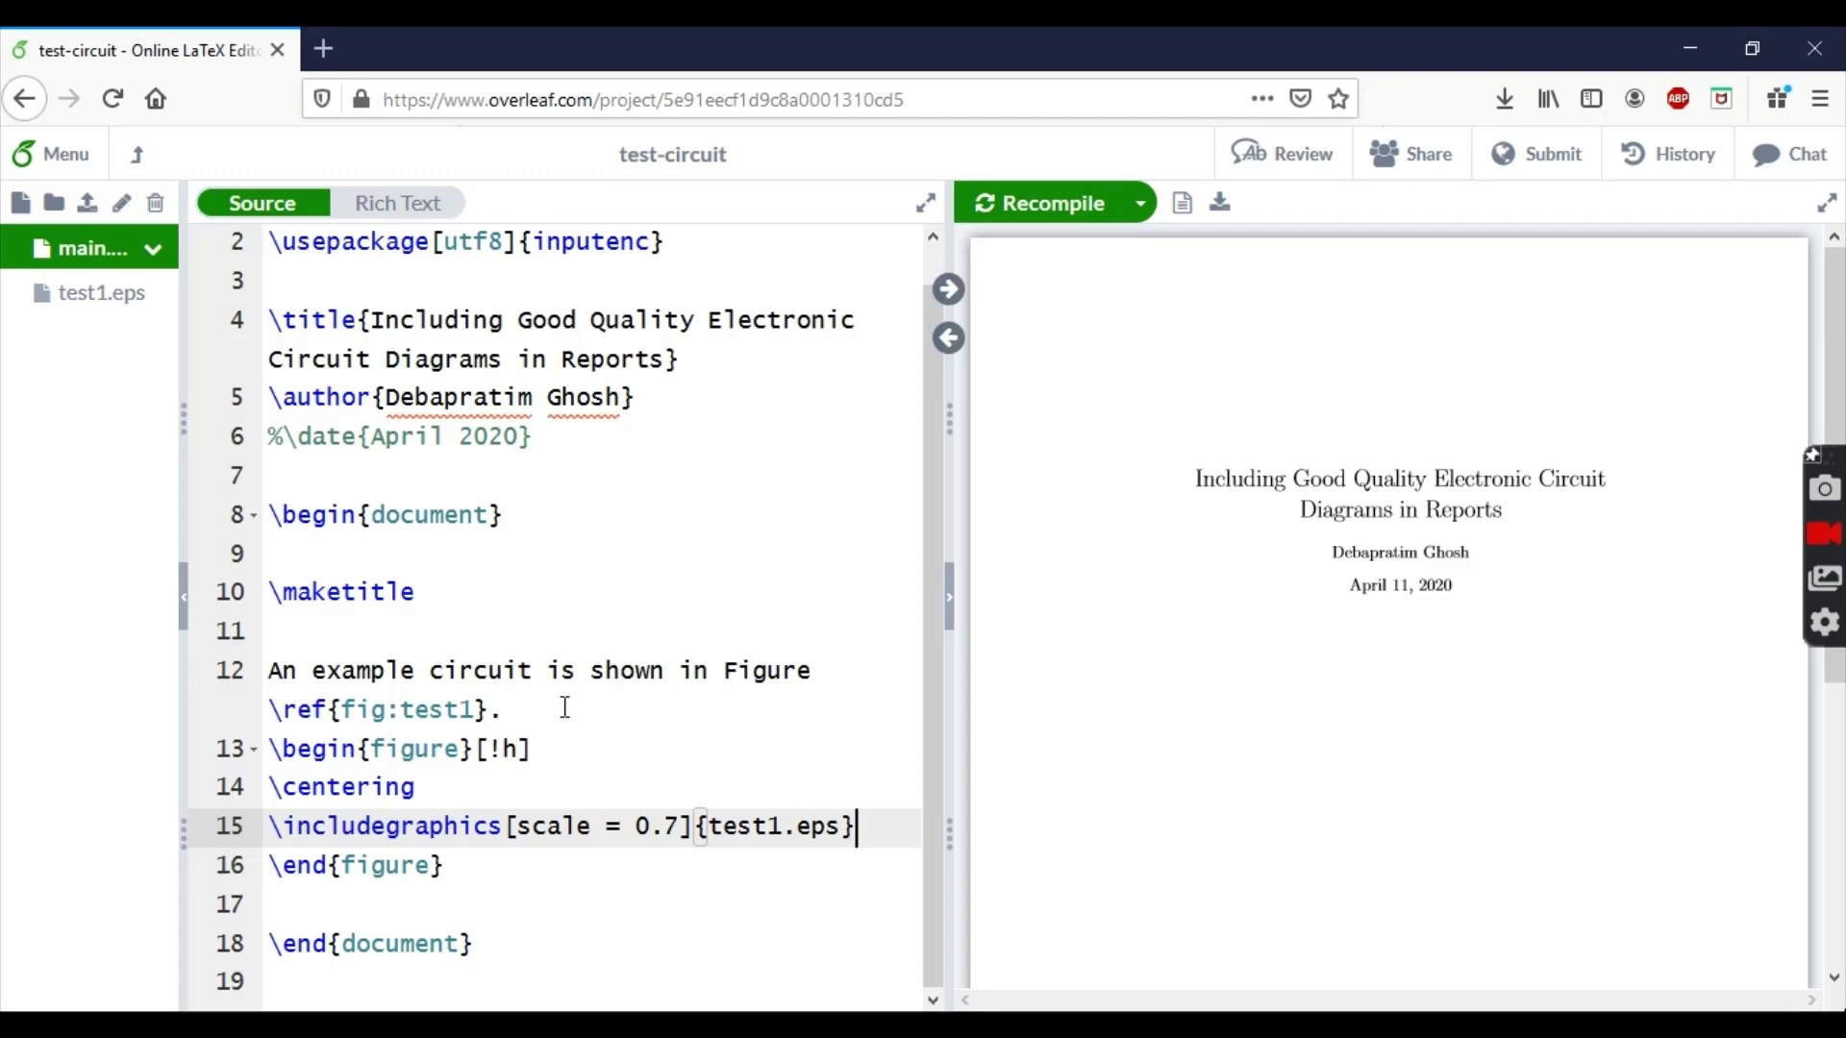
Add the caption 'Test circuit of an integrator.' and the label fig:test1 below the graphic.
{"action": "key", "text": "Return"}
{"action": "type", "text": "\\caption"}
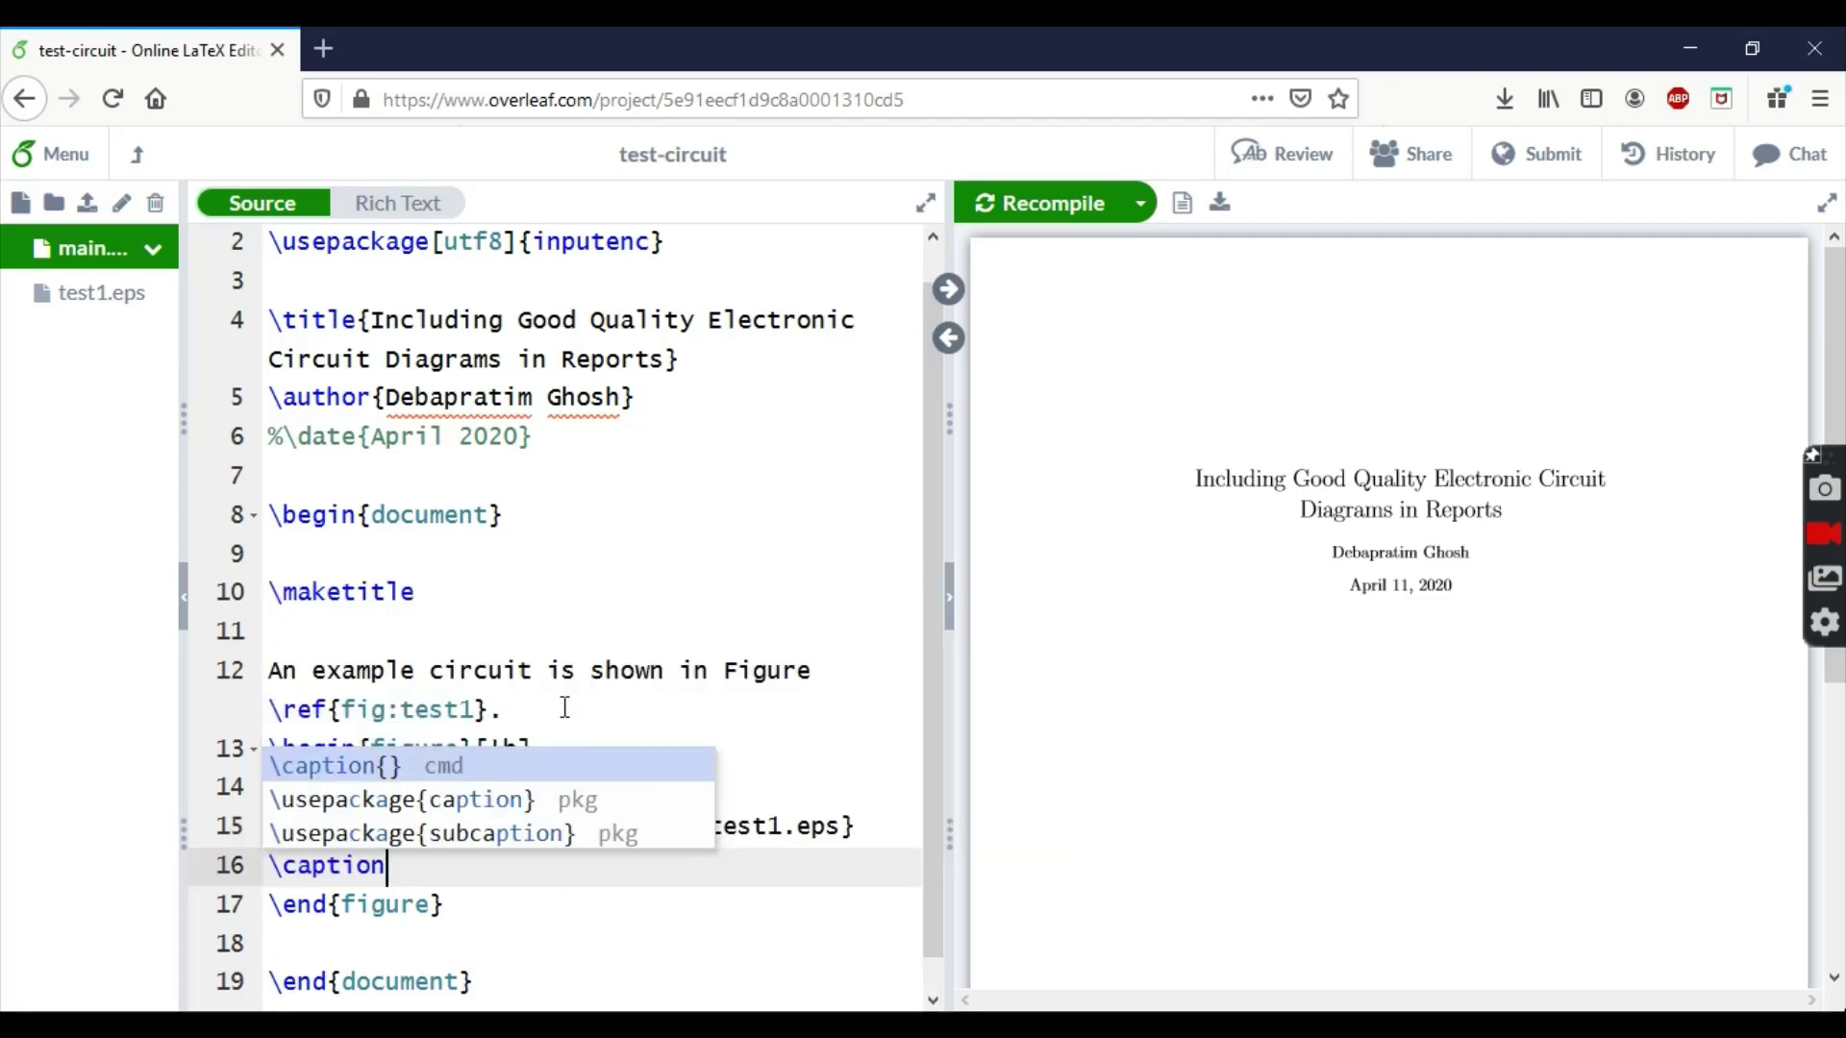
{"action": "type", "text": "{"}
{"action": "key", "text": "Return"}
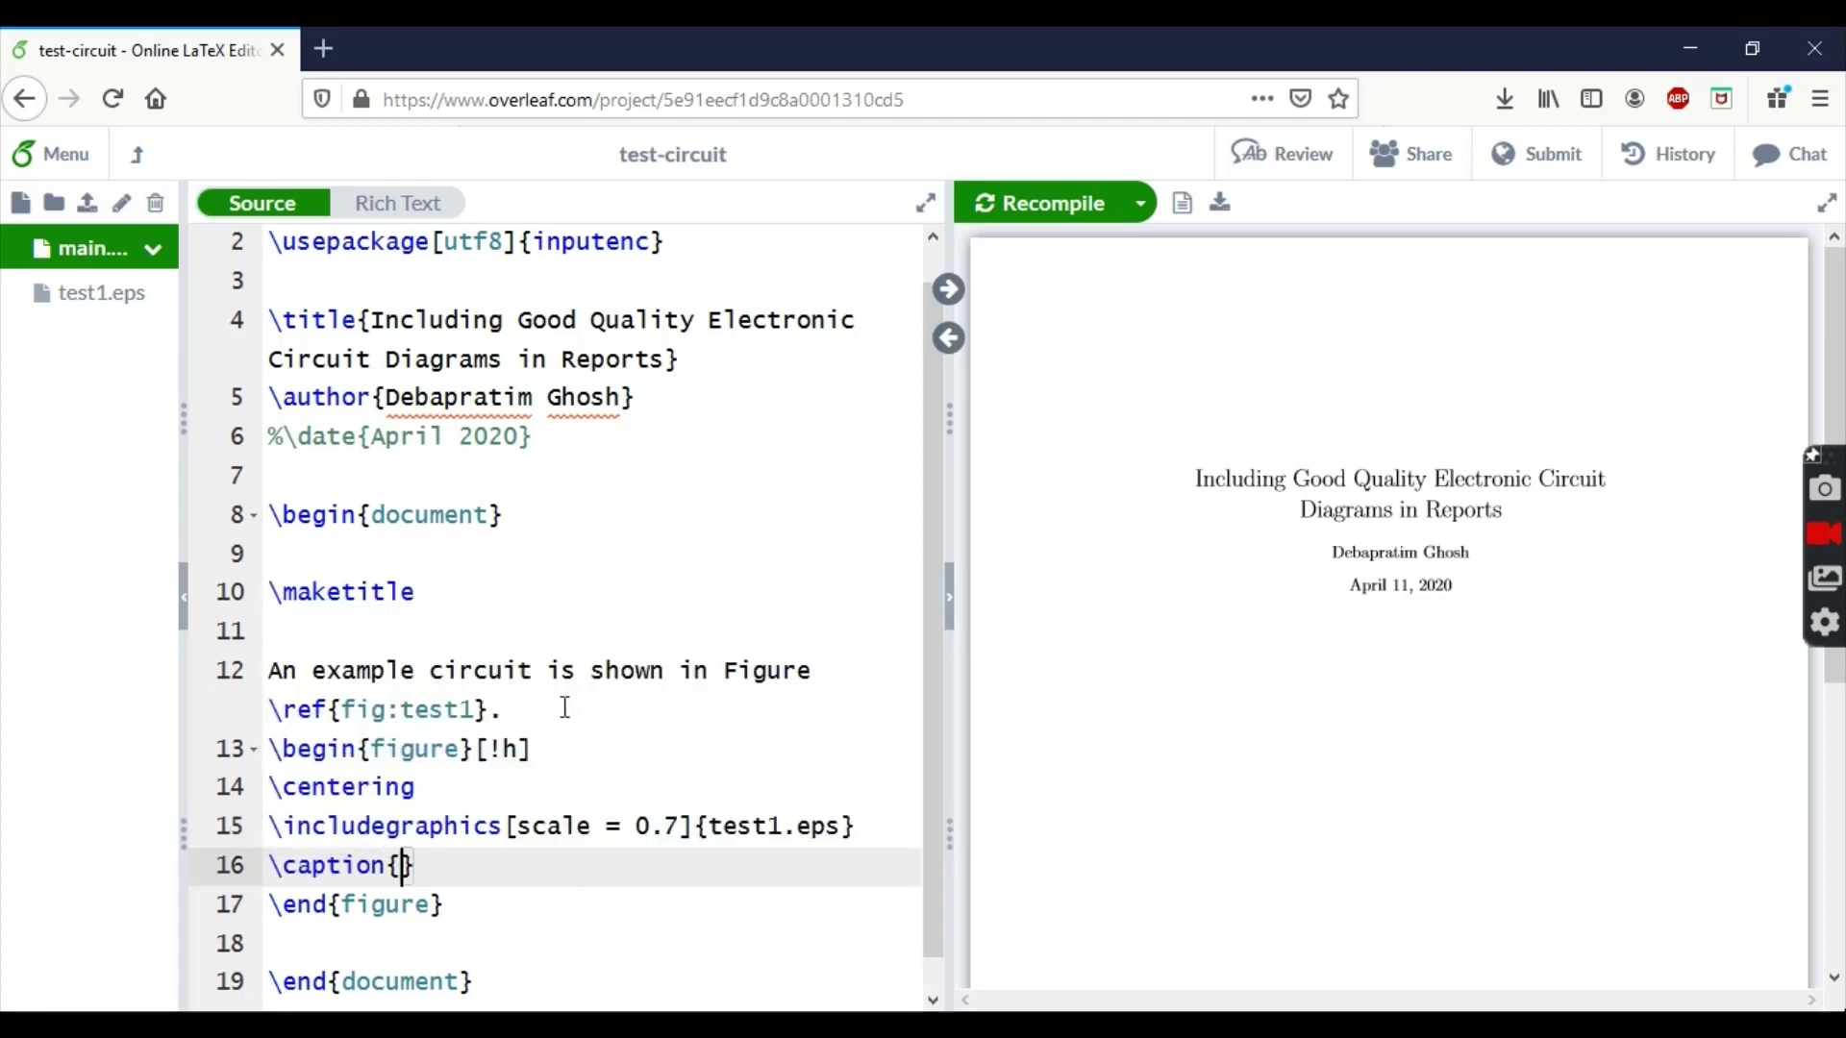
{"action": "type", "text": "Test circuit"}
{"action": "type", "text": "of an int"}
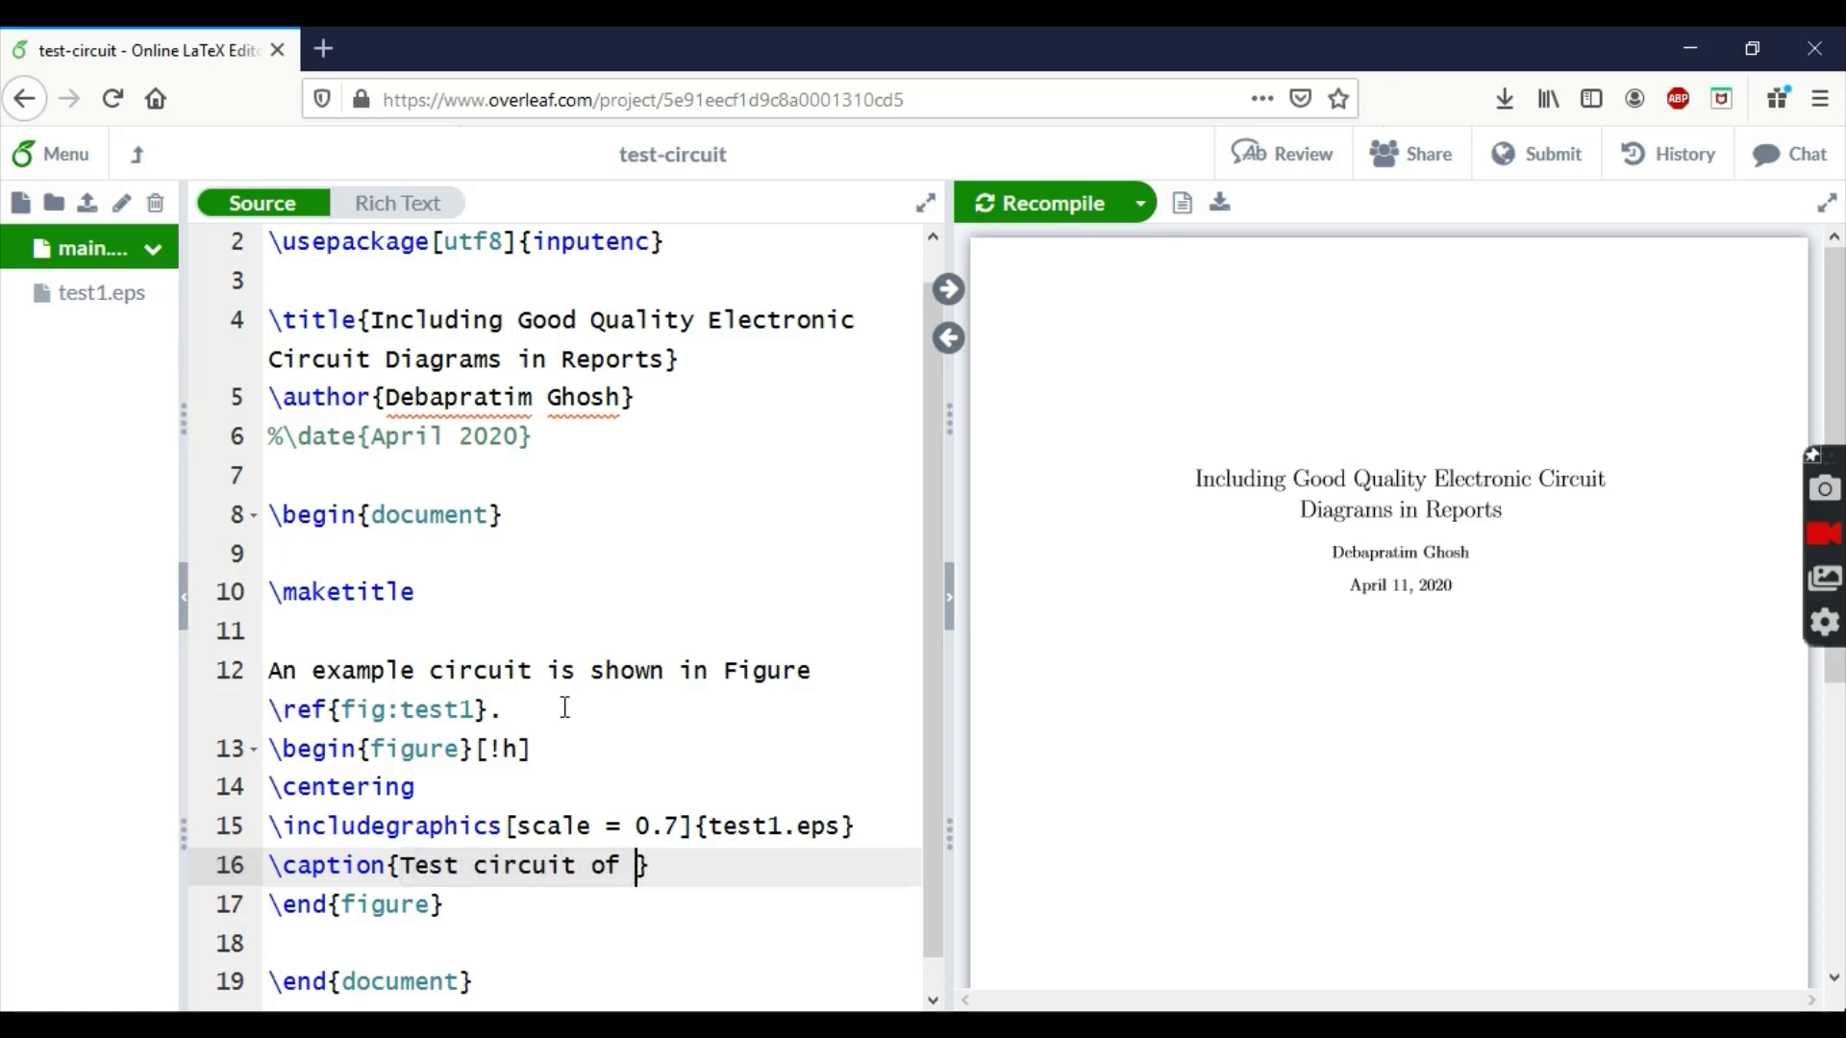
{"action": "type", "text": "egrator"}
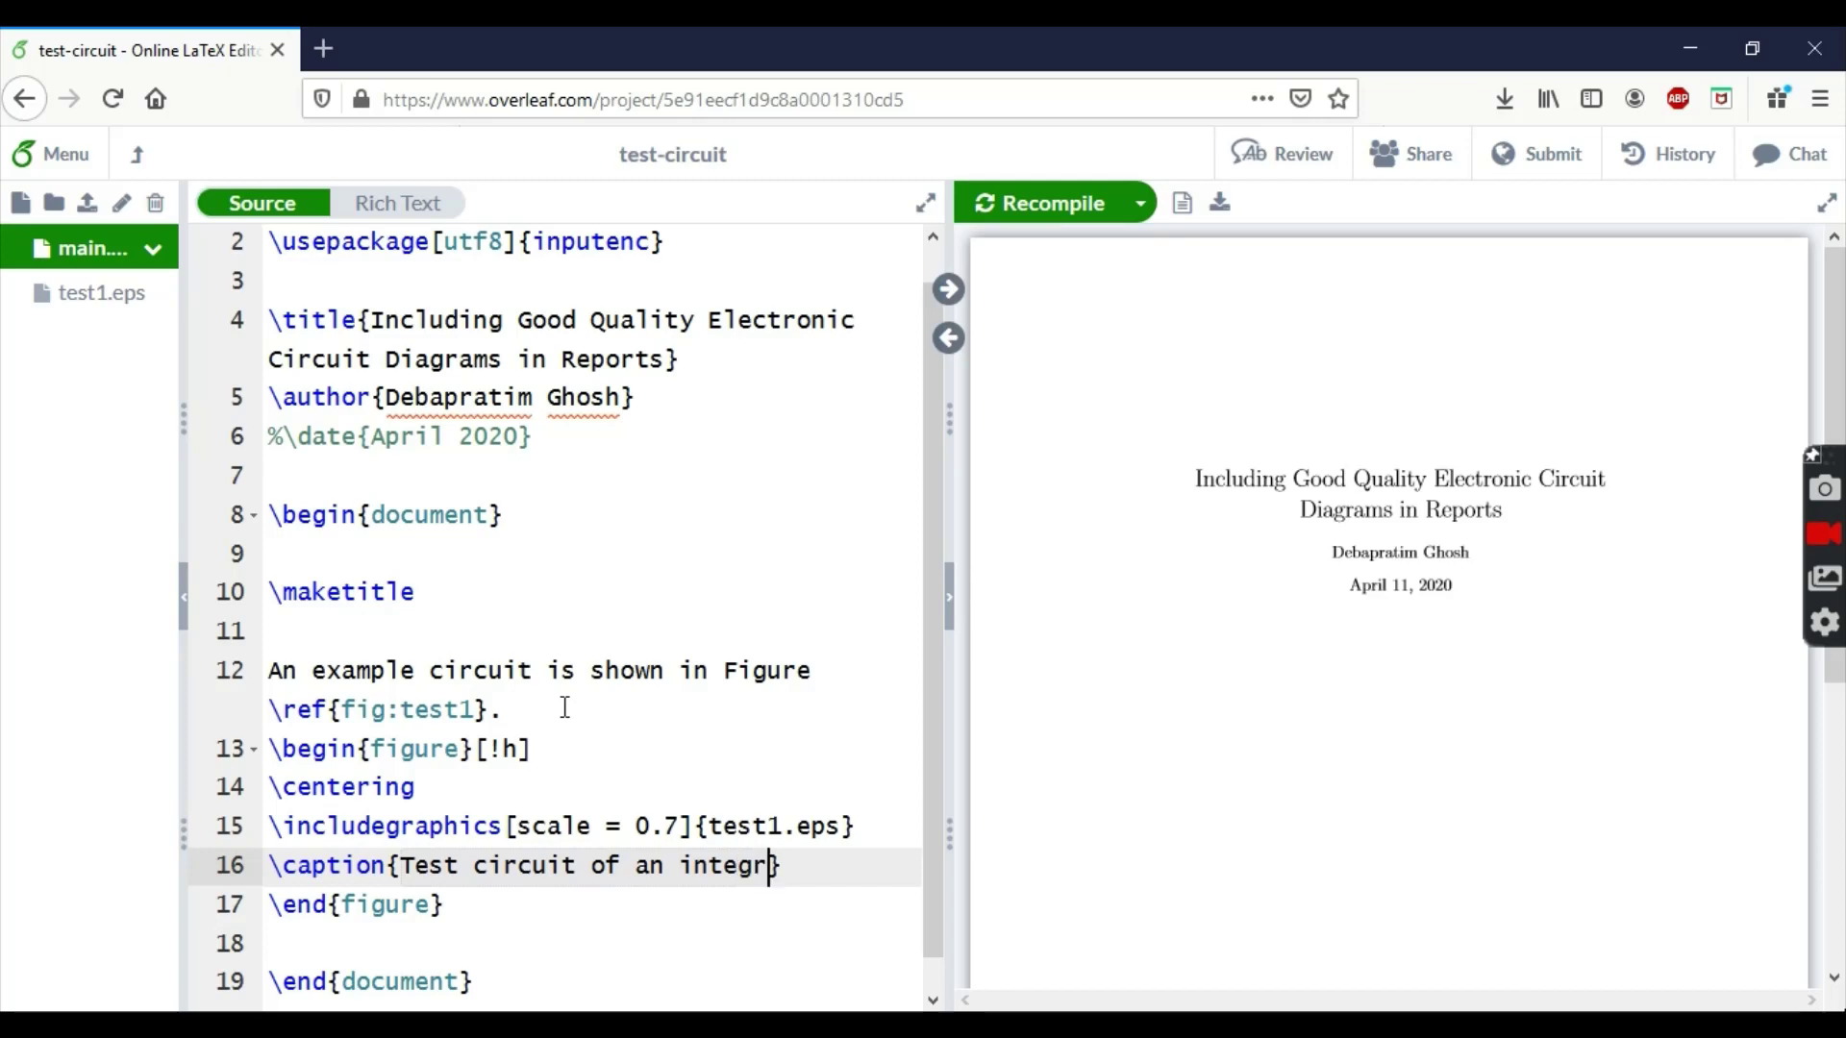
{"action": "type", "text": "."}
{"action": "key", "text": "End"}
{"action": "key", "text": "Return"}
{"action": "type", "text": "\\"}
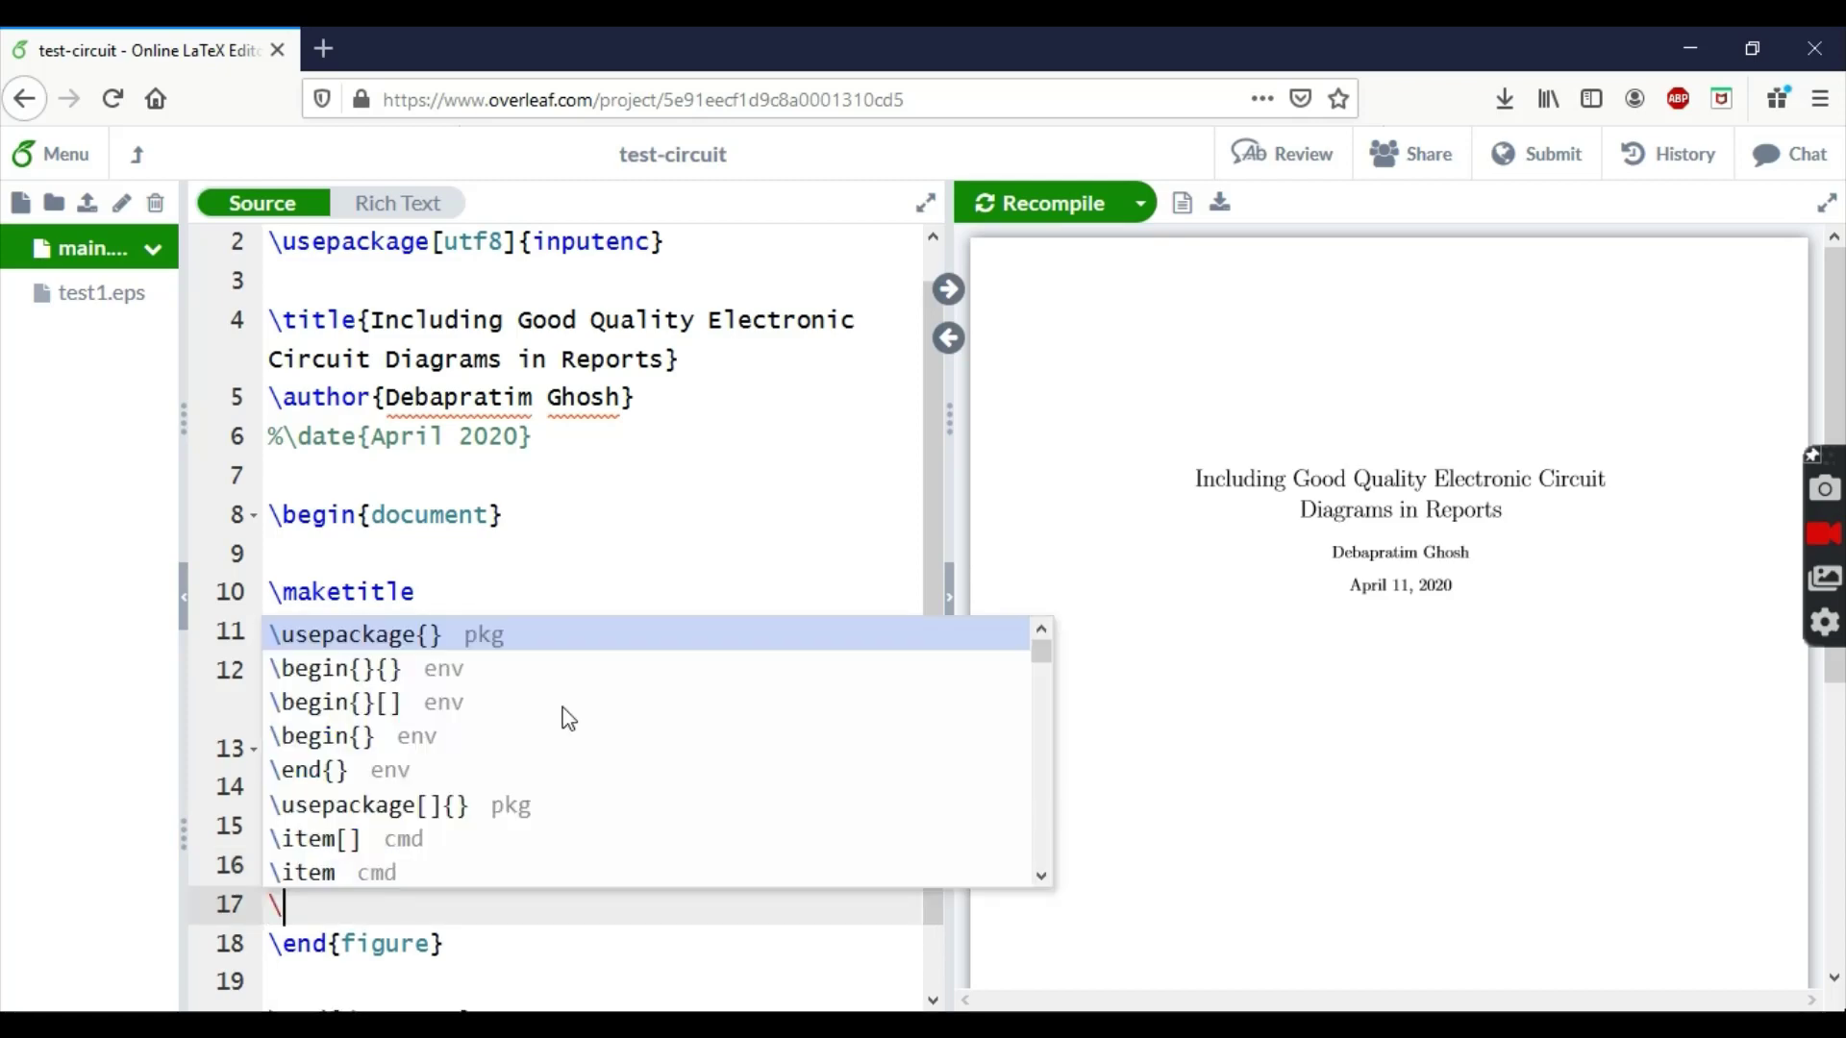
{"action": "type", "text": "label{"}
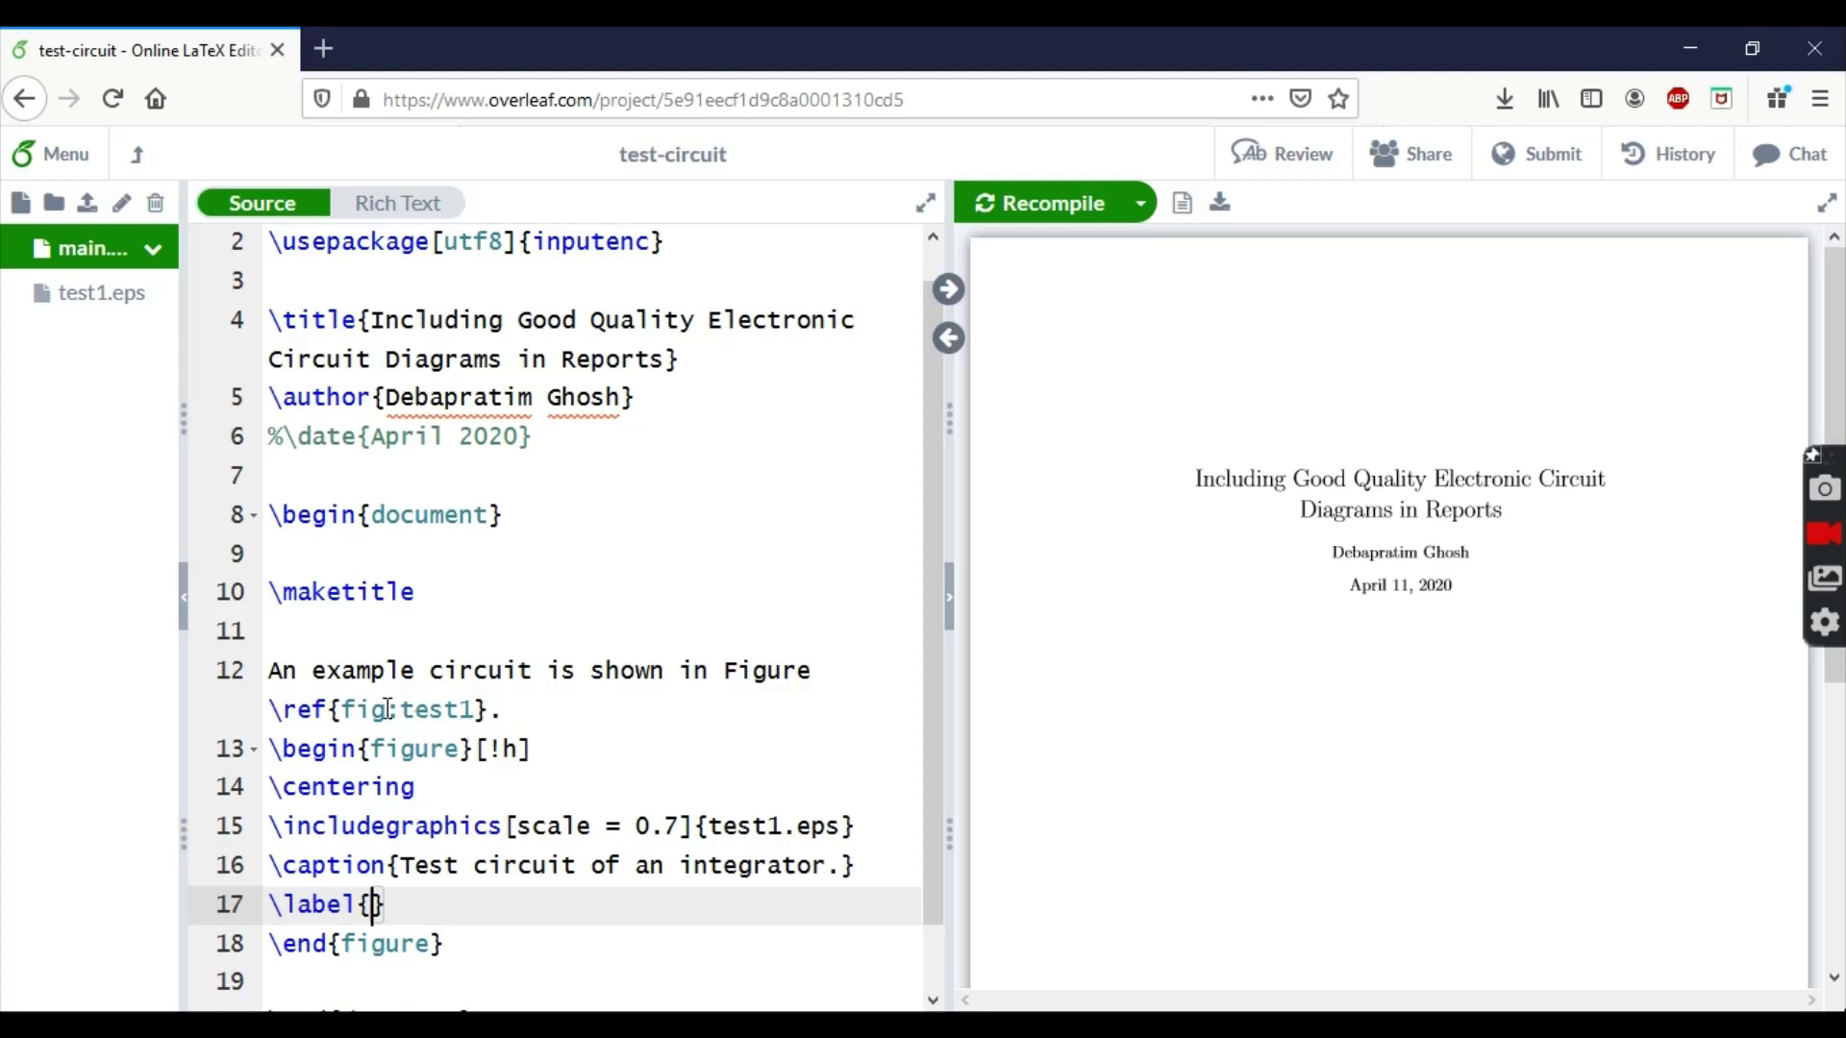
{"action": "type", "text": "fig:test1"}
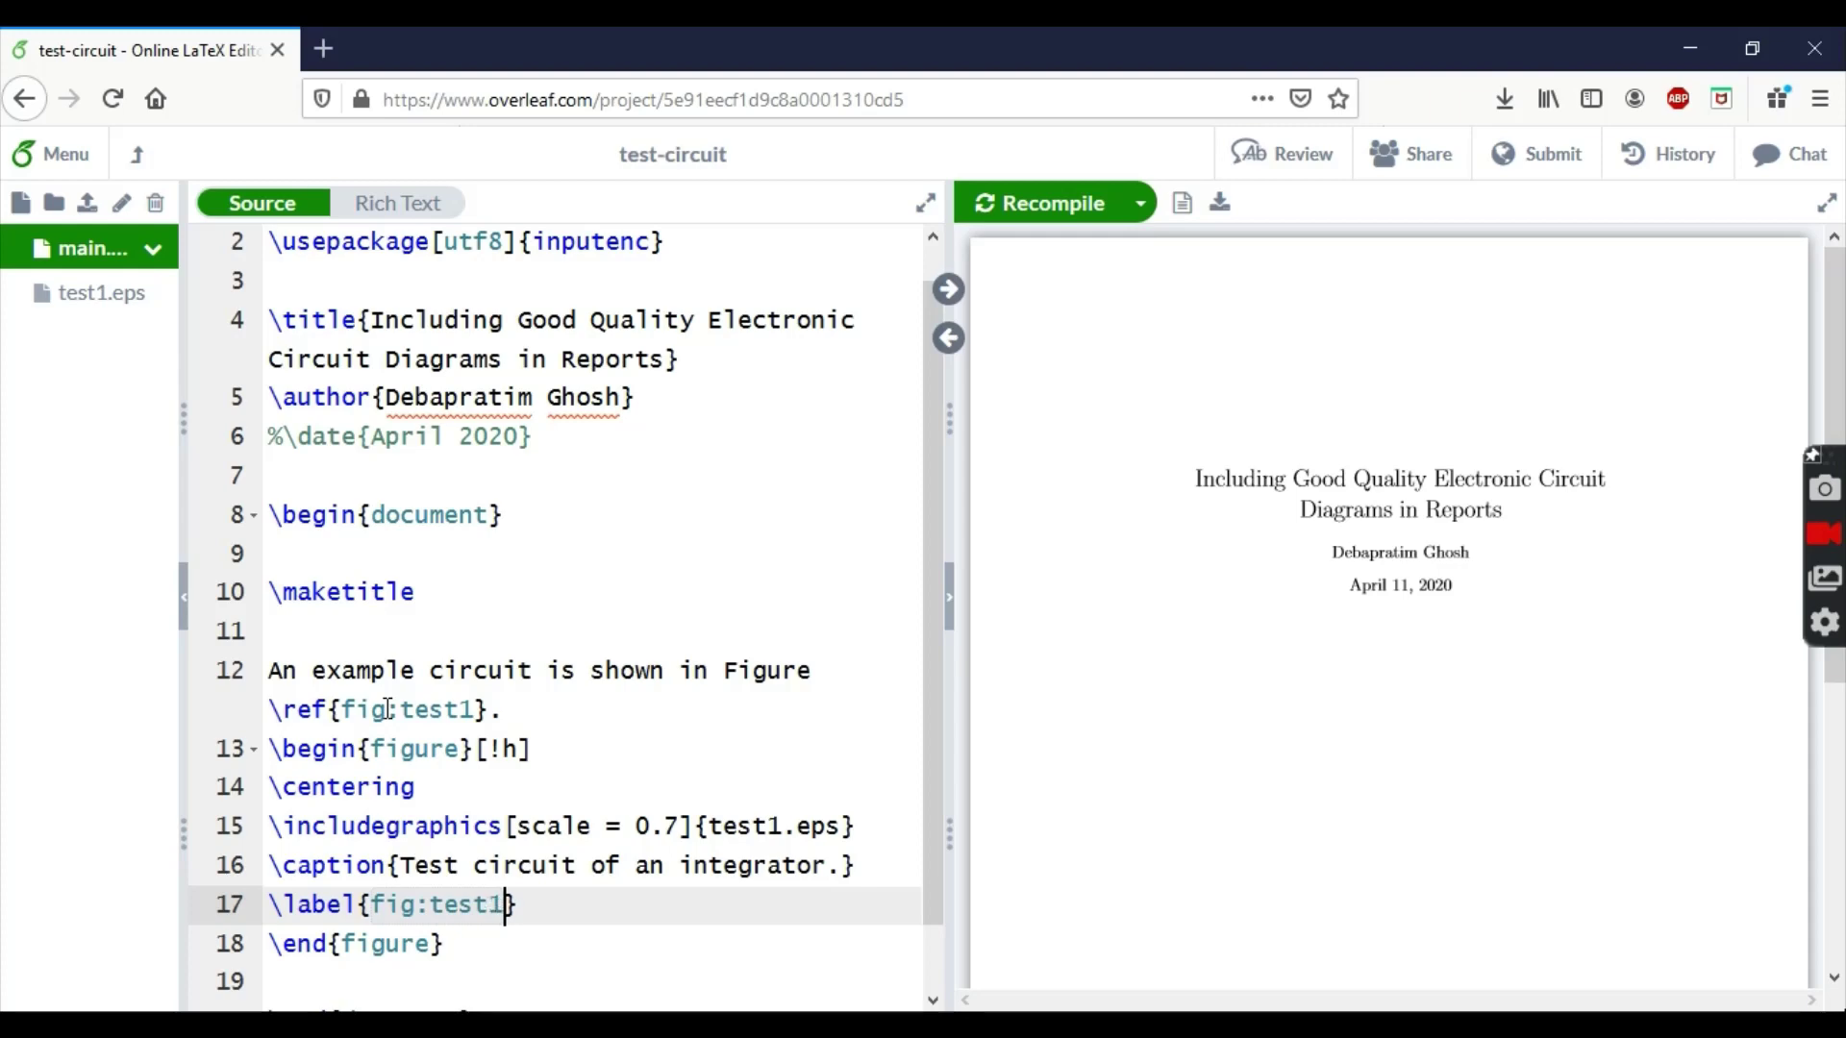
Recompile and check the preview: Figure 1's caption shows, but the image errors as placeholder text.
{"action": "left_click", "coordinate": [594, 908]}
{"action": "key", "text": "ctrl+s"}
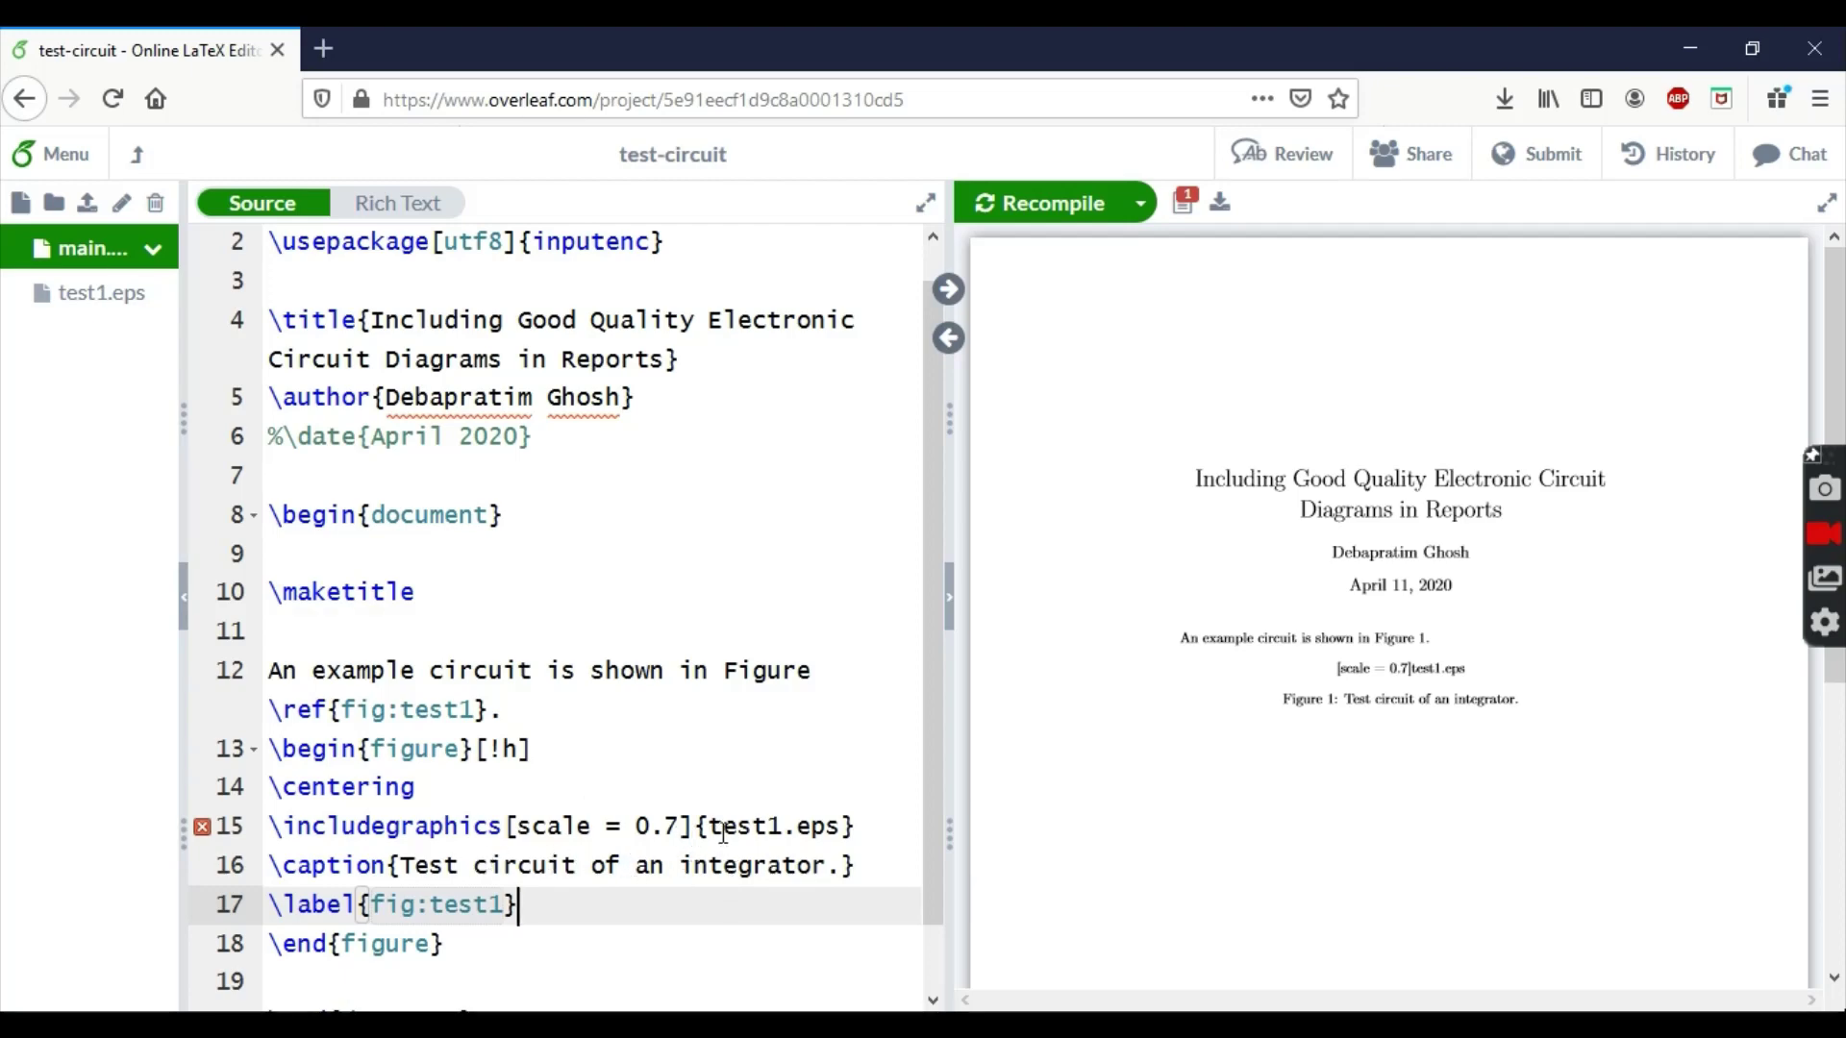
{"action": "scroll", "coordinate": [725, 832], "scroll_direction": "down", "scroll_amount": 2}
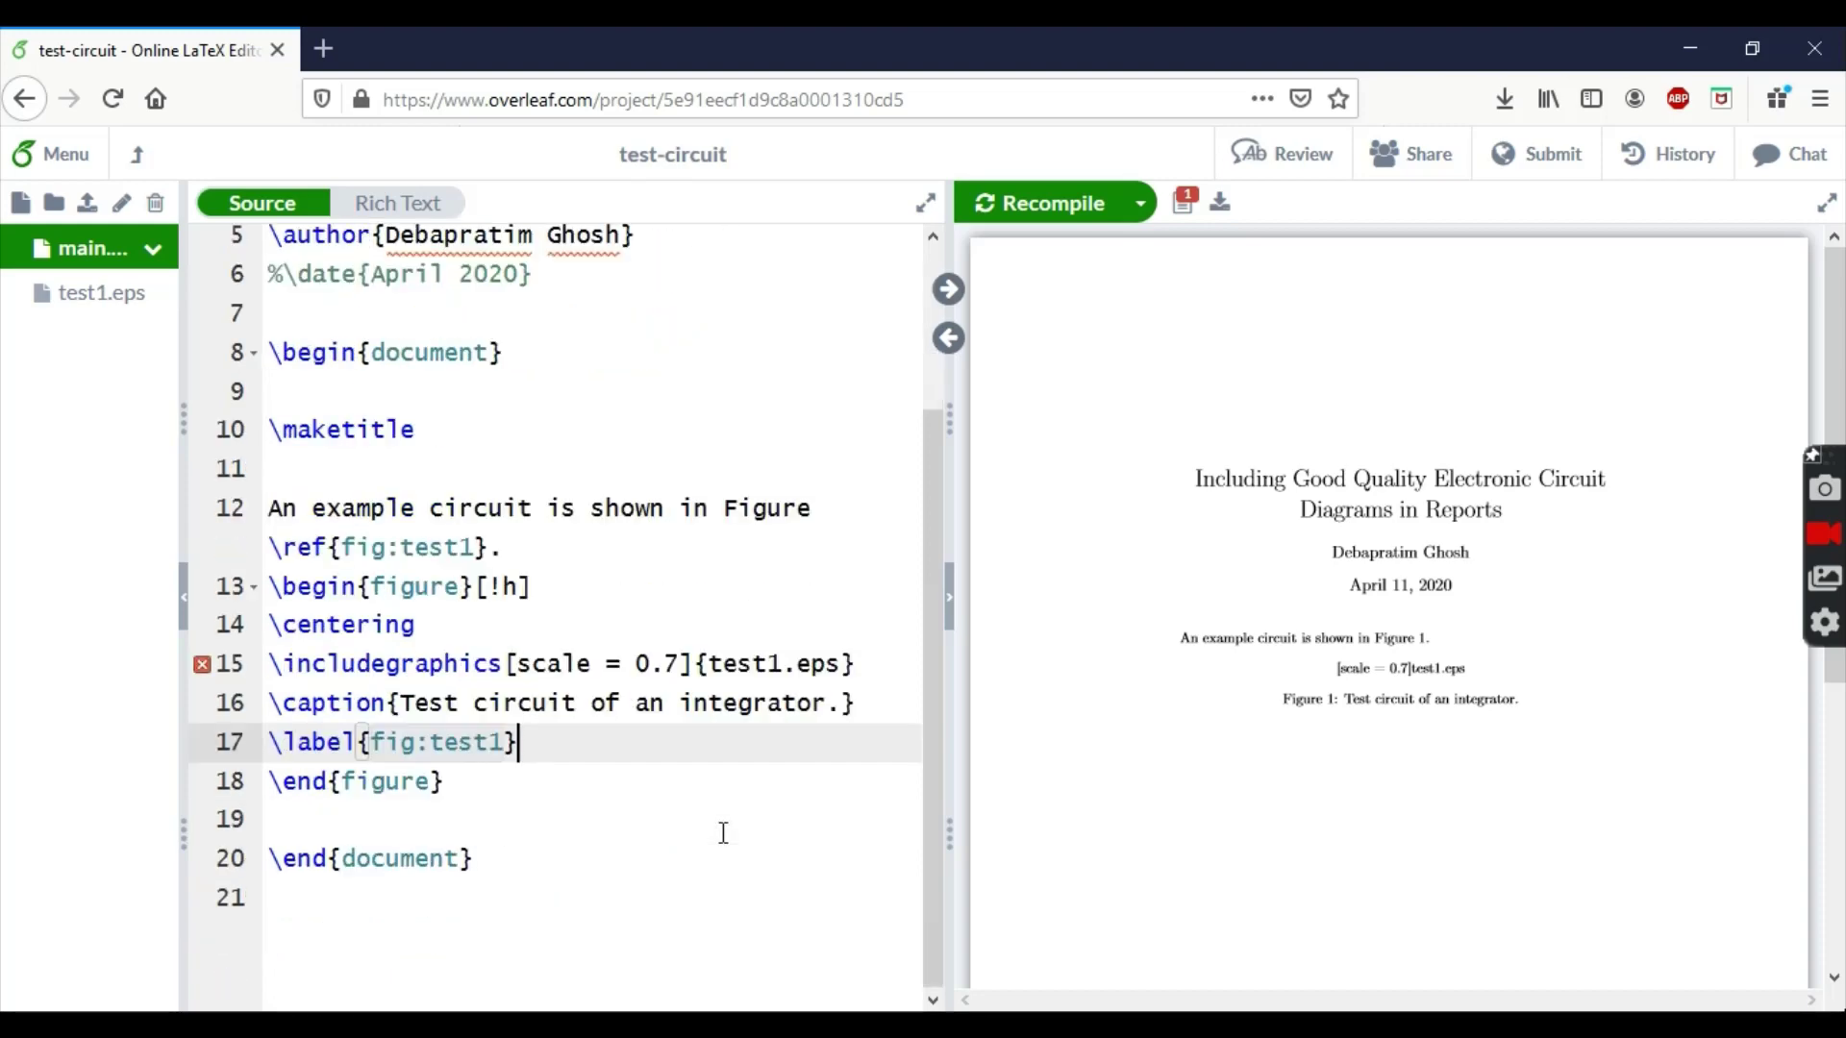
{"action": "scroll", "coordinate": [725, 832], "scroll_direction": "up", "scroll_amount": 2}
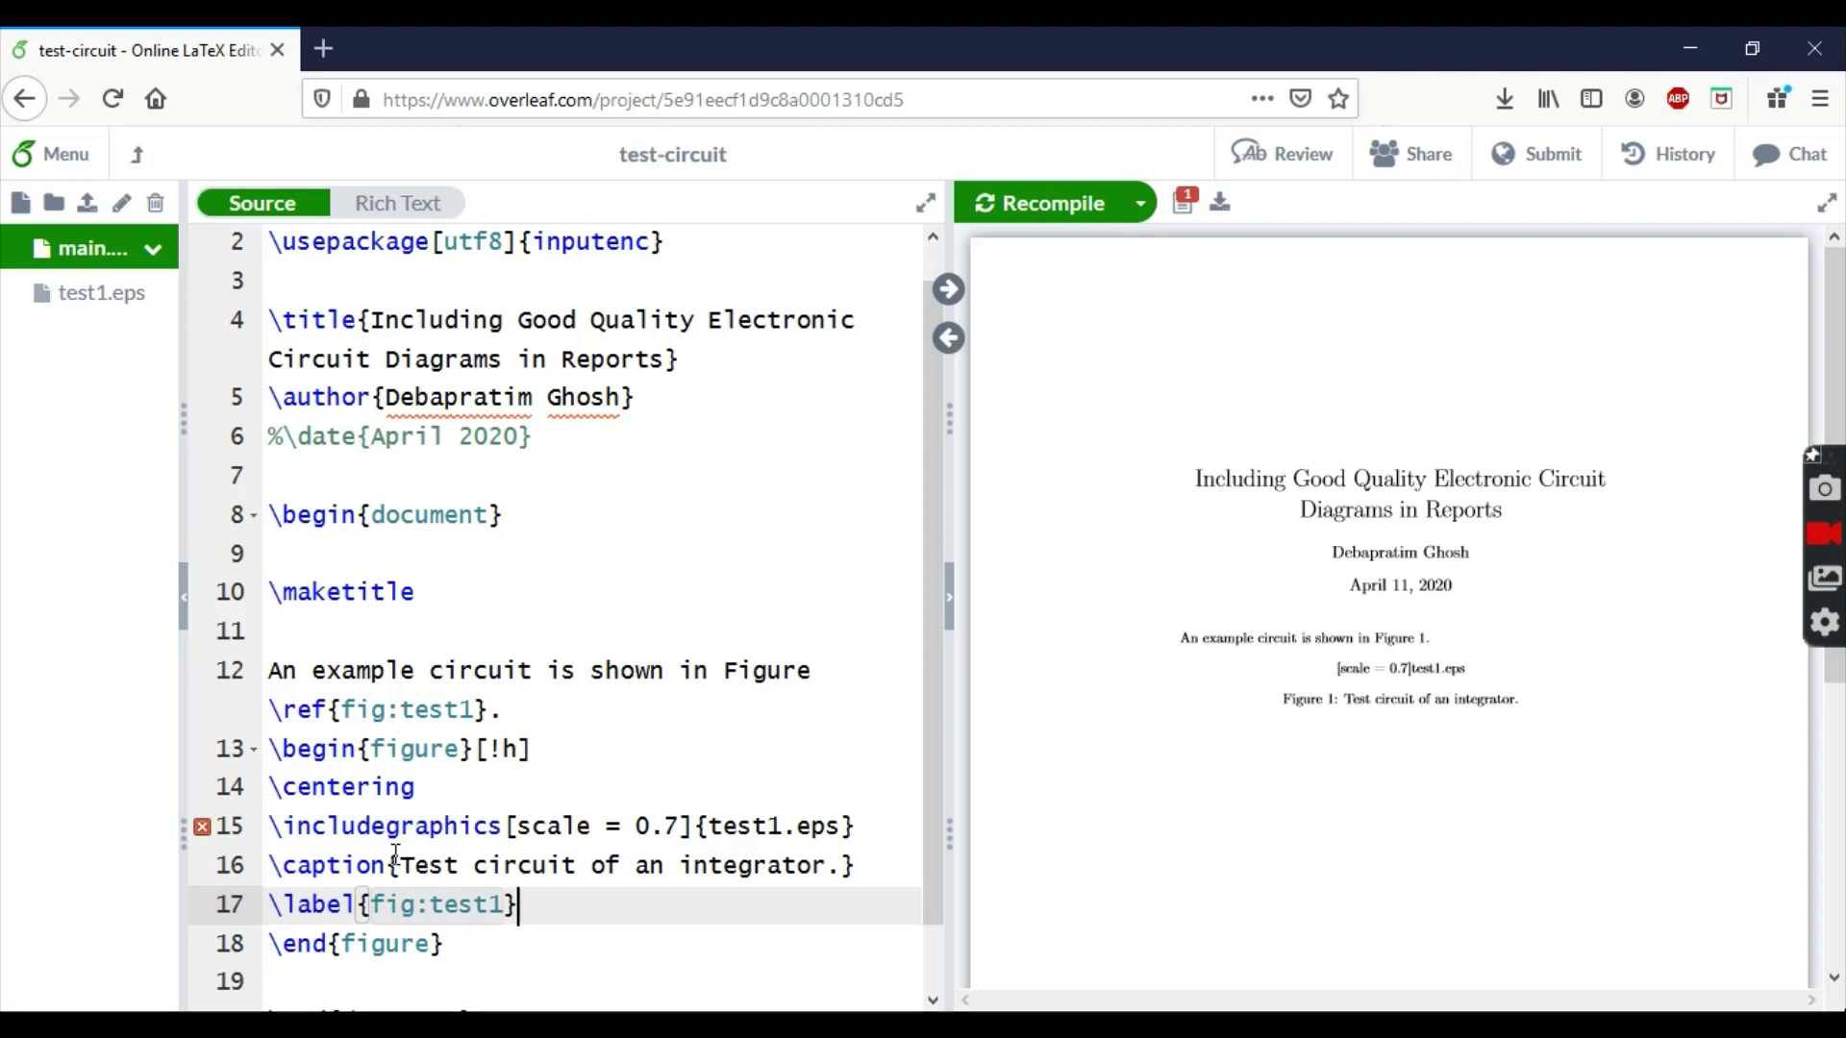
Add \usepackage{graphicx} below the inputenc line and recompile so the schematic renders.
{"action": "scroll", "coordinate": [423, 769], "scroll_direction": "up", "scroll_amount": 1}
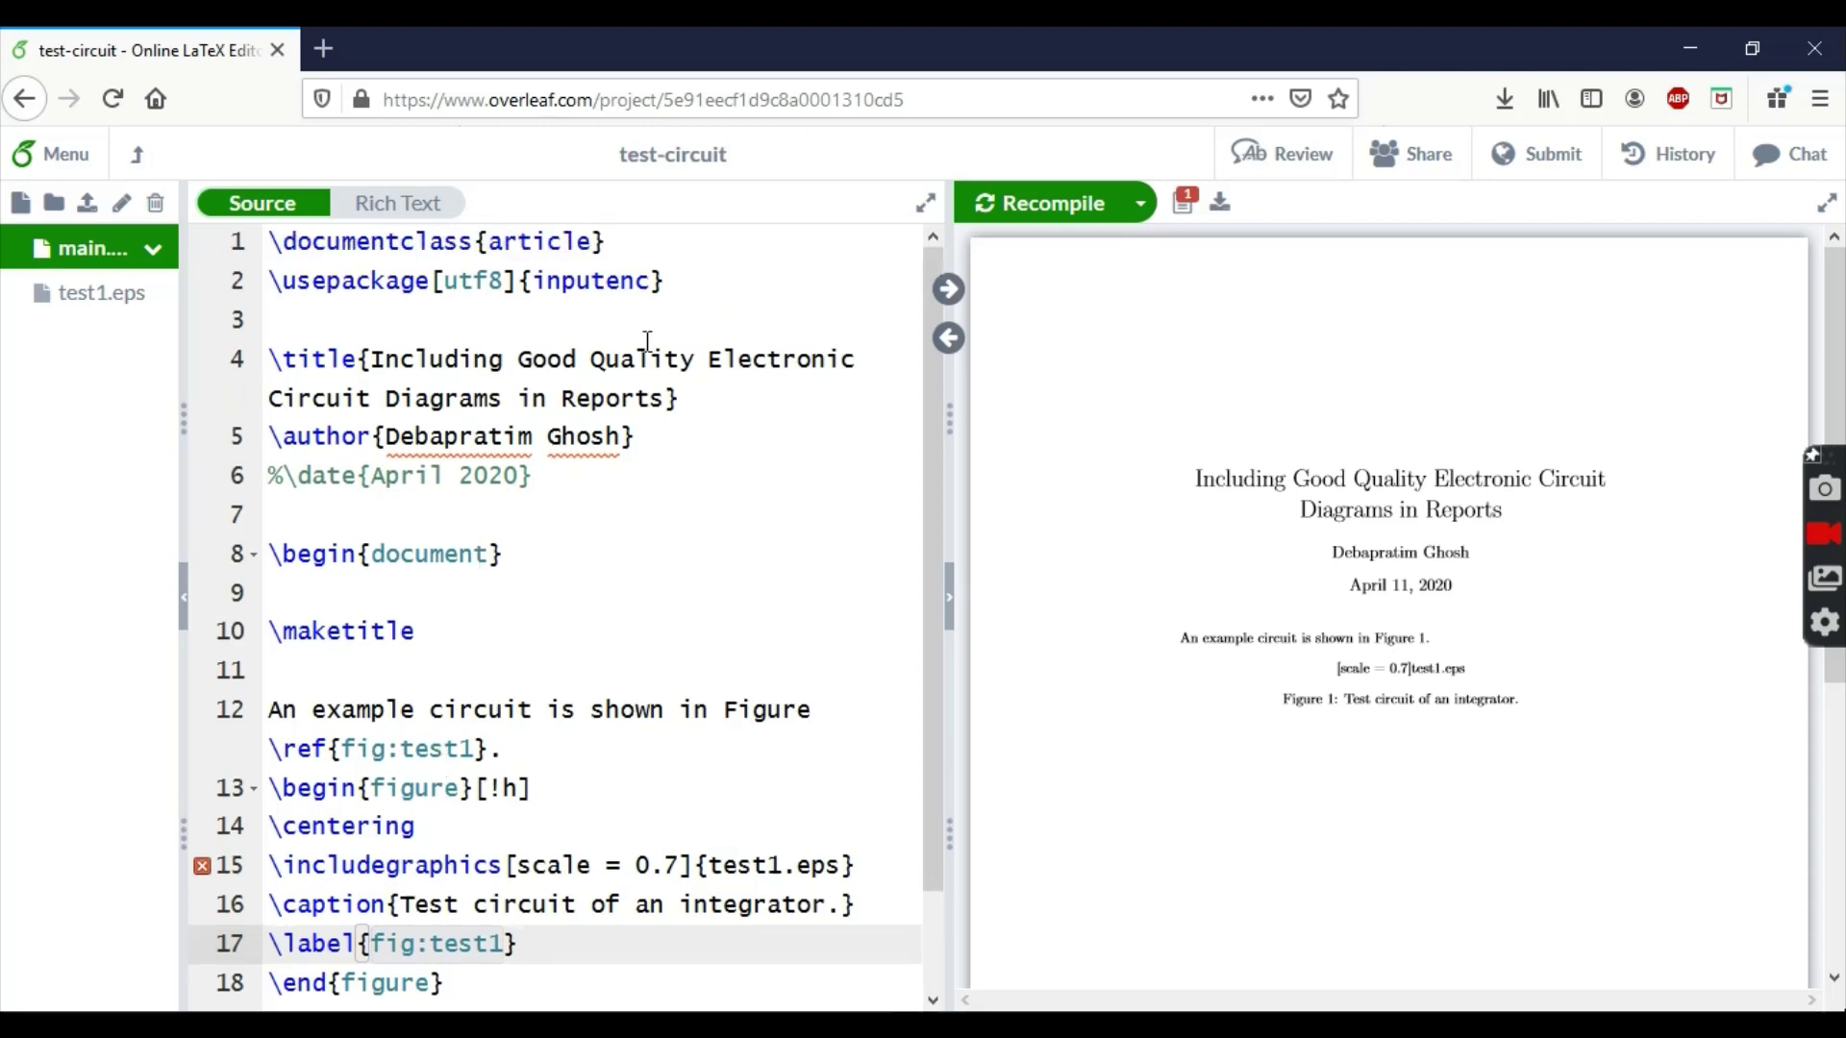
{"action": "left_click", "coordinate": [683, 281]}
{"action": "key", "text": "Return"}
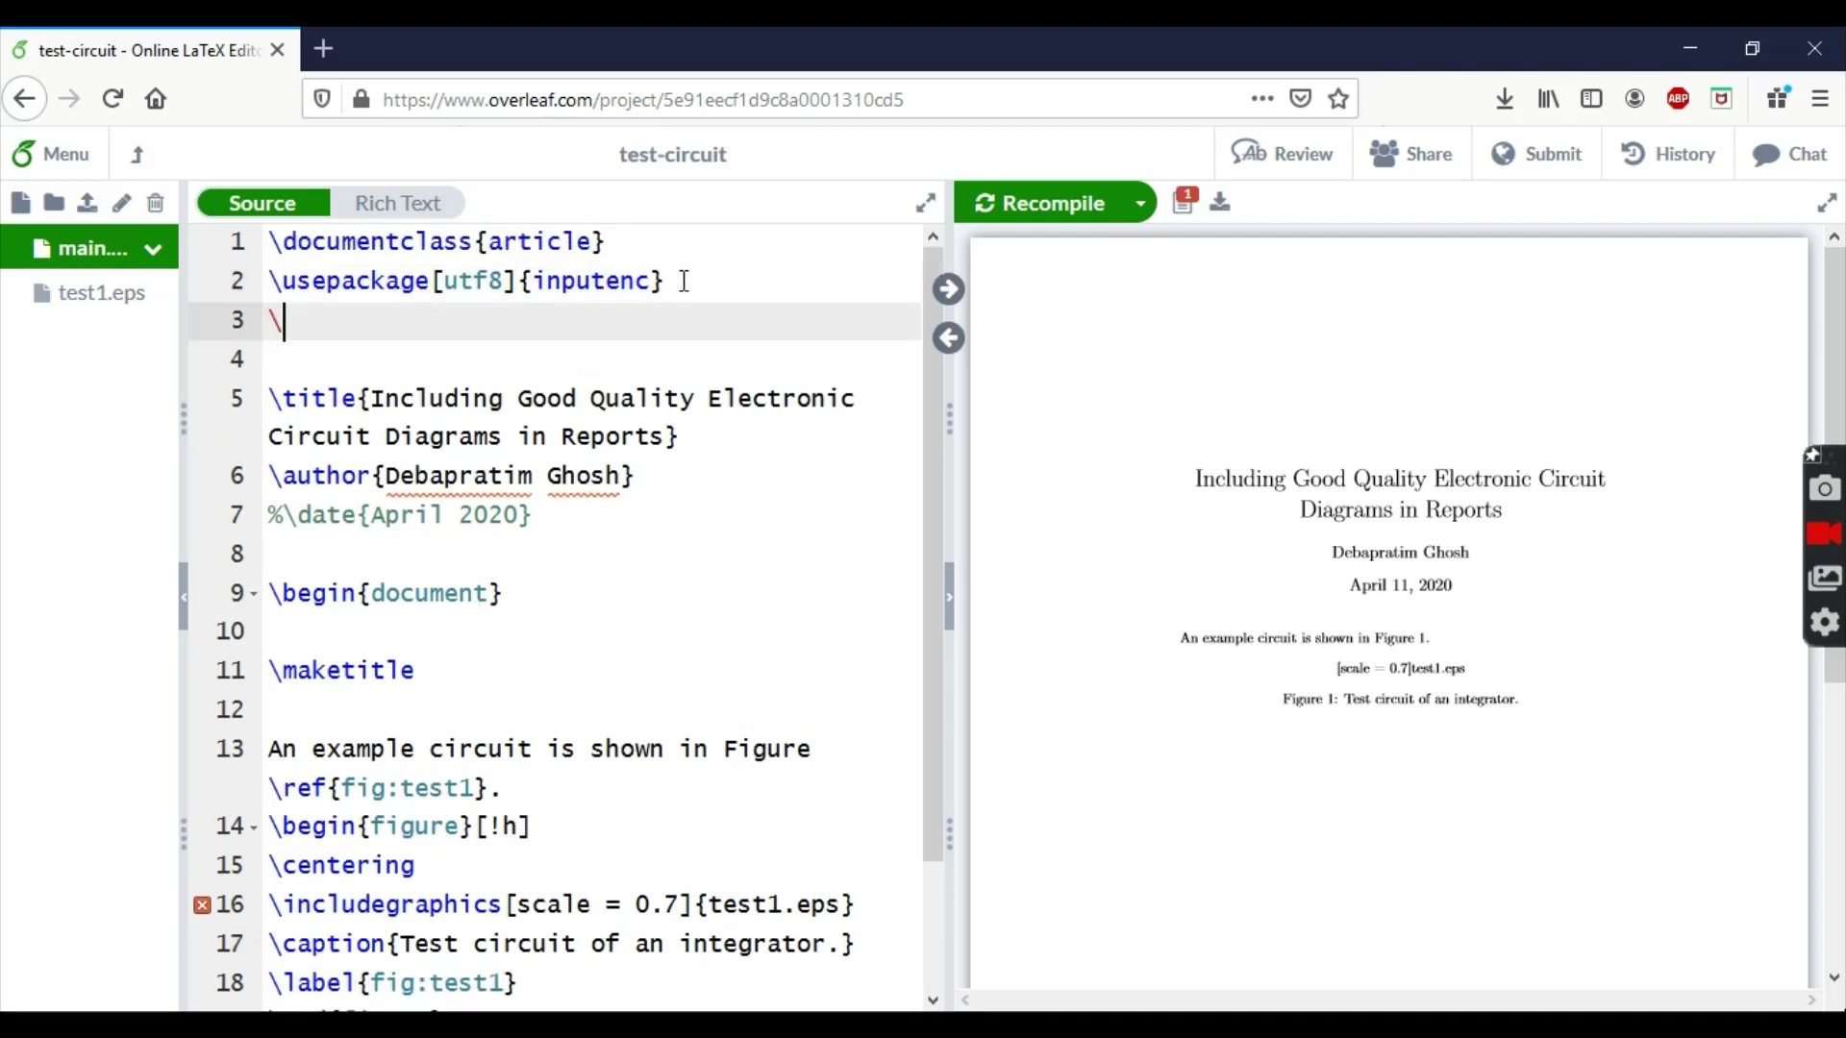
{"action": "type", "text": "\\usepack"}
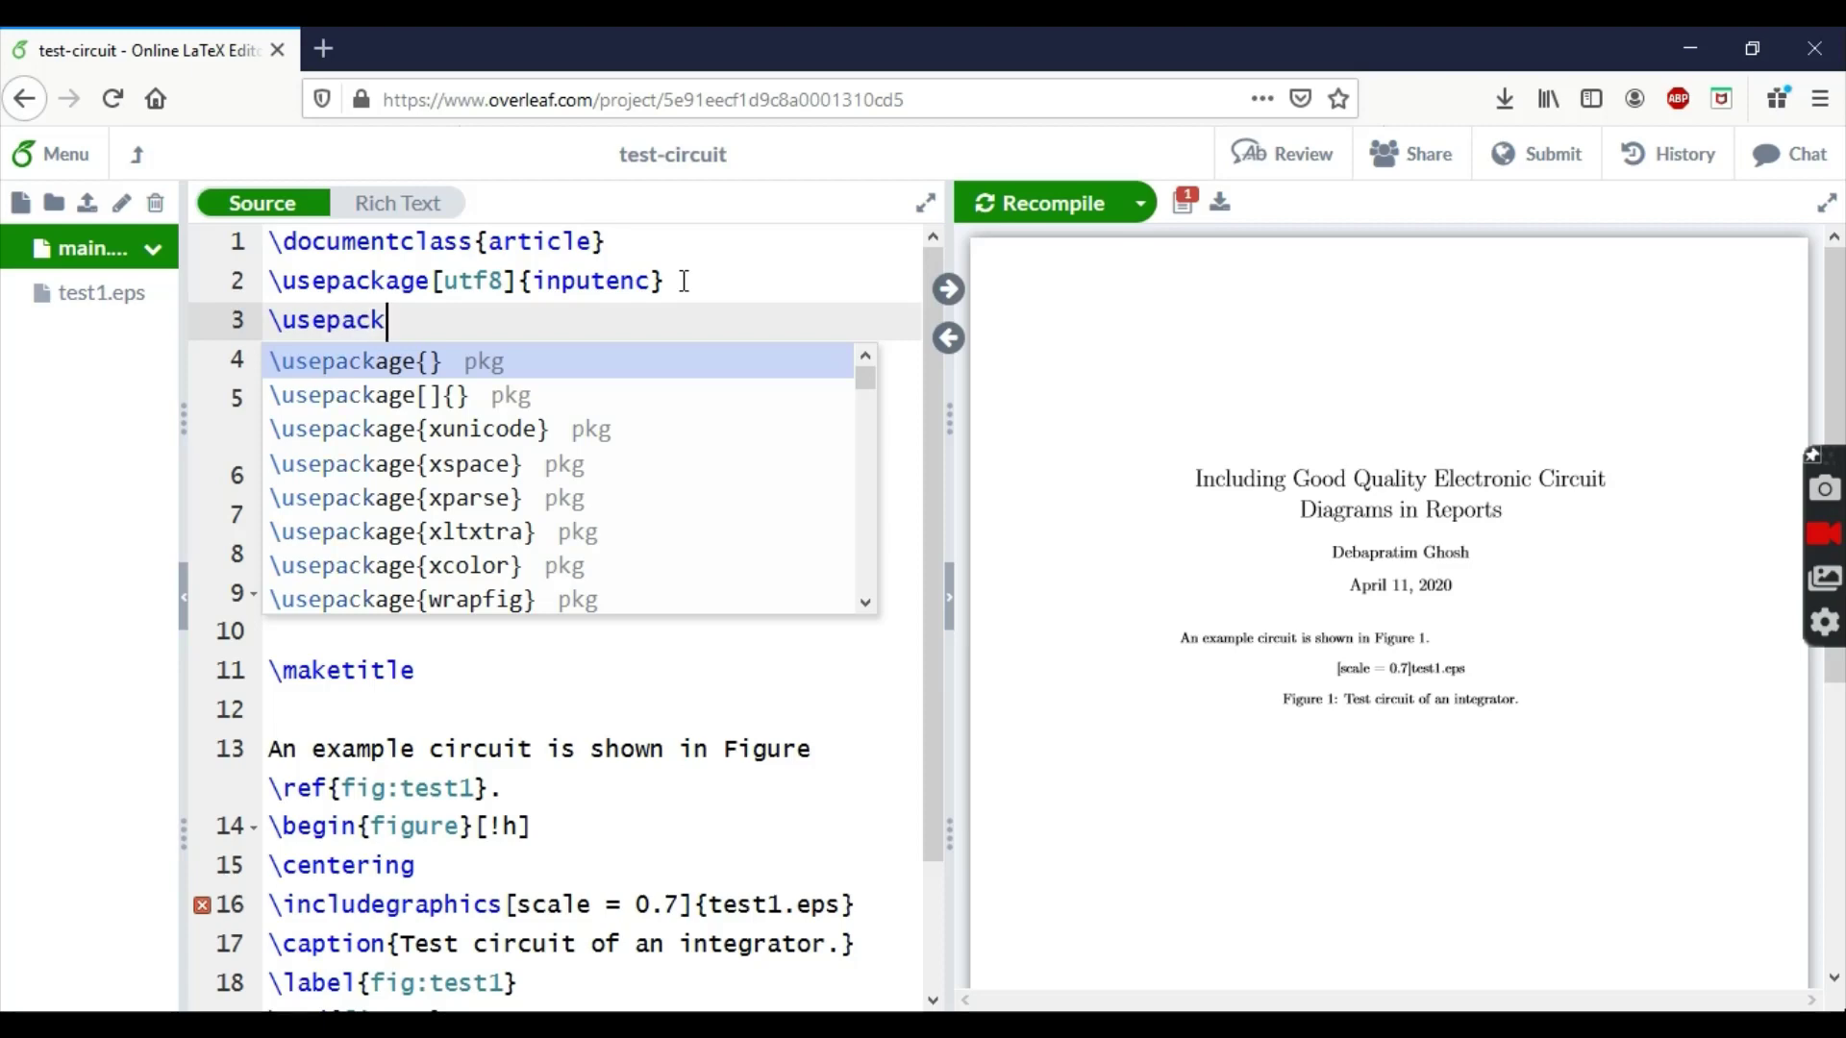
{"action": "type", "text": "age{graphicx}"}
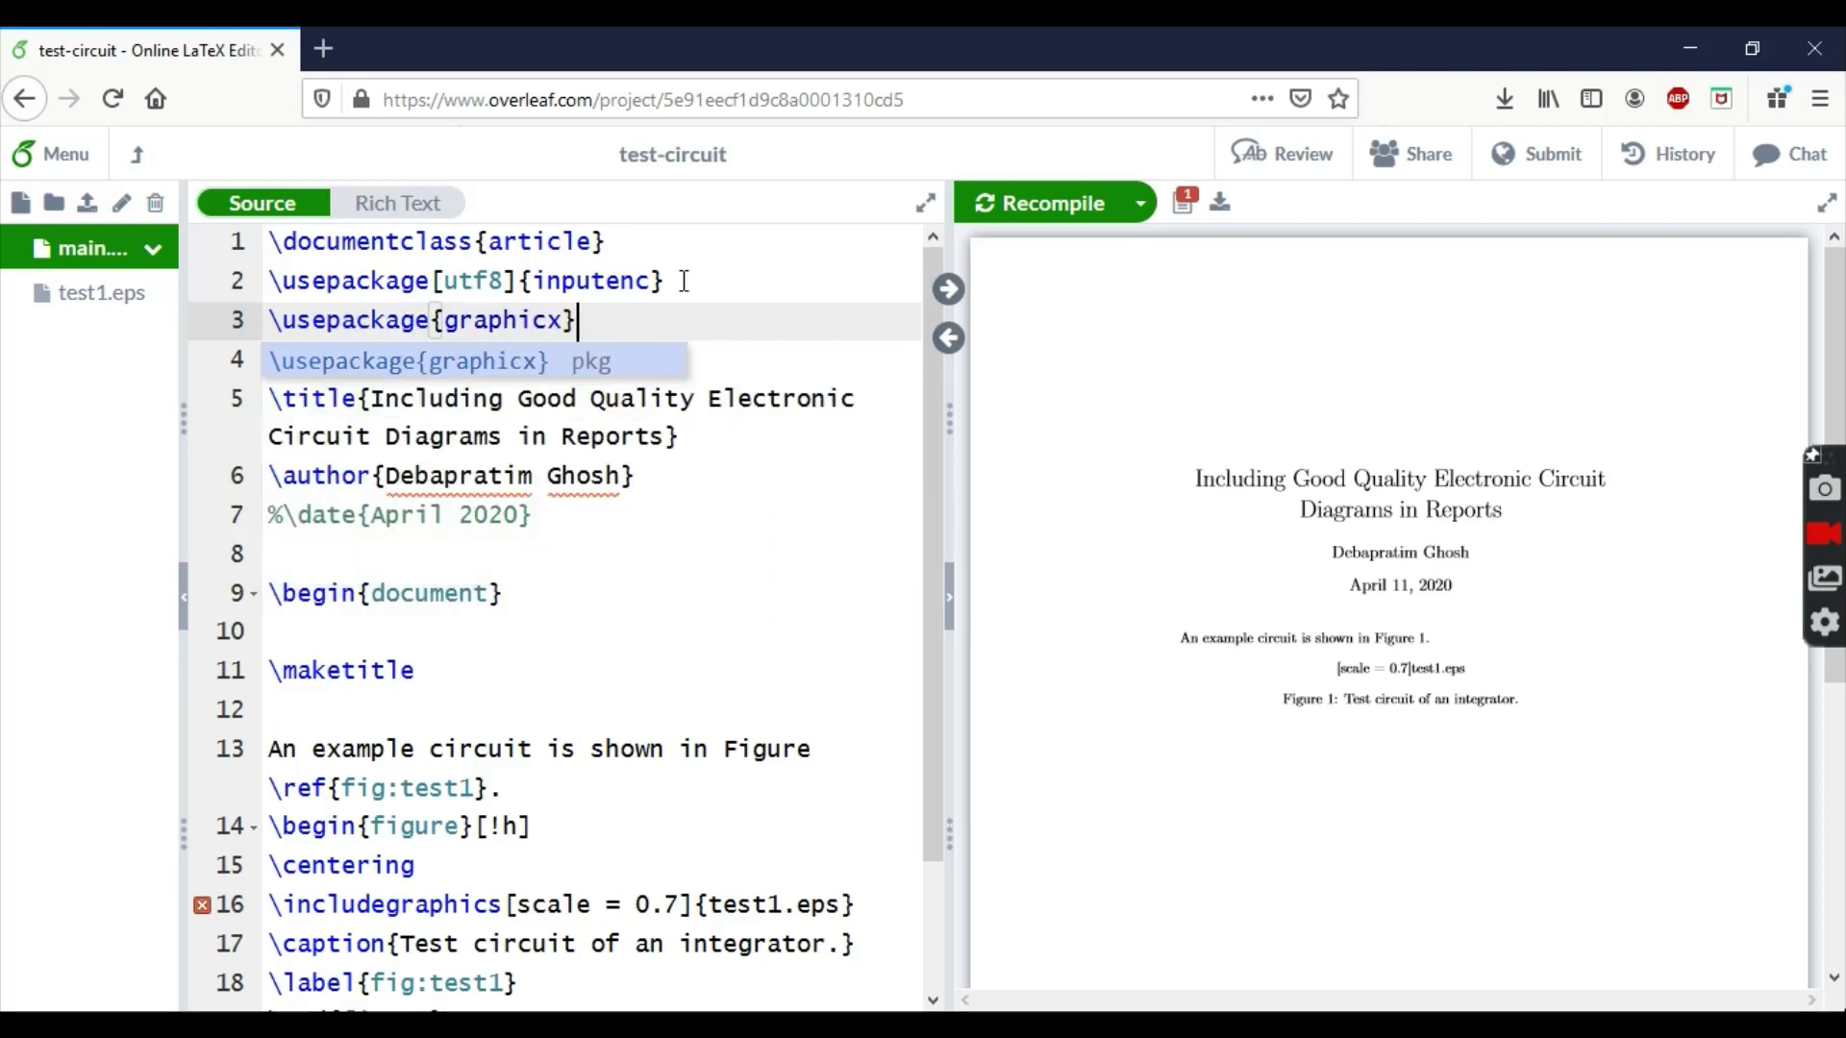
{"action": "left_click", "coordinate": [698, 601]}
{"action": "key", "text": "ctrl+s"}
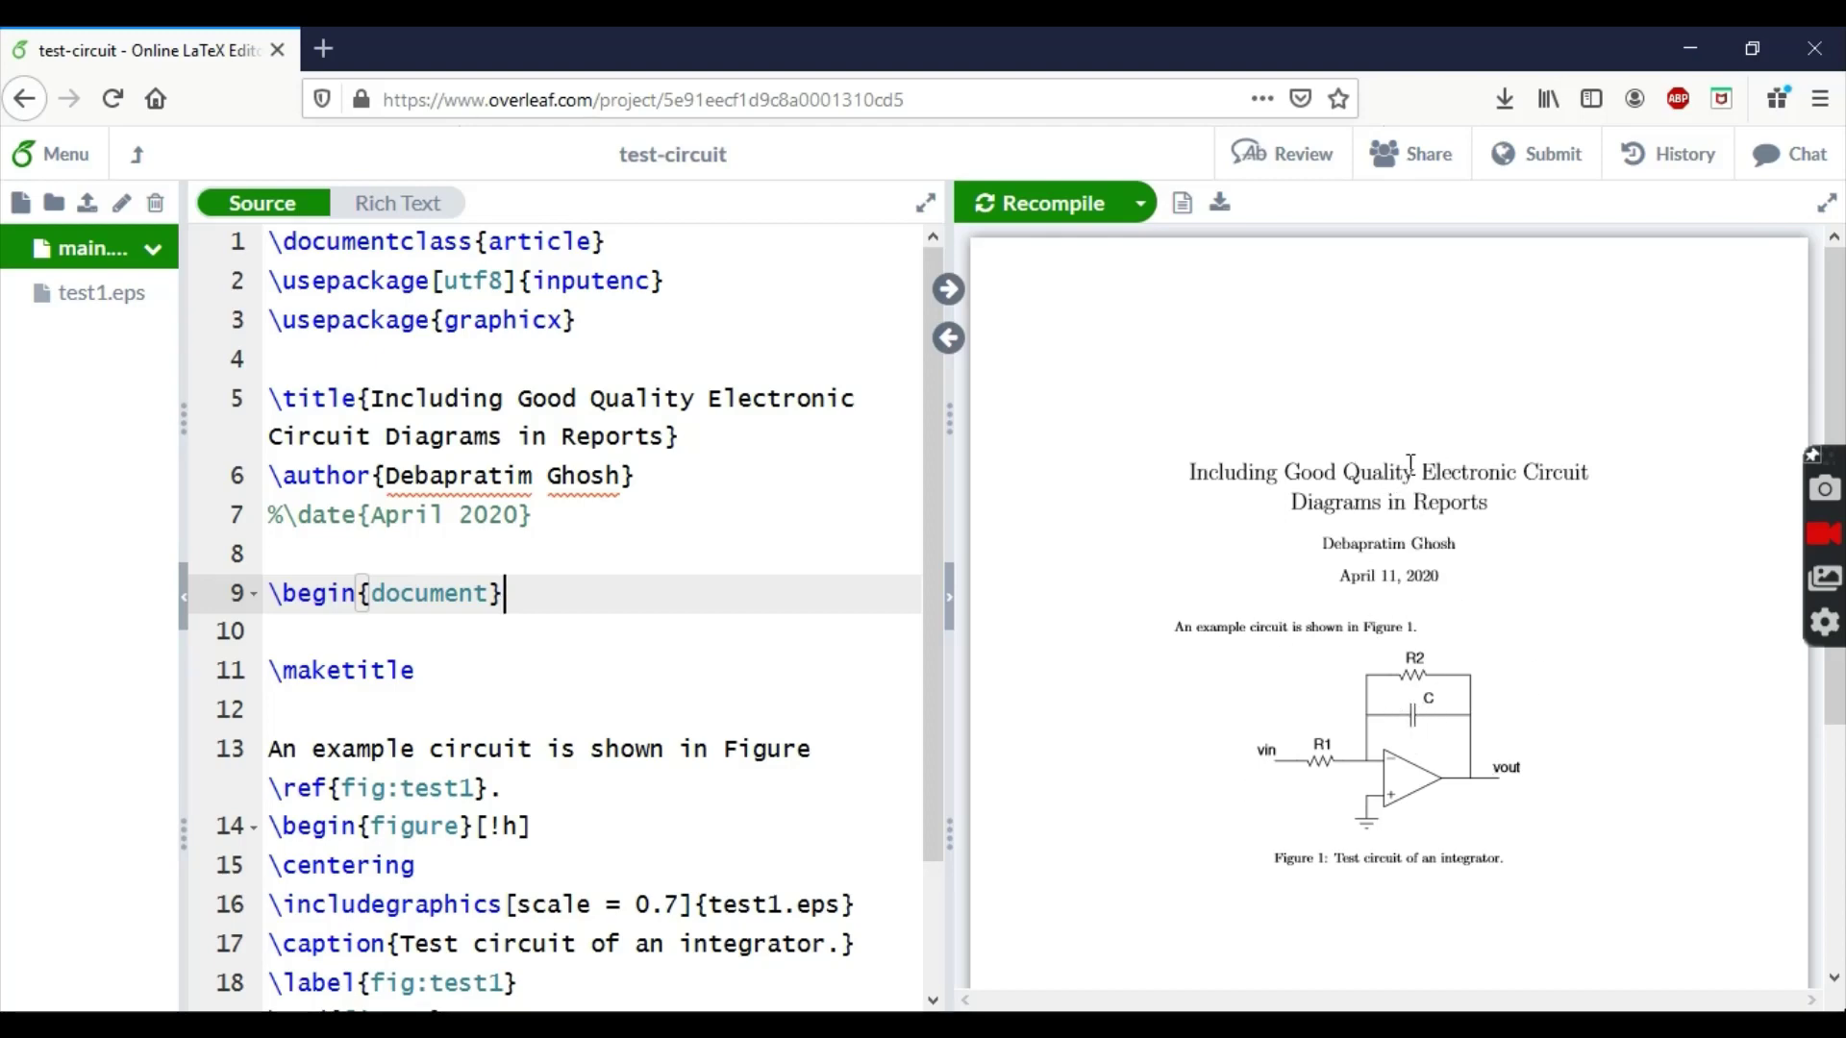
{"action": "left_click_drag", "start_coordinate": [1346, 471], "coordinate": [1420, 475]}
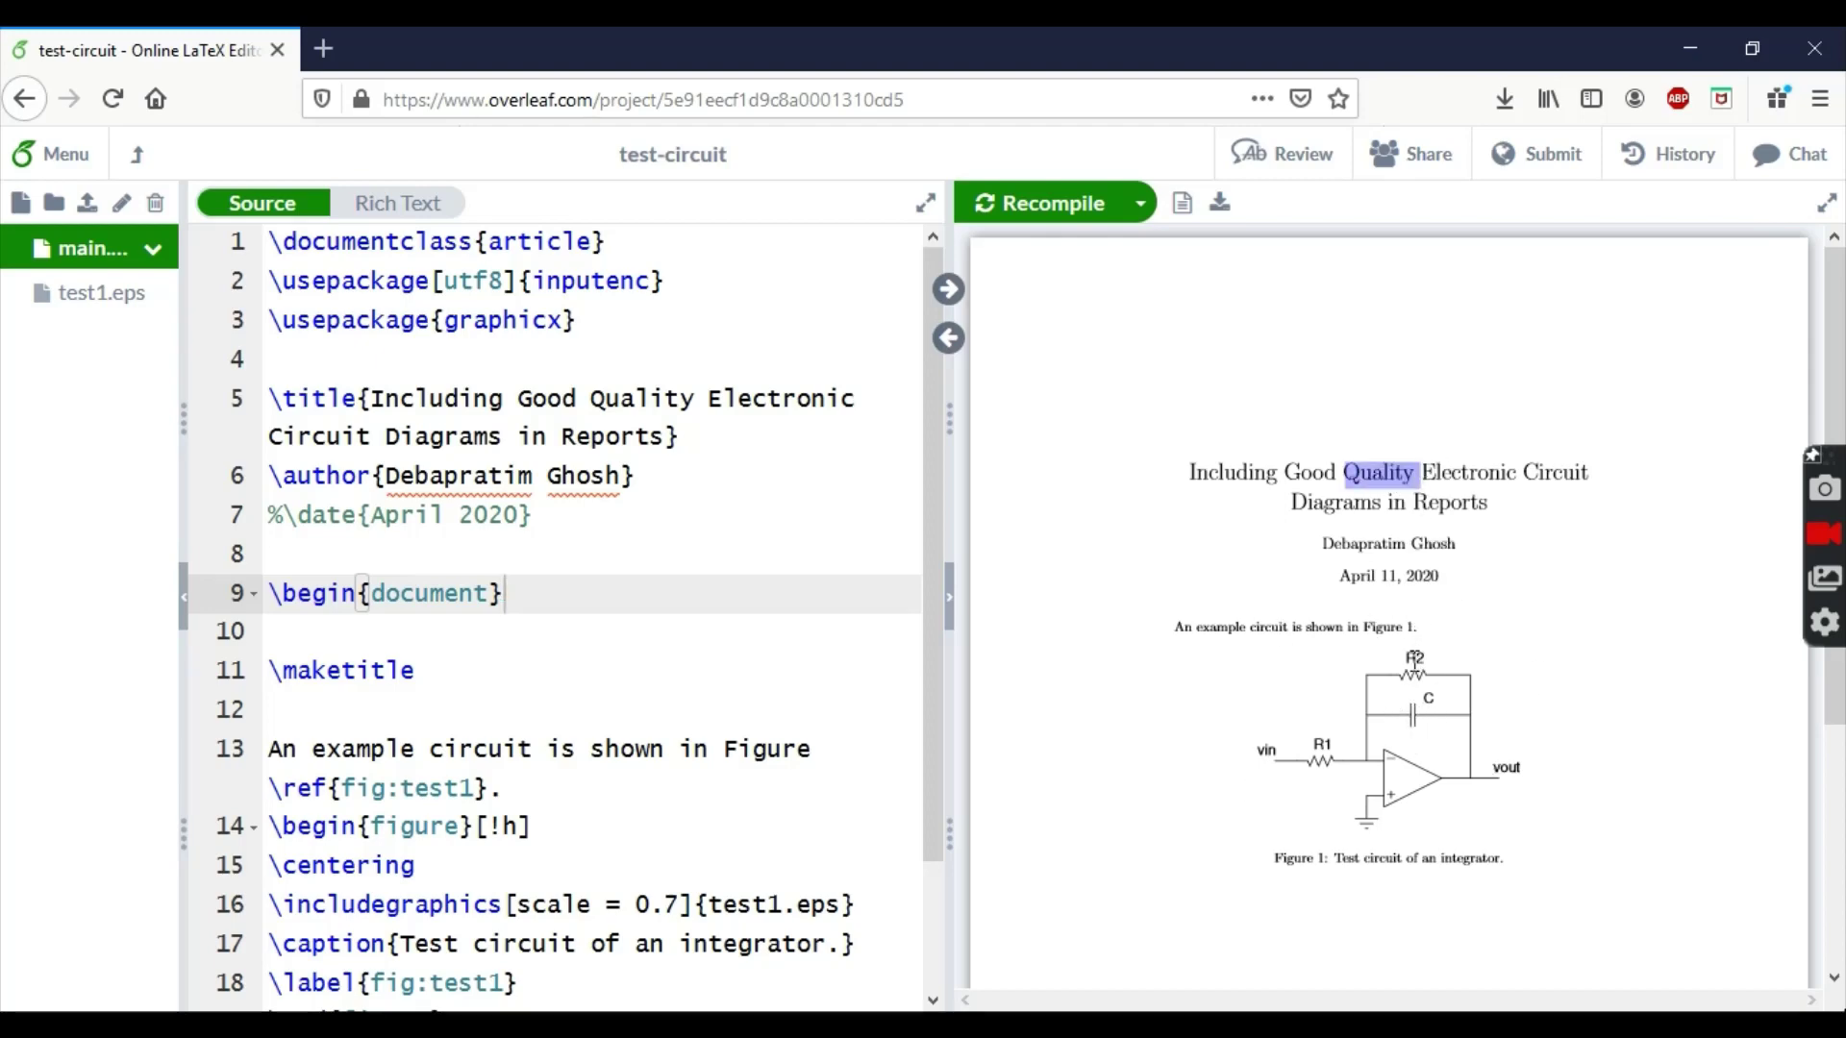
{"action": "triple_click", "coordinate": [1415, 659]}
{"action": "left_click", "coordinate": [1451, 678]}
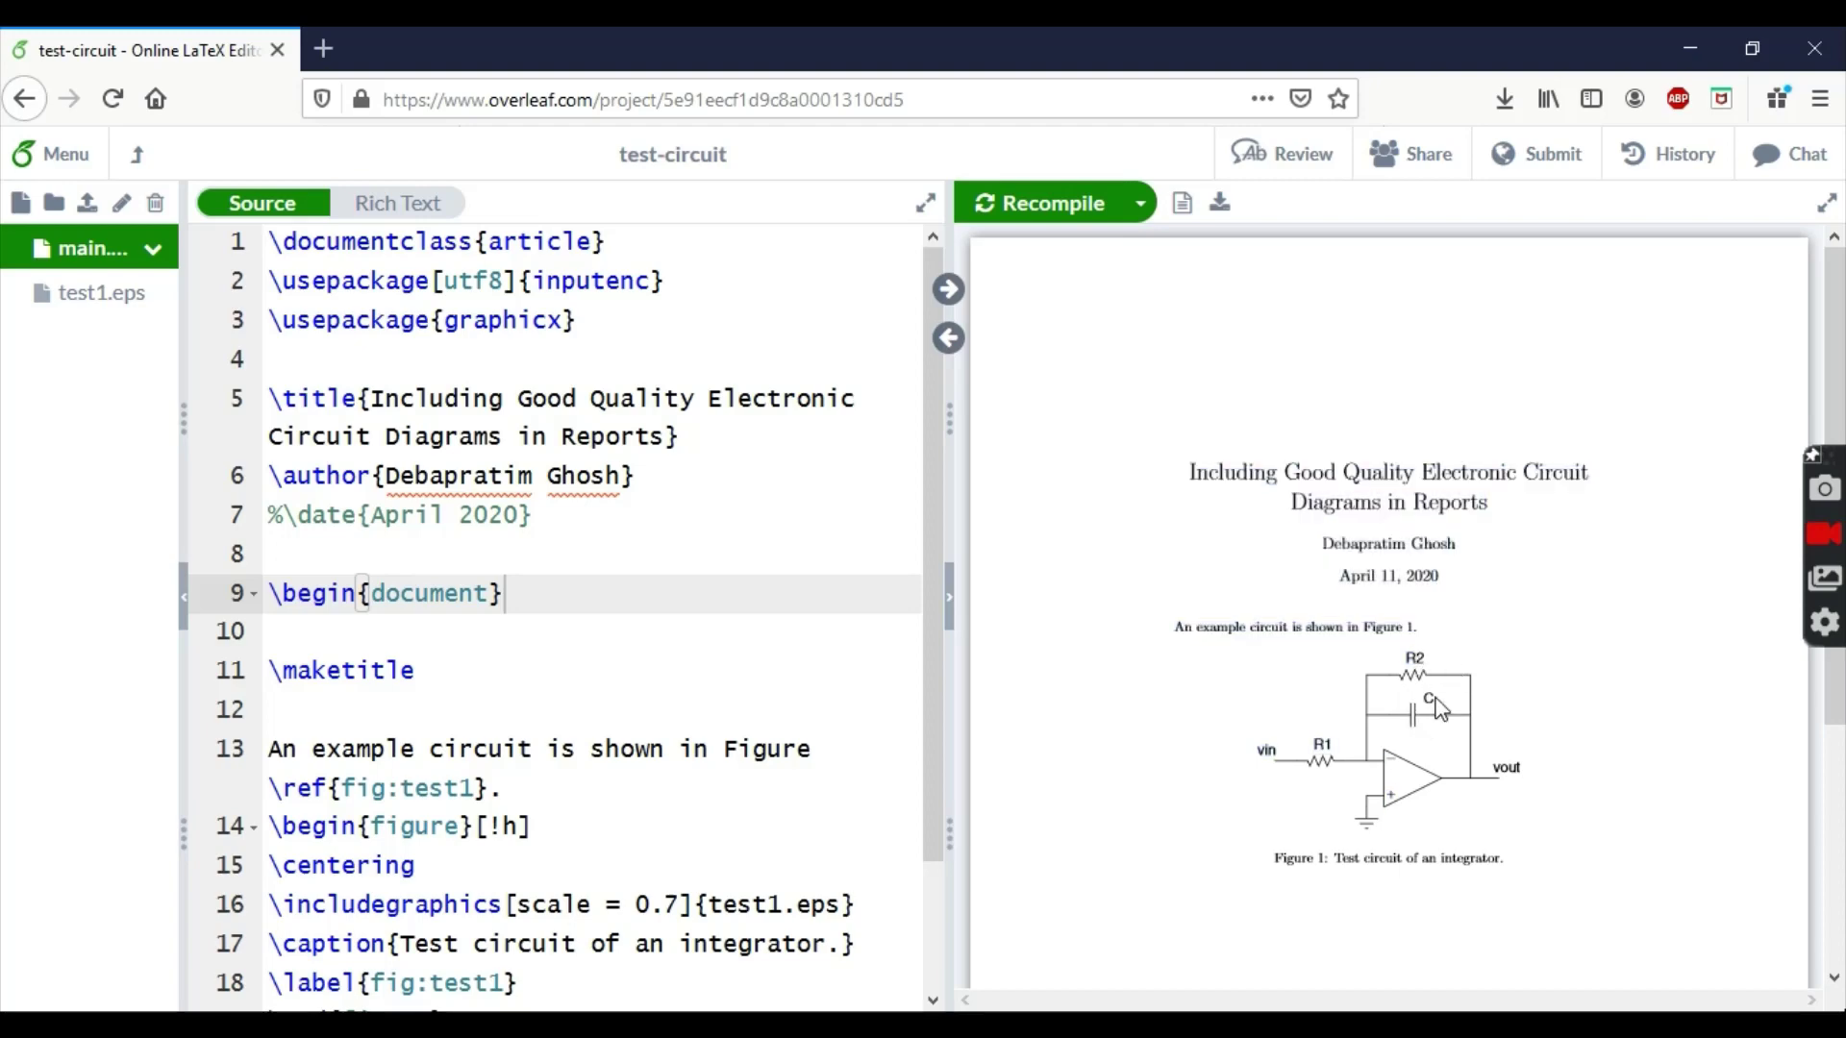
{"action": "double_click", "coordinate": [1456, 762]}
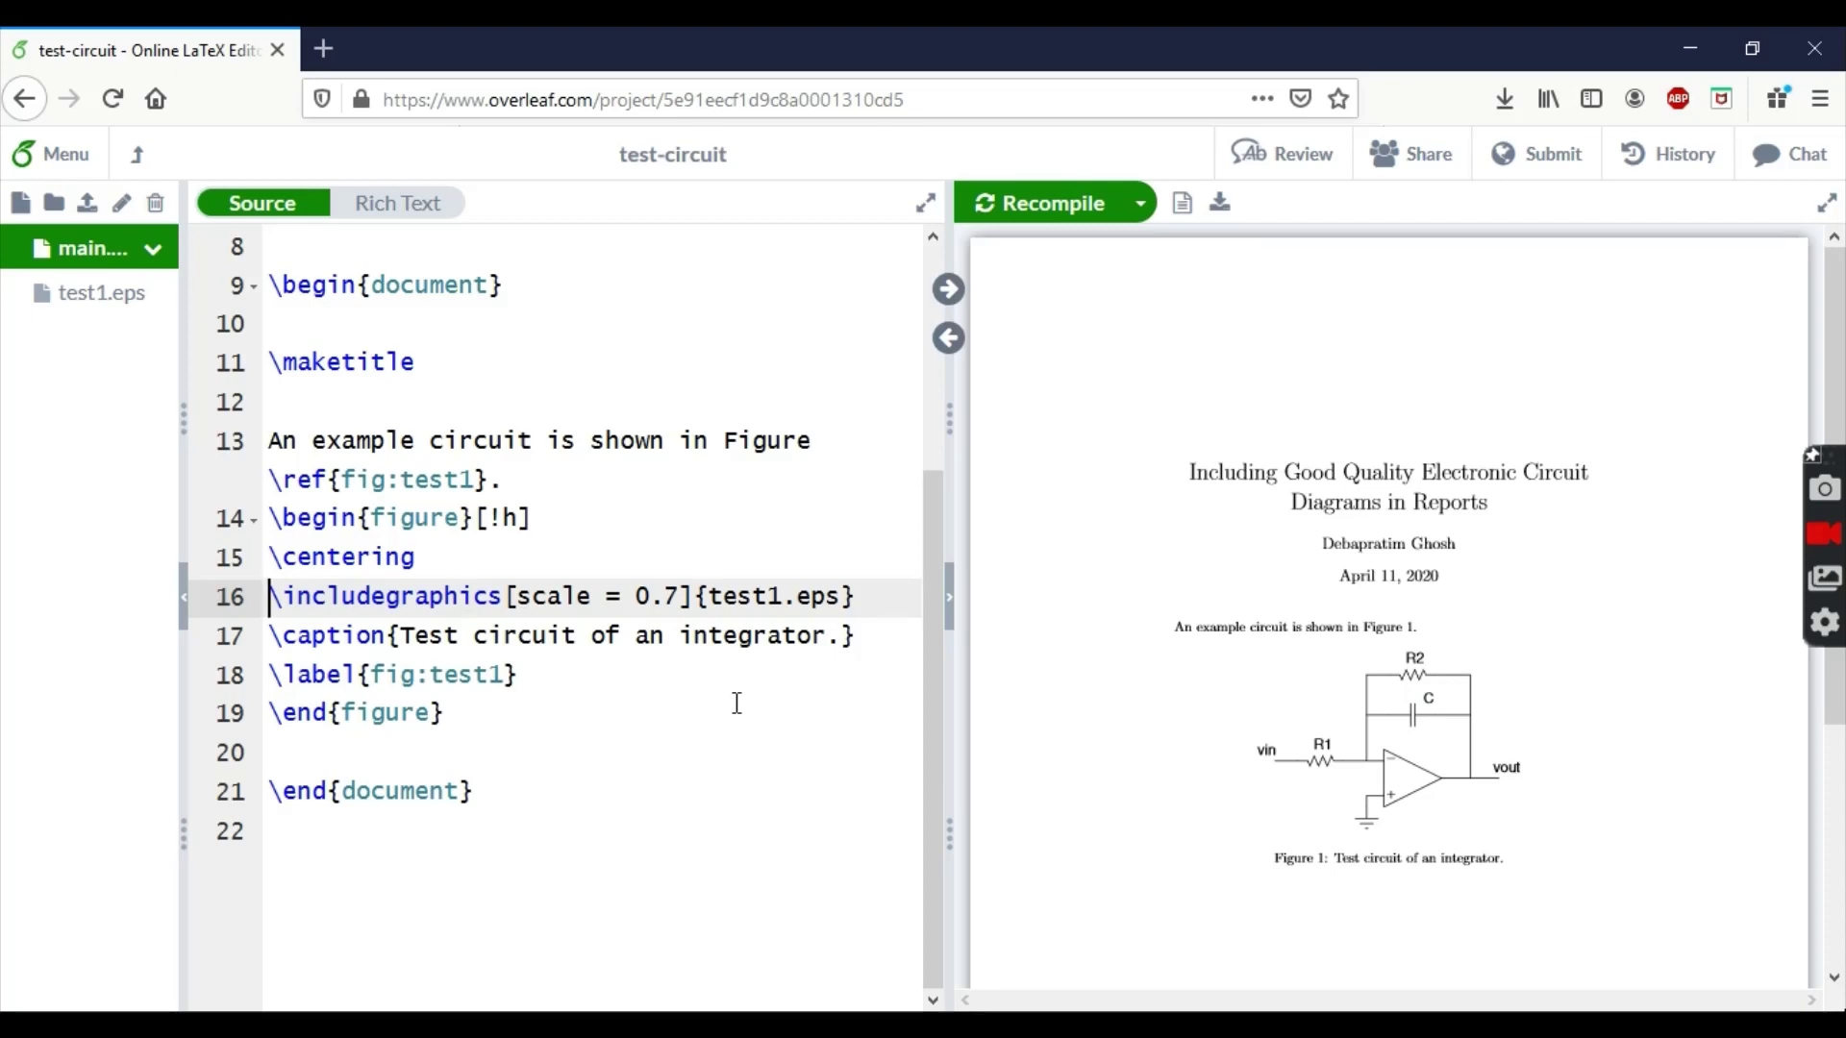
{"action": "scroll", "coordinate": [733, 701], "scroll_direction": "up", "scroll_amount": 3}
{"action": "left_click", "coordinate": [705, 320]}
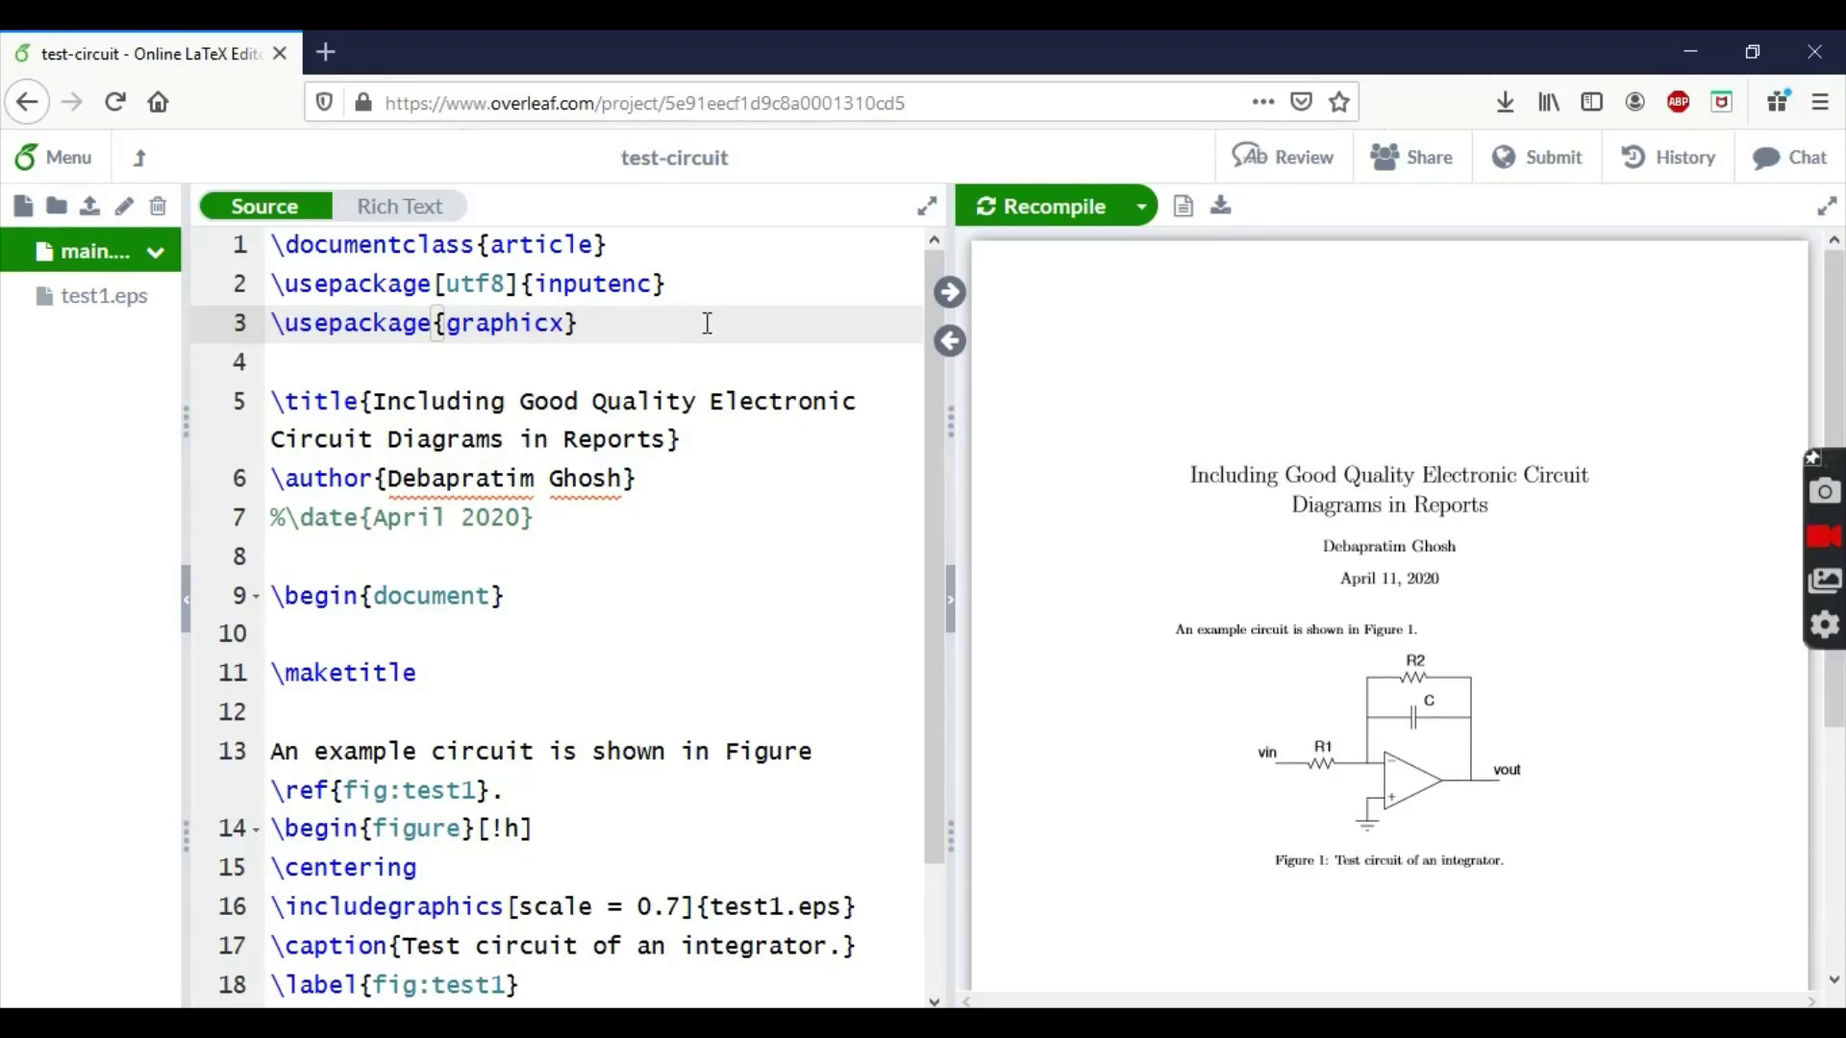
Add \usepackage{psfrag} to the preamble and open a new line below \centering in the figure.
{"action": "key", "text": "Return"}
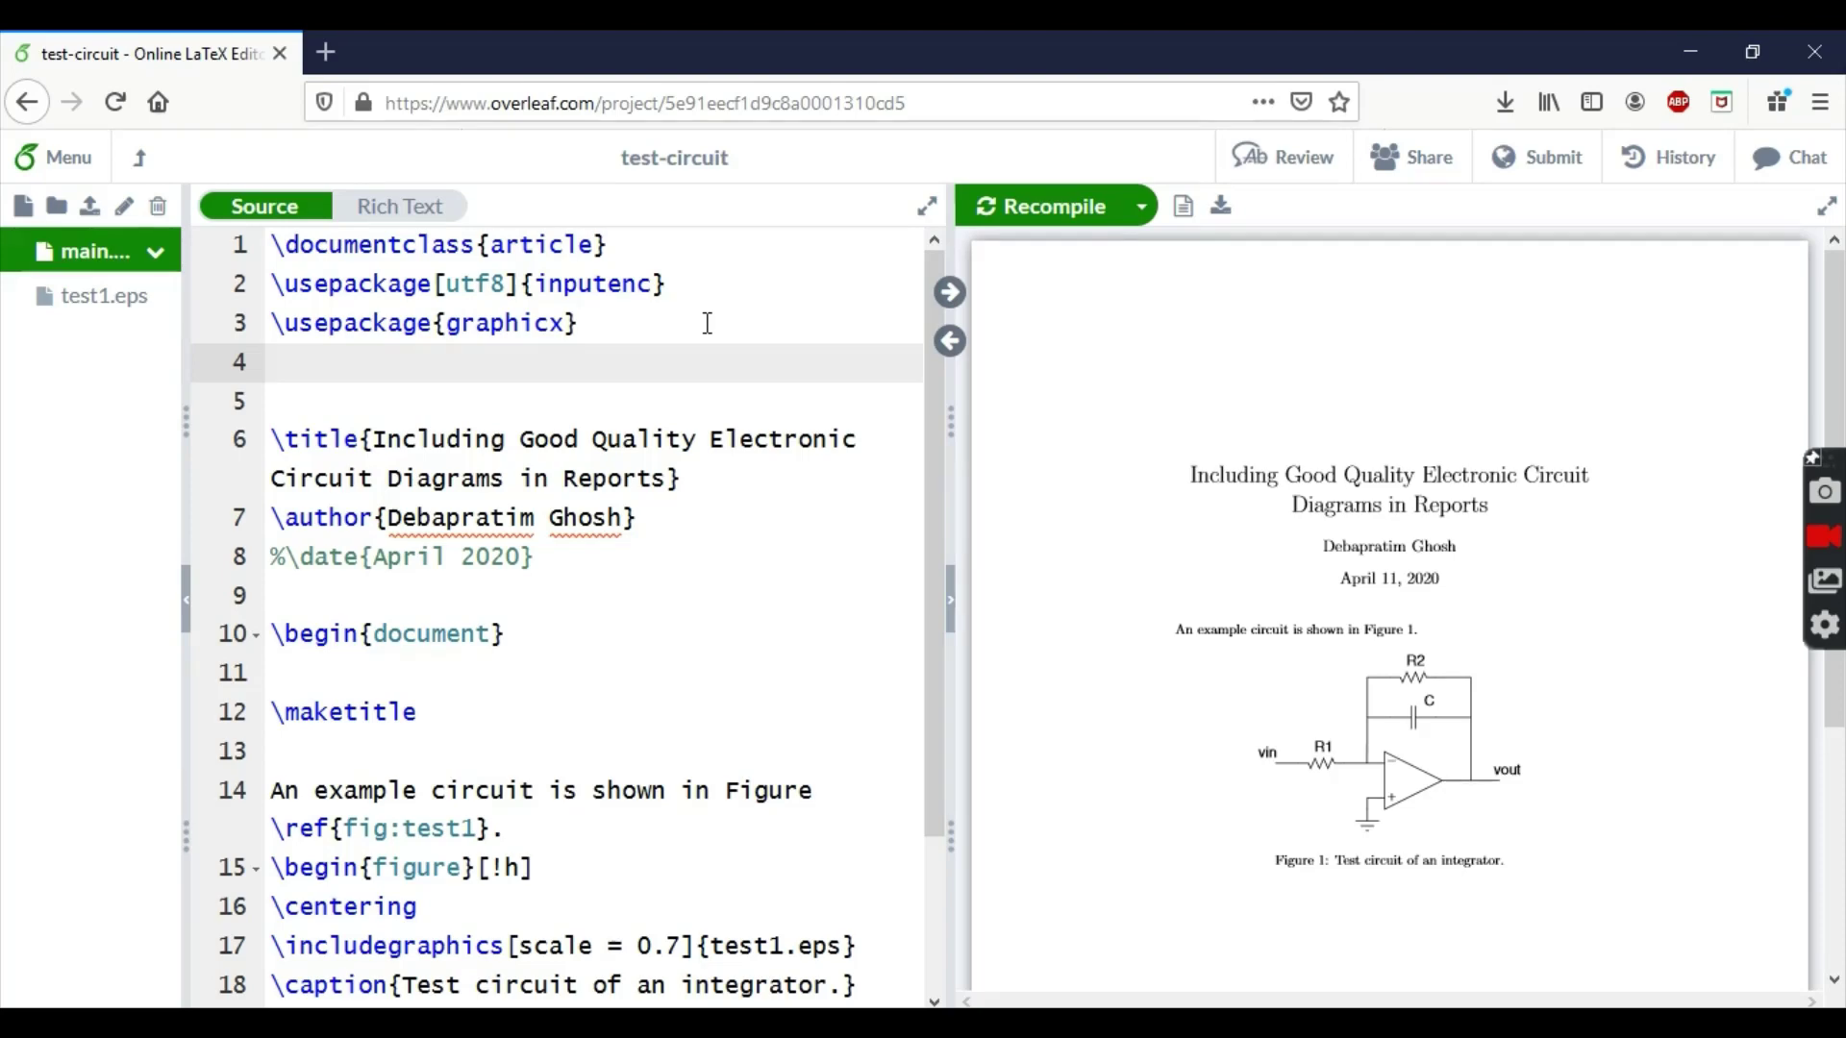
{"action": "type", "text": "\\"}
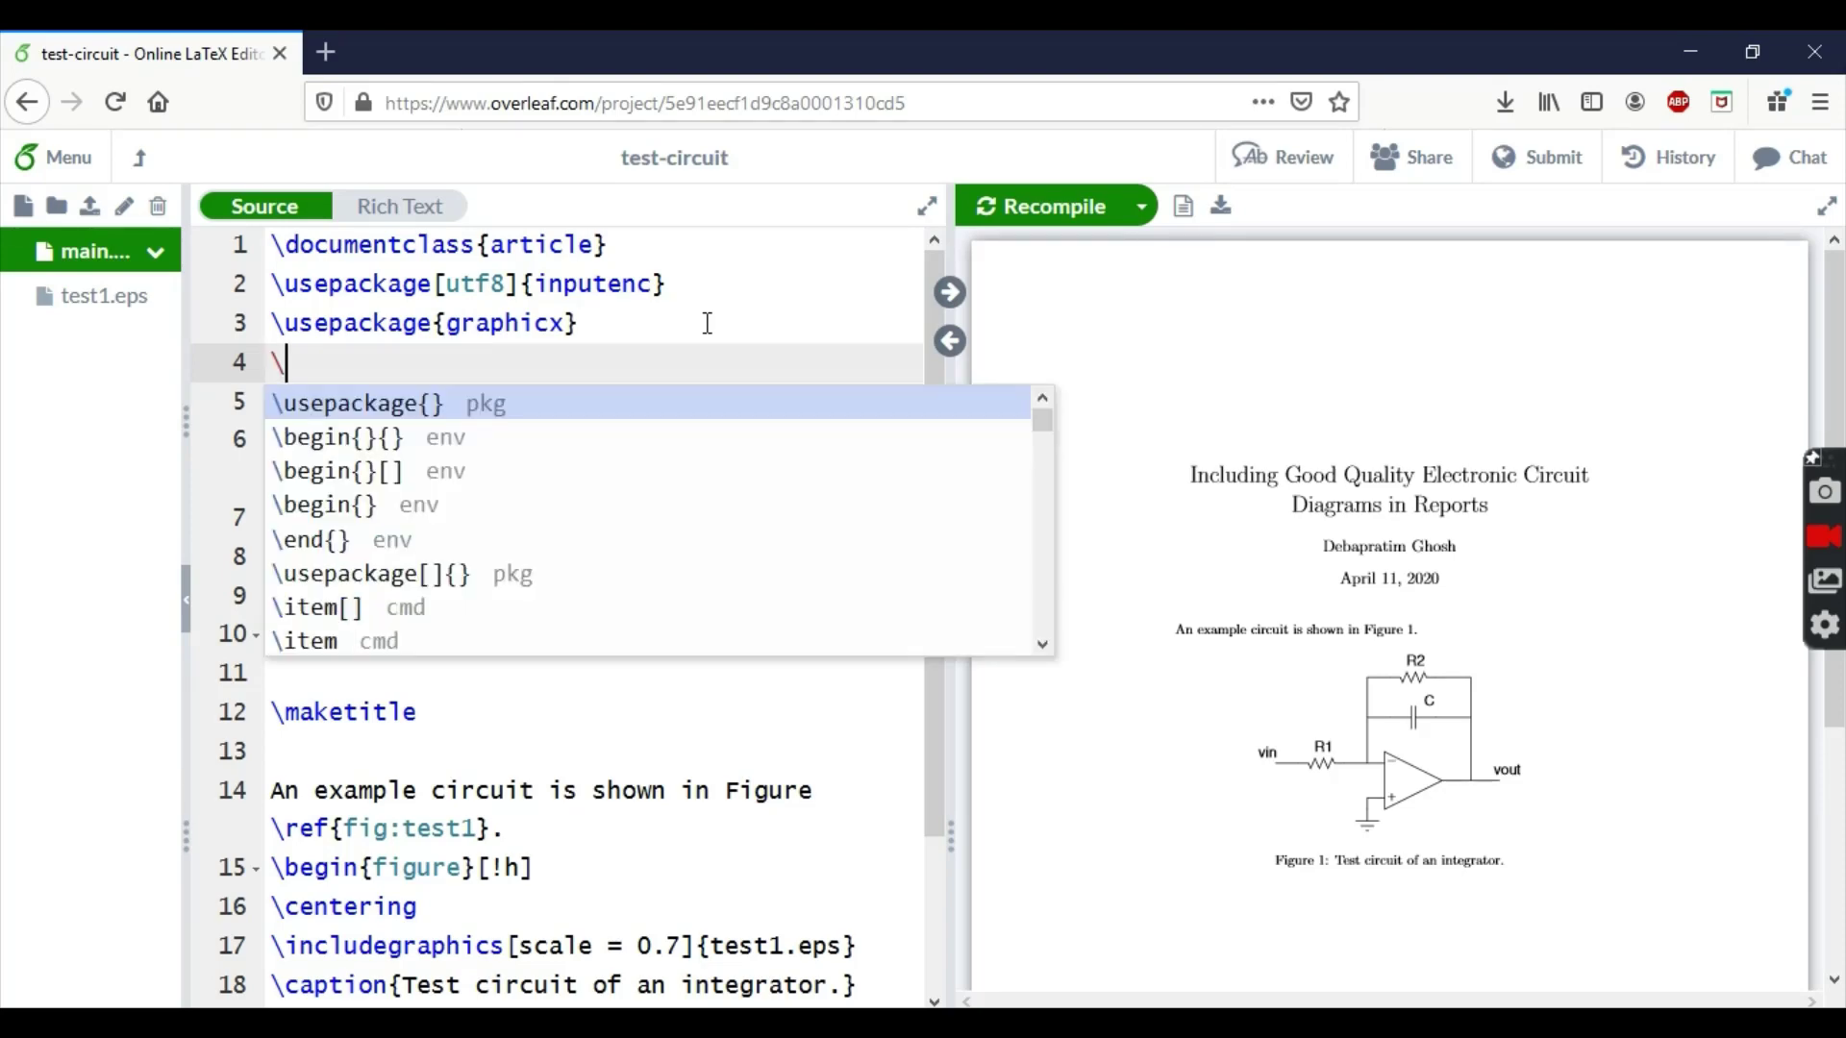
{"action": "type", "text": "us"}
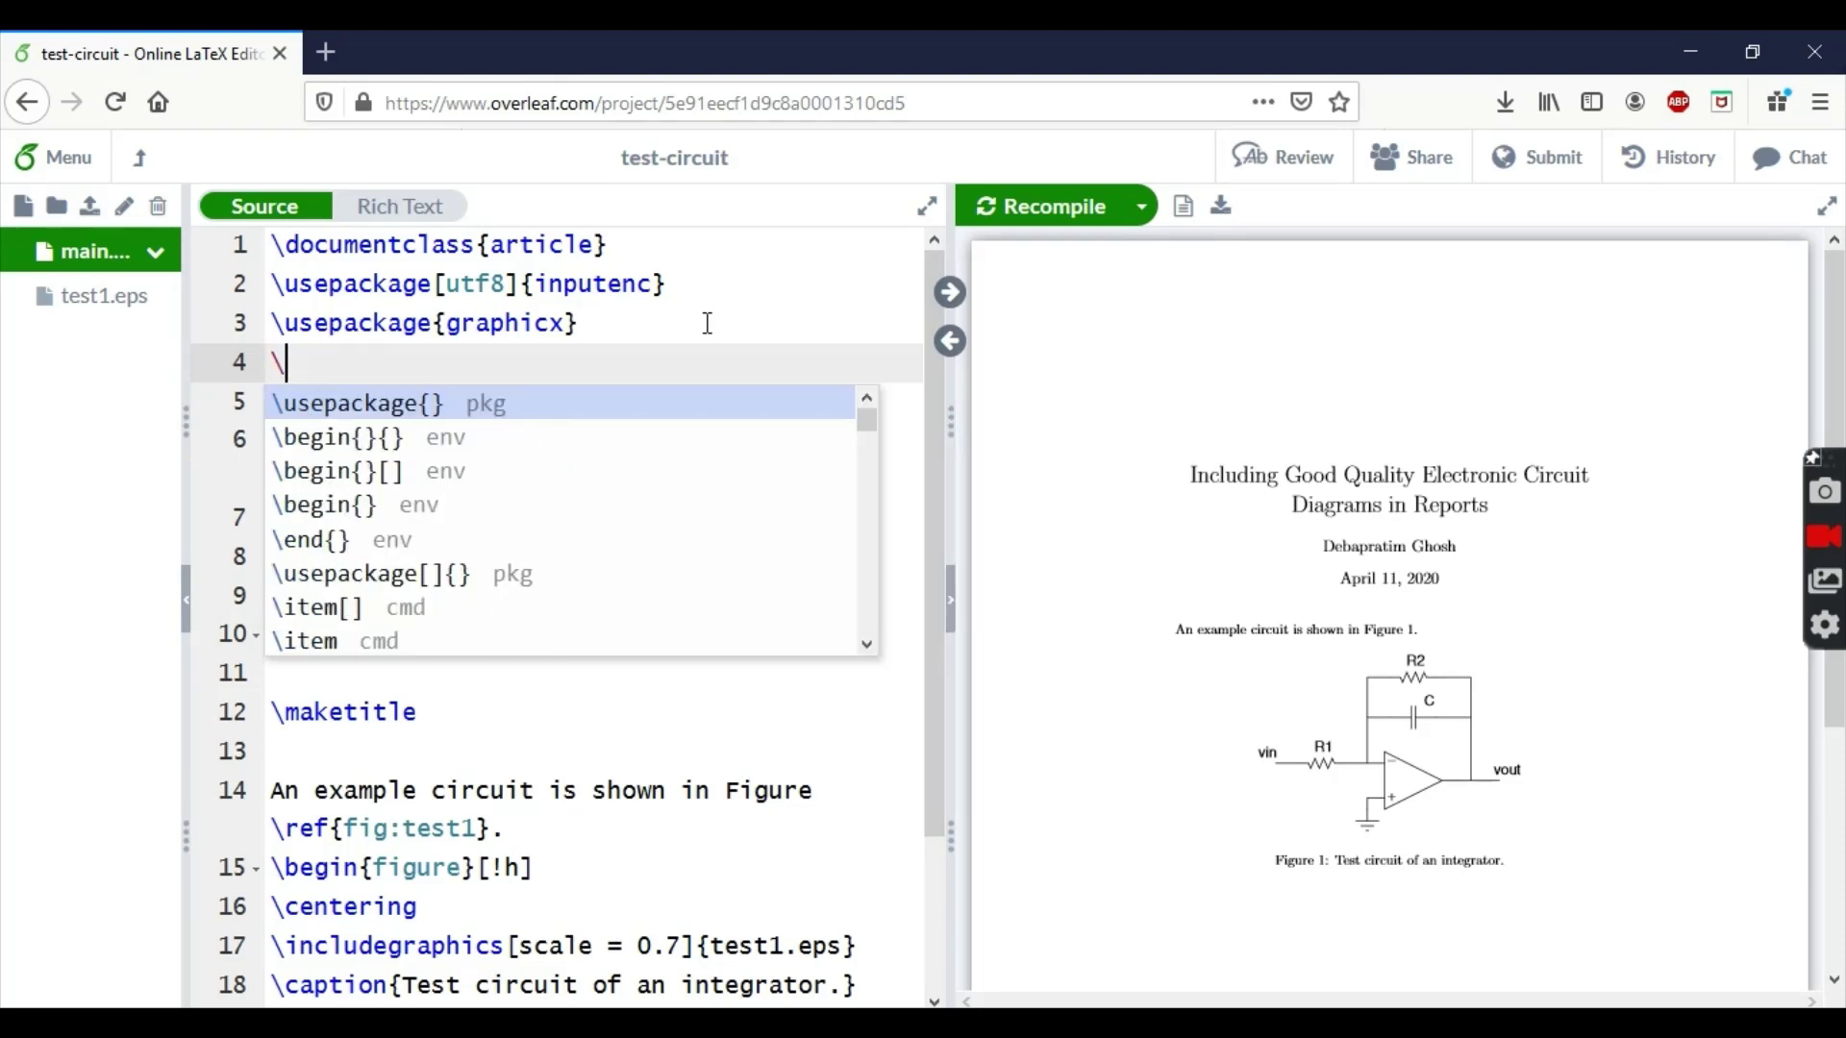
{"action": "type", "text": "epac"}
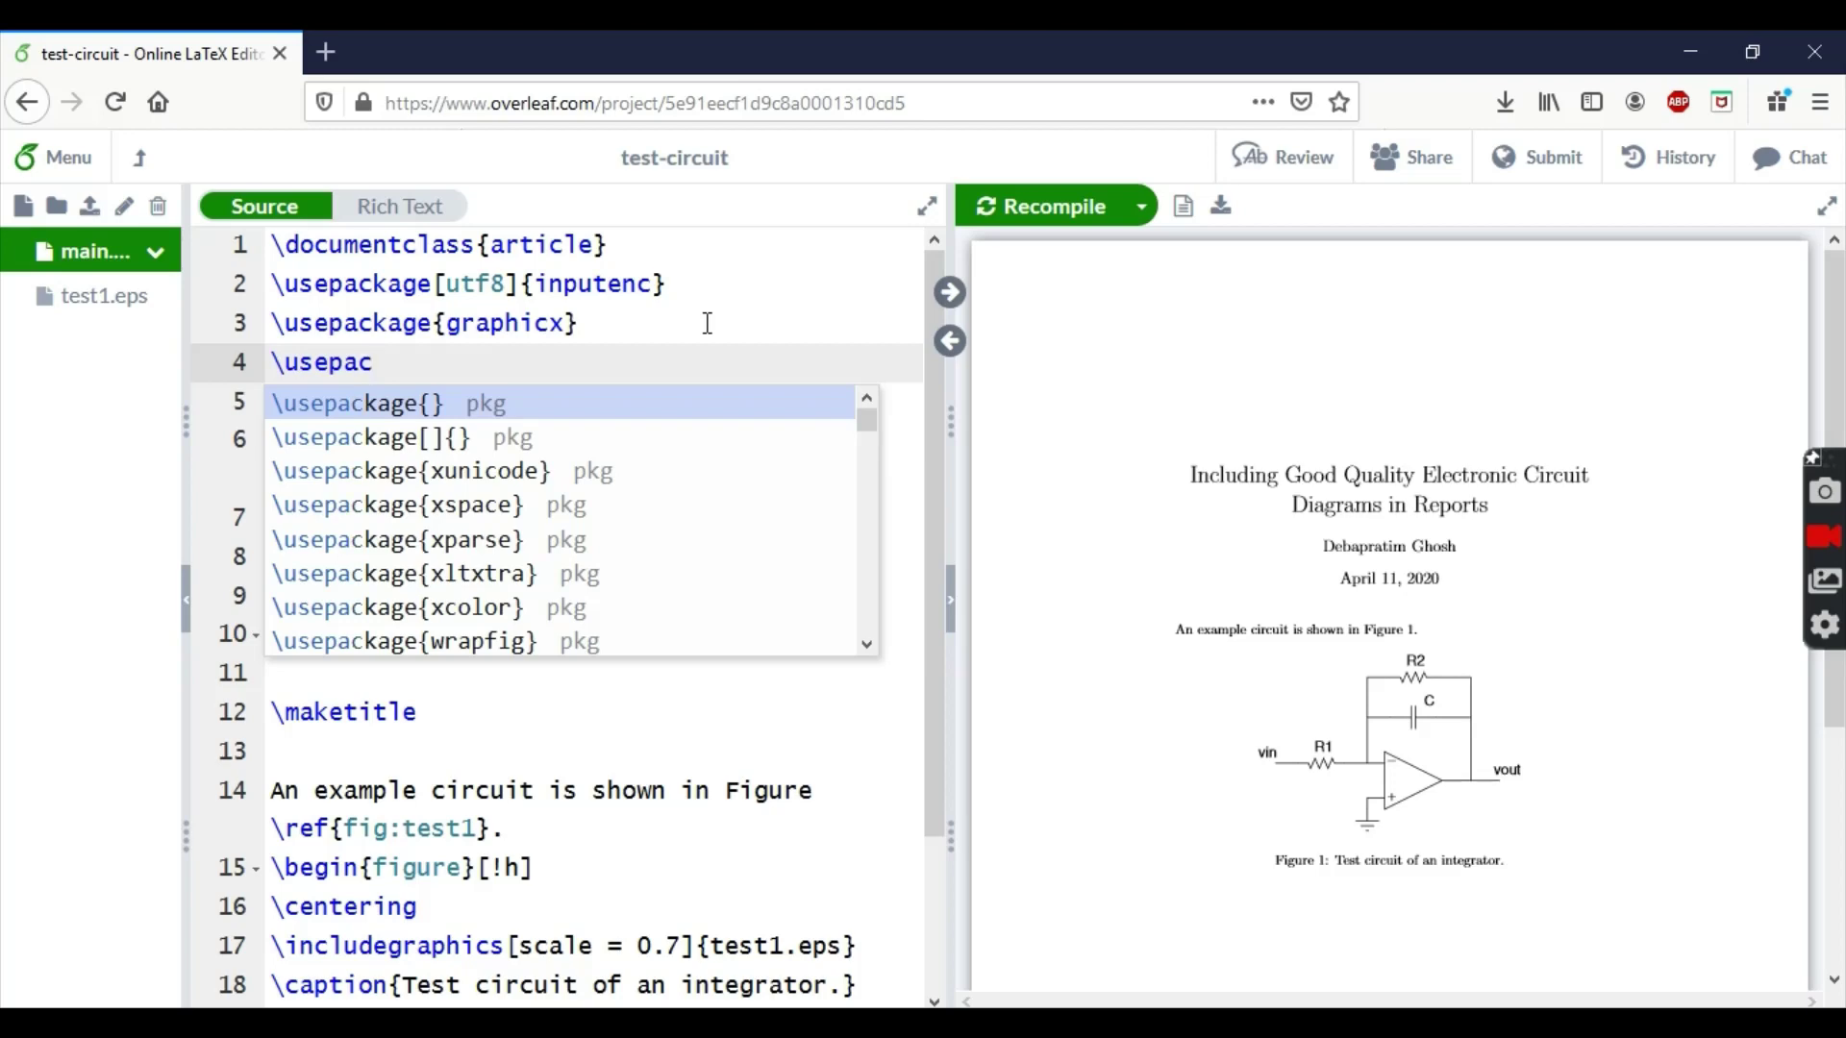
{"action": "type", "text": "kage{"}
{"action": "type", "text": "psfrag"}
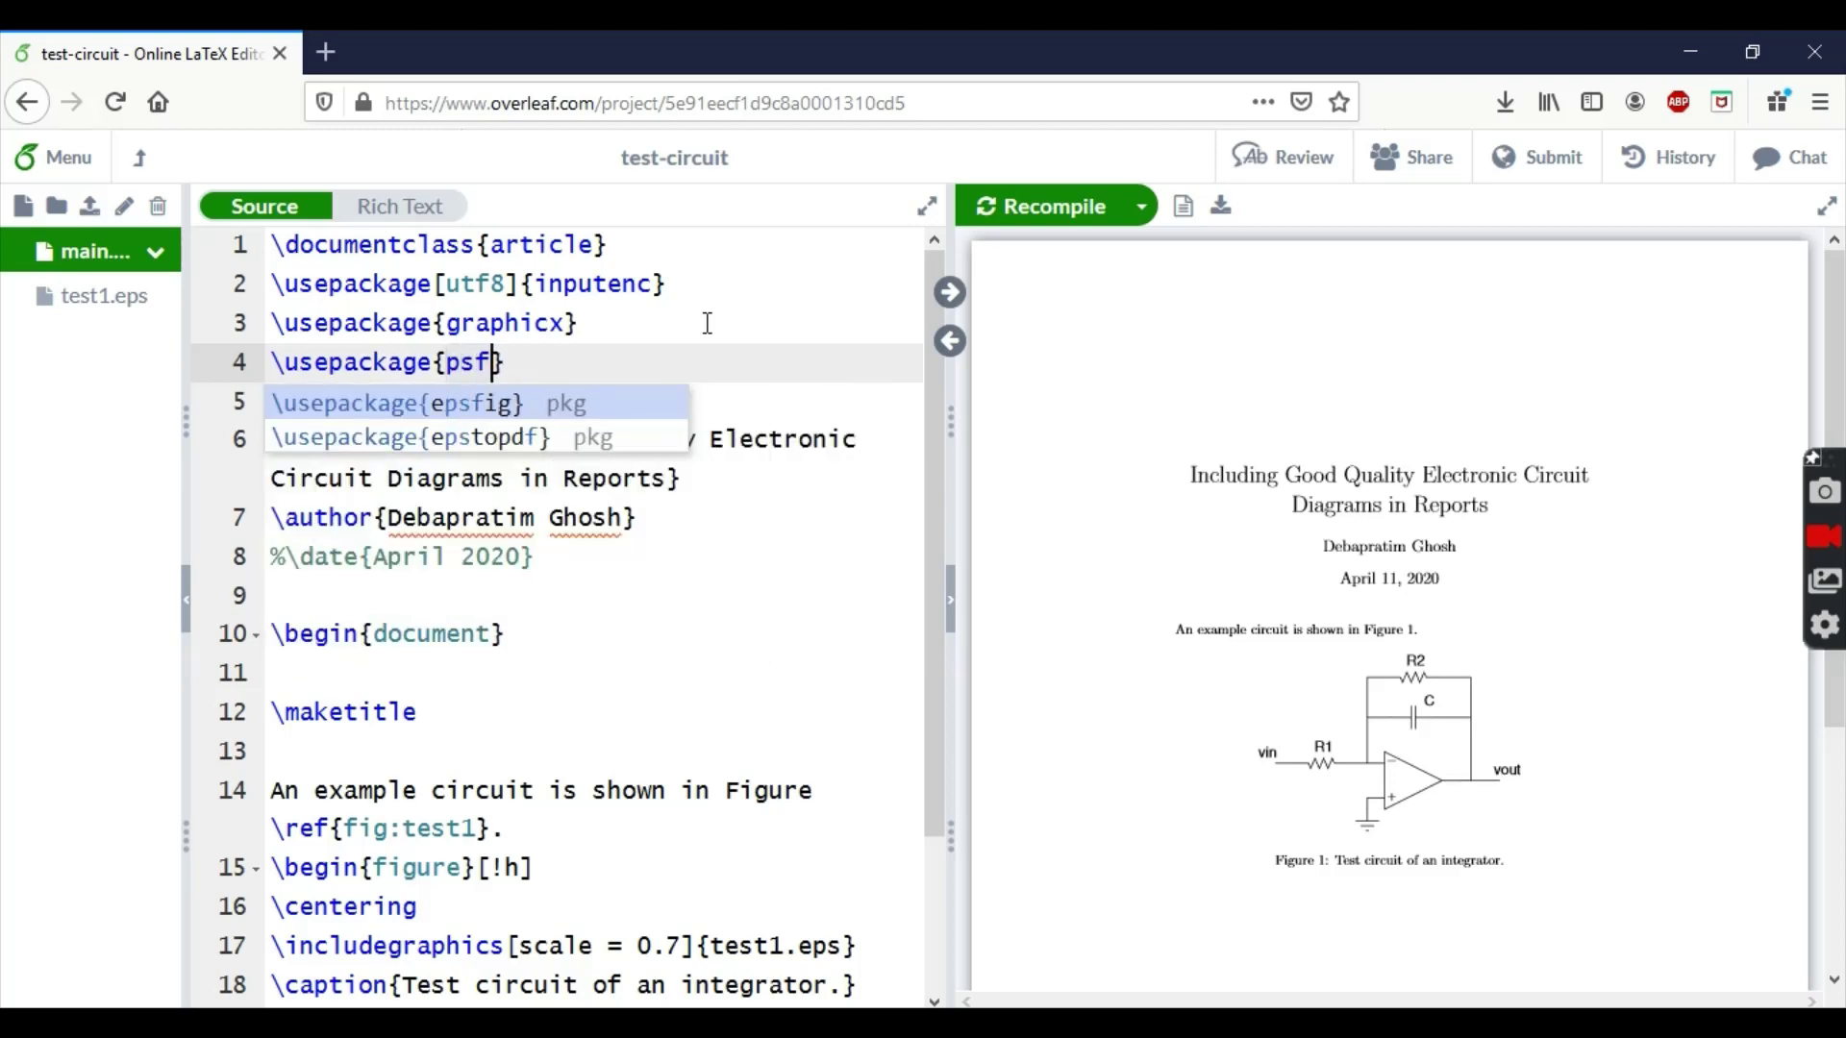
{"action": "scroll", "coordinate": [707, 323], "scroll_direction": "down", "scroll_amount": 3}
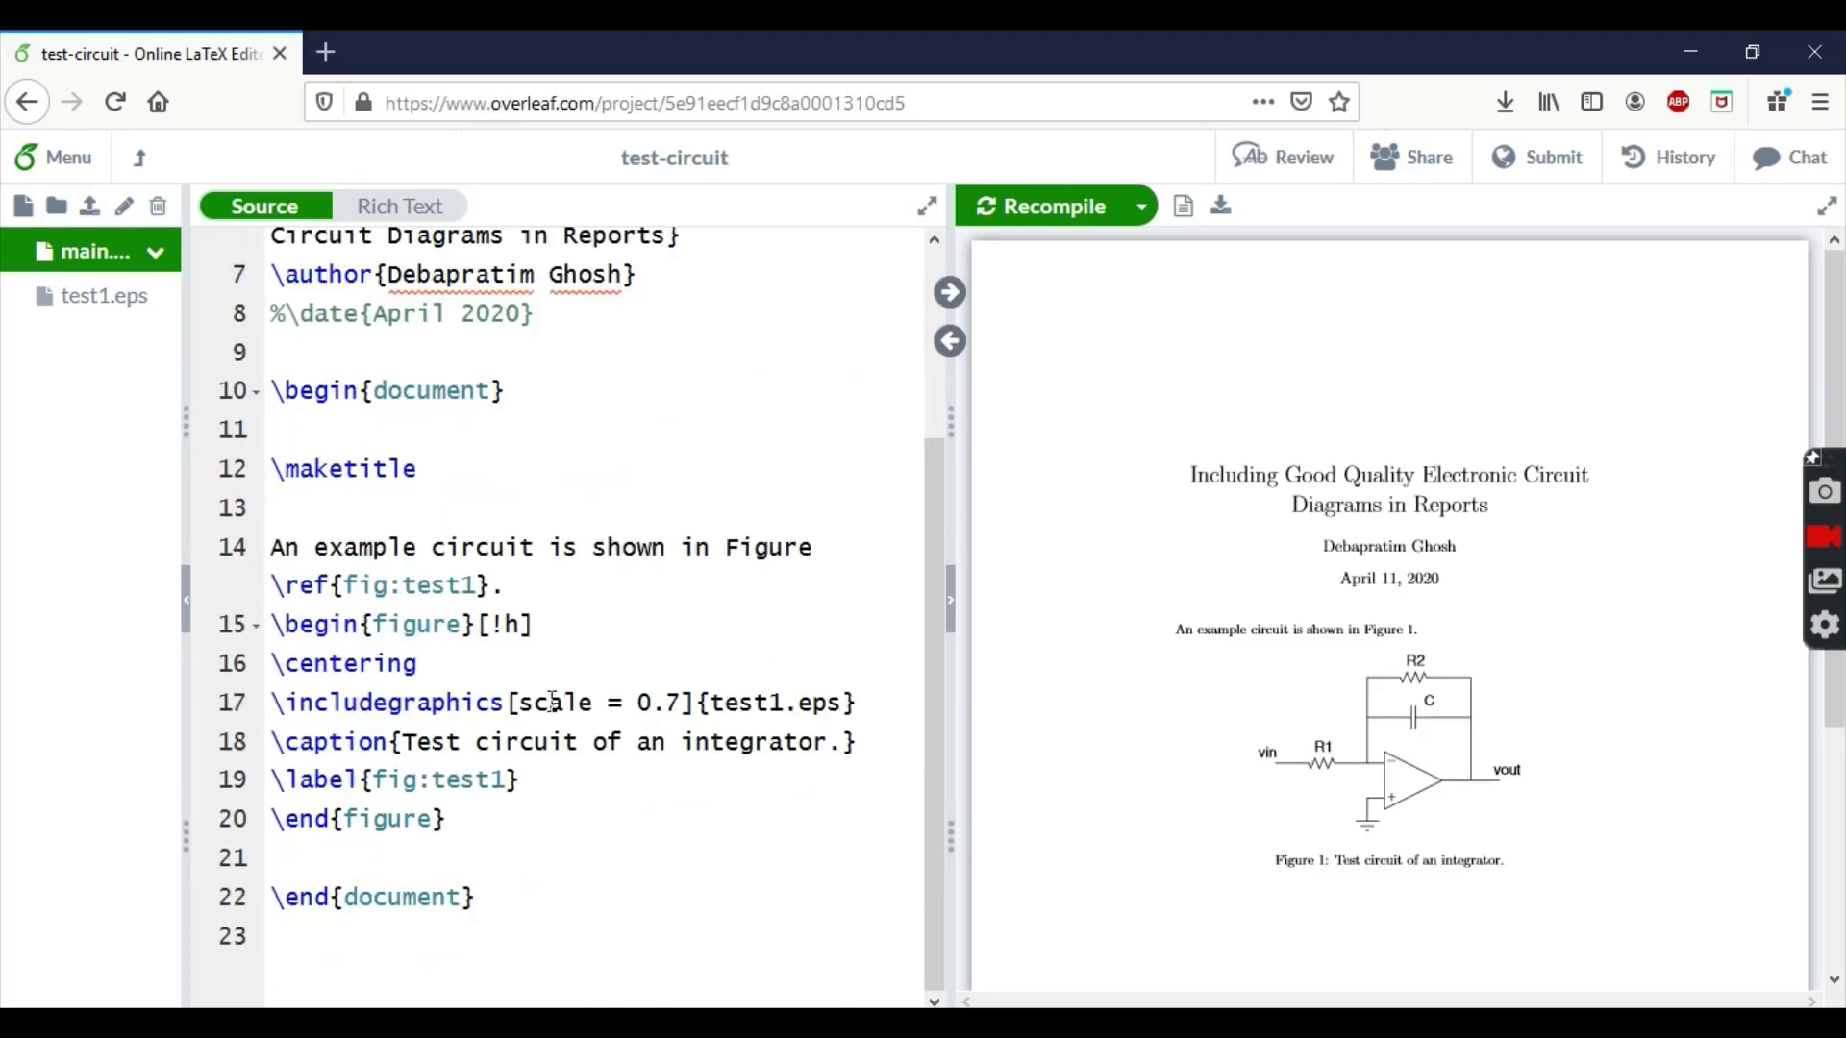
{"action": "left_click", "coordinate": [539, 661]}
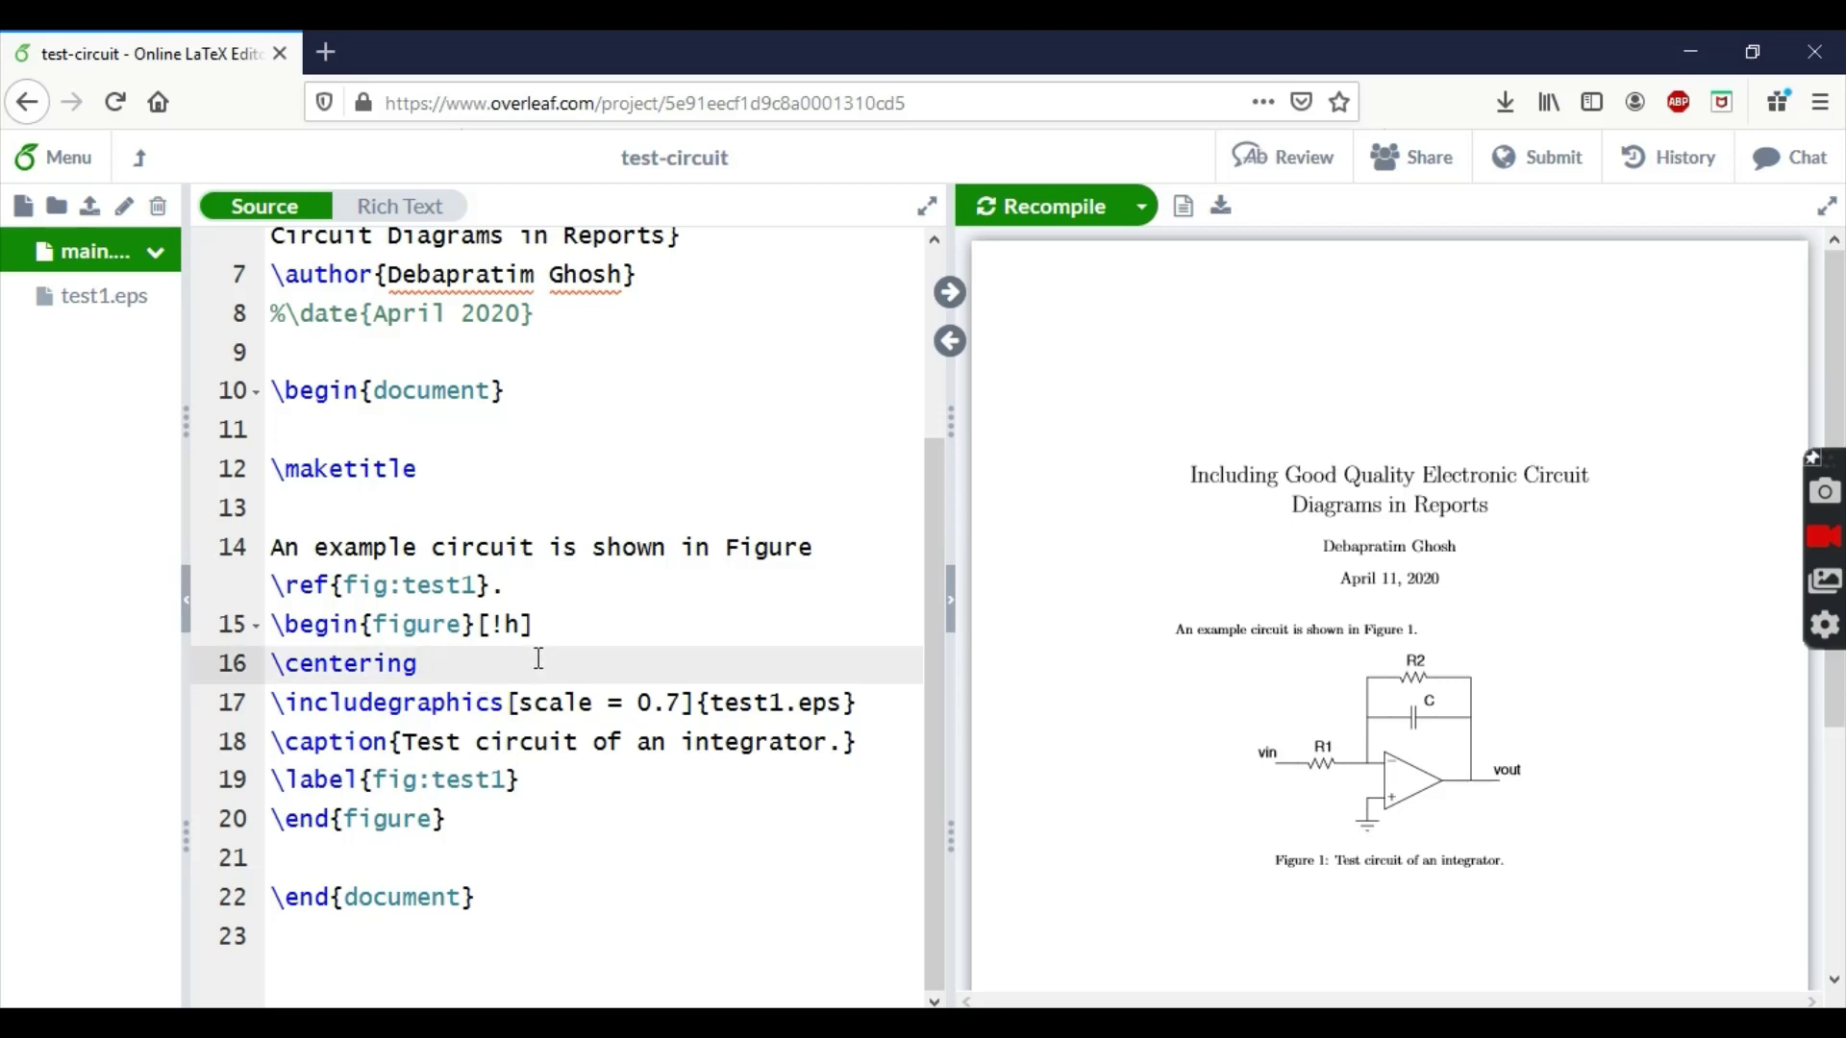
{"action": "key", "text": "Return"}
Write \psfrag{vin}{$V_{in}$} on line 17 and recompile.
{"action": "type", "text": "\\ps"}
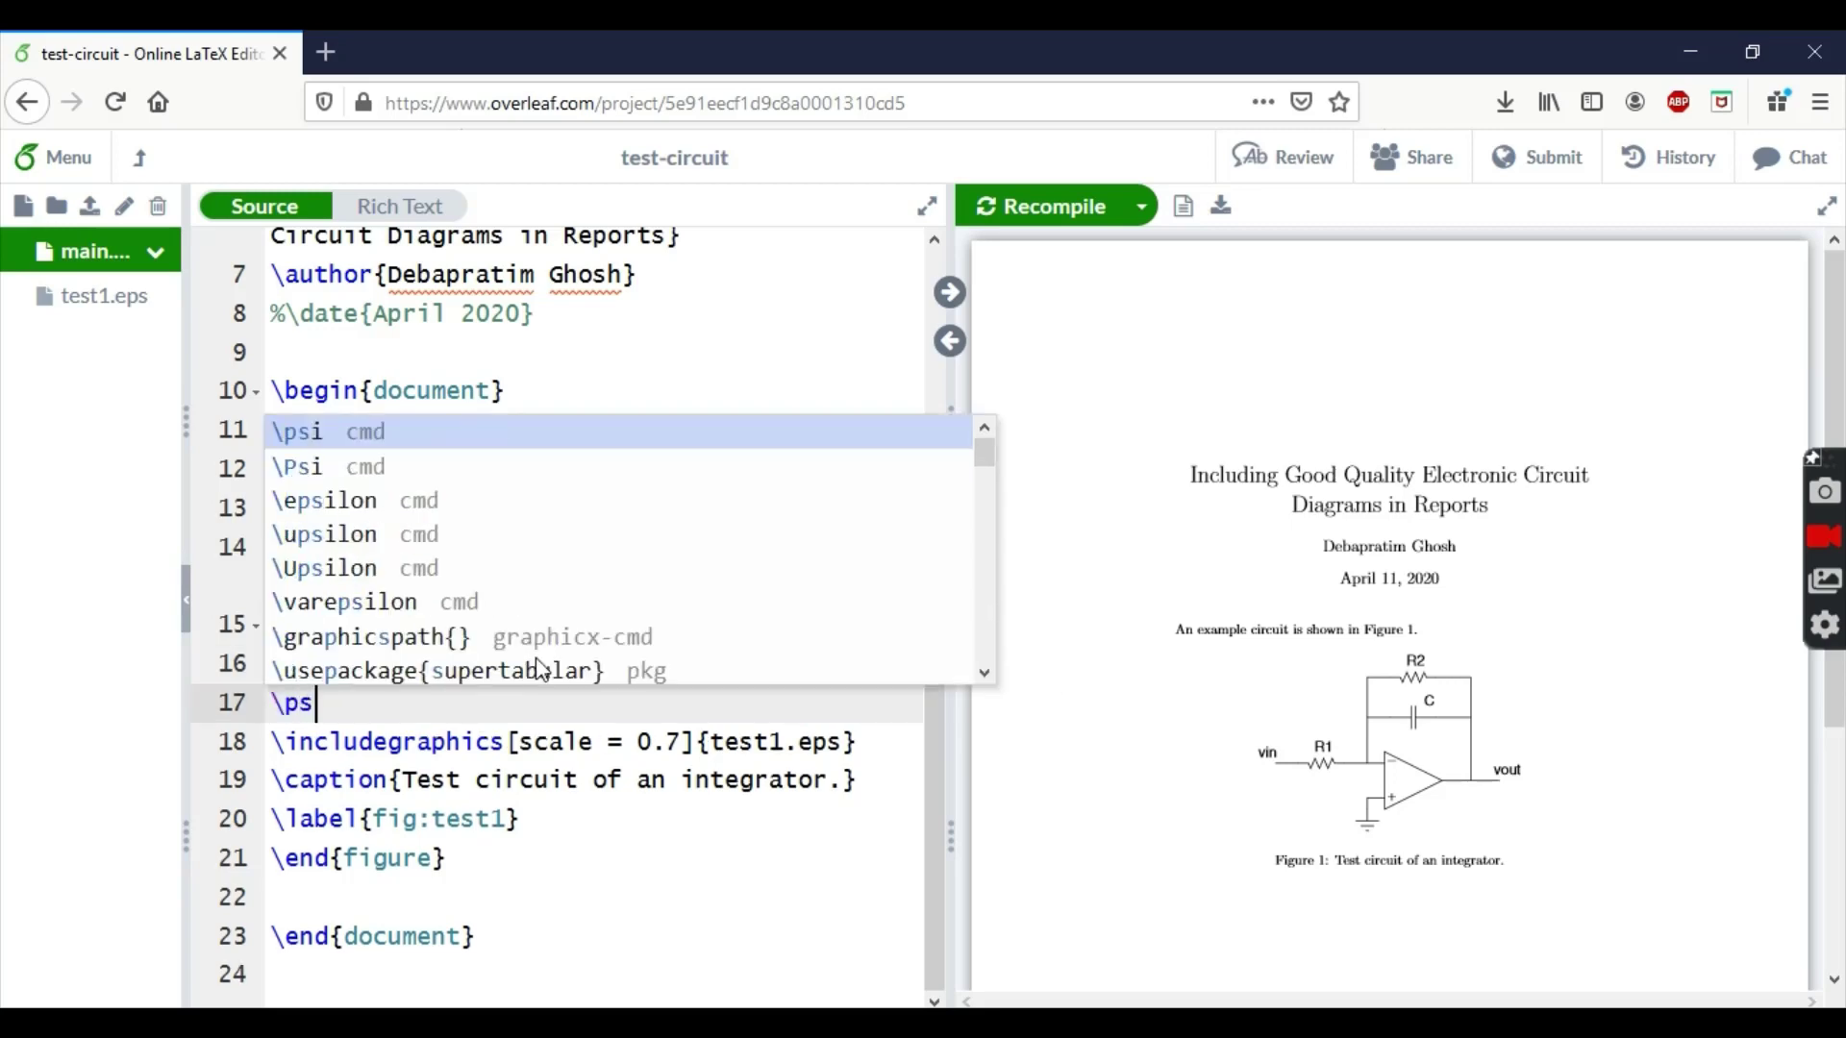
{"action": "type", "text": "frag{"}
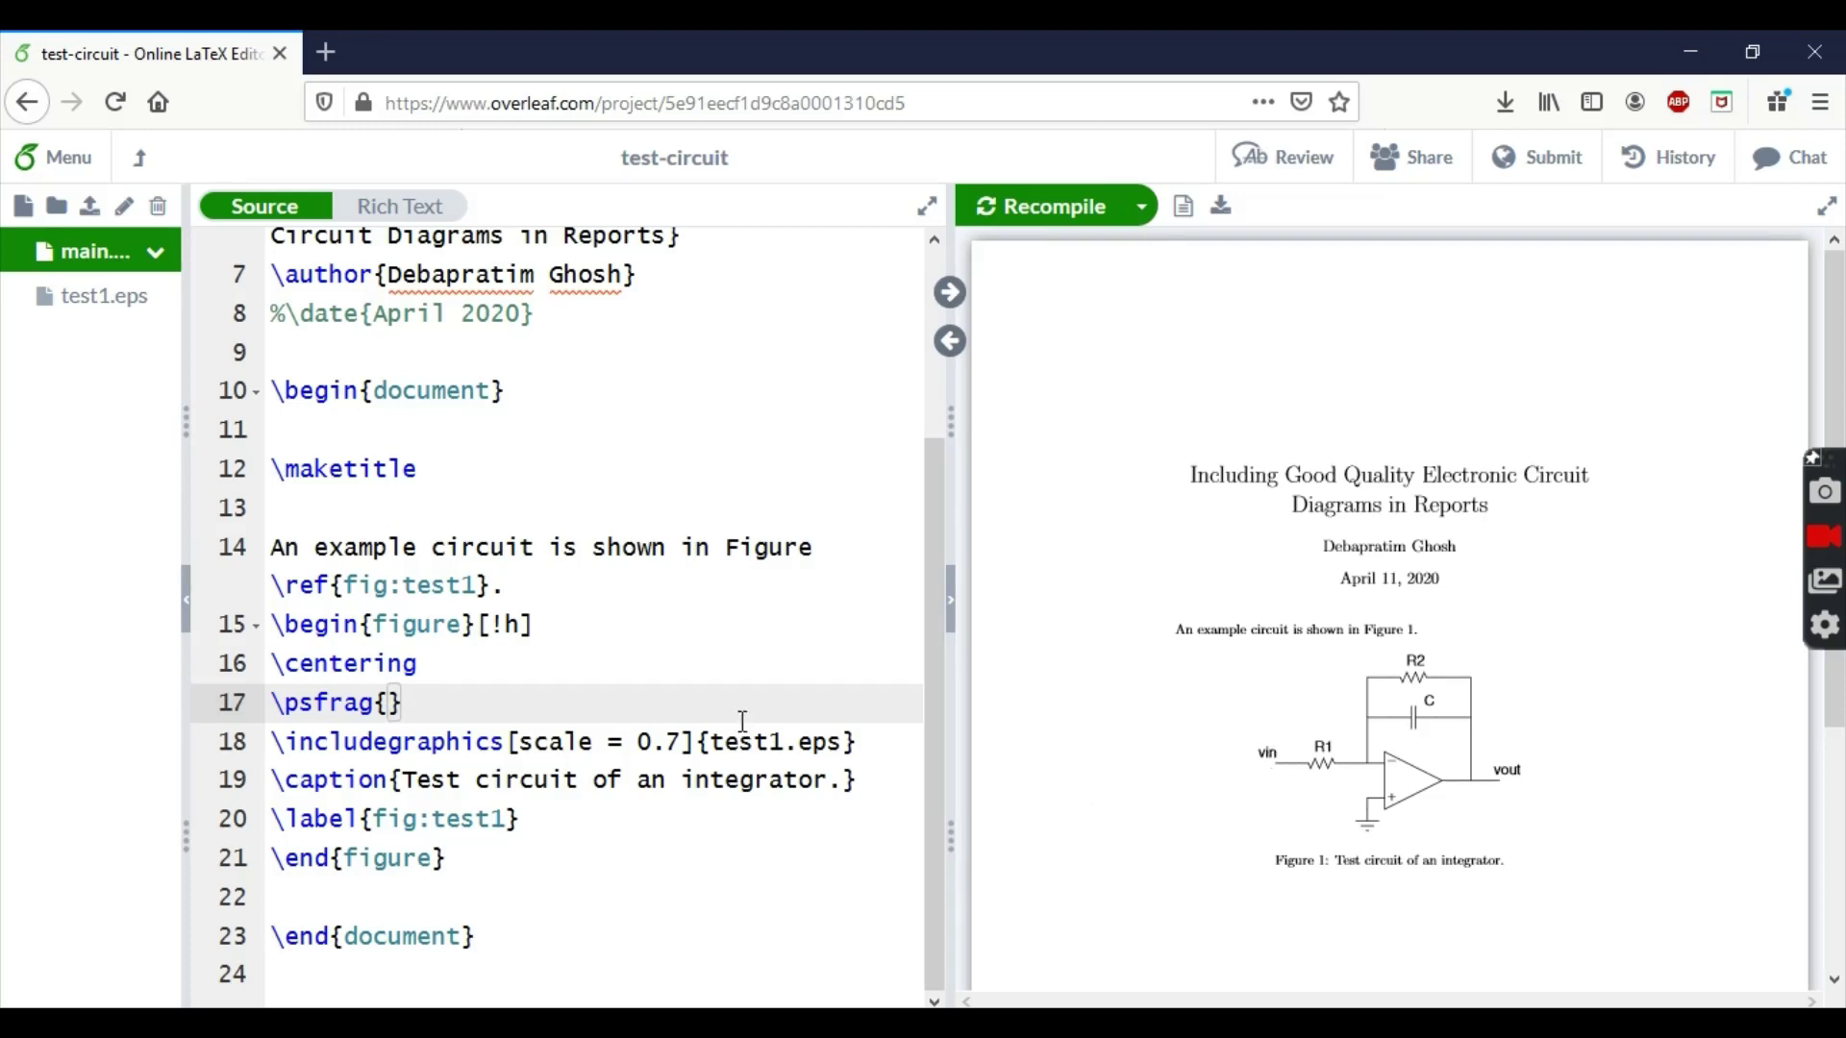
{"action": "type", "text": "{"}
{"action": "key", "text": "Left"}
{"action": "key", "text": "Left"}
{"action": "type", "text": "vin"}
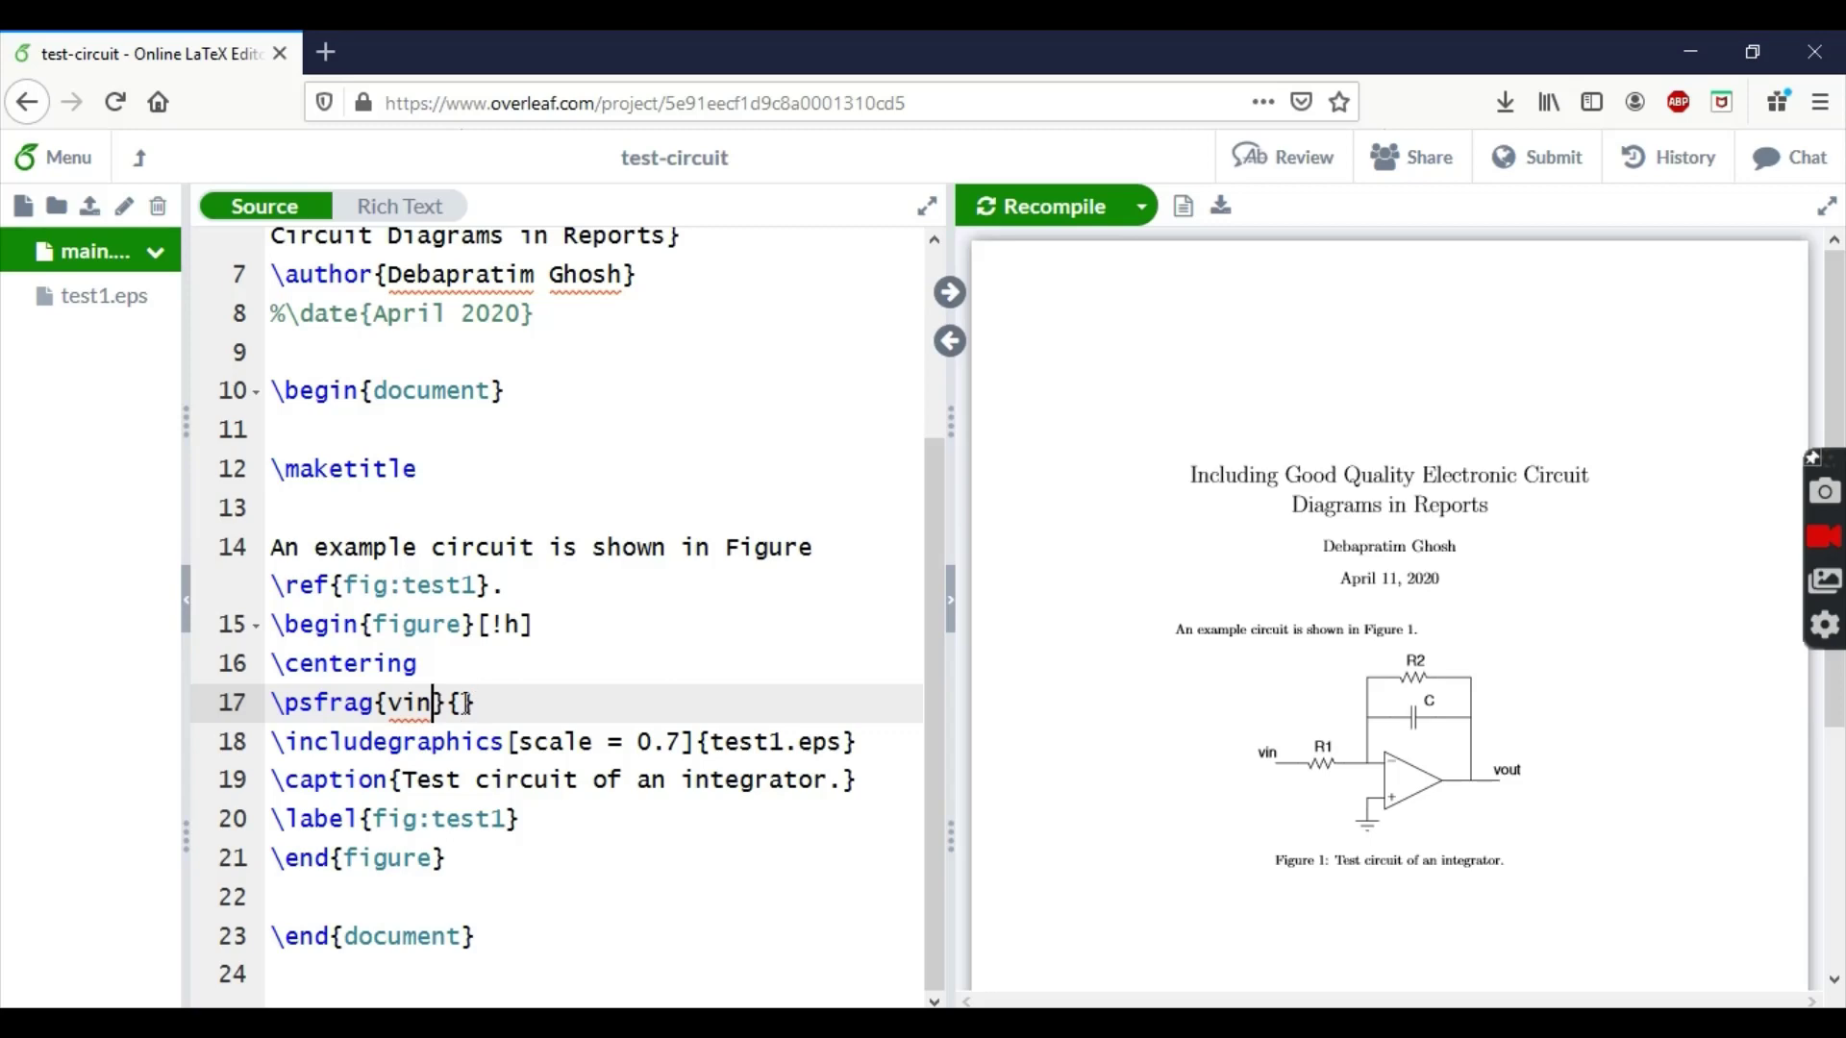
{"action": "left_click", "coordinate": [463, 707]}
{"action": "type", "text": "$"}
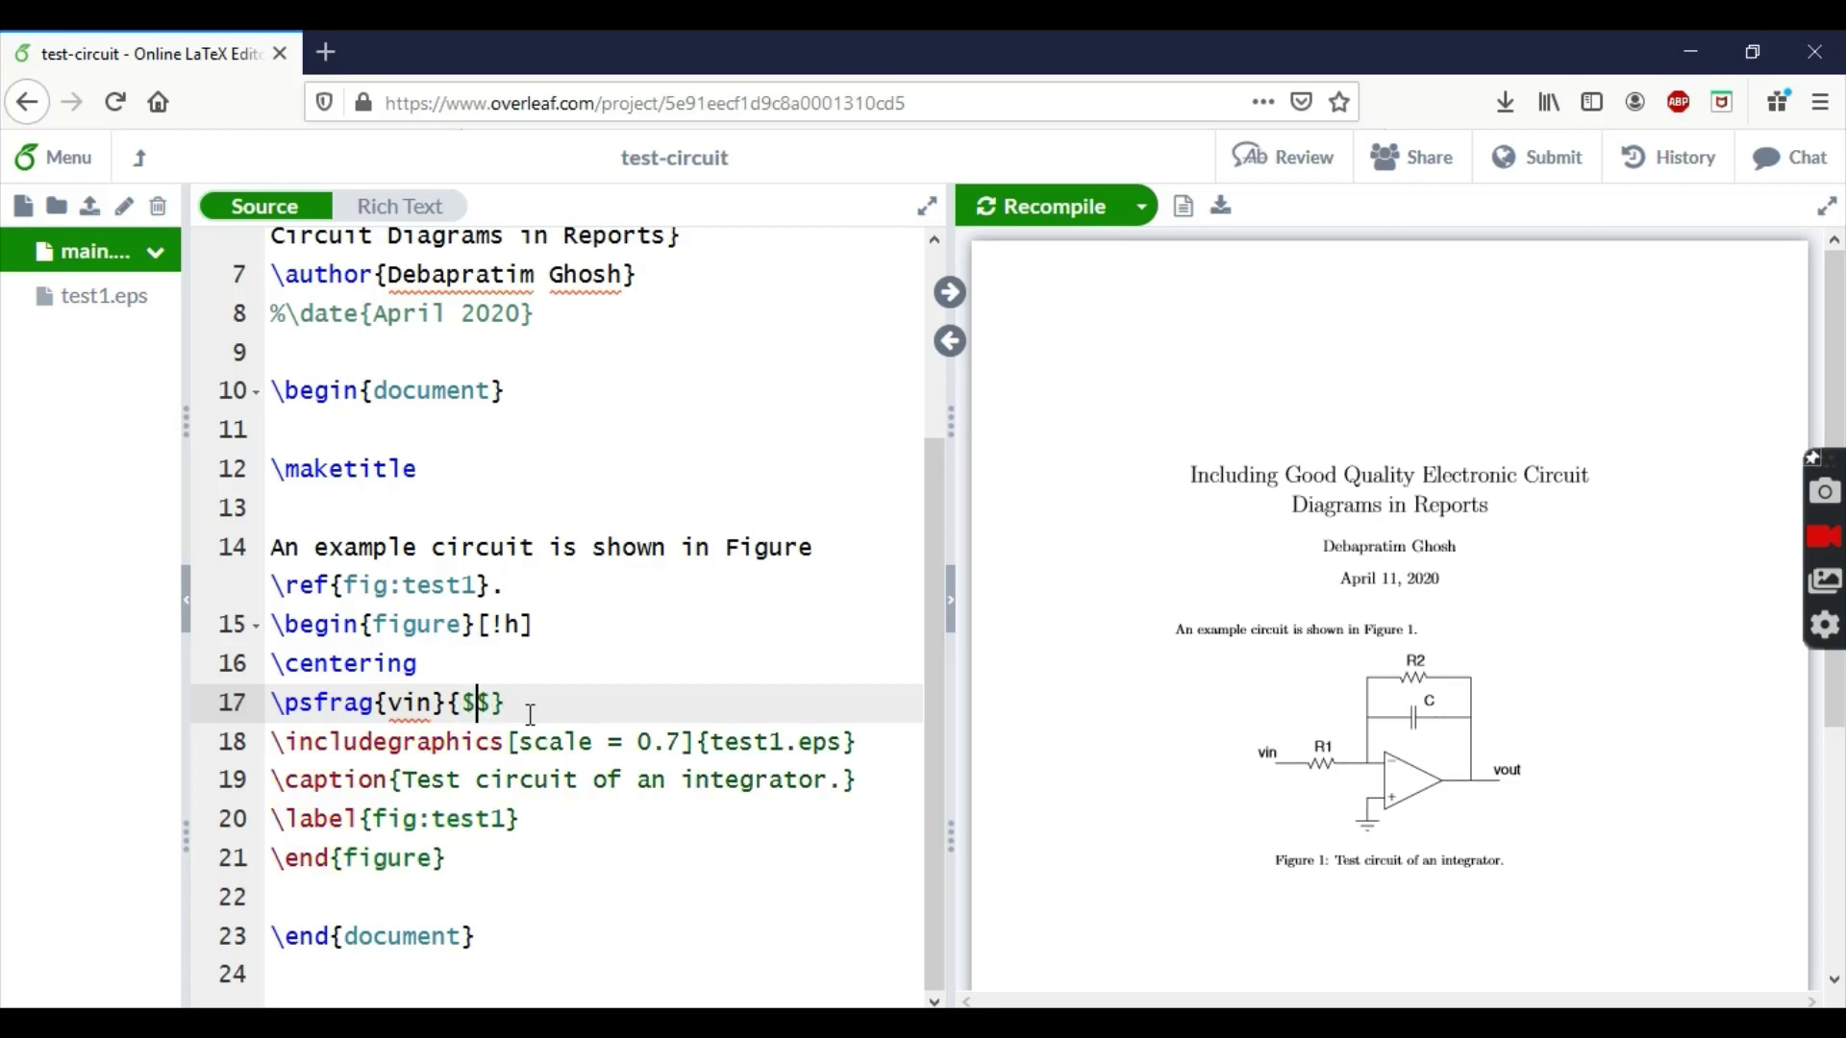
{"action": "type", "text": "V_{in}"}
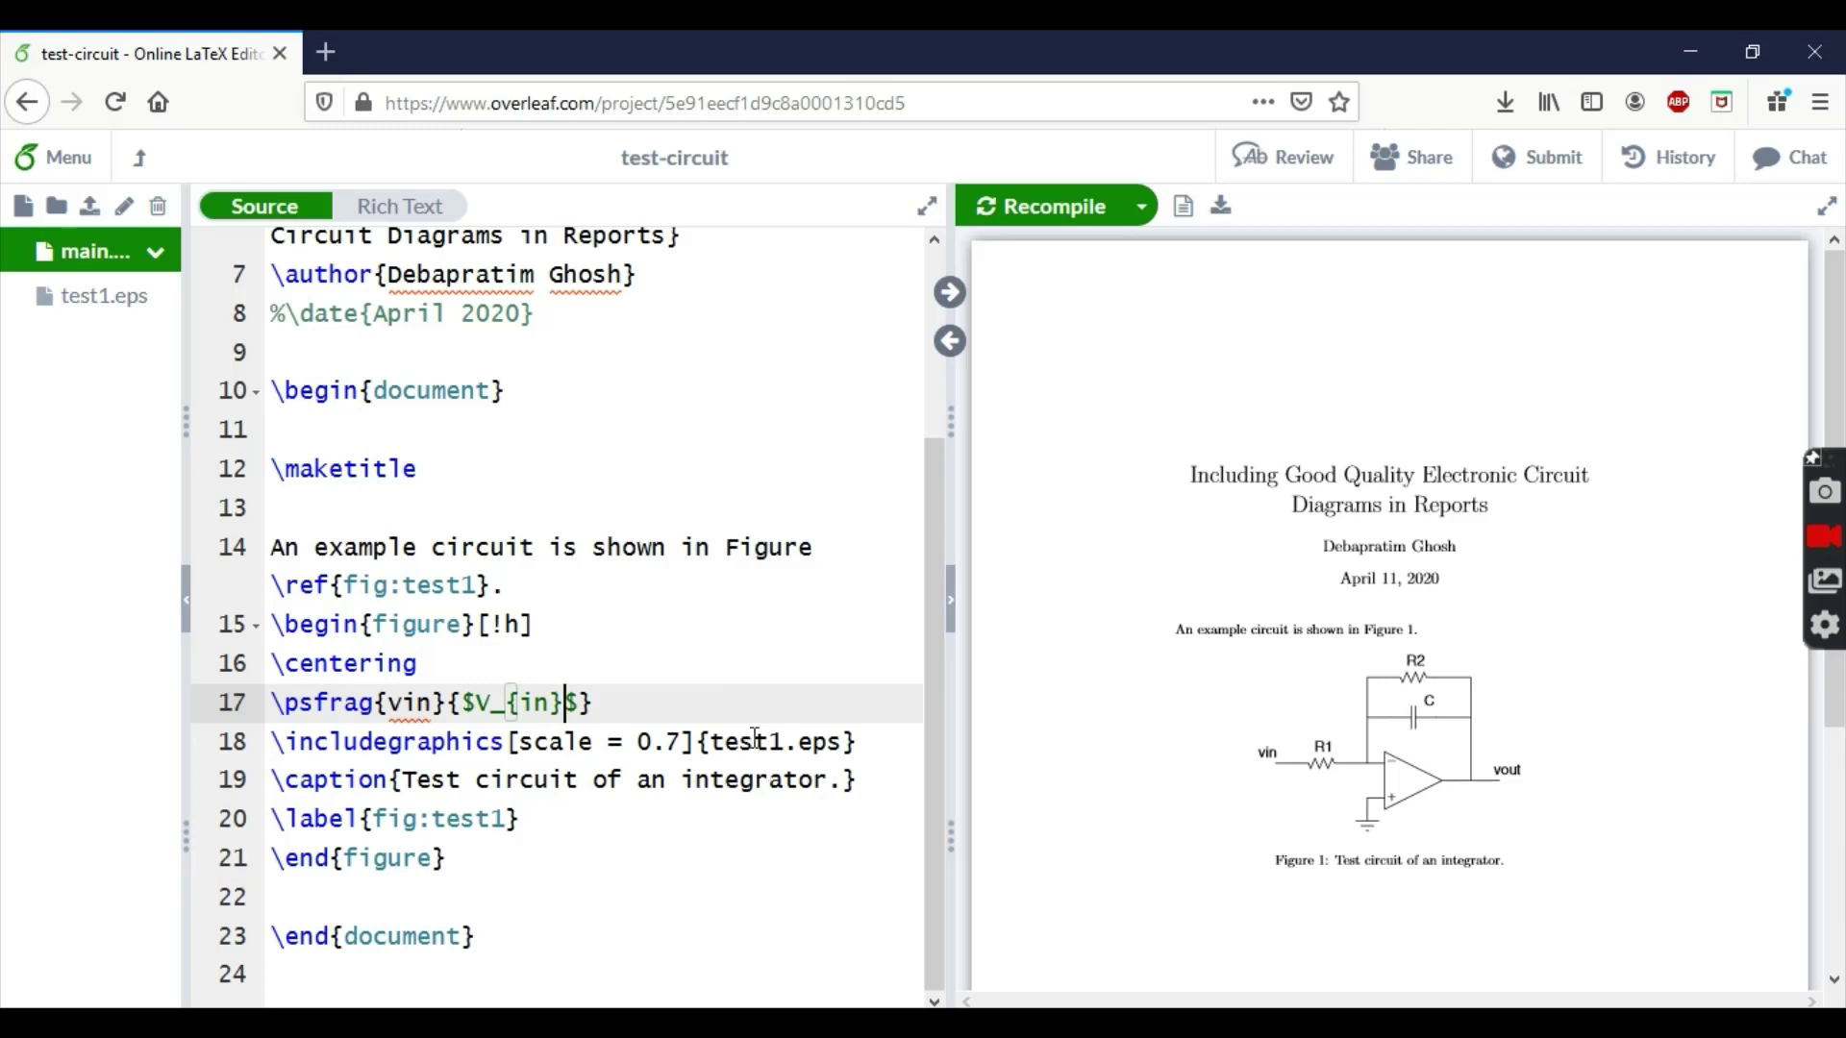
{"action": "left_click", "coordinate": [630, 742]}
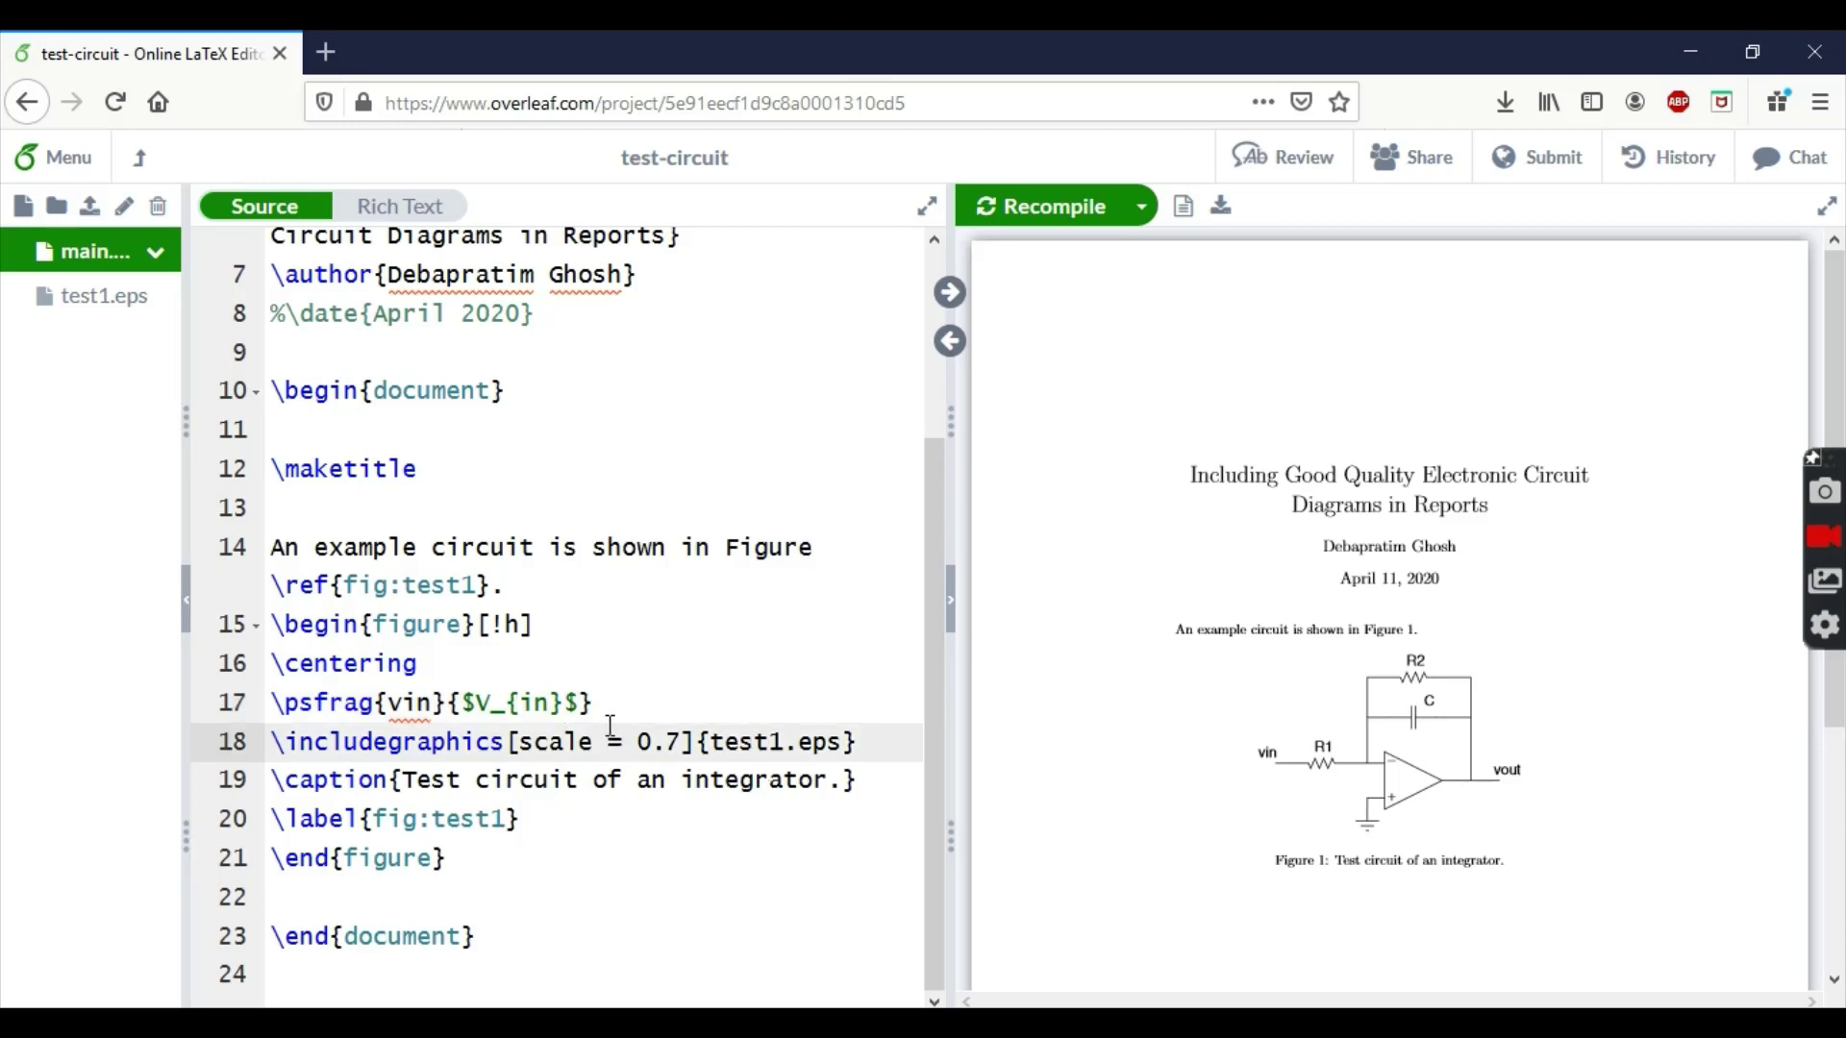
{"action": "key", "text": "ctrl+Return"}
Switch the project compiler from pdfLaTeX to LaTeX and recompile so vin shows as V_in.
{"action": "left_click", "coordinate": [30, 170]}
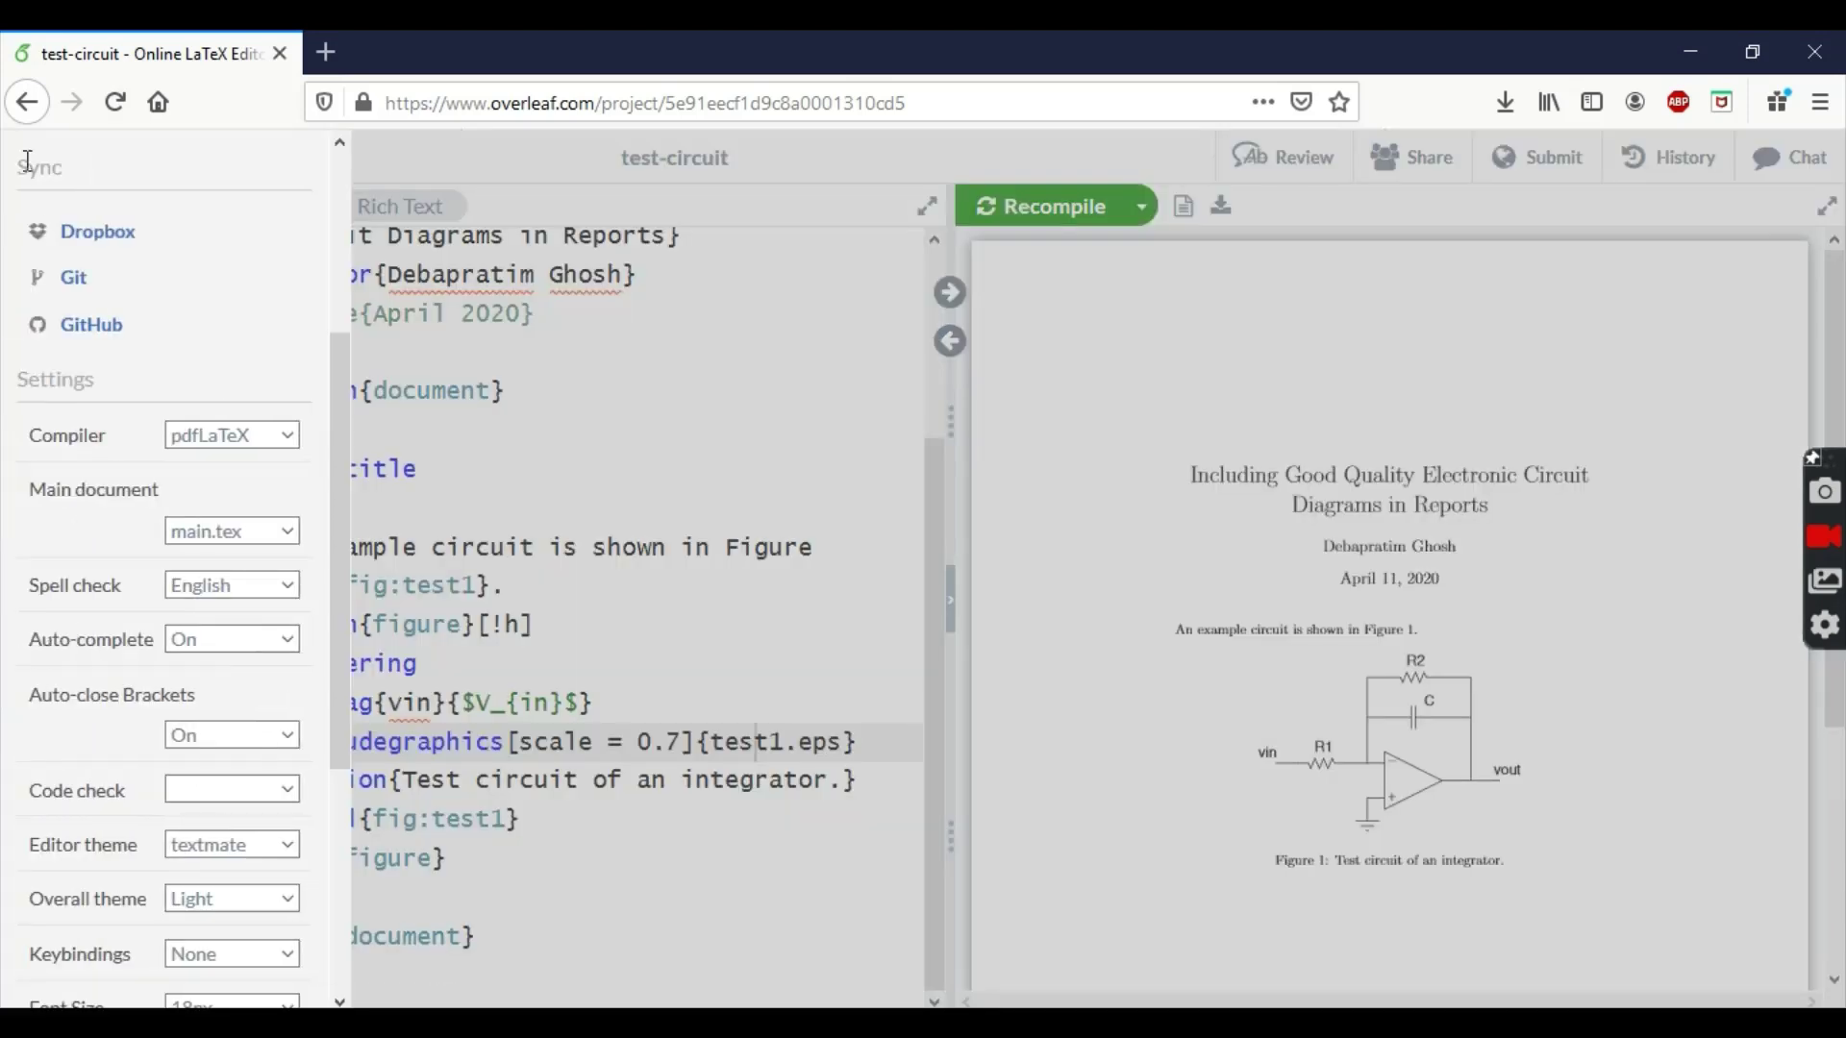
{"action": "left_click", "coordinate": [286, 437]}
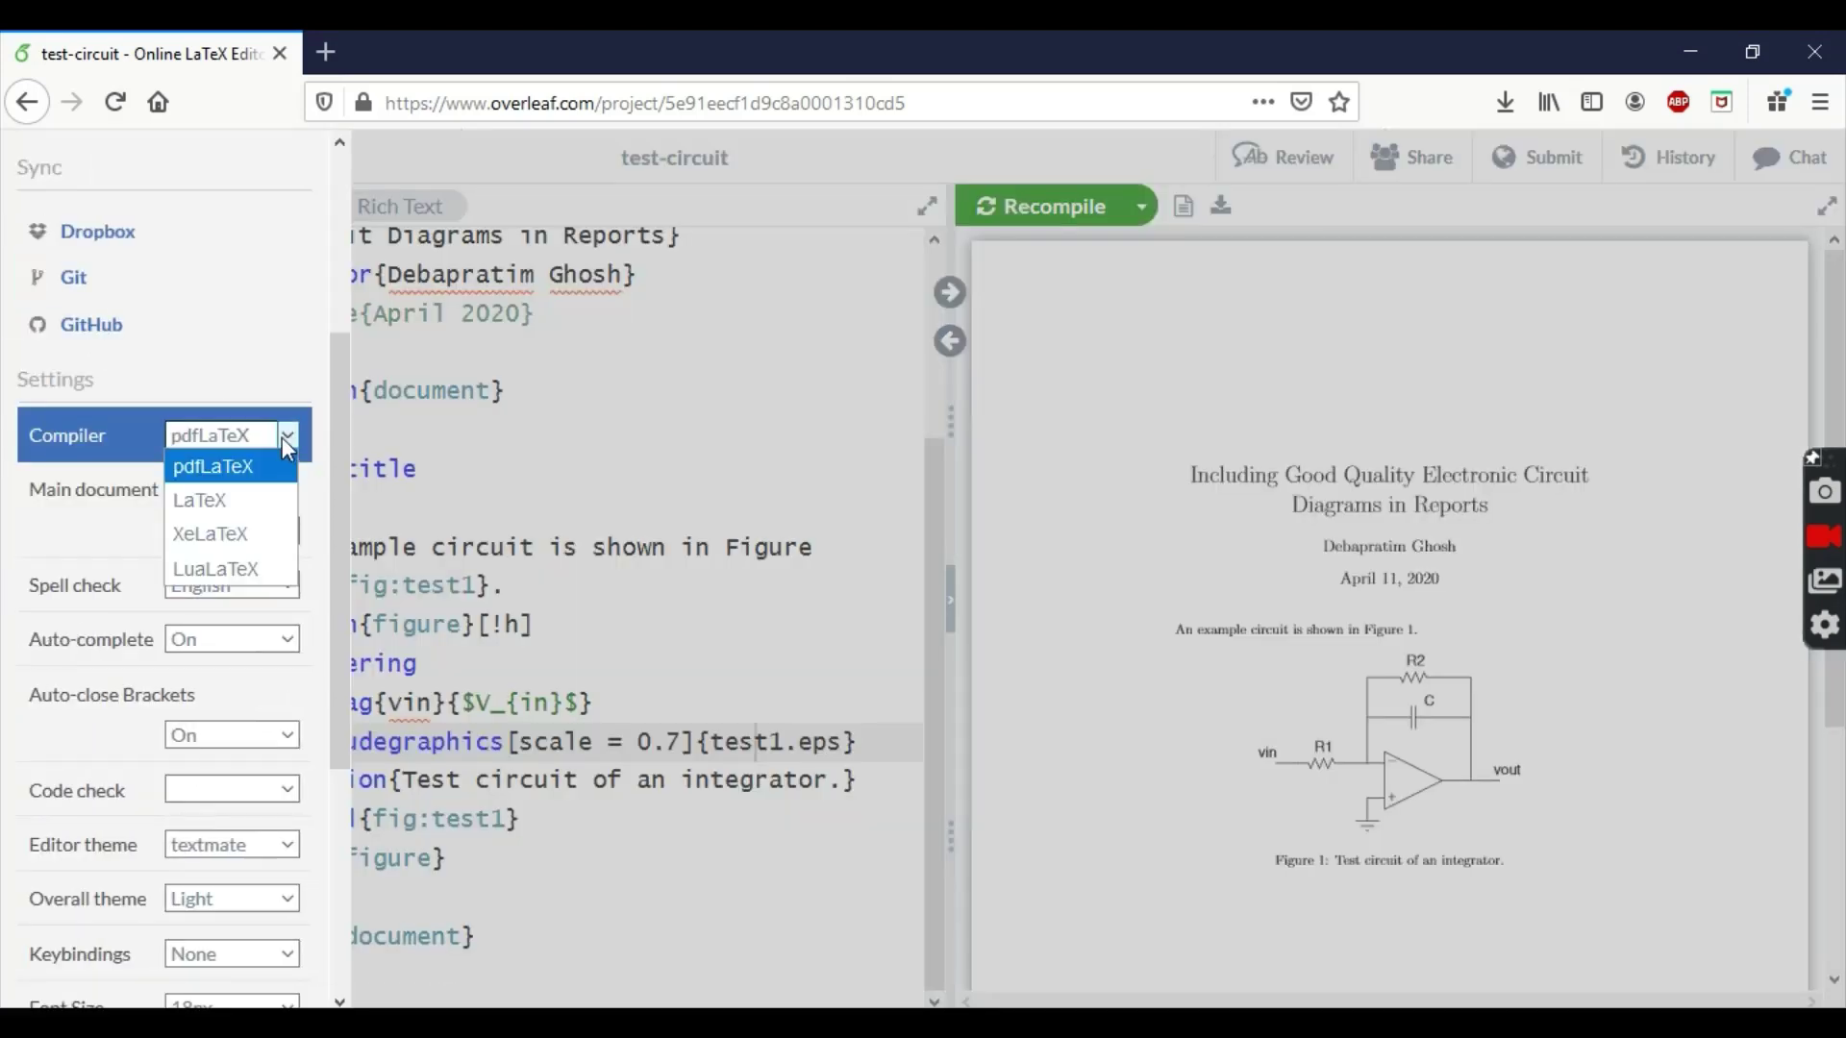
{"action": "left_click", "coordinate": [229, 497]}
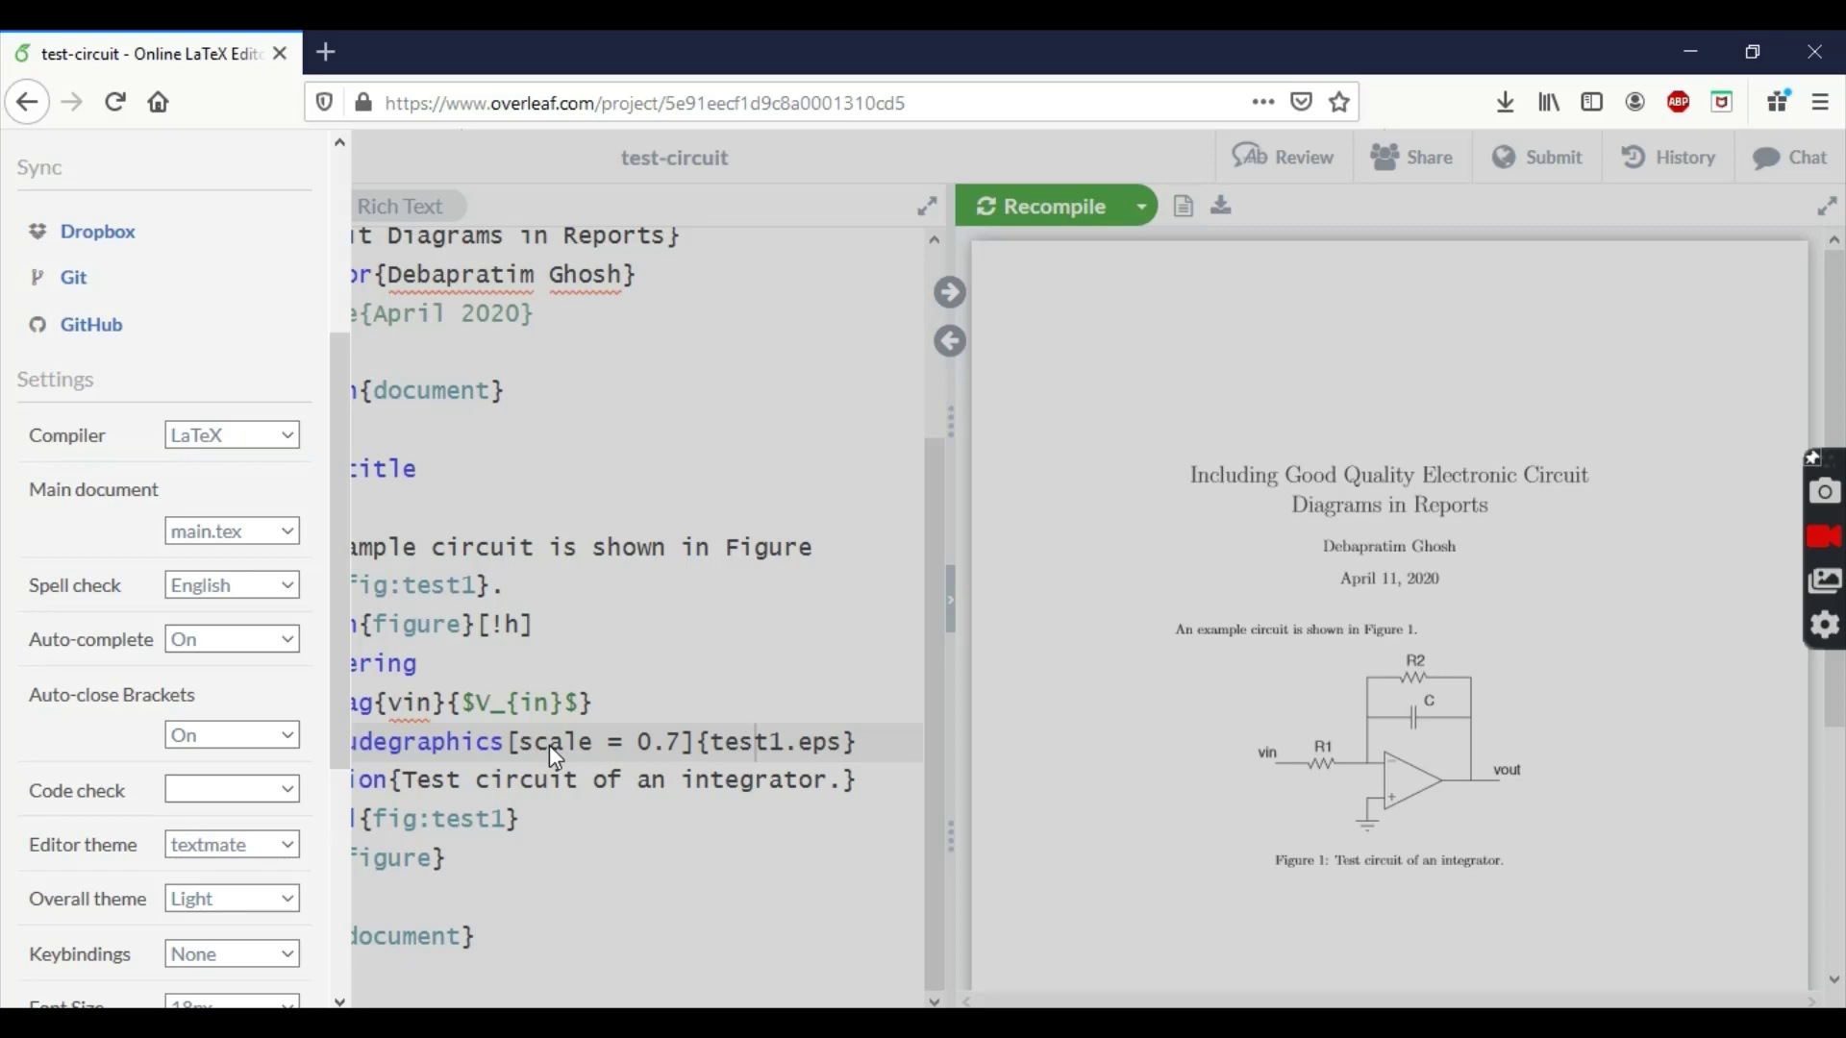
{"action": "left_click", "coordinate": [554, 757]}
{"action": "left_click", "coordinate": [611, 744]}
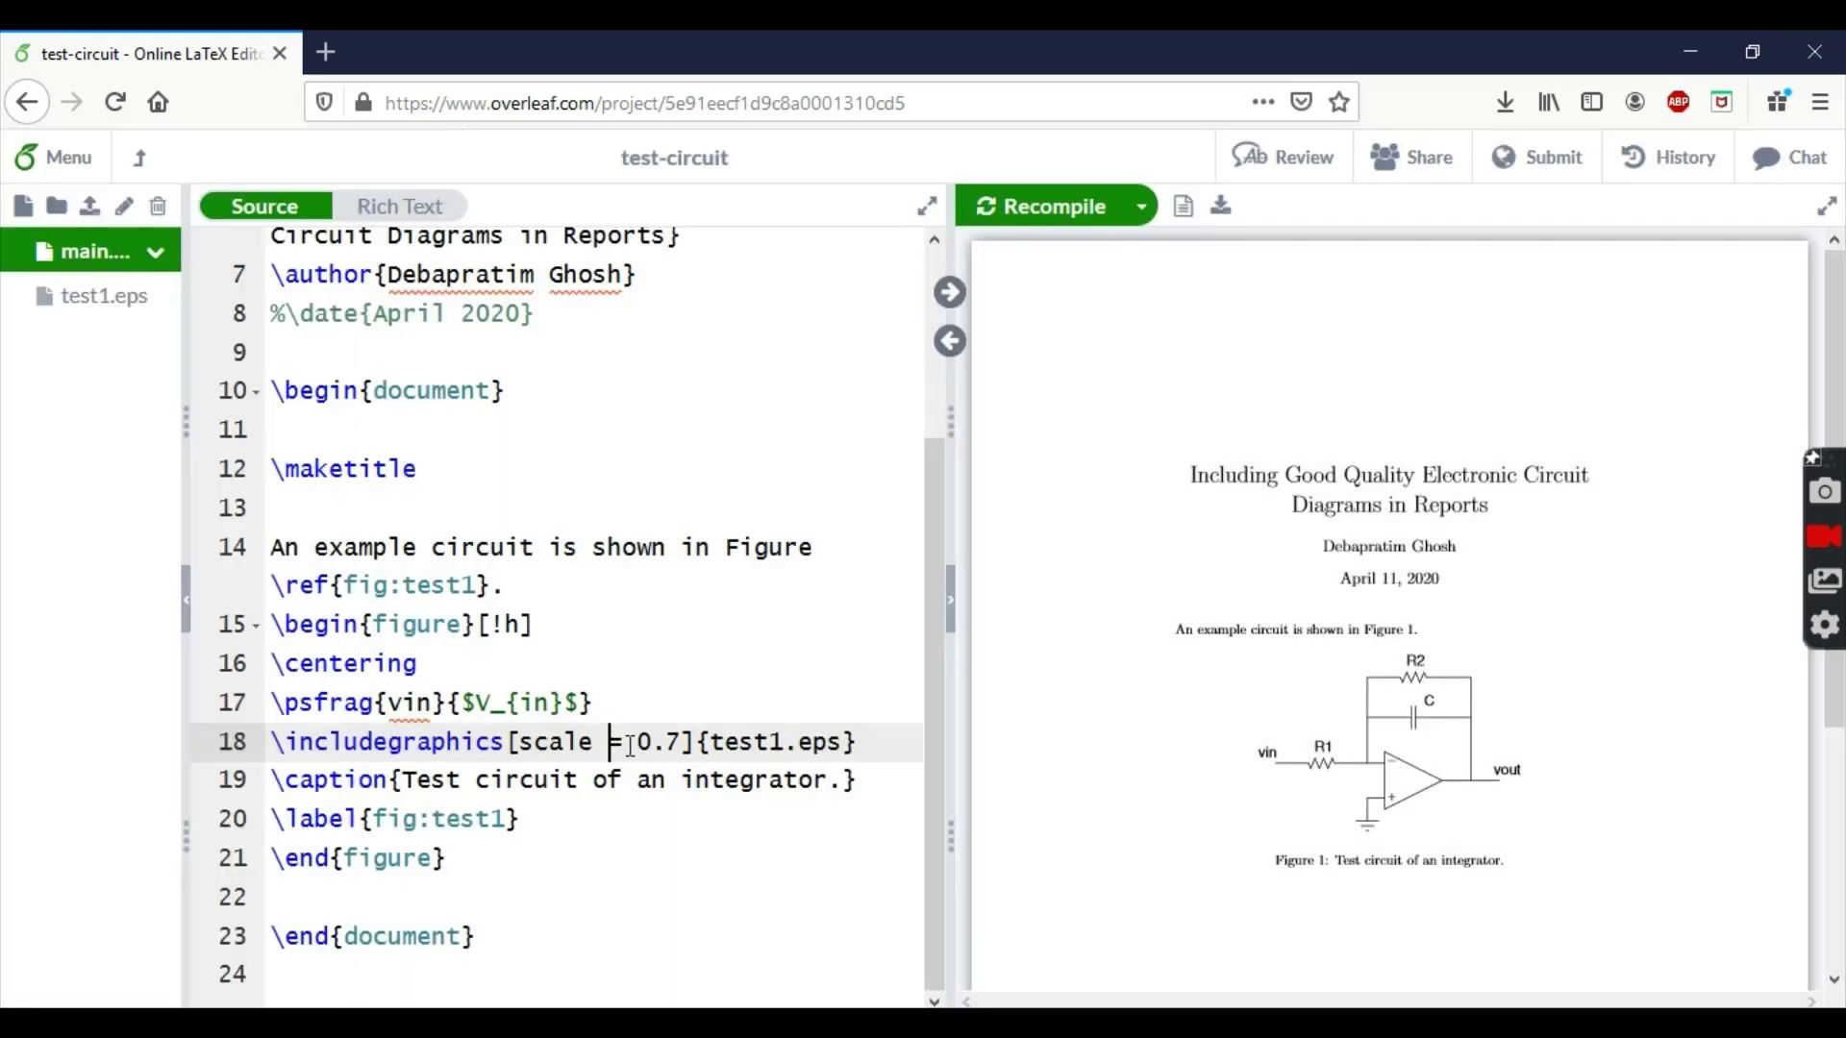
{"action": "key", "text": "ctrl+Return"}
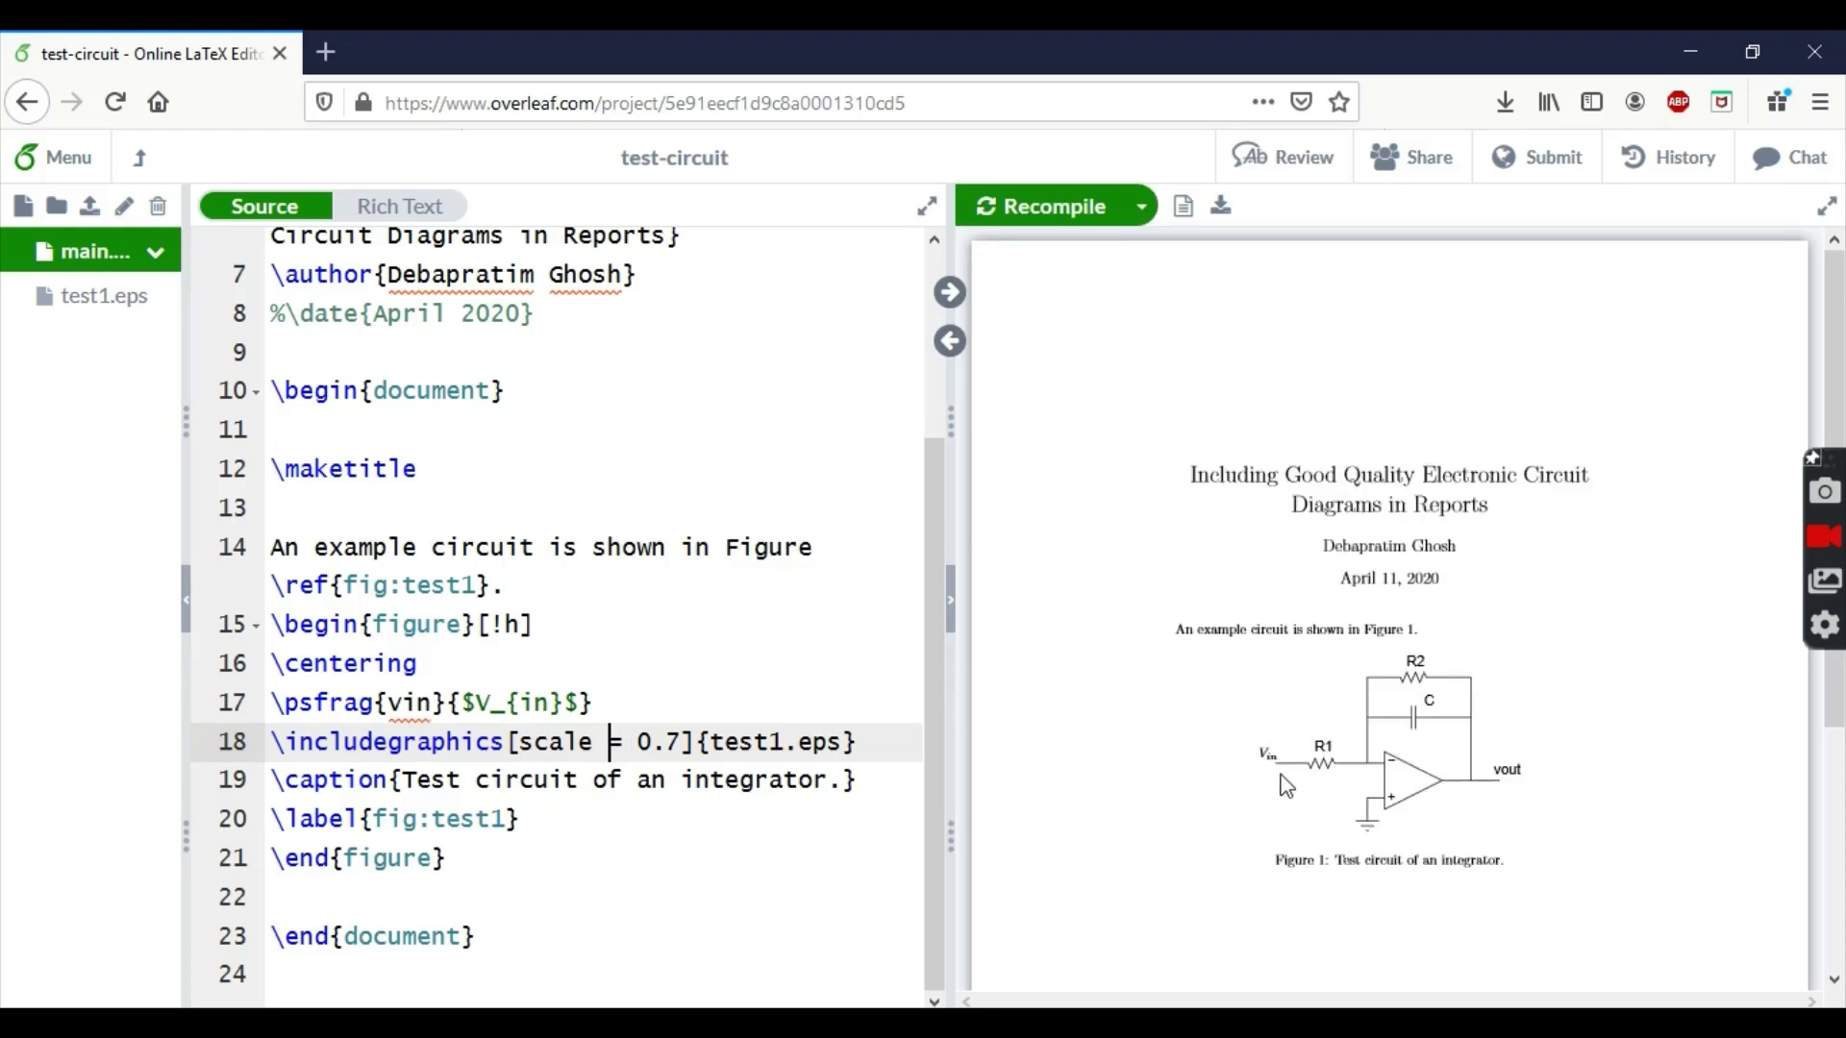
Add \psfrag{R1}{$R_1$} on line 18 and recompile to relabel the input resistor.
{"action": "left_click", "coordinate": [646, 707]}
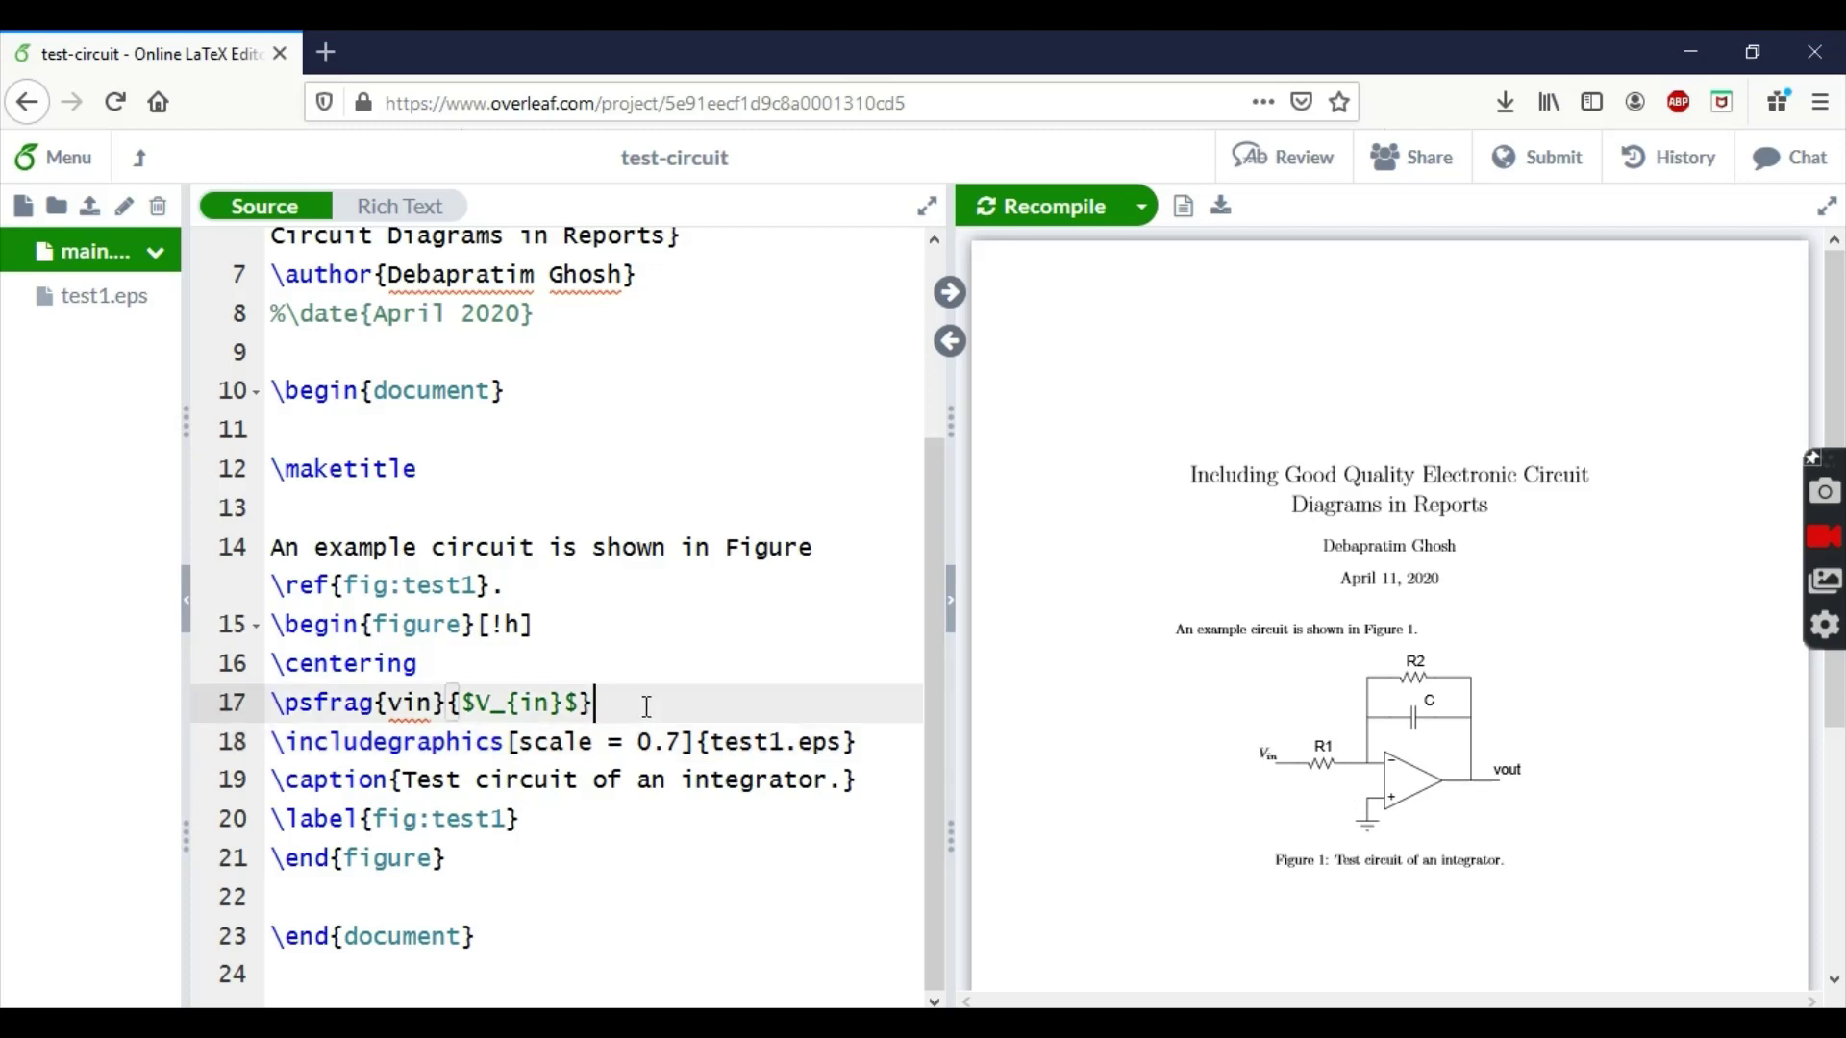
{"action": "key", "text": "Return"}
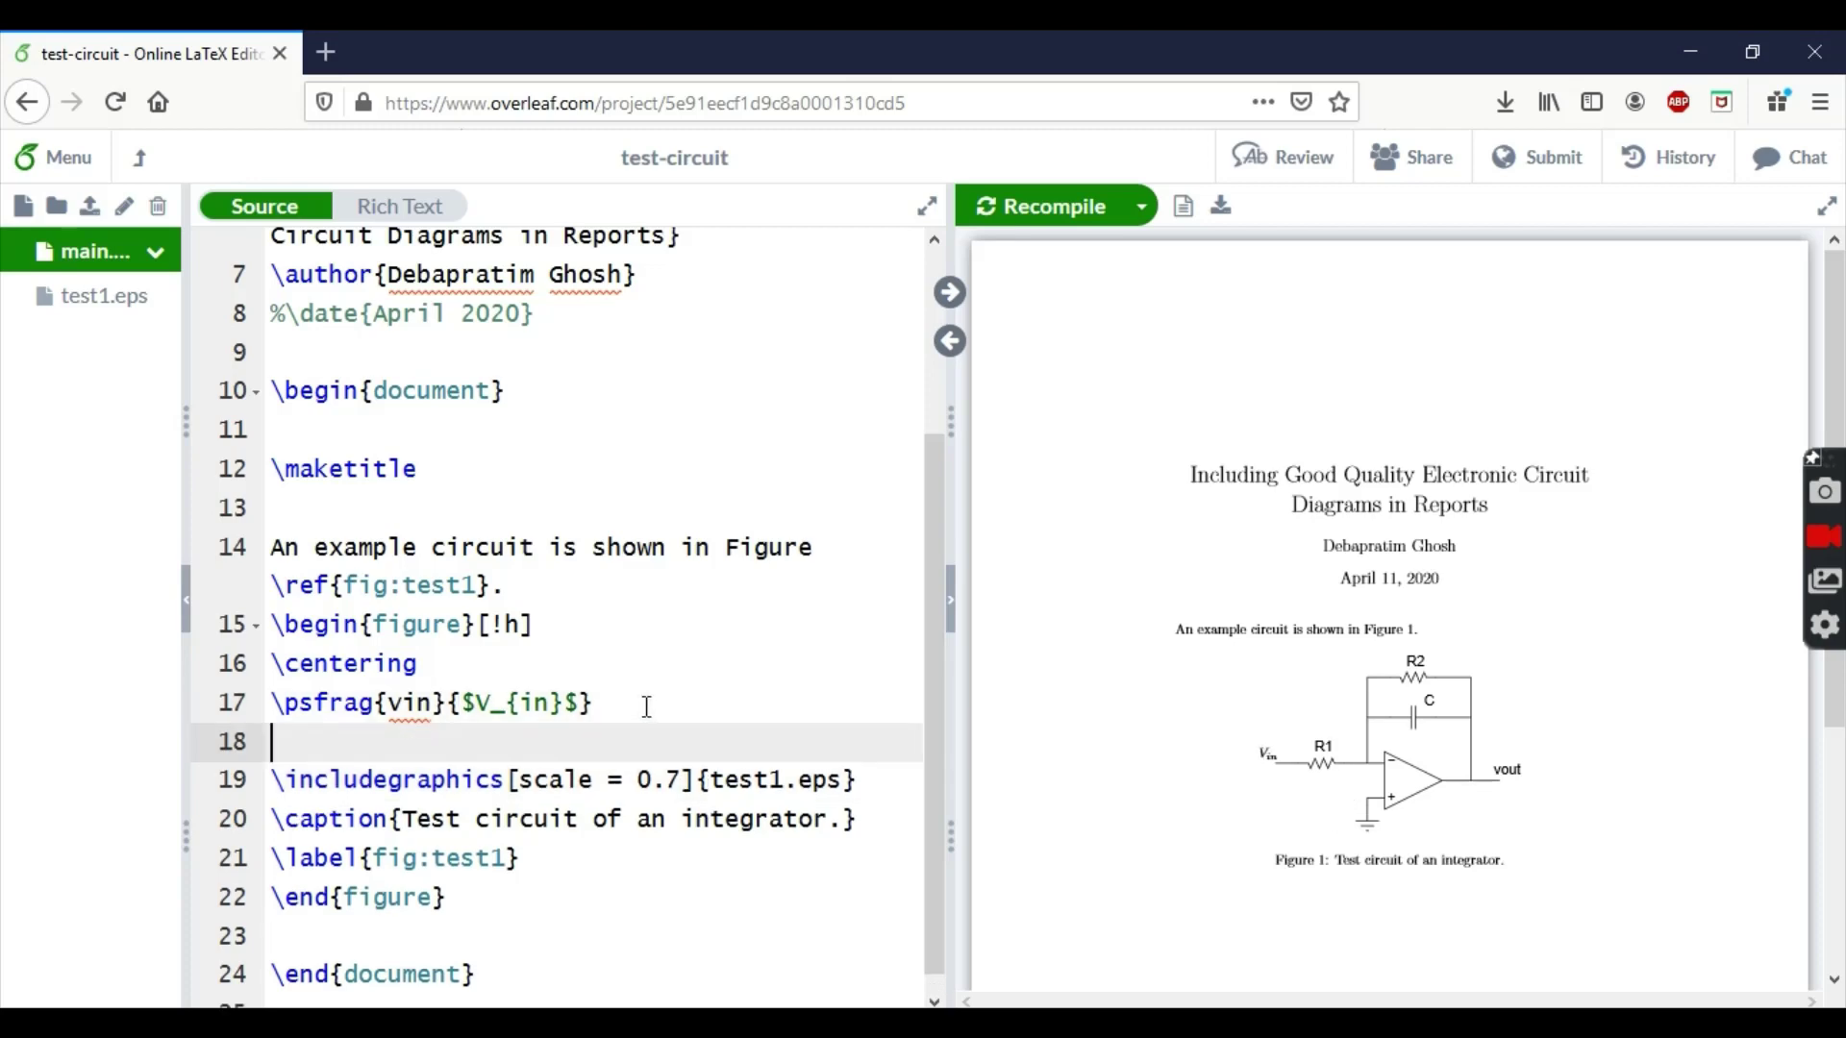
{"action": "type", "text": "\\psfrag"}
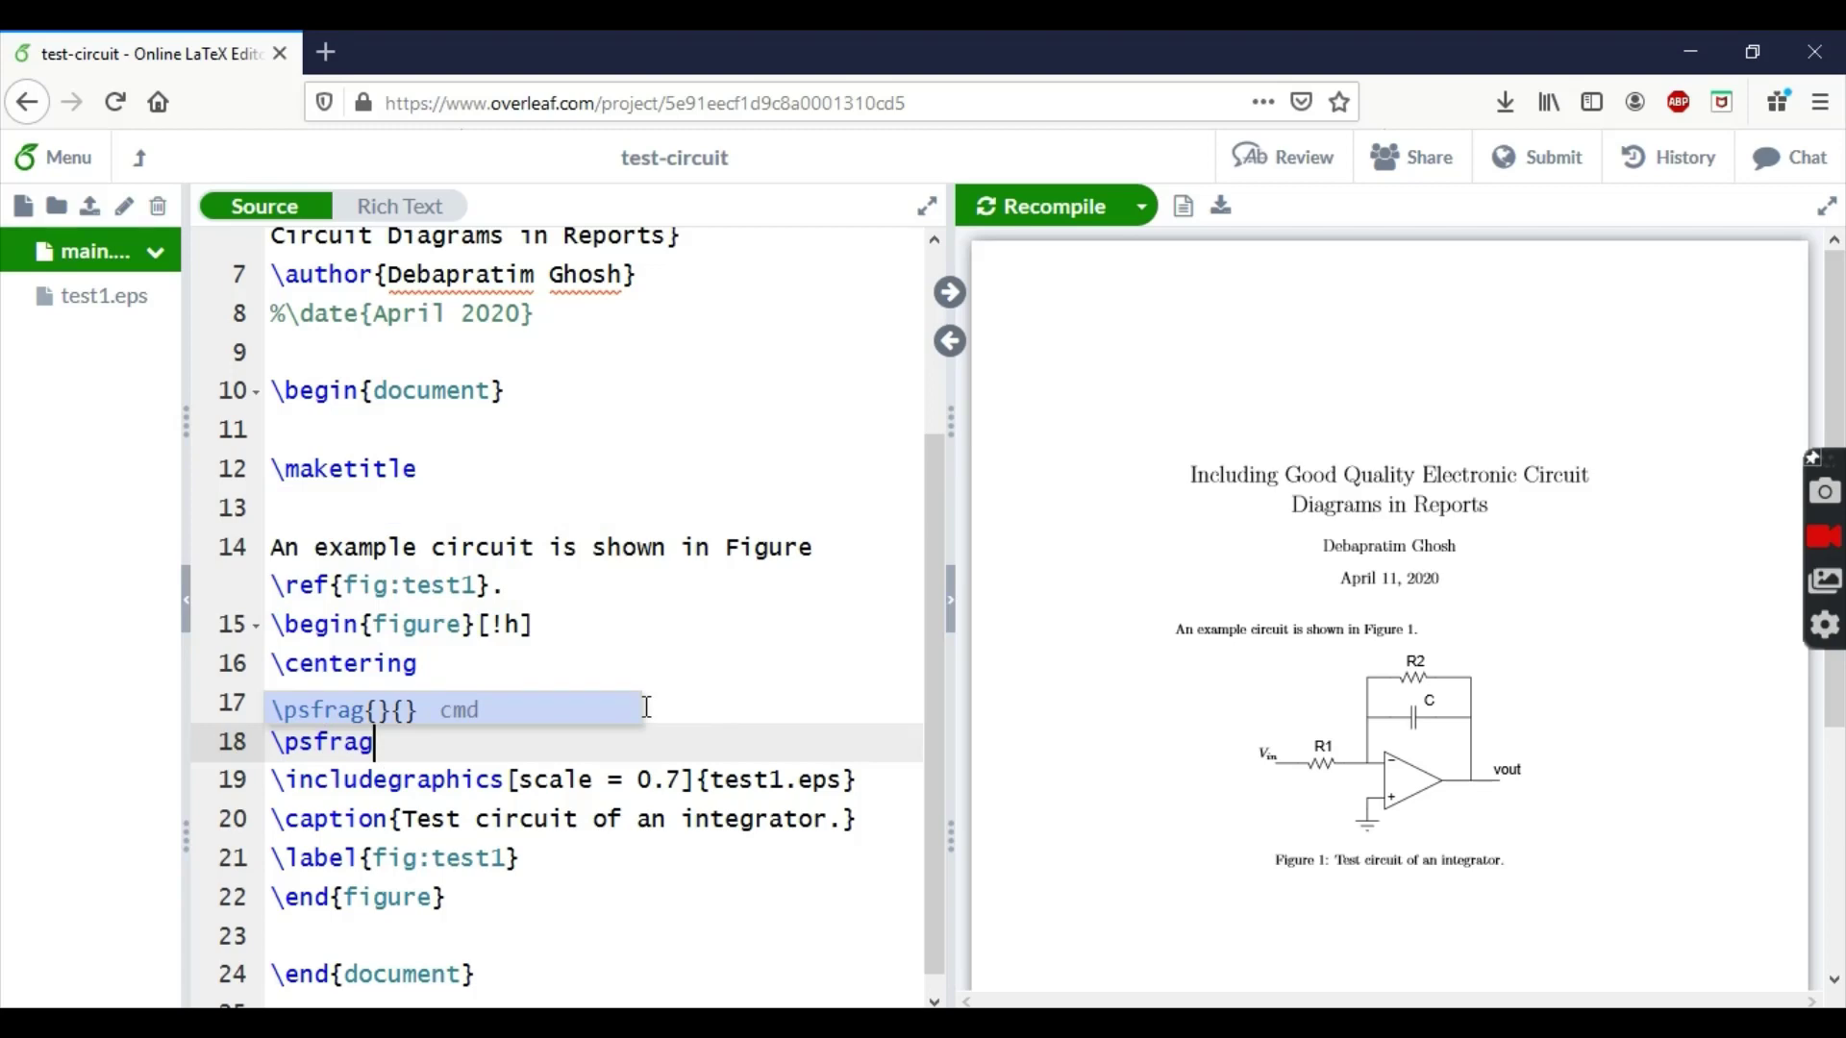
{"action": "type", "text": "{}"}
{"action": "key", "text": "Return"}
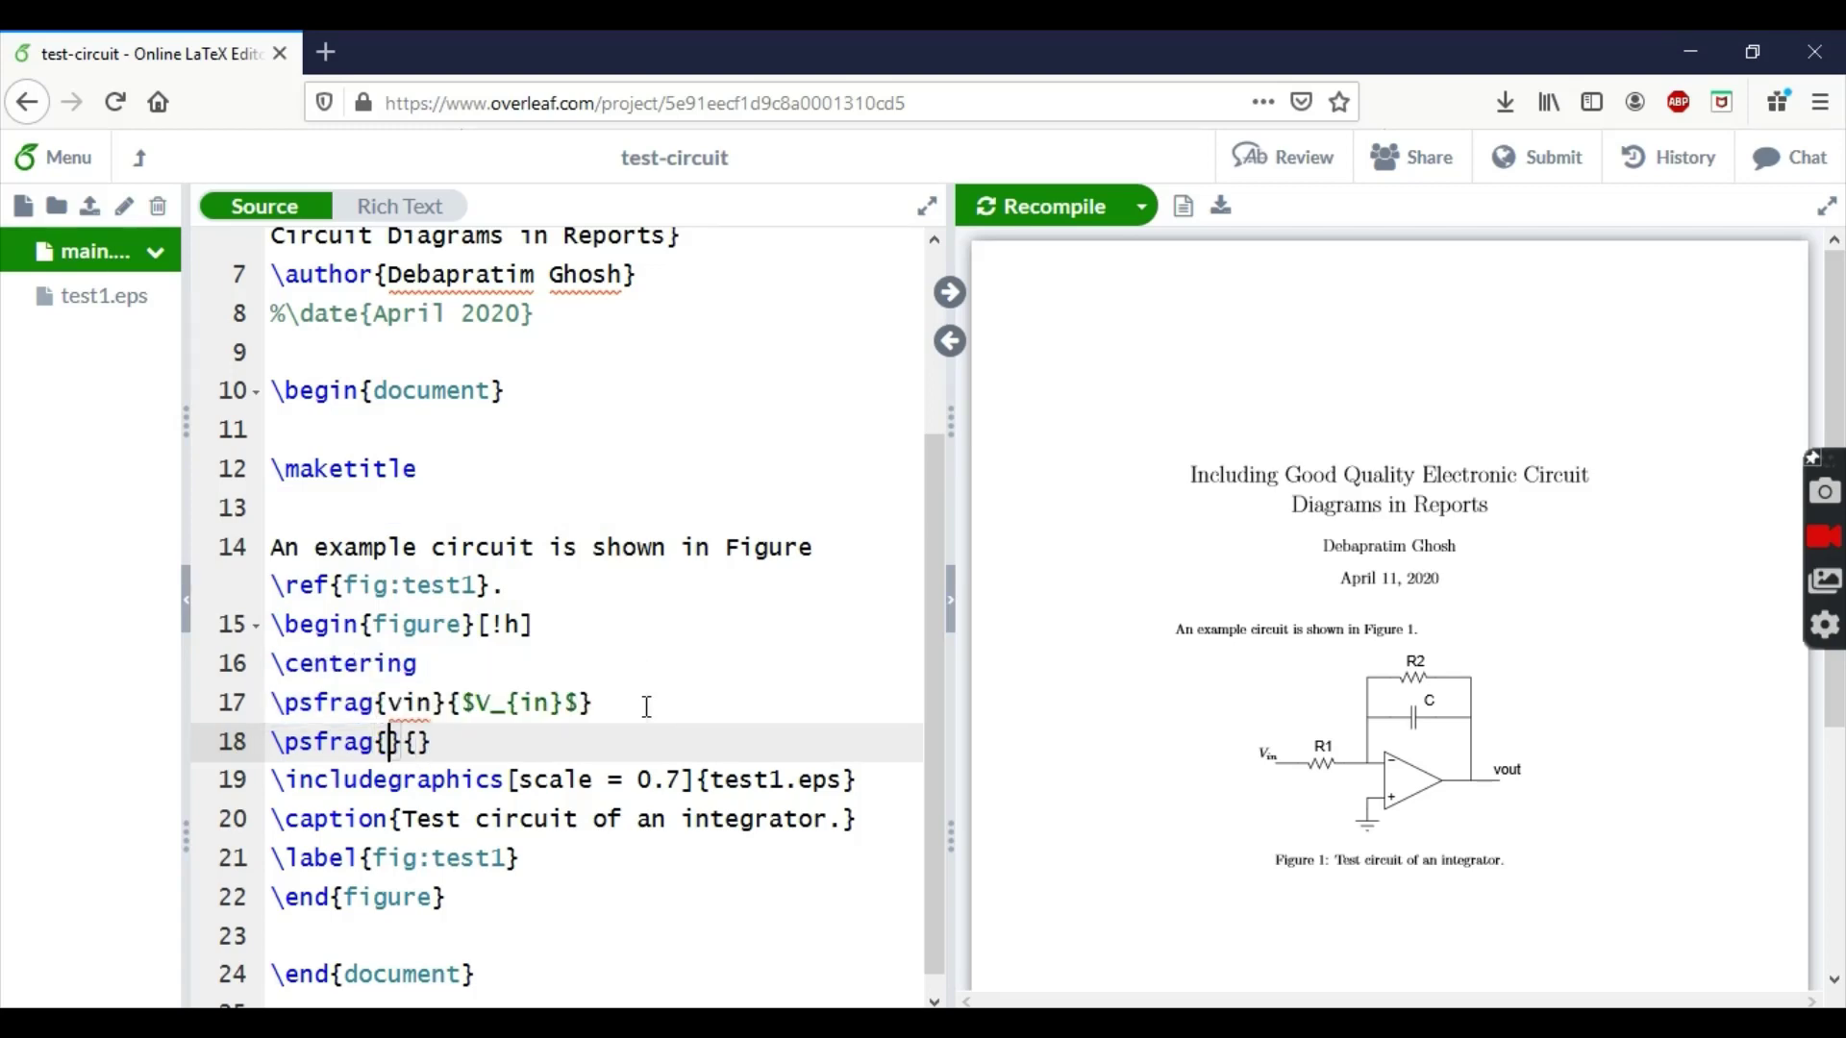
{"action": "type", "text": "R1"}
{"action": "key", "text": "Right"}
{"action": "type", "text": "$$R_1"}
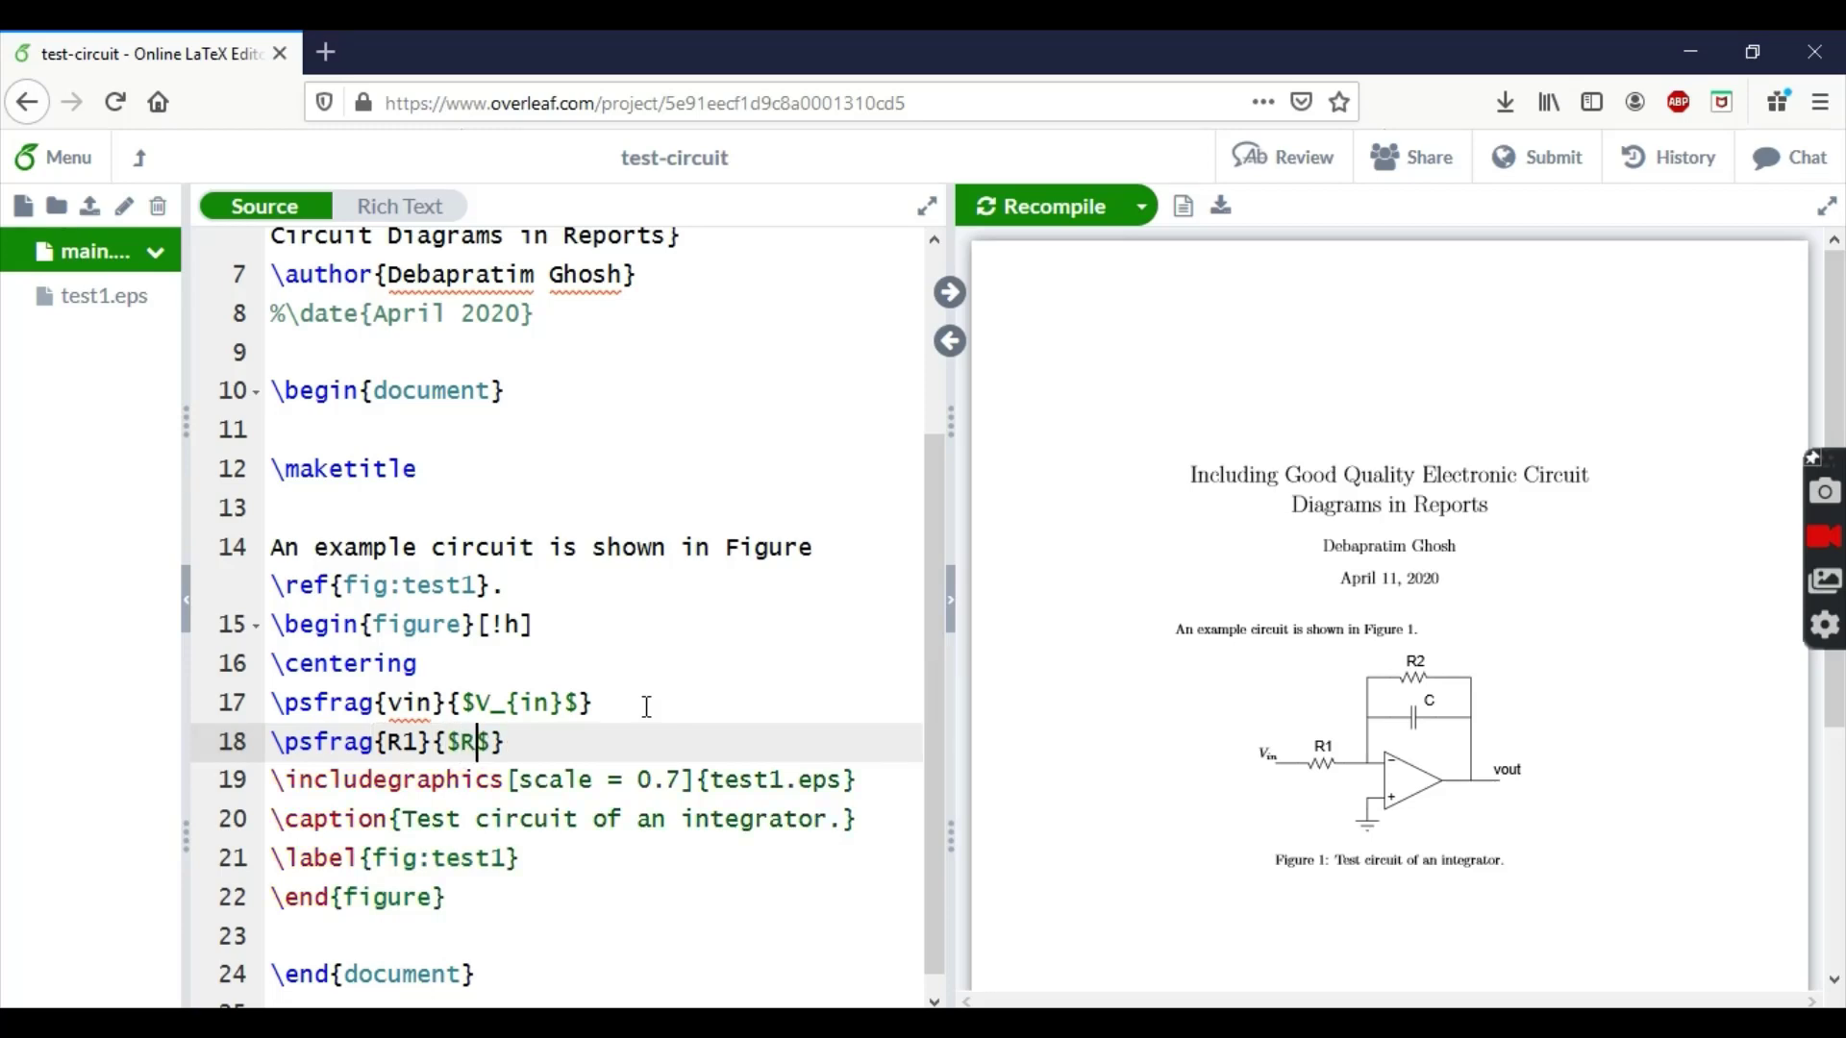
{"action": "left_click", "coordinate": [674, 741]}
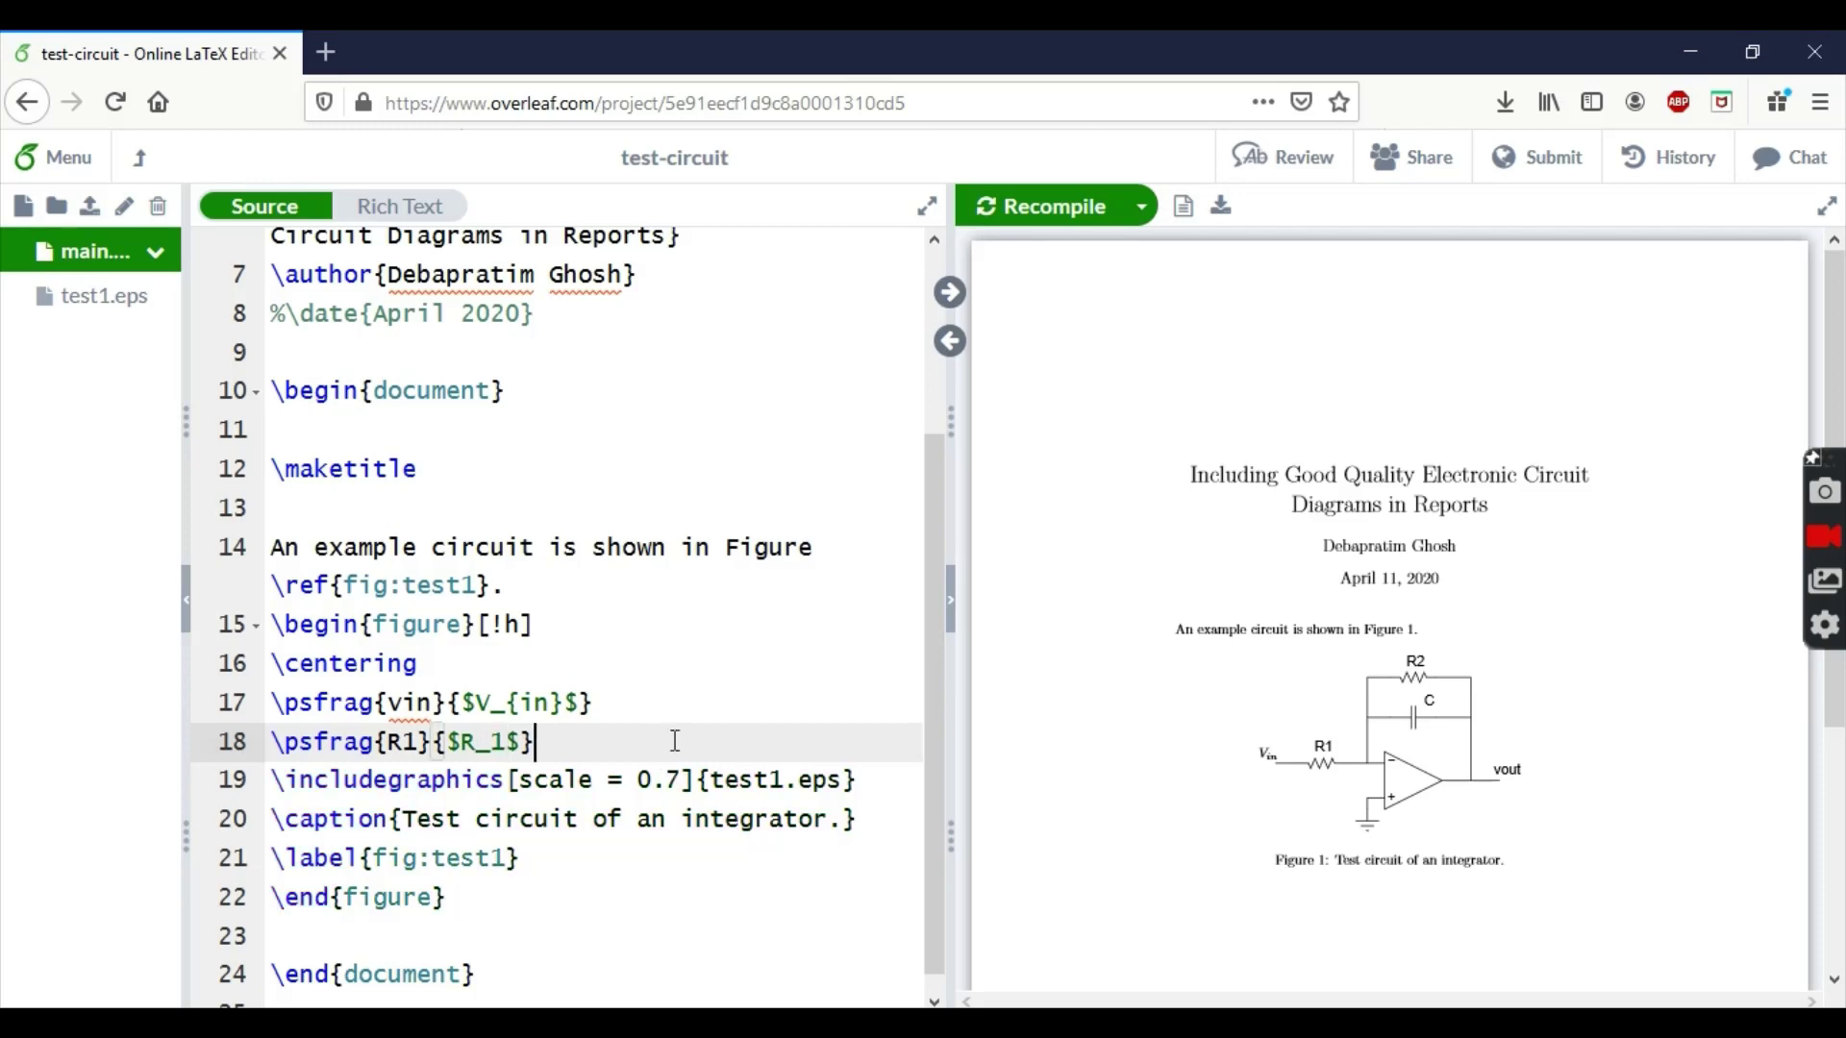
{"action": "key", "text": "ctrl+s"}
Add \psfrag{R2}{$10$\,k$\Omega$} as line 19 and recompile so the feedback resistor reads 10 kΩ.
{"action": "key", "text": "Return"}
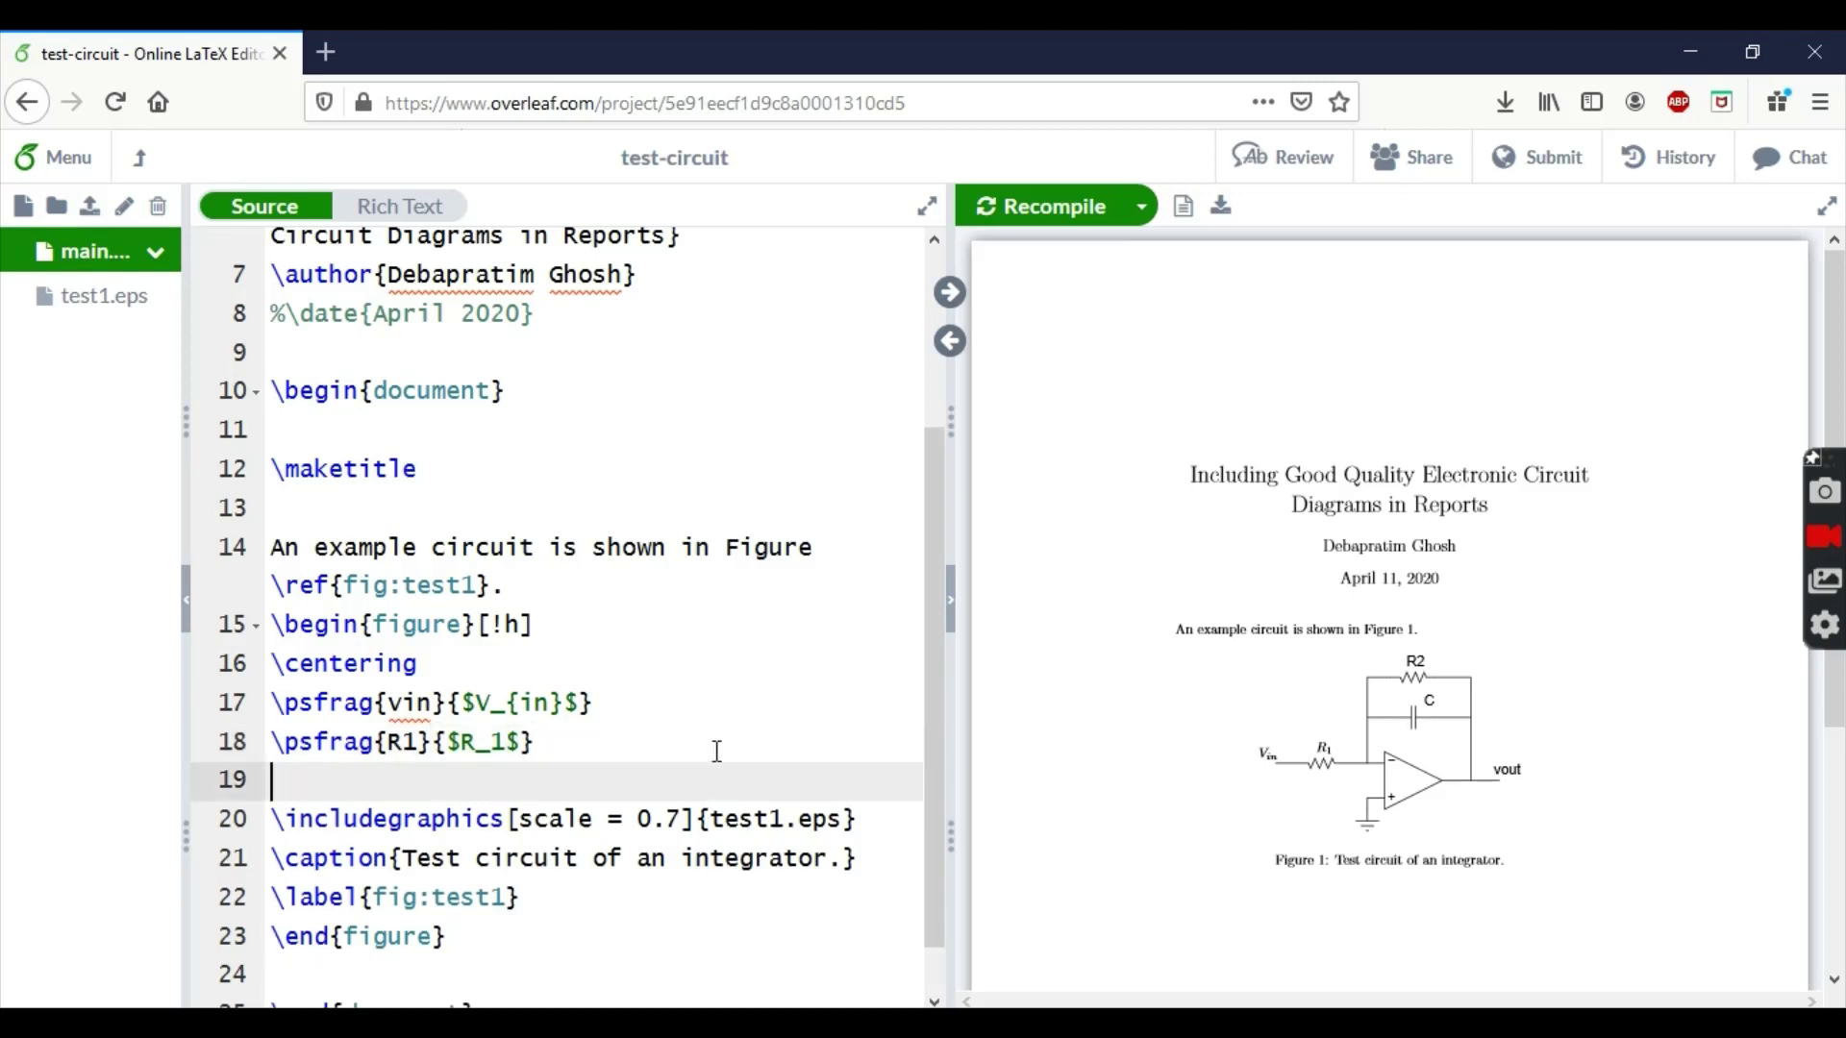
{"action": "type", "text": "\\psfrag"}
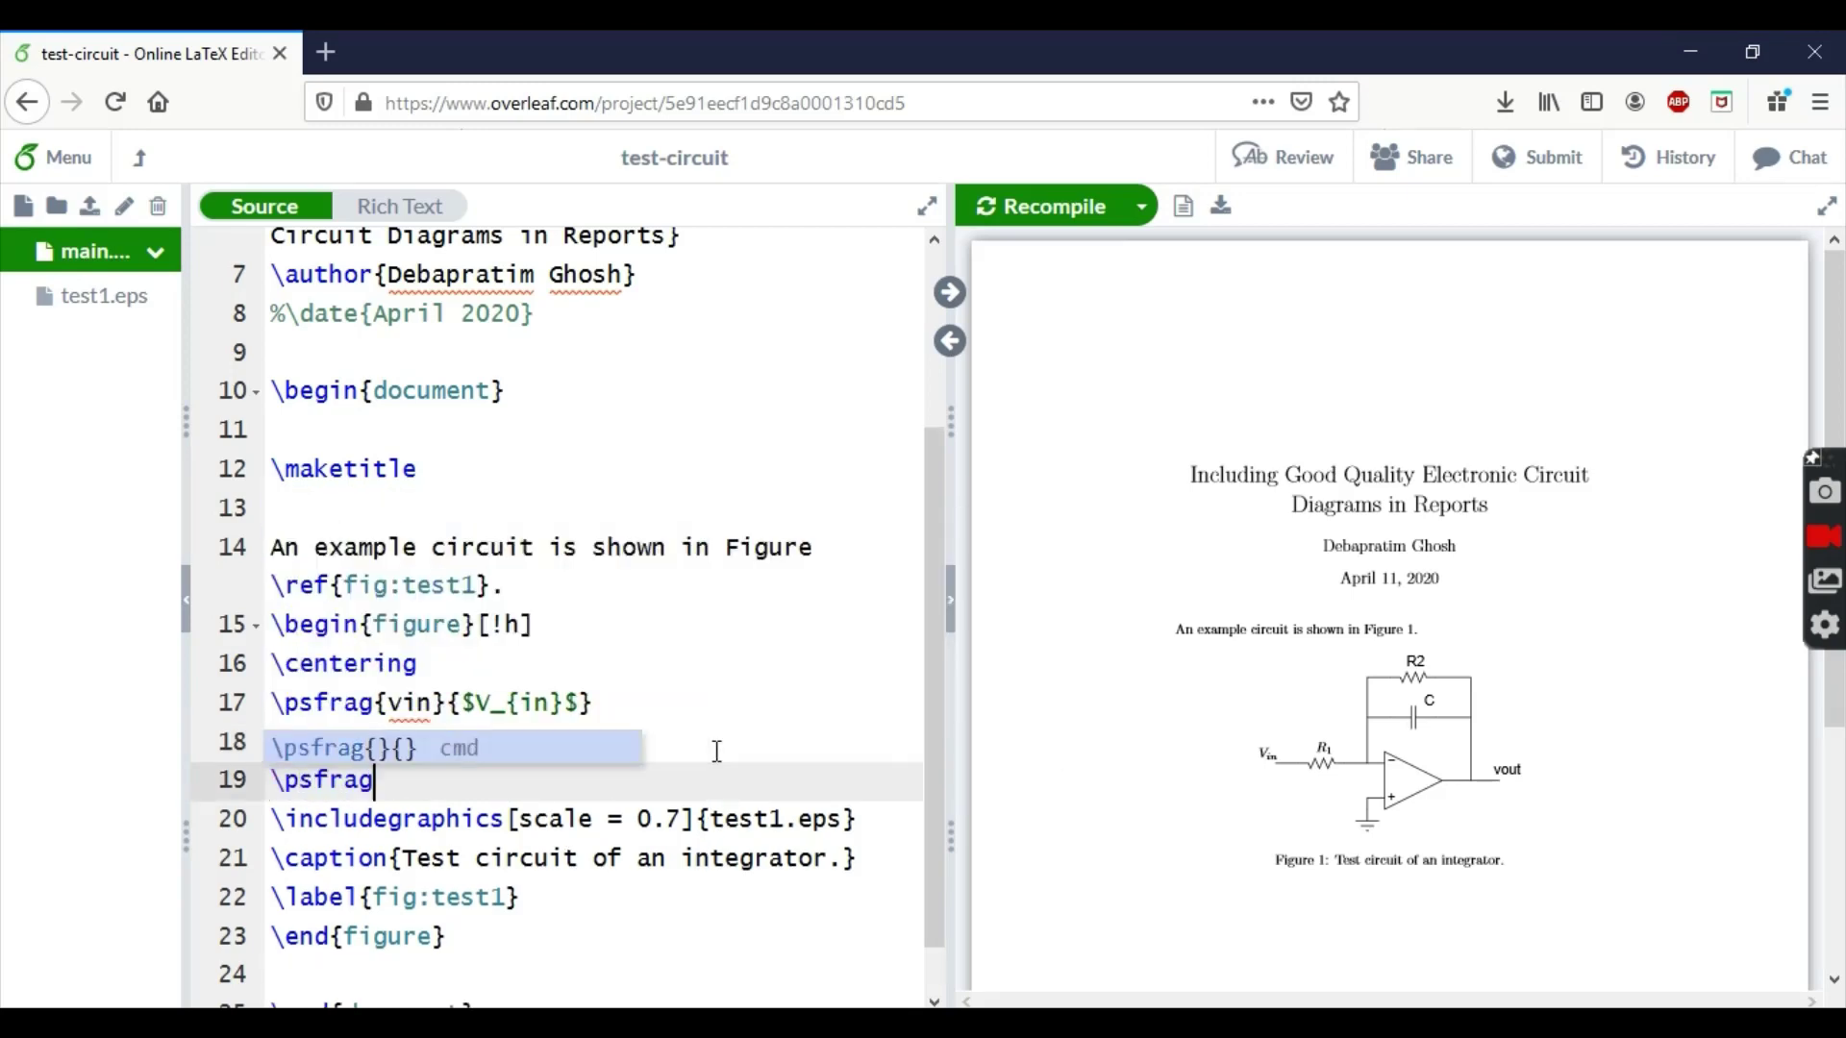
{"action": "key", "text": "Return"}
{"action": "type", "text": "R2}{}"}
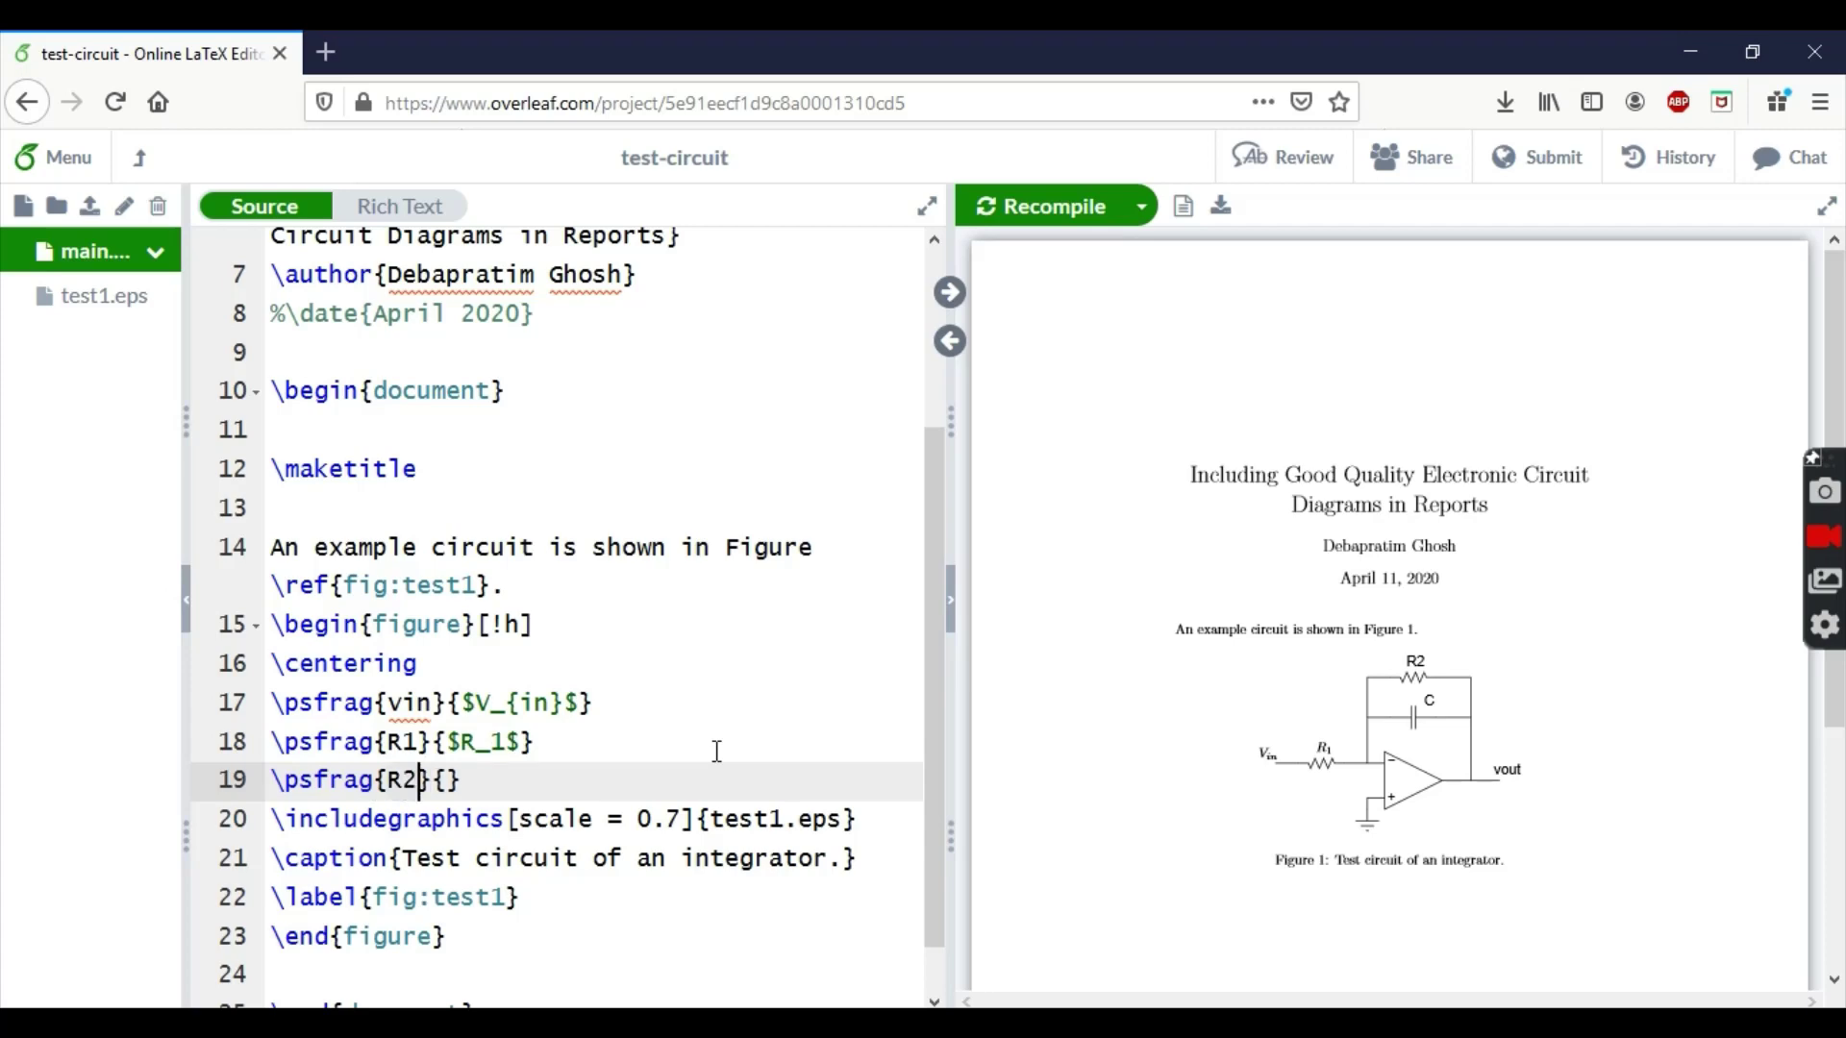
{"action": "key", "text": "Tab"}
{"action": "type", "text": "$"}
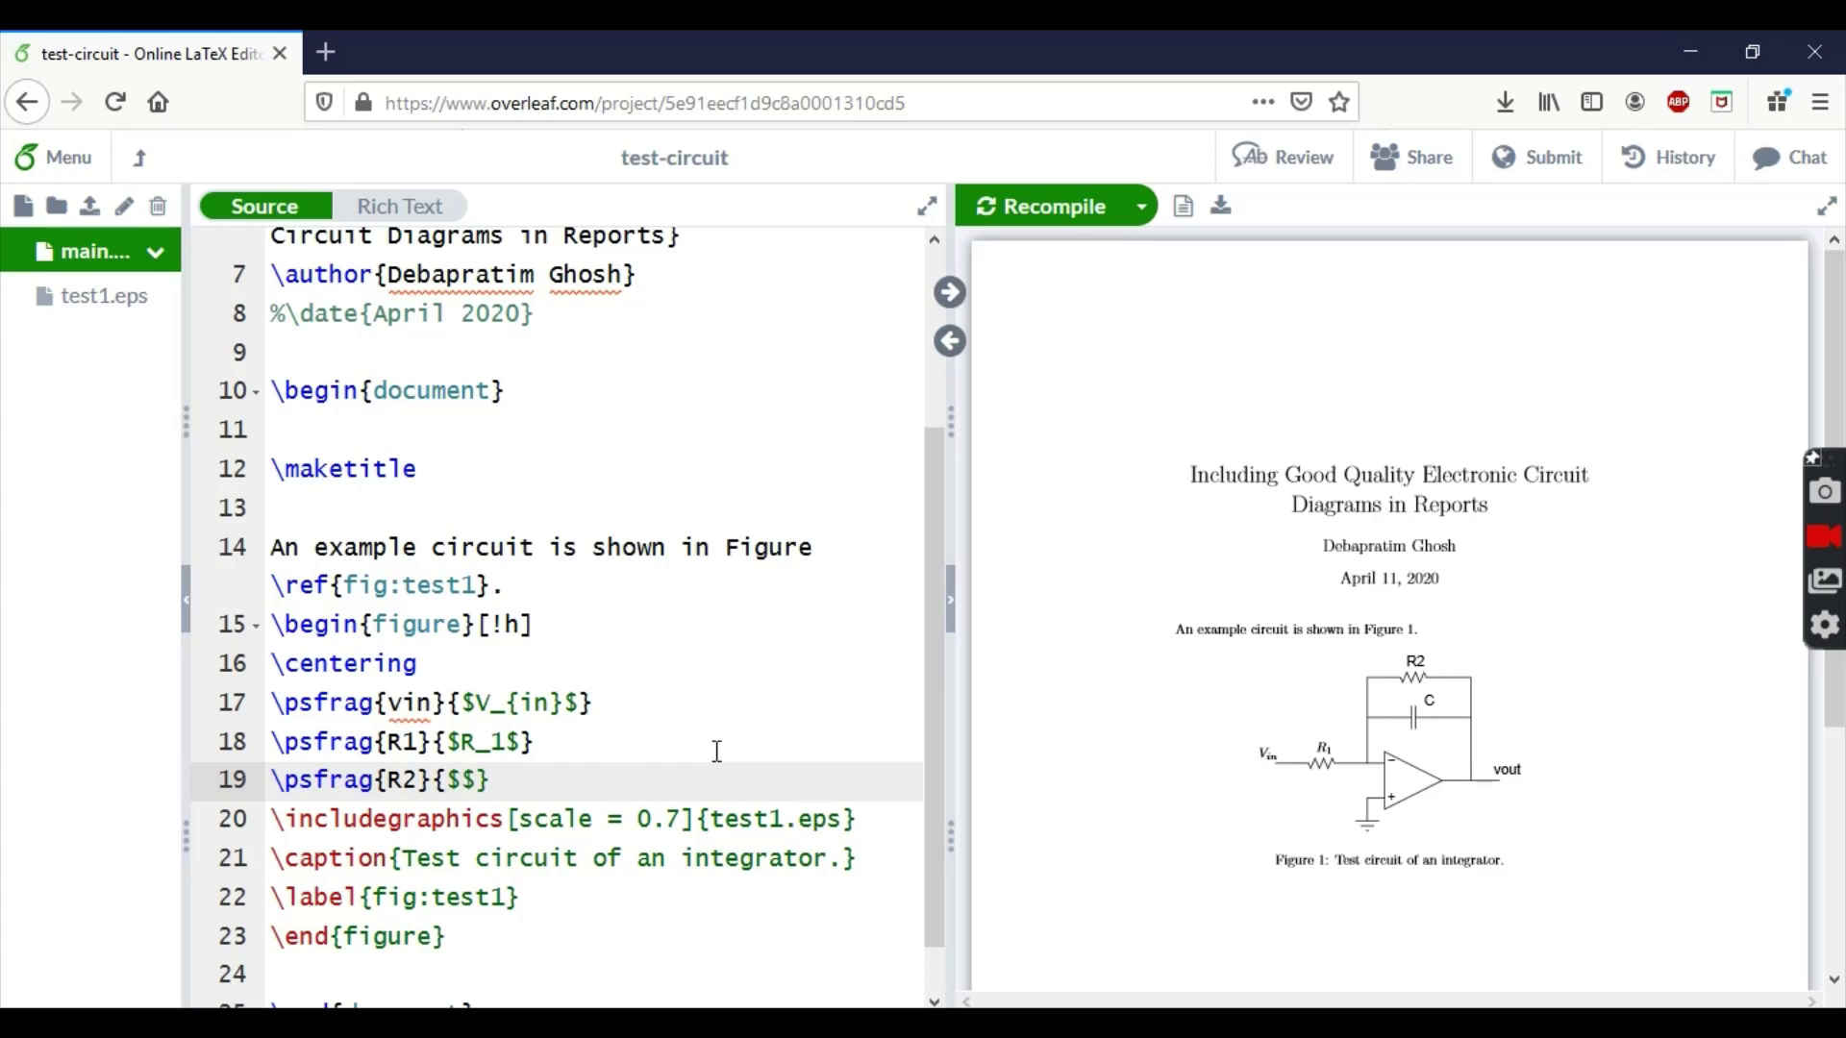
{"action": "type", "text": "10\\"}
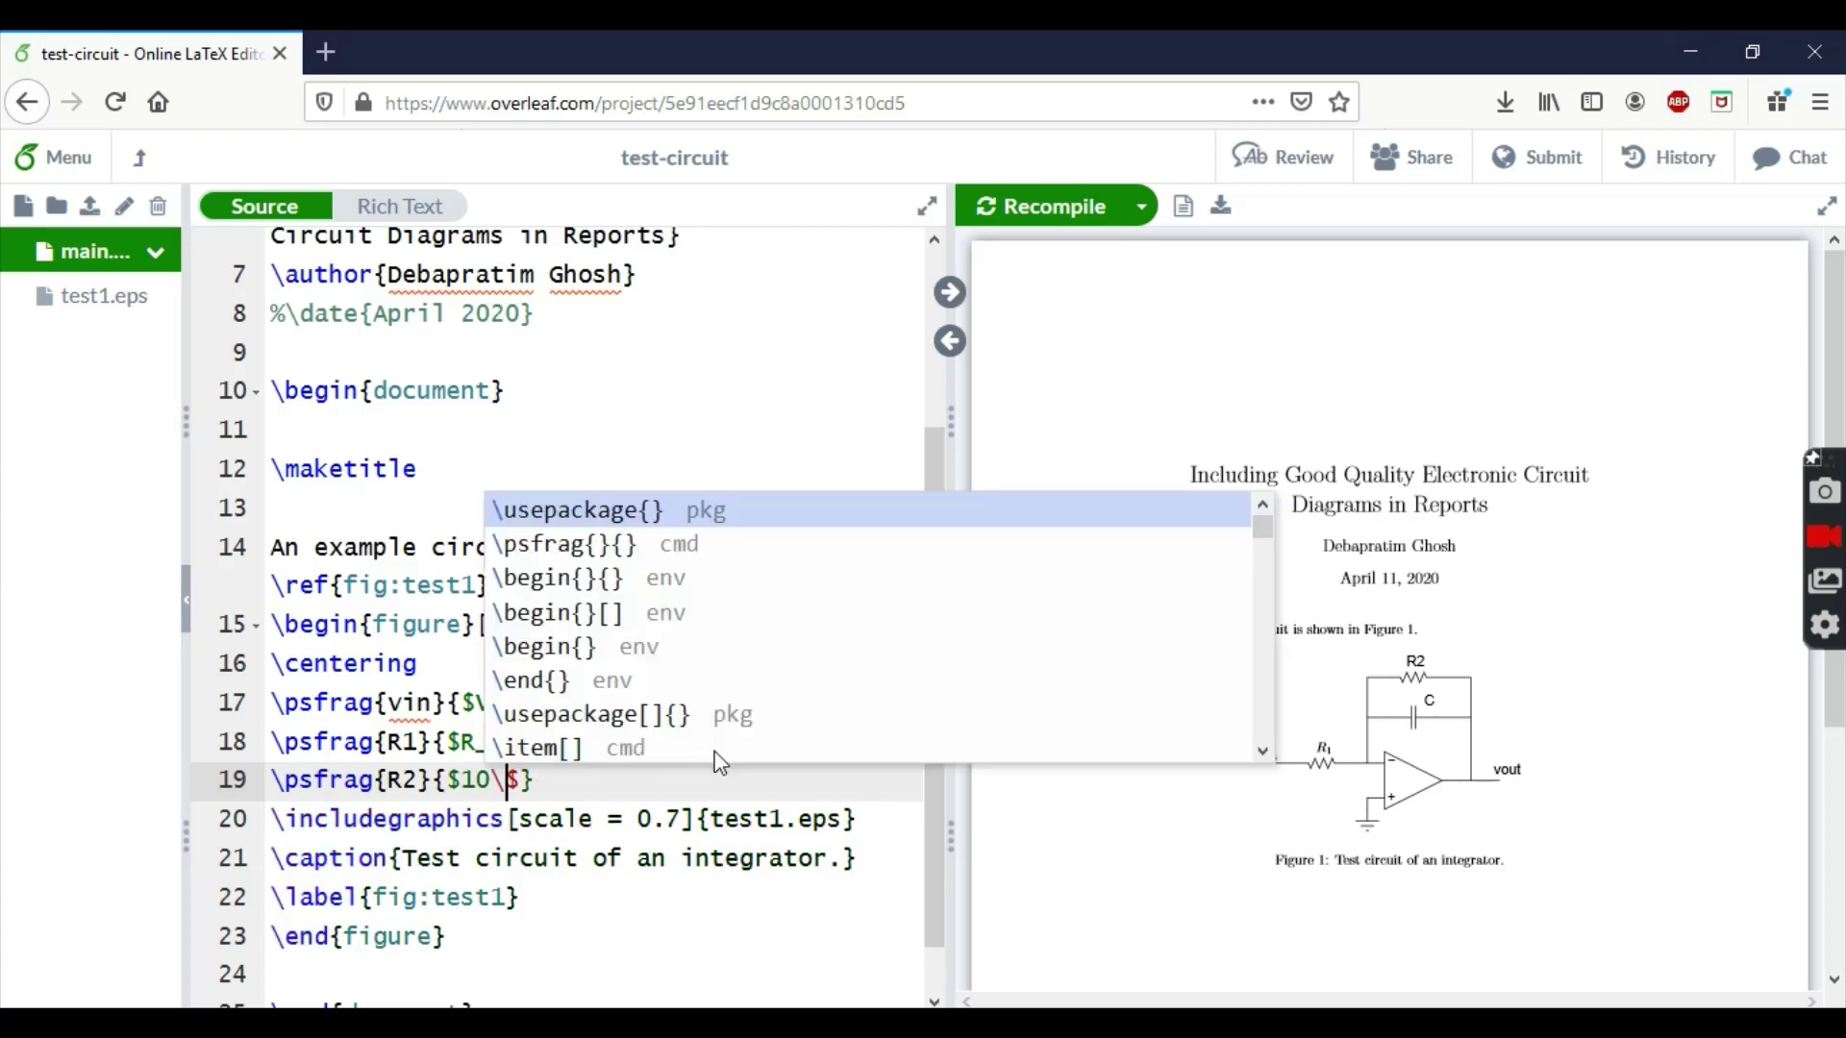
{"action": "type", "text": ","}
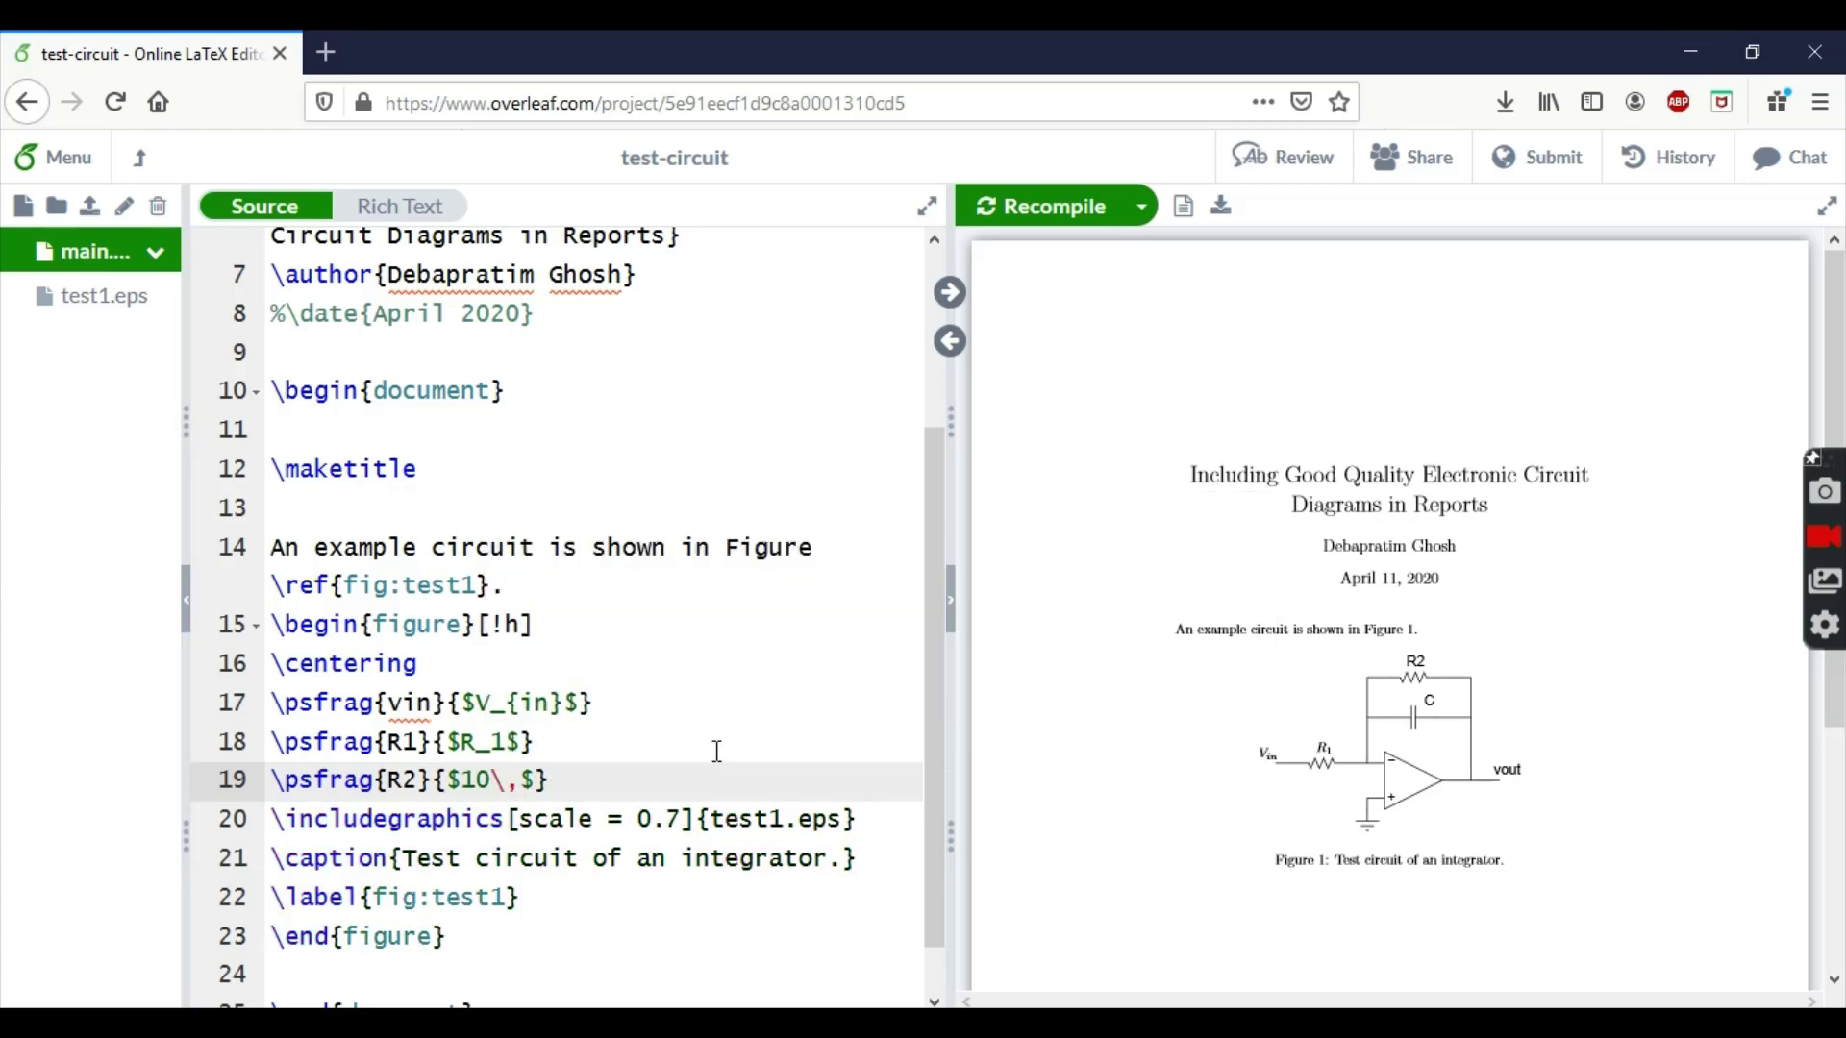
{"action": "key", "text": "BackSpace"}
{"action": "key", "text": "BackSpace"}
{"action": "key", "text": "Right"}
{"action": "type", "text": "\\,k$"}
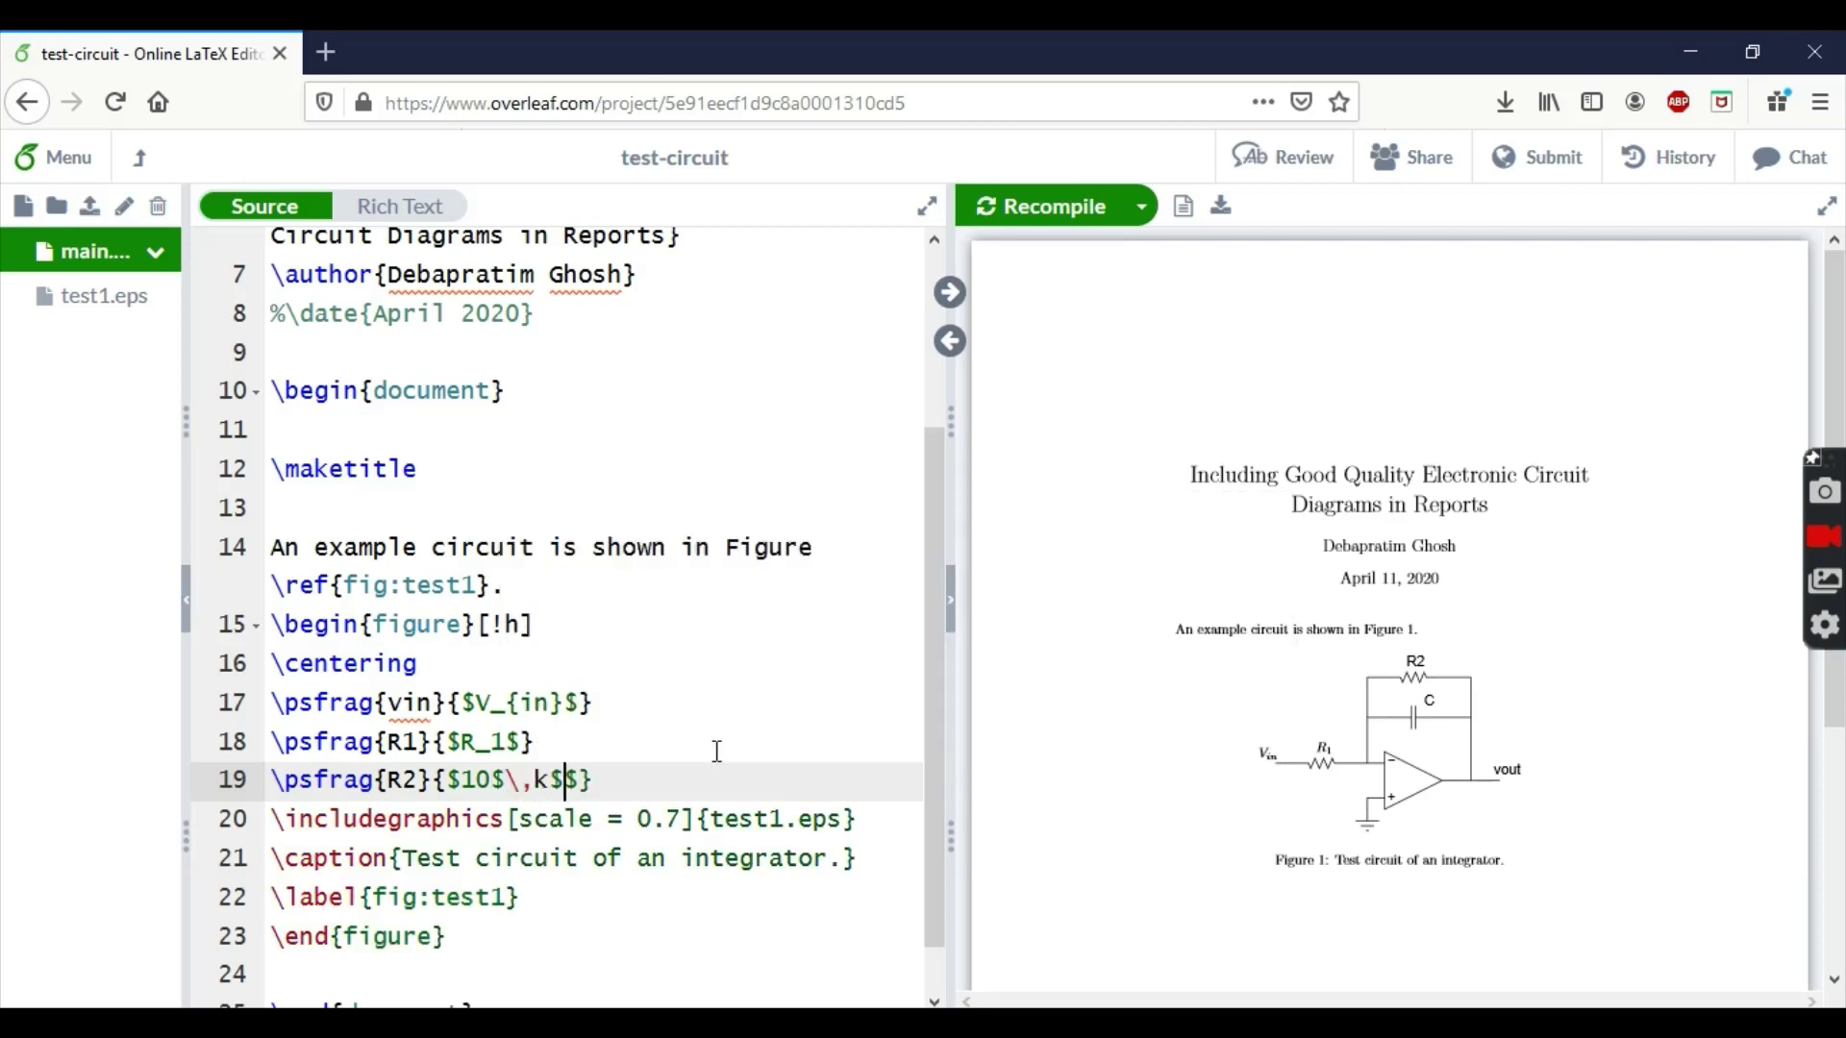
{"action": "type", "text": "\\Omega"}
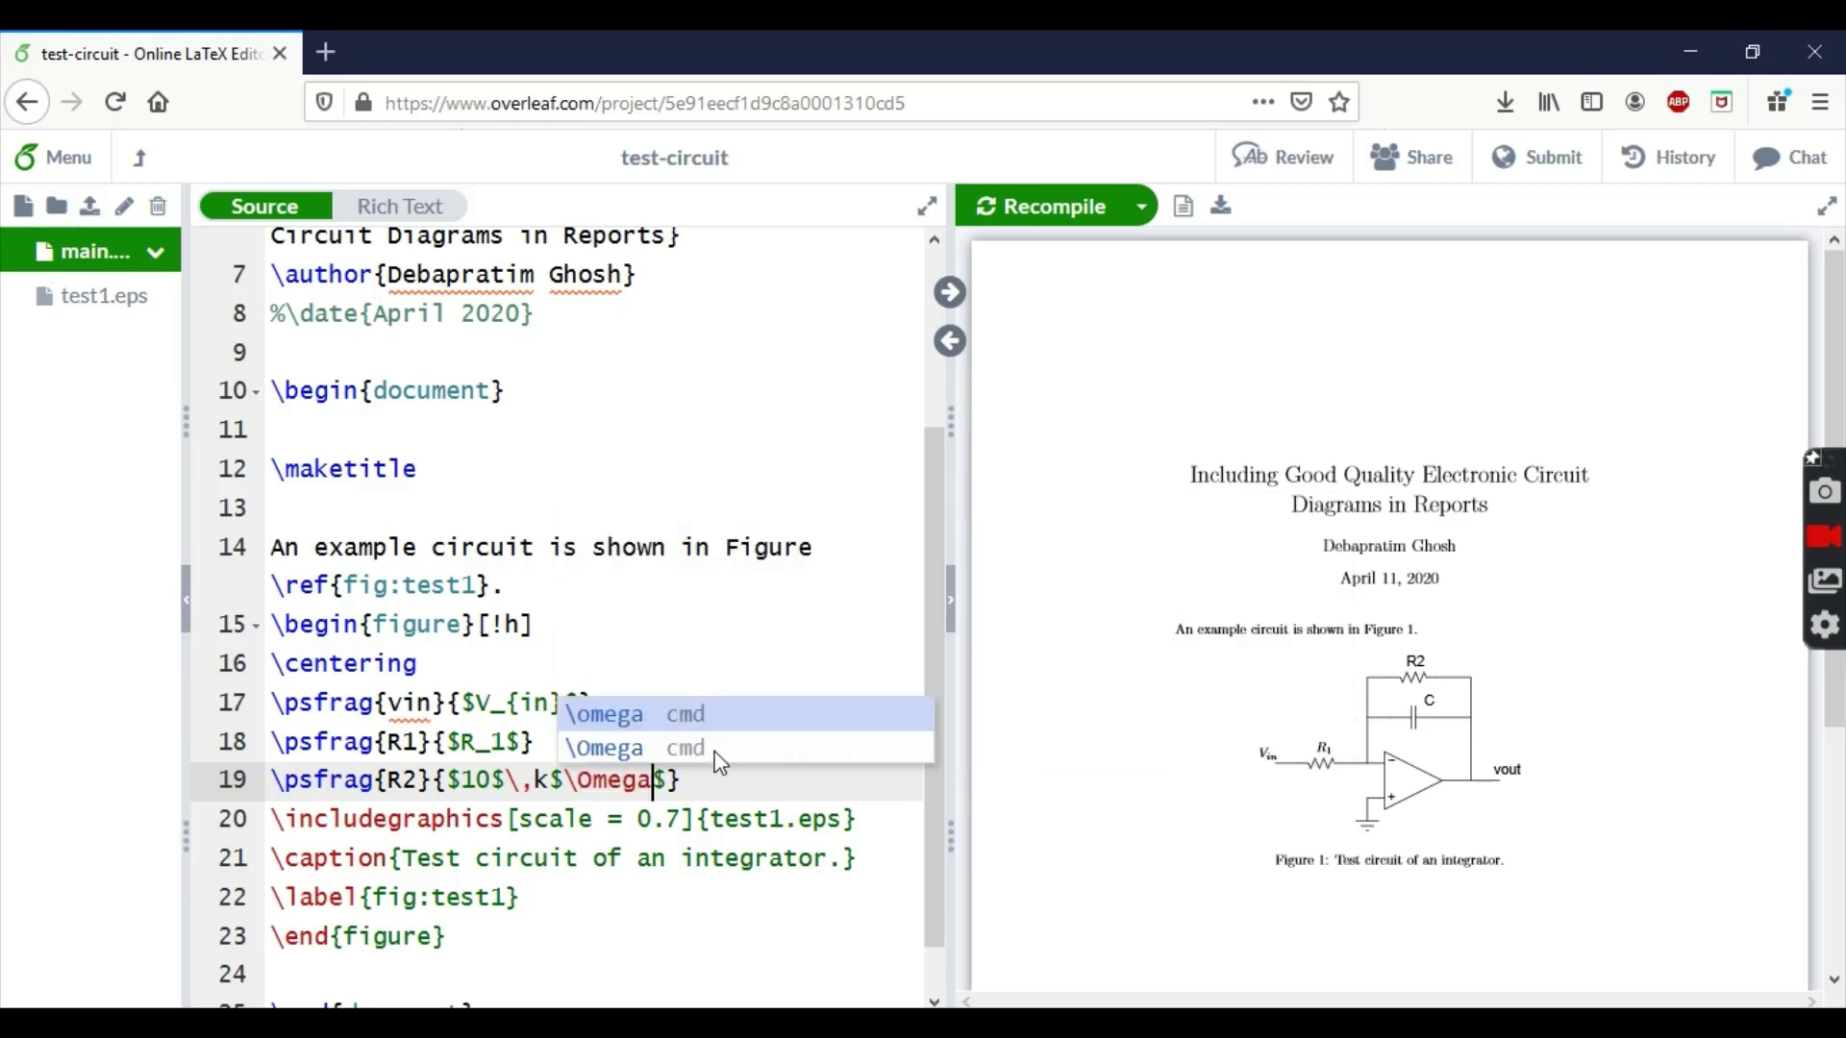
{"action": "left_click", "coordinate": [719, 774]}
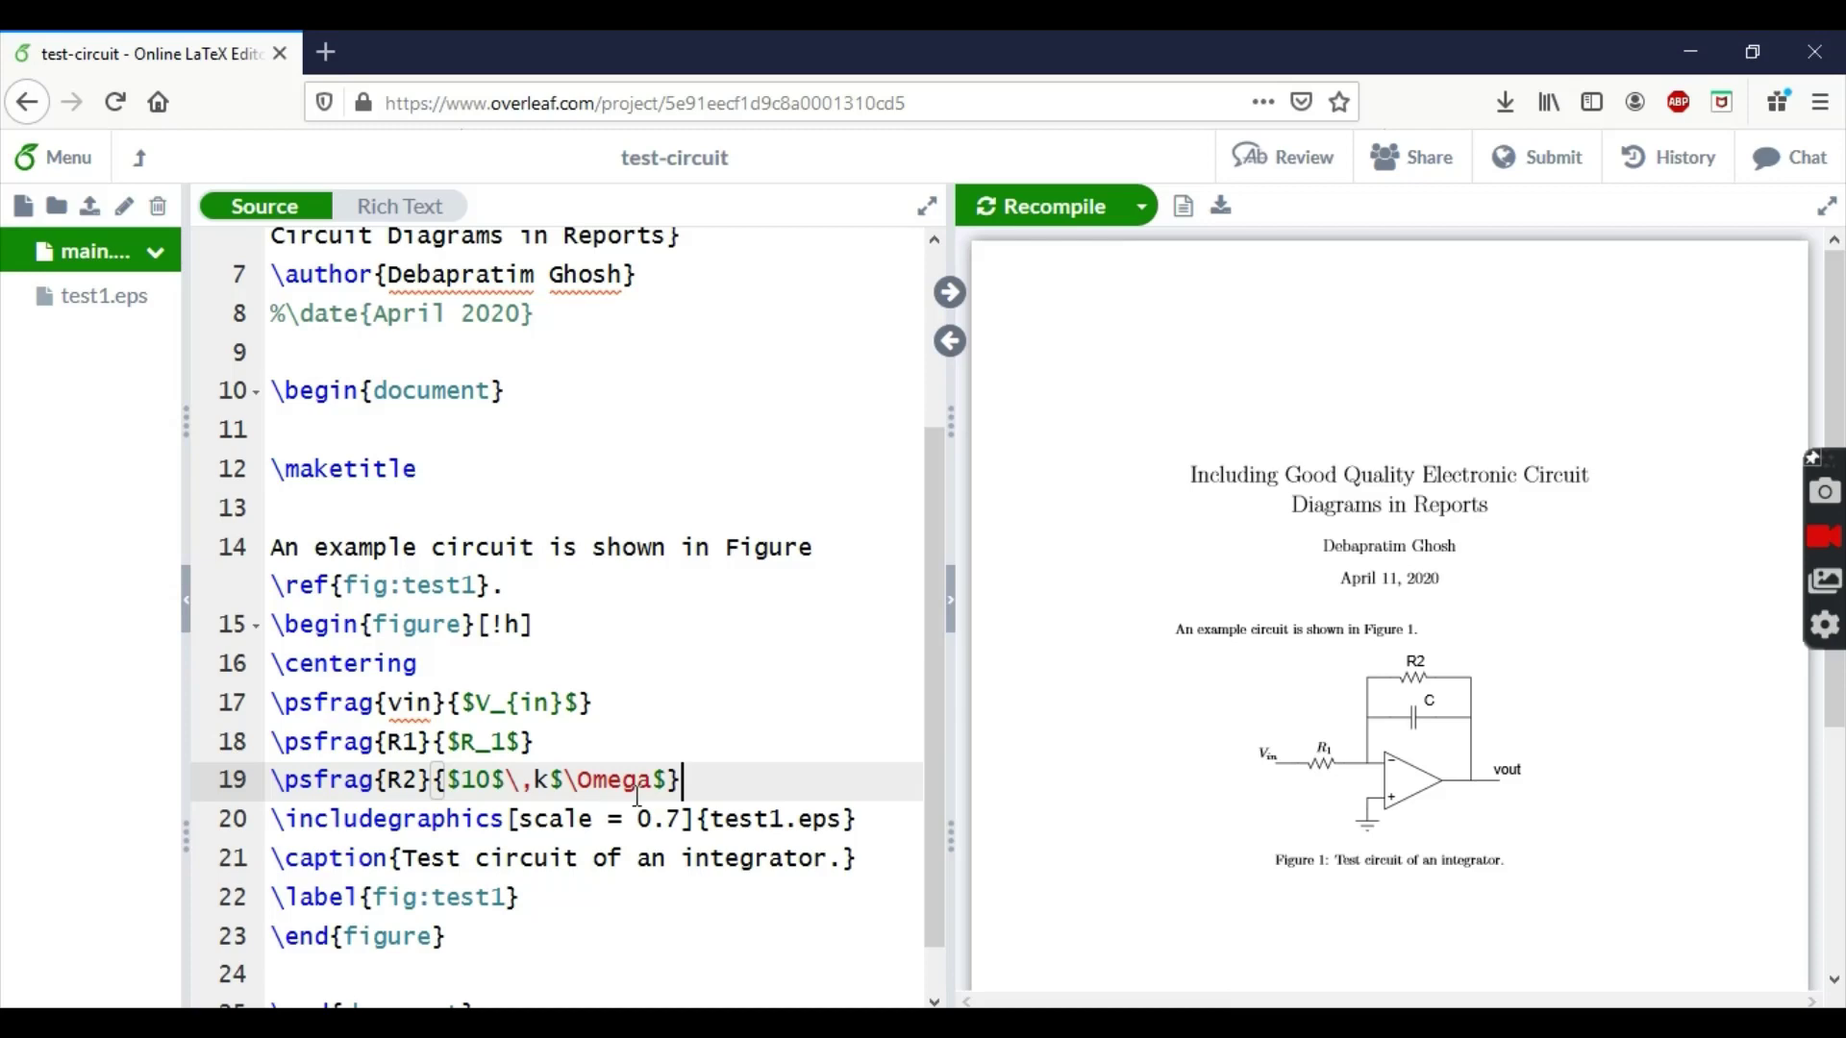
{"action": "key", "text": "ctrl+s"}
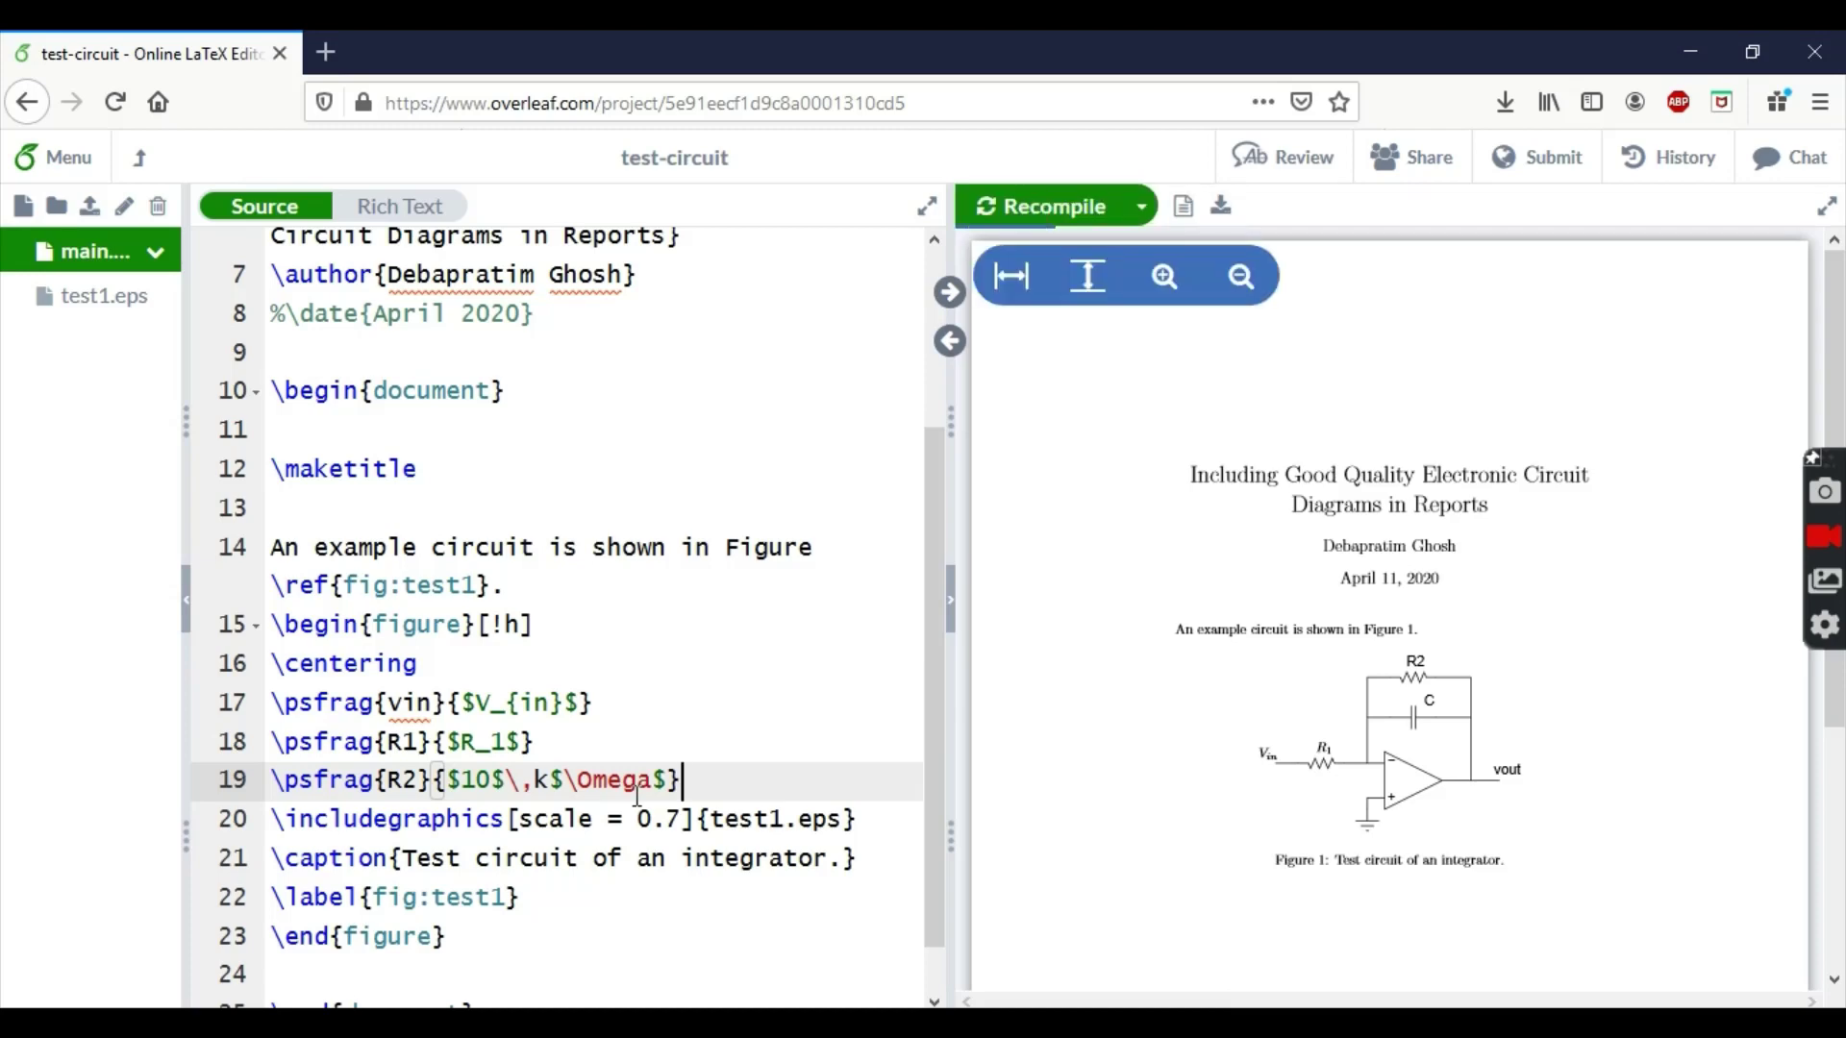